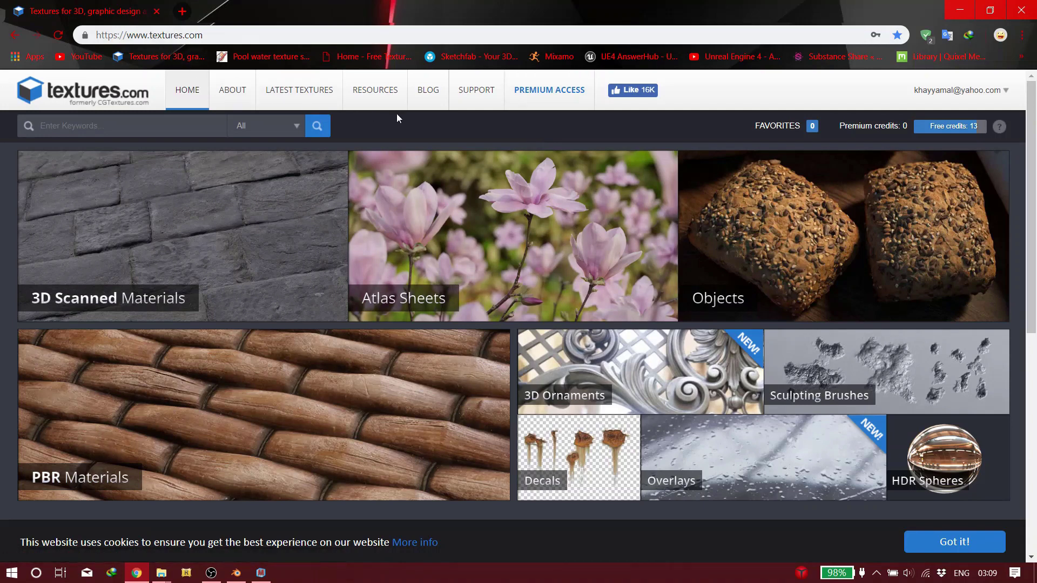
Look over the material types and Photo Textures categories on the textures.com home page
scroll(411, 140, "down", 6)
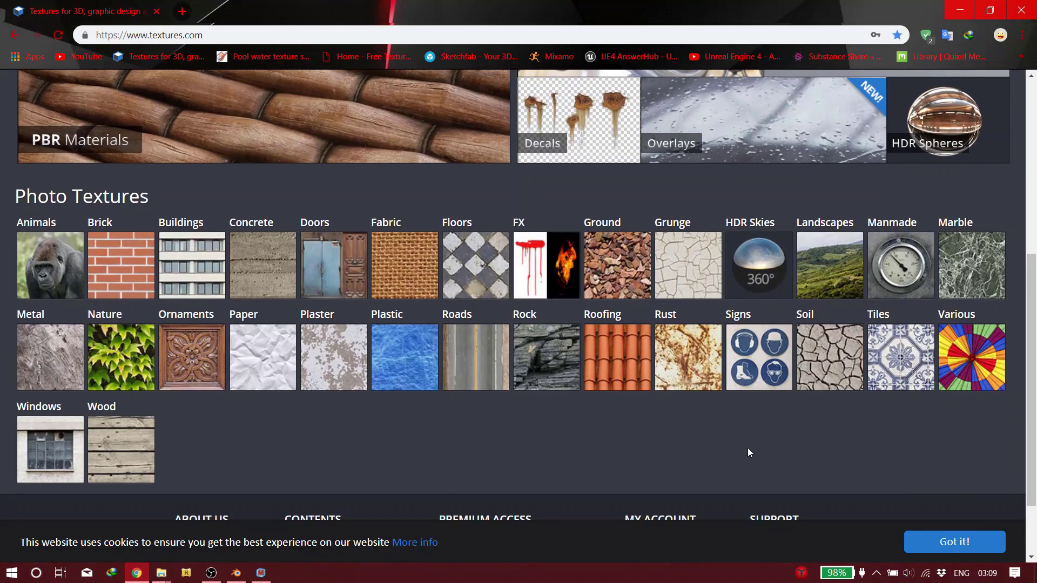
scroll(748, 450, "up", 4)
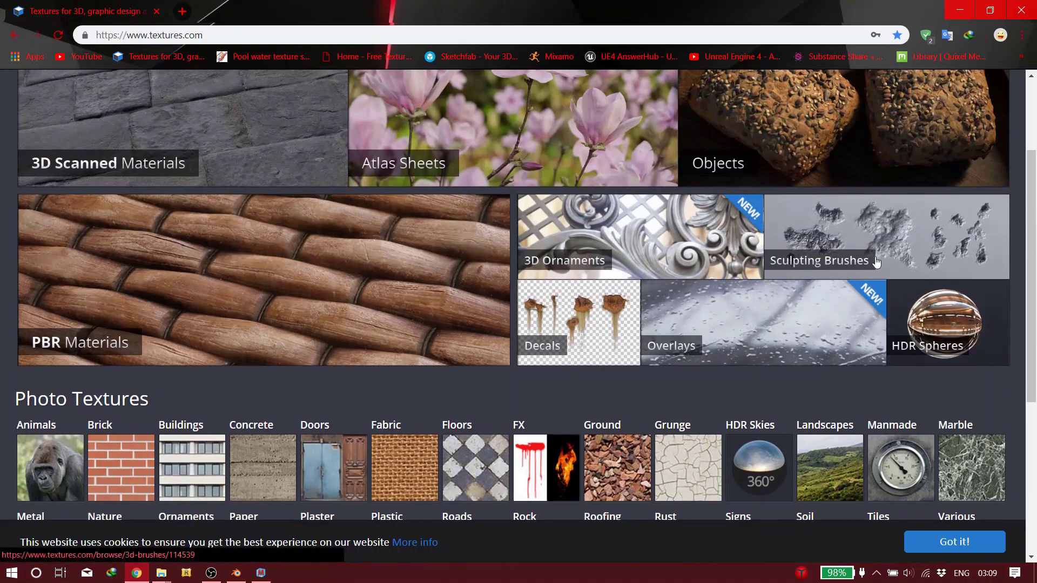
scroll(831, 280, "up", 1)
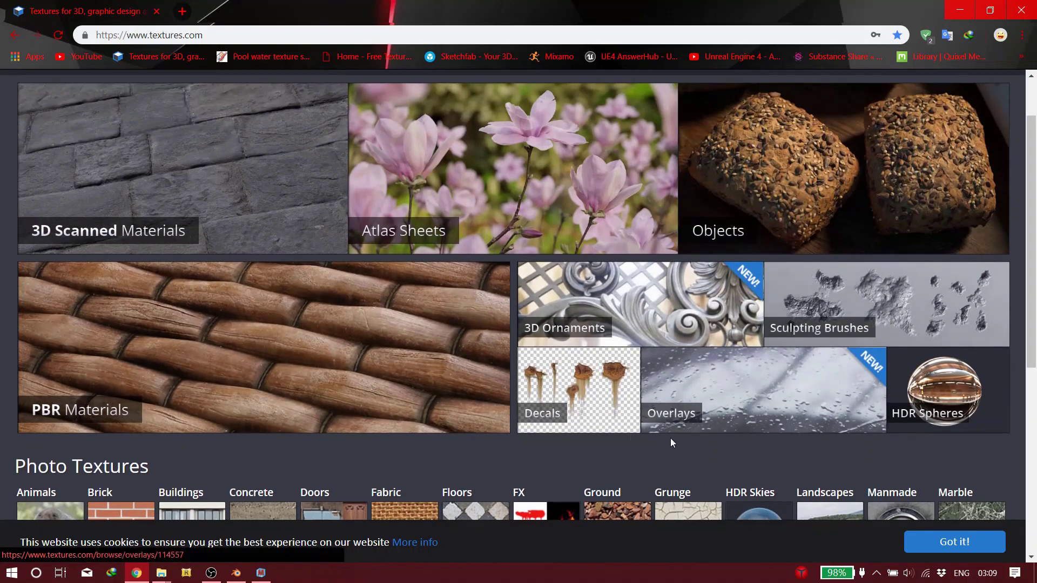
scroll(676, 439, "up", 1)
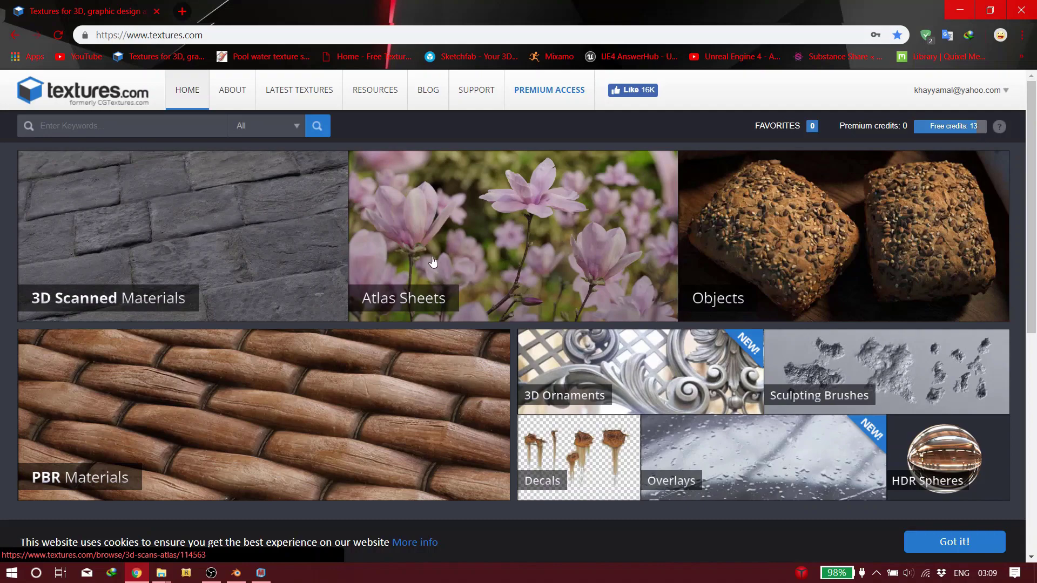
scroll(432, 262, "down", 5)
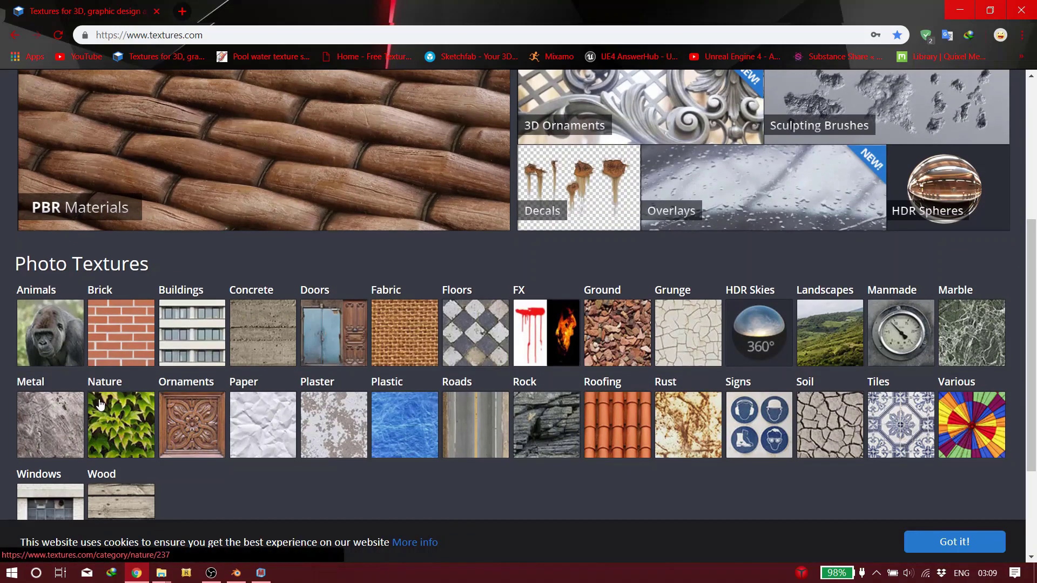
scroll(427, 265, "up", 5)
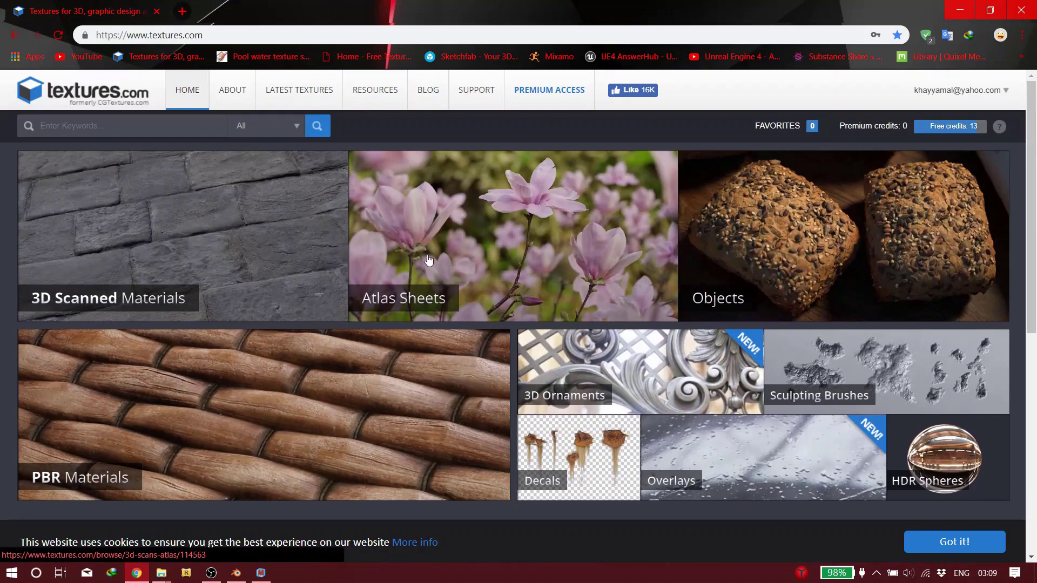
scroll(431, 232, "down", 5)
scroll(419, 233, "up", 5)
scroll(375, 281, "down", 5)
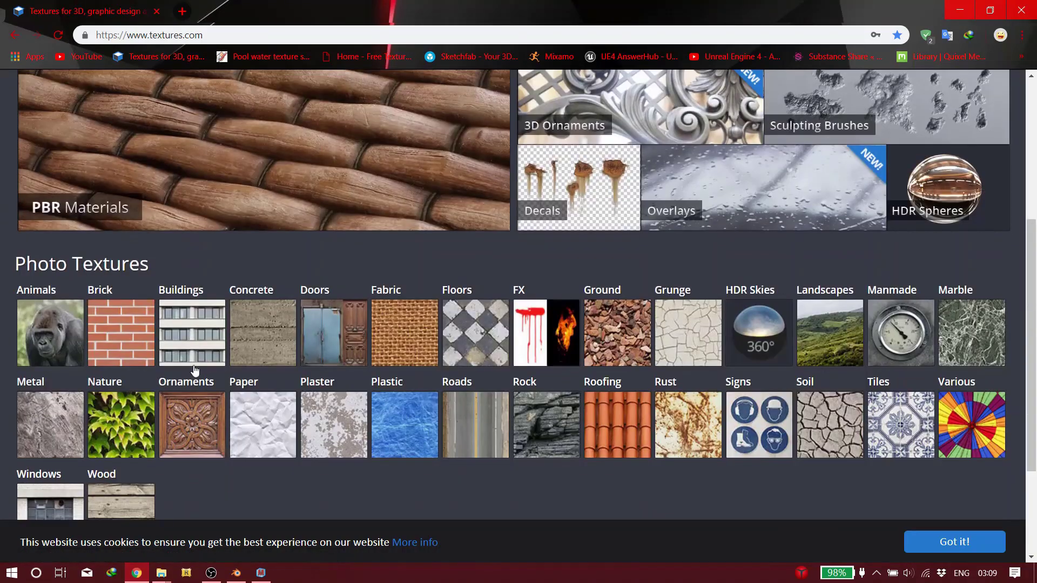
Open the Branches subcategory of the Nature photo textures
left_click(125, 399)
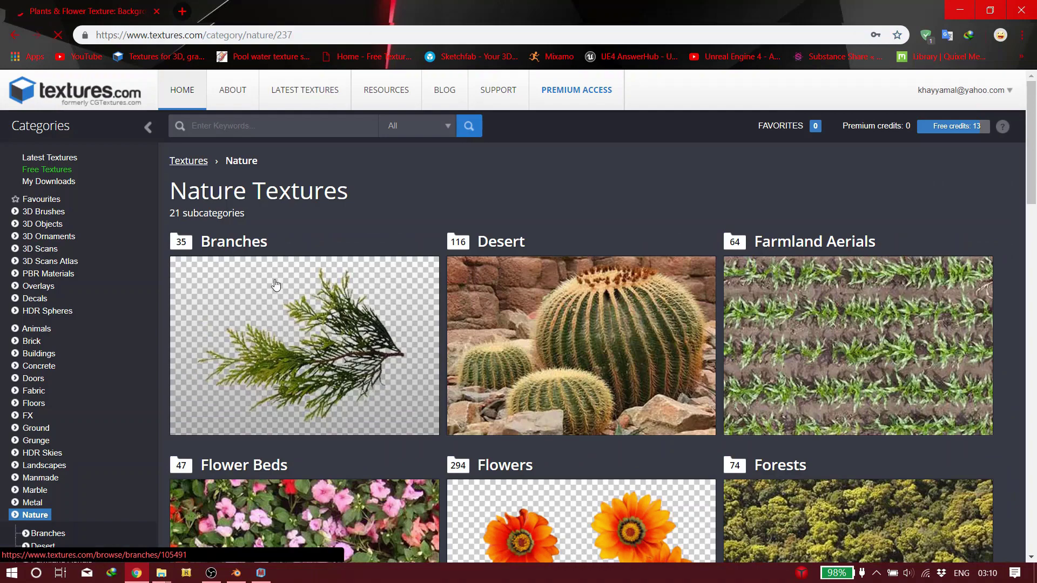
left_click(276, 284)
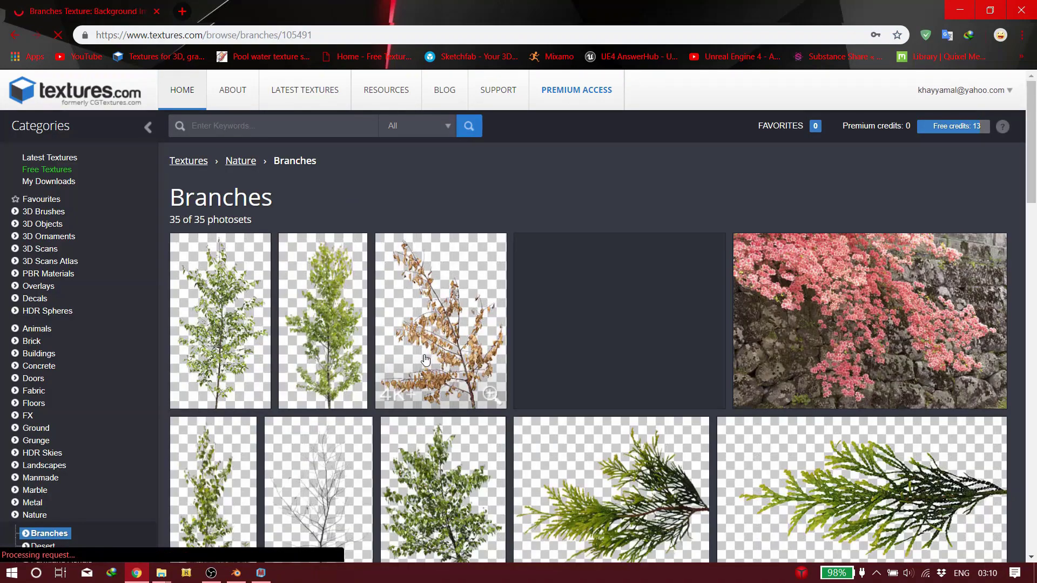
Browse the Branches photosets and open Branches0028, the set with three dry grass stalks on a transparent background
scroll(426, 360, "down", 4)
scroll(246, 288, "up", 2)
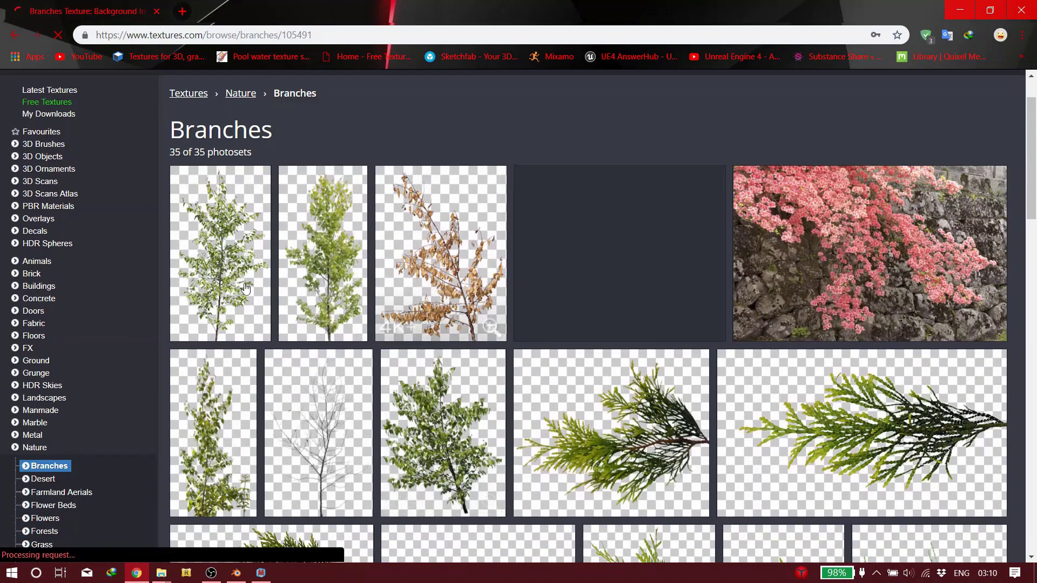
scroll(295, 477, "down", 1)
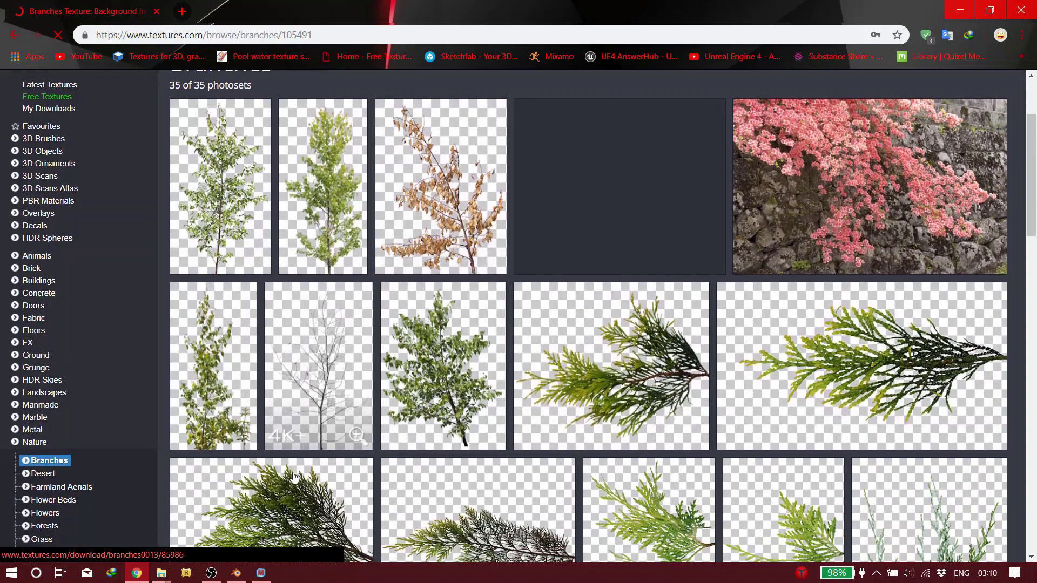
scroll(320, 372, "down", 2)
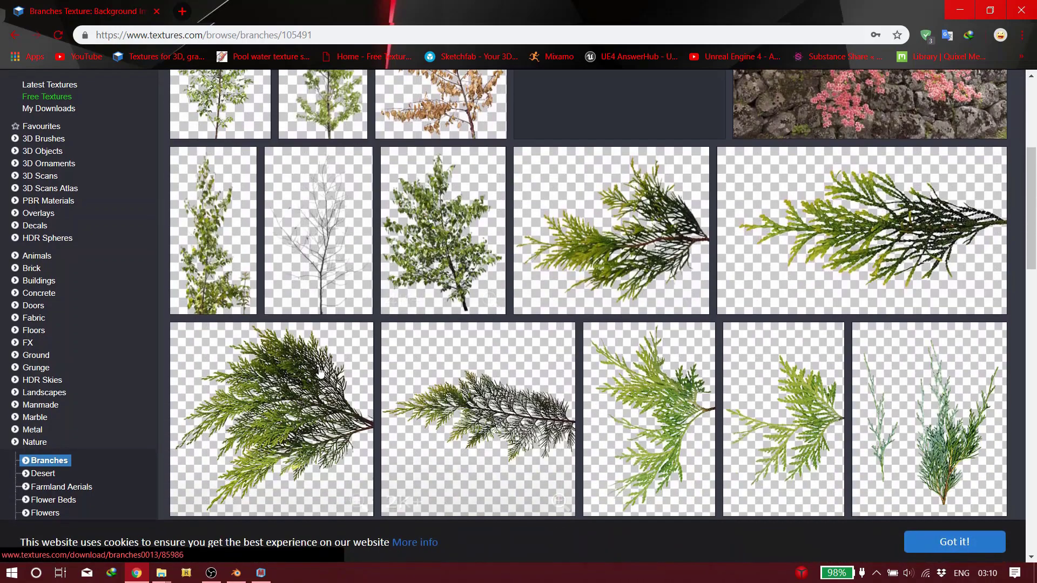
scroll(405, 337, "down", 3)
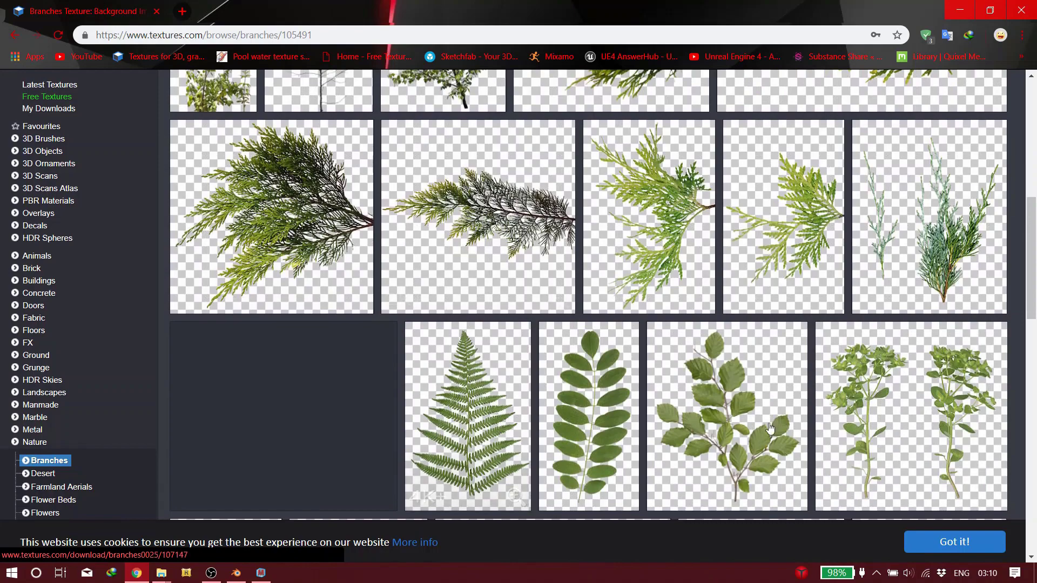
scroll(360, 425, "down", 4)
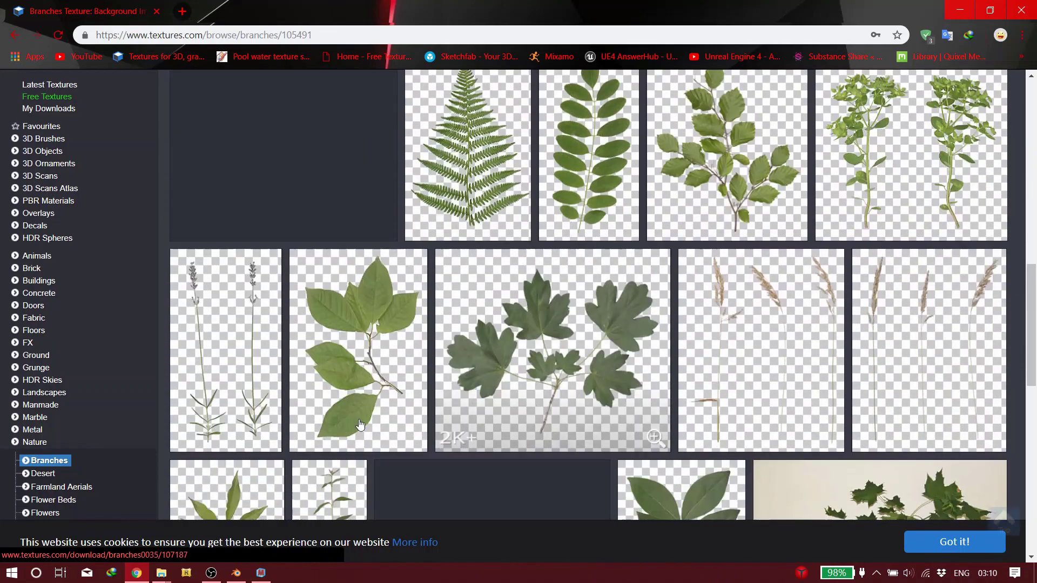
scroll(360, 425, "down", 3)
scroll(370, 318, "up", 4)
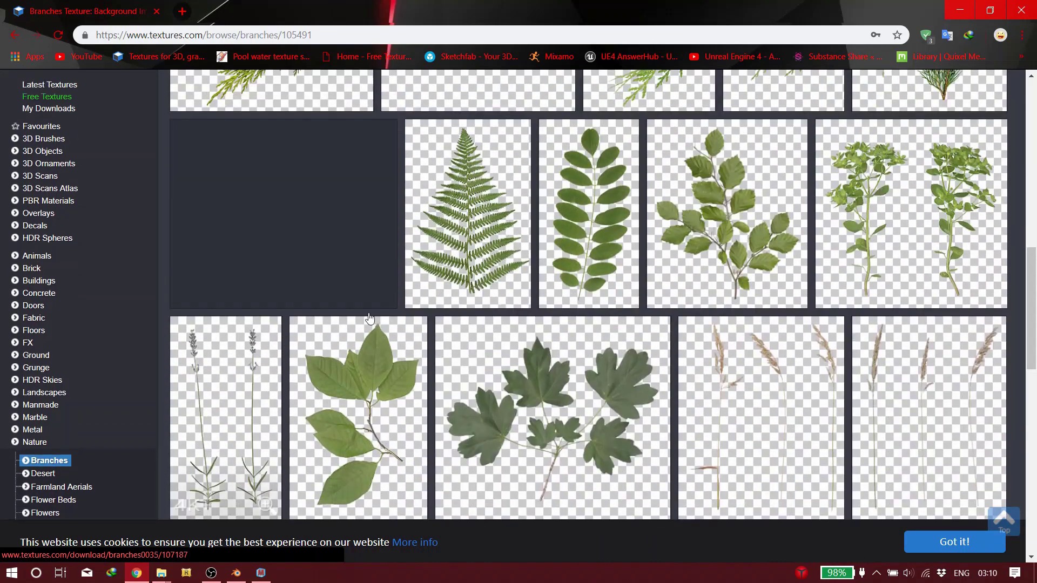
scroll(370, 319, "down", 4)
scroll(208, 329, "up", 1)
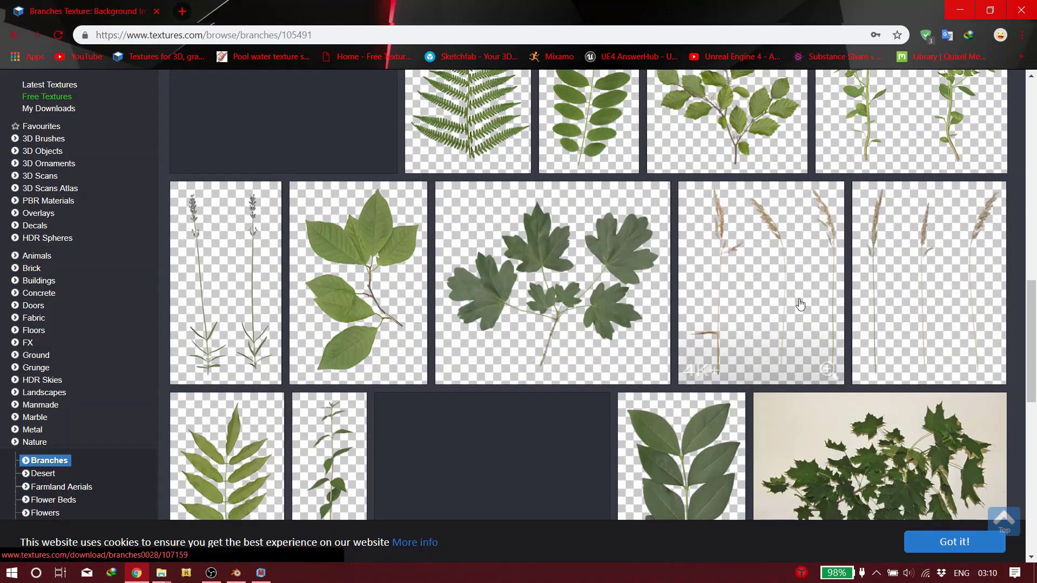
scroll(767, 343, "down", 7)
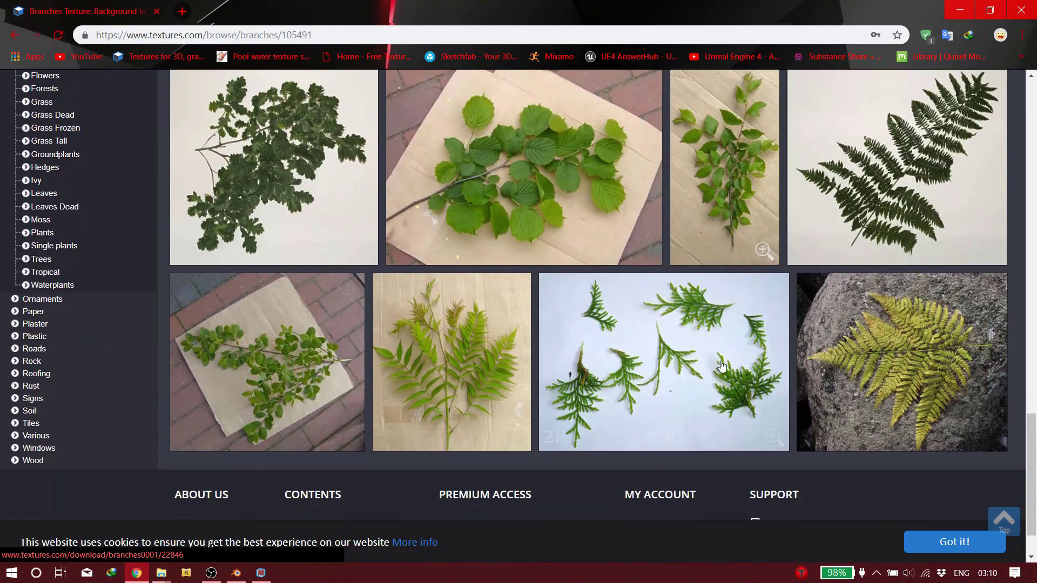
scroll(722, 366, "up", 7)
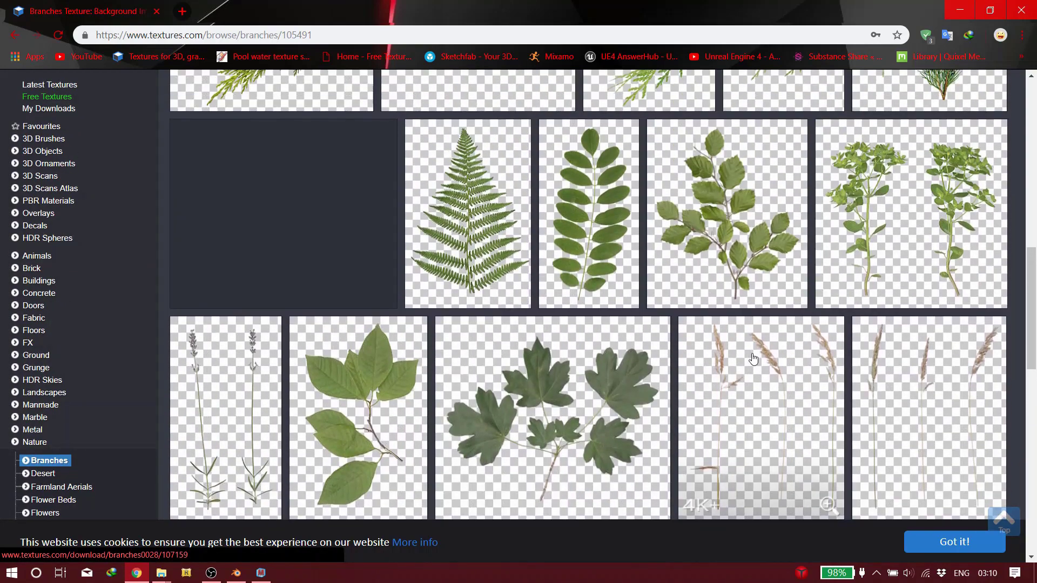
scroll(756, 370, "down", 1)
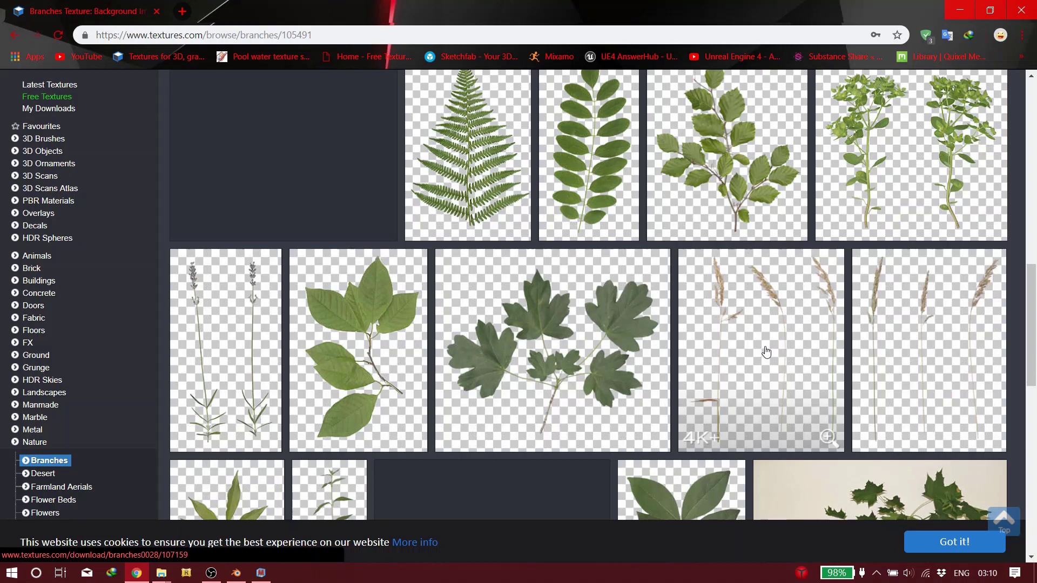
left_click(762, 352)
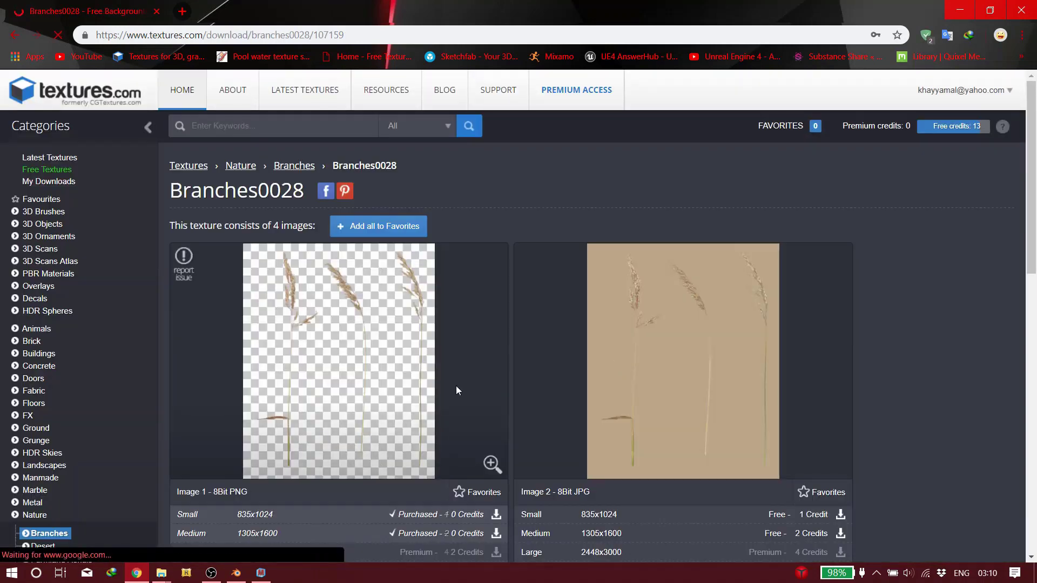
Examine the Branches0028 images, including the transparent PNG and the black-and-white mask, with their available download sizes
scroll(351, 483, "down", 1)
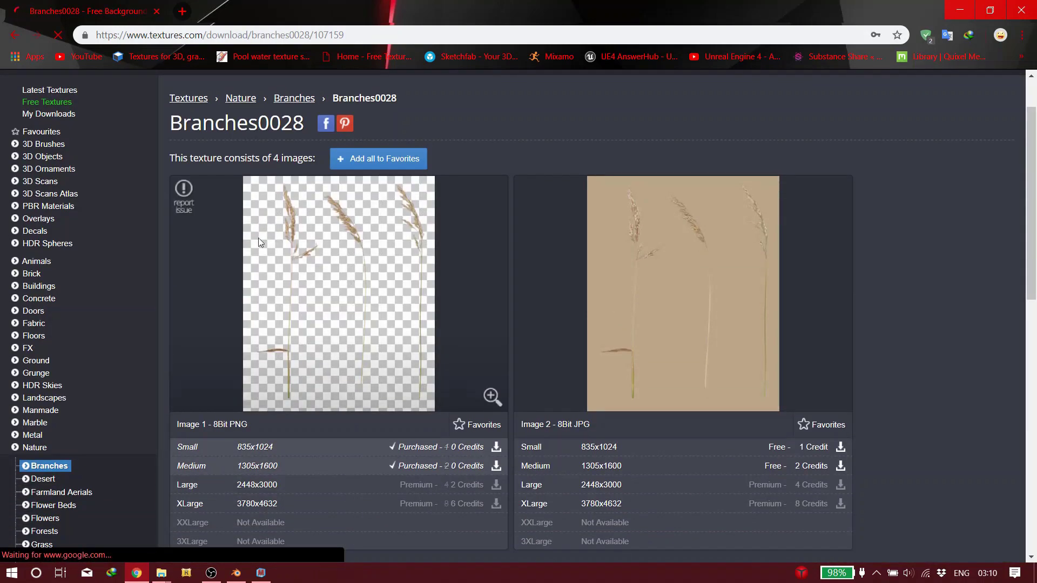
scroll(265, 259, "down", 2)
scroll(259, 442, "down", 3)
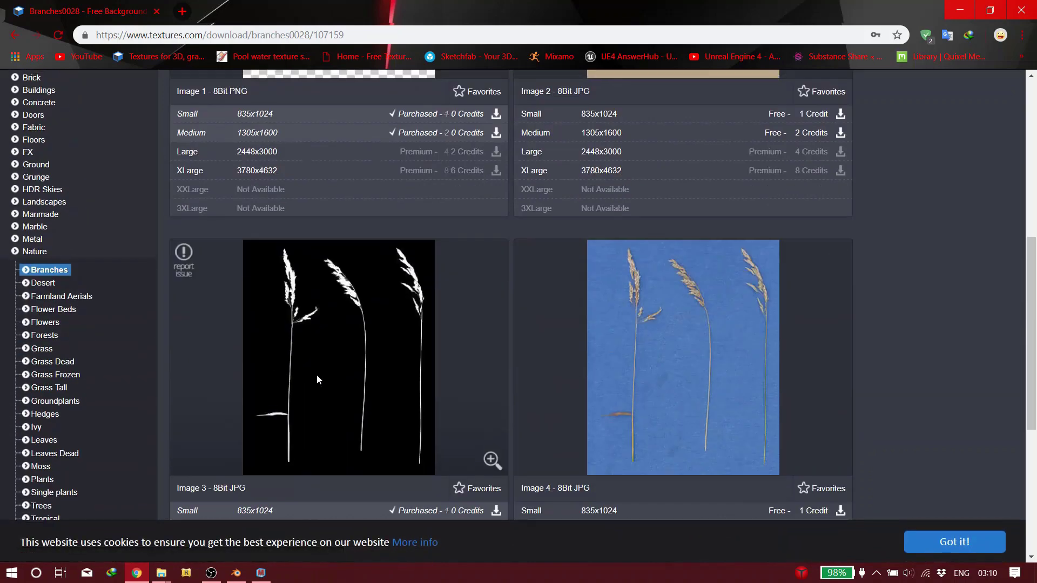
scroll(340, 356, "up", 4)
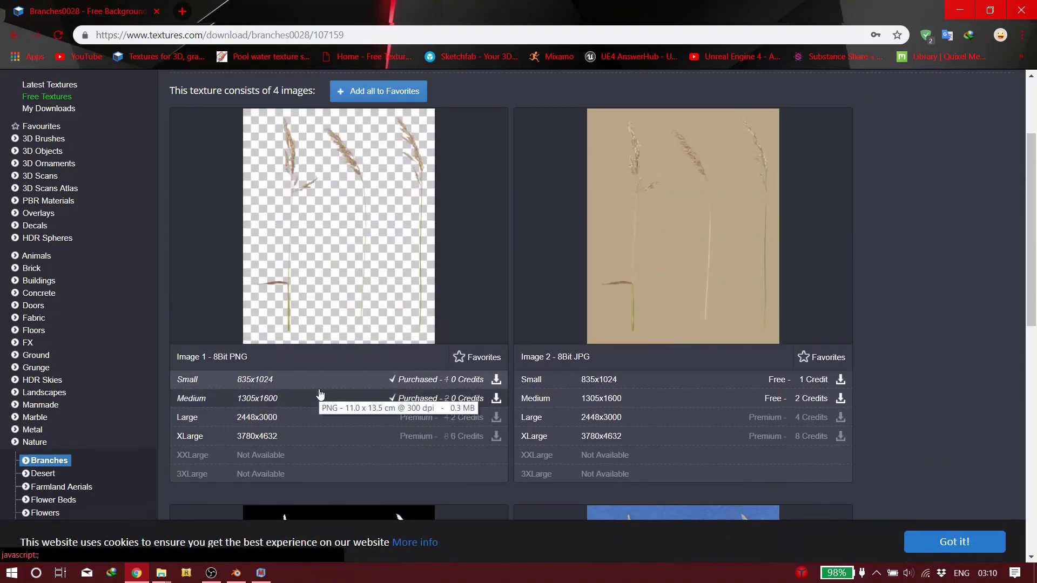
scroll(695, 301, "up", 3)
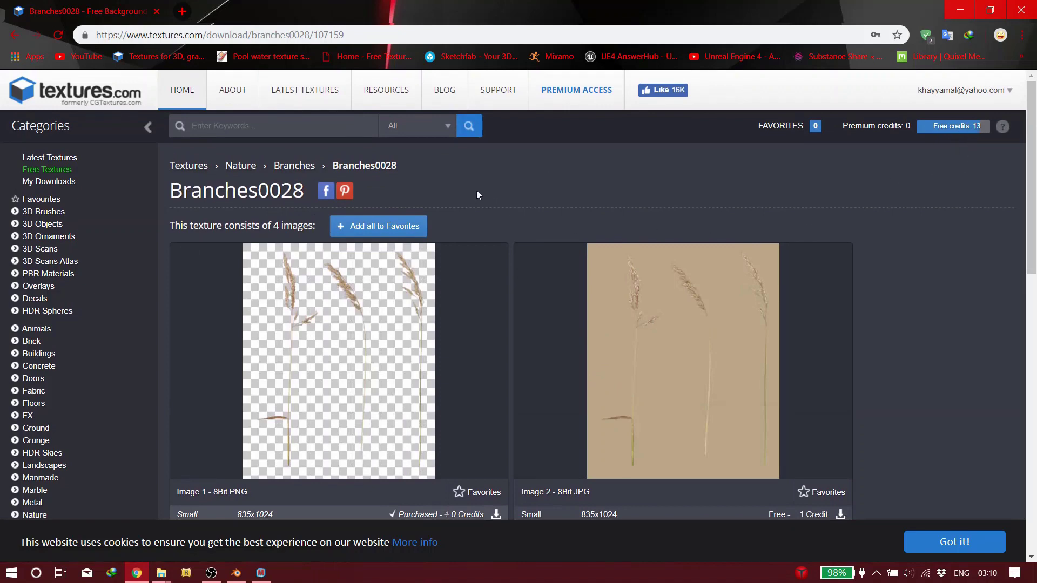
scroll(476, 195, "down", 9)
scroll(448, 250, "up", 8)
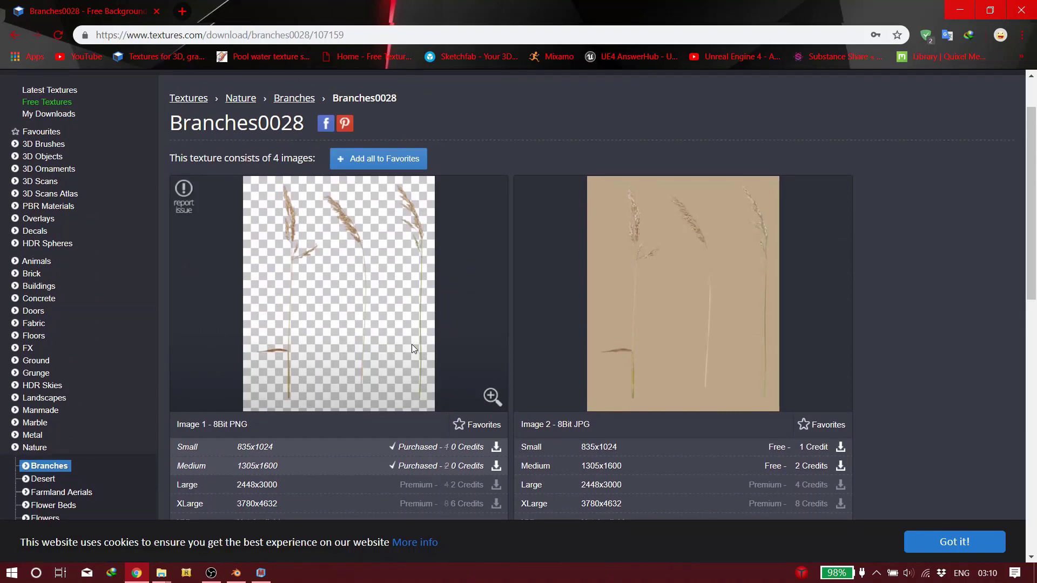
scroll(378, 362, "up", 1)
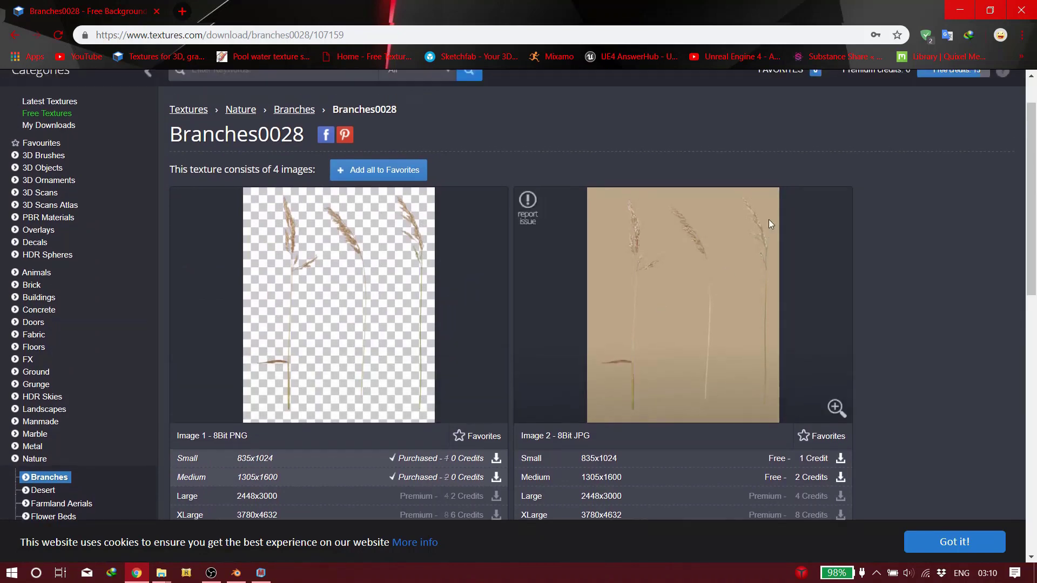
scroll(408, 378, "down", 2)
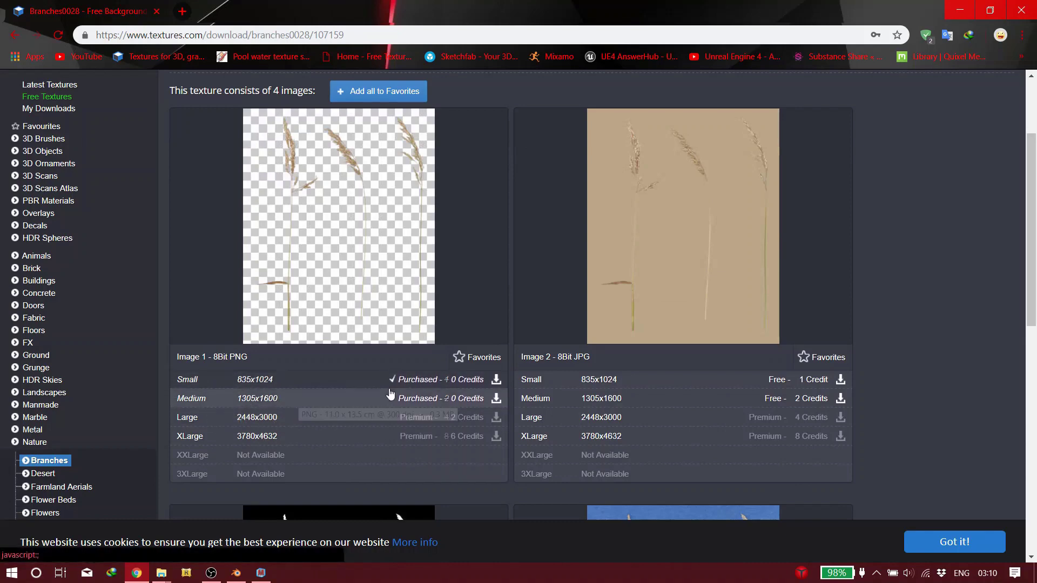
scroll(389, 388, "up", 3)
scroll(416, 385, "down", 10)
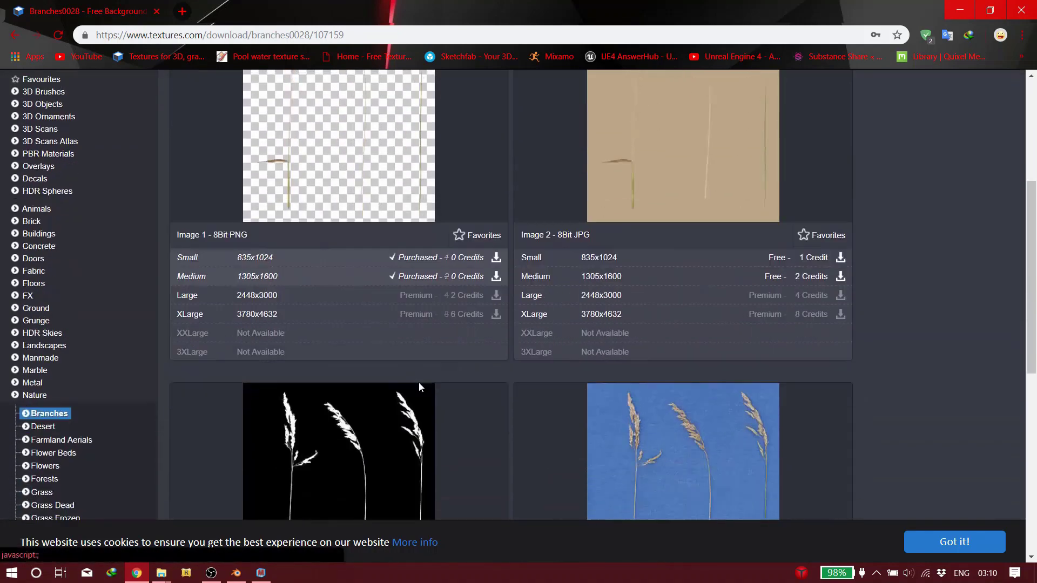
scroll(435, 383, "up", 4)
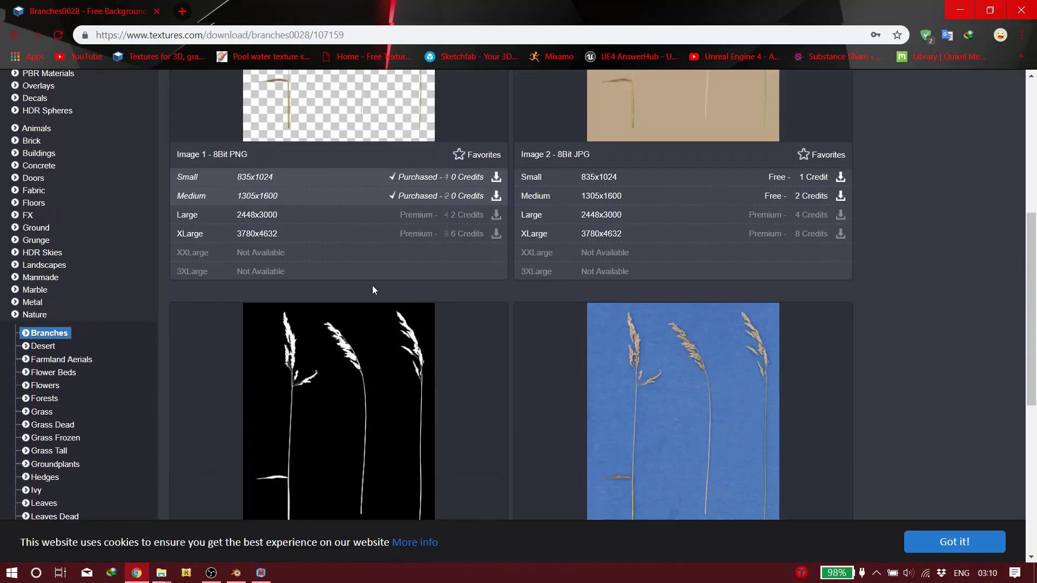
scroll(359, 285, "up", 3)
scroll(309, 237, "down", 9)
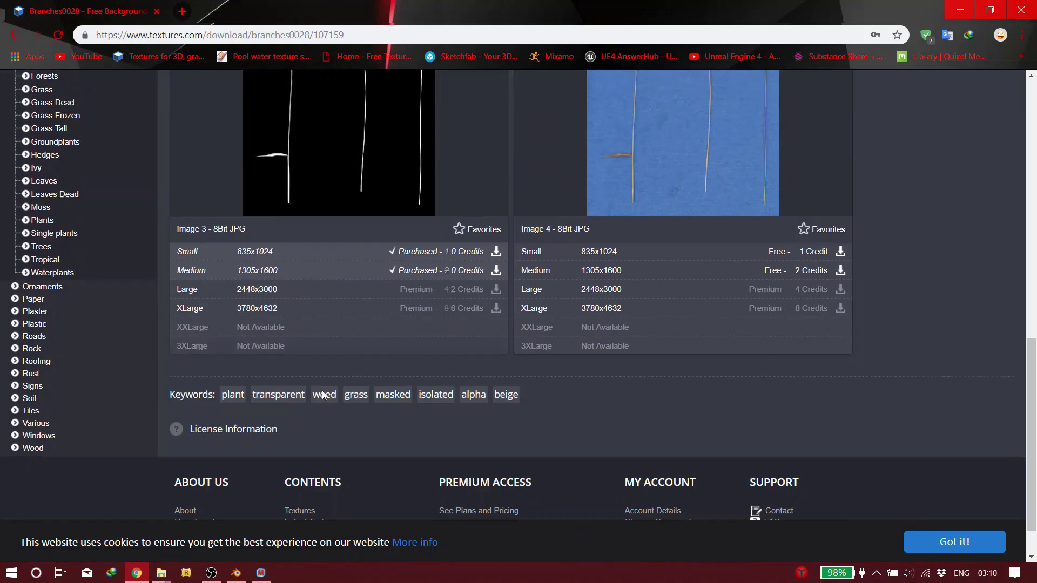
scroll(335, 271, "up", 5)
Close the browser and switch to Materialize with its window maximized
left_click(1021, 10)
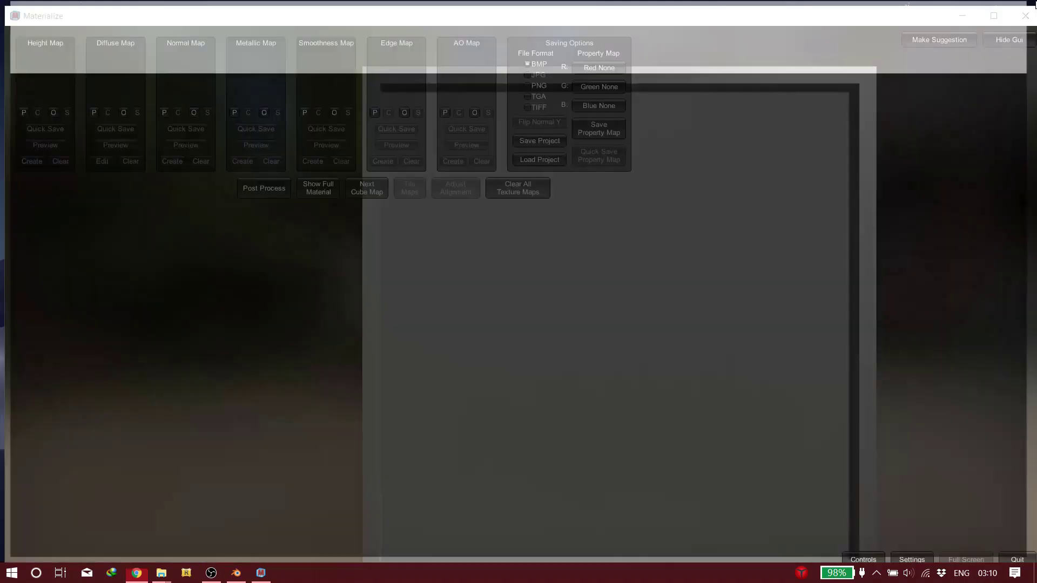
double_click(154, 18)
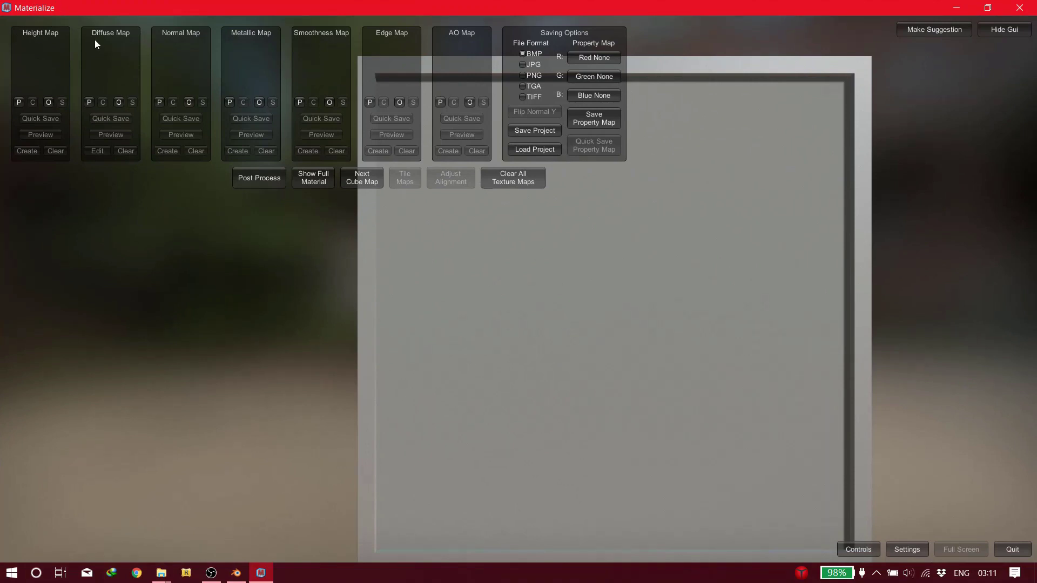
Bring the textures folder's File Explorer window in front of Materialize
left_click(161, 572)
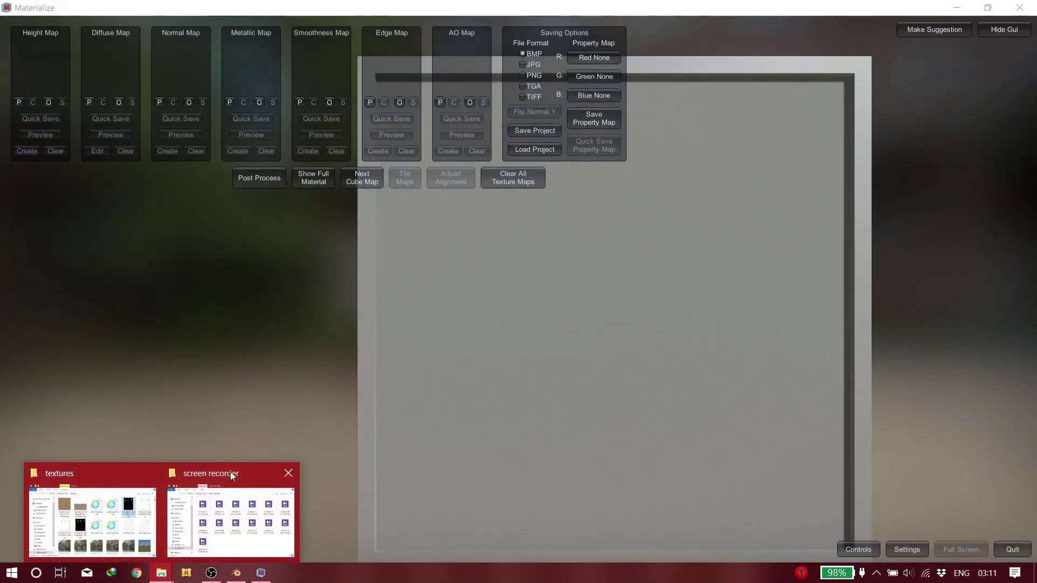
mouse_move(222, 496)
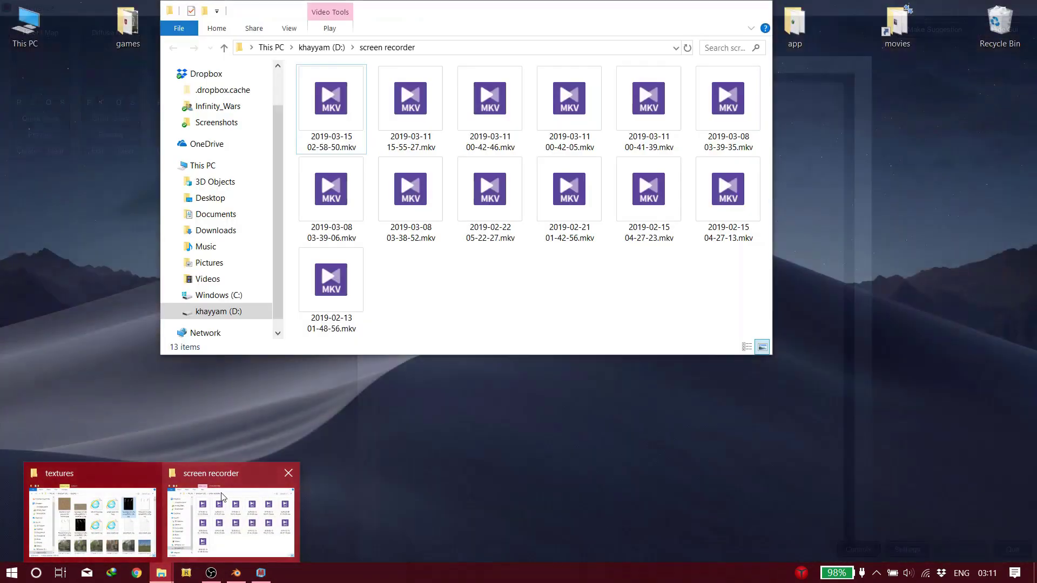
left_click(92, 519)
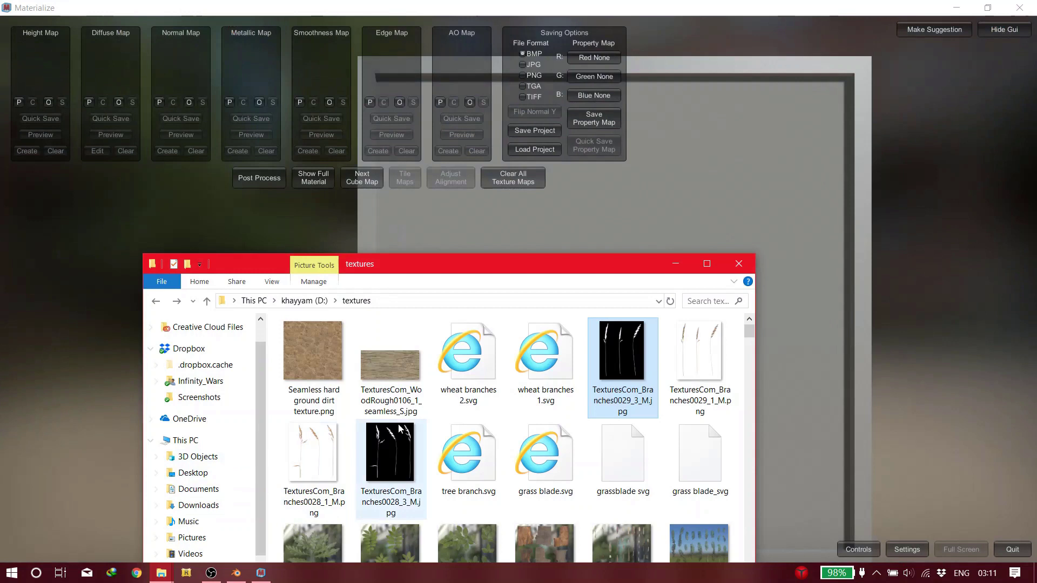
Copy the file name of TexturesCom_Branches0029_1_M.png in the textures folder and return to Materialize
left_click(704, 342)
left_click(705, 400)
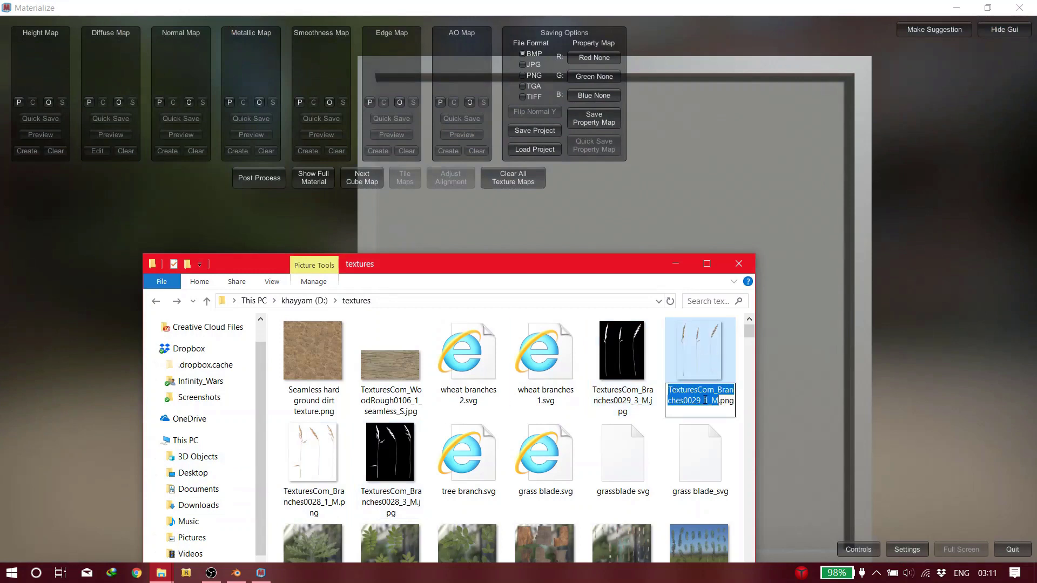
key("ctrl+a")
key("ctrl+c")
left_click(675, 264)
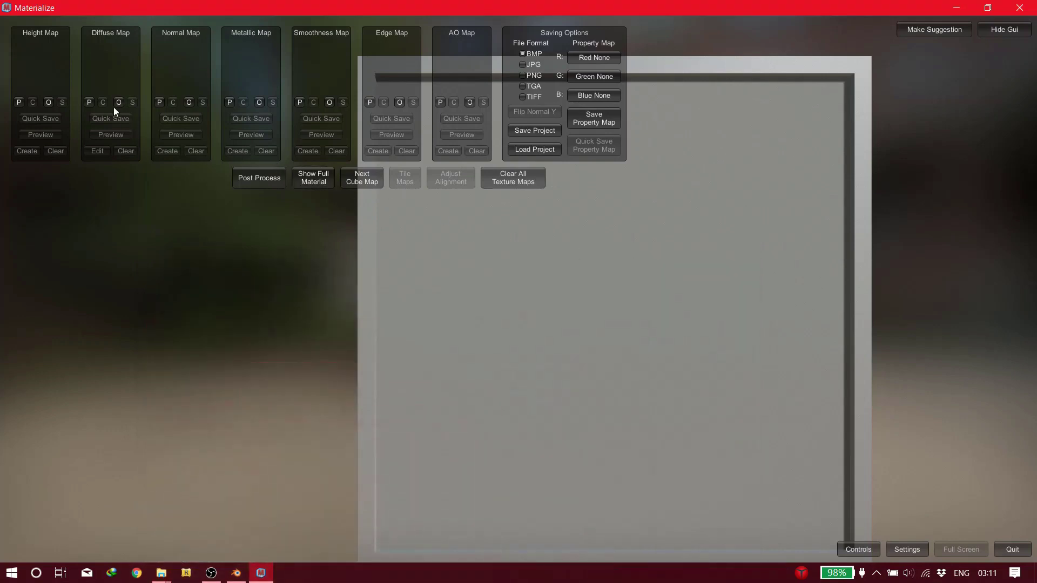
Load TexturesCom_Branches0029_1_M.png from the textures folder on drive D as the diffuse map
left_click(118, 102)
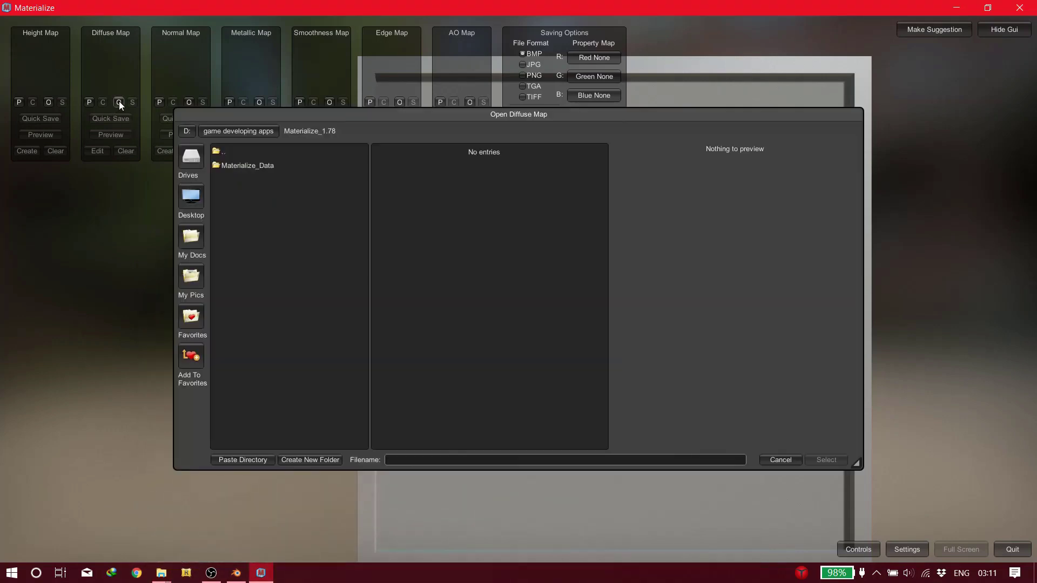
left_click(187, 132)
scroll(269, 287, "down", 3)
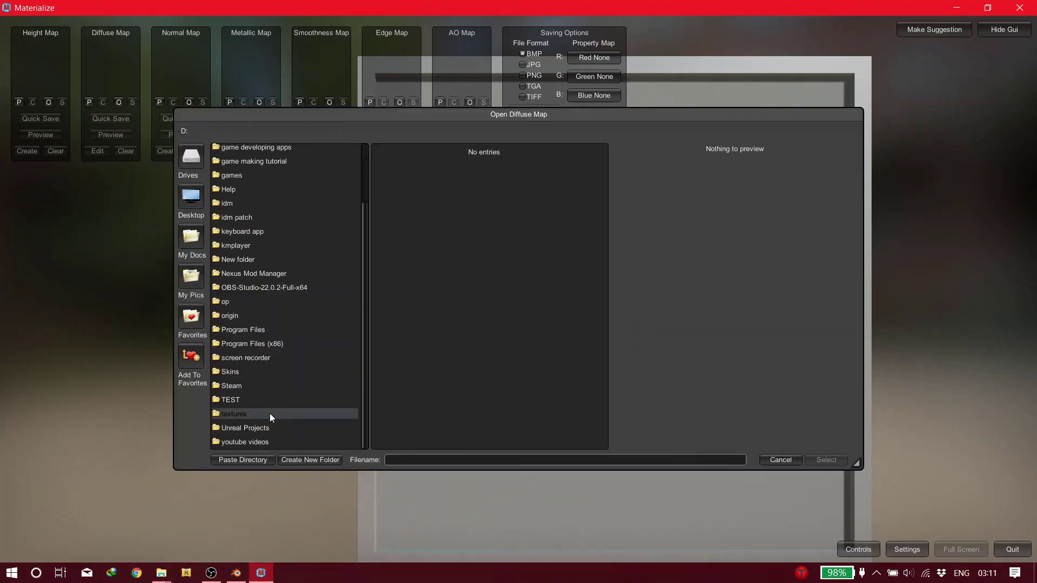
double_click(270, 413)
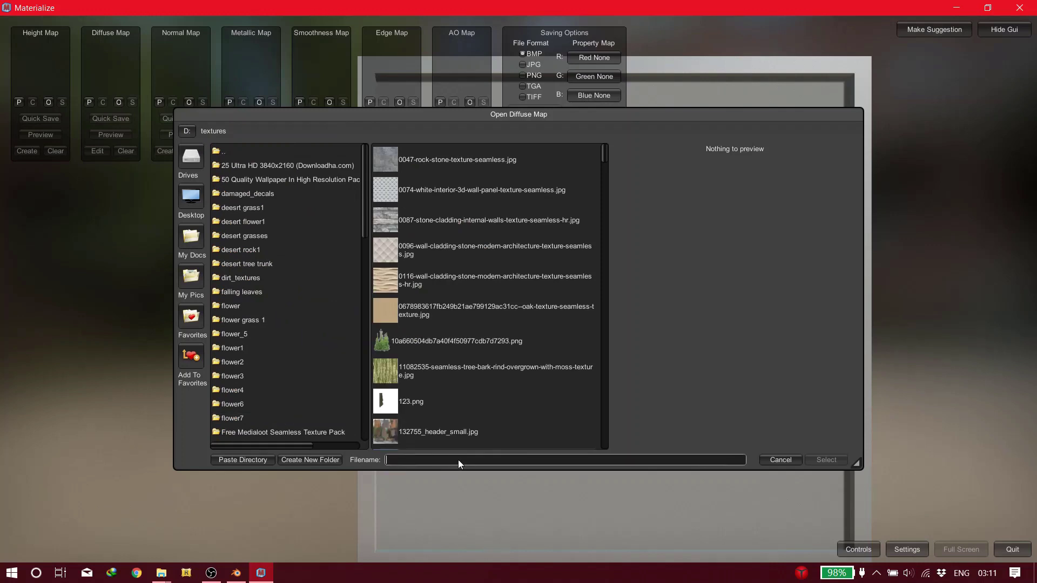
key("ctrl+v")
left_click(826, 459)
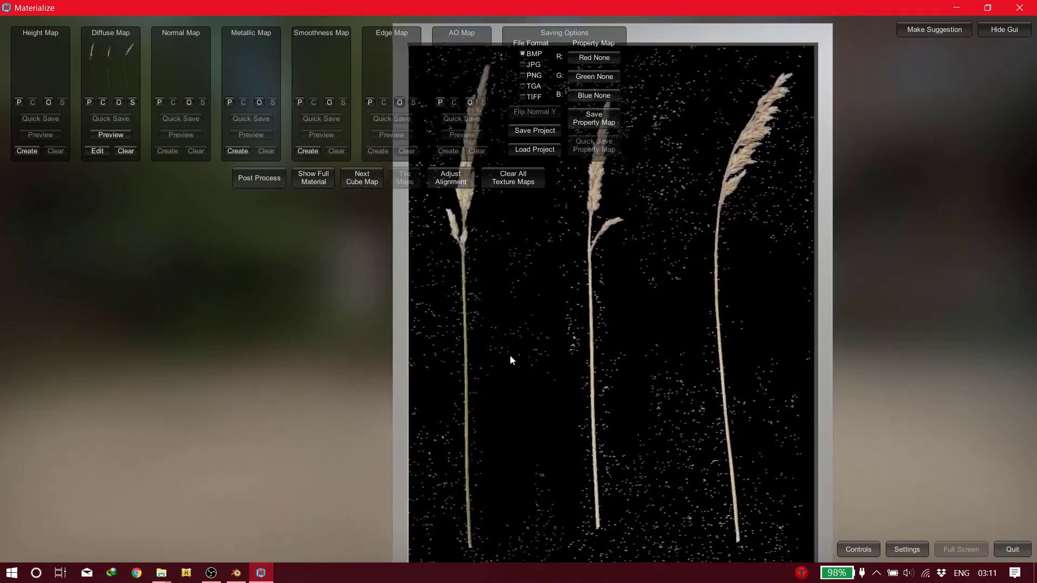
Create the height map from the diffuse map with the Details frequency weight preset and set it
left_click(31, 151)
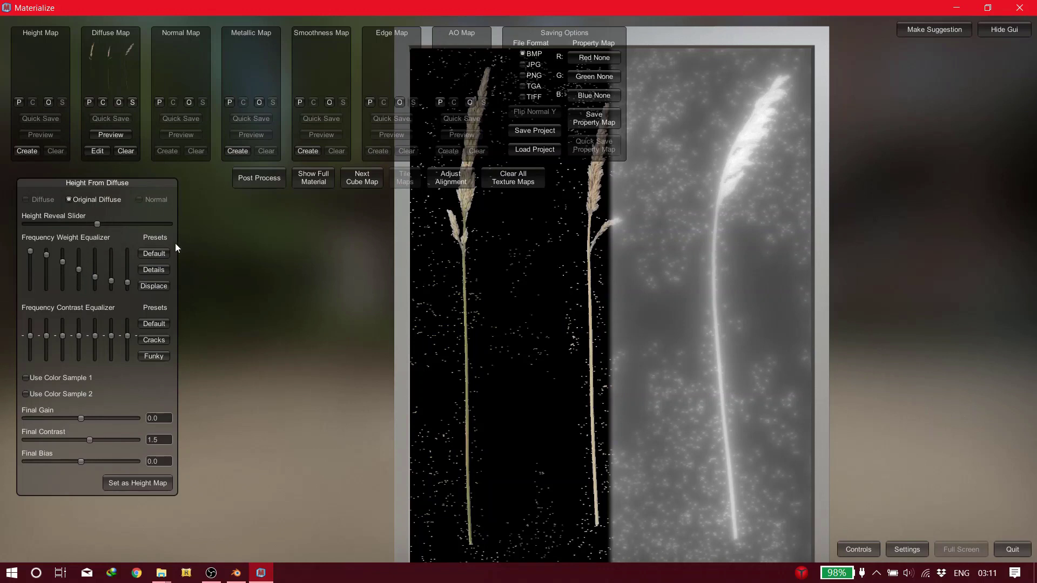
left_click(153, 270)
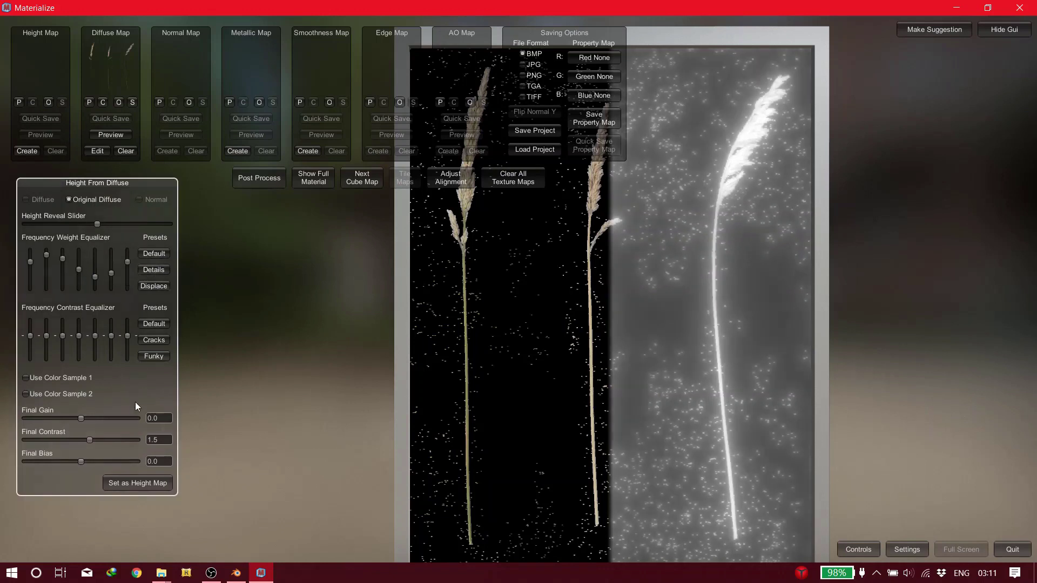
left_click(139, 484)
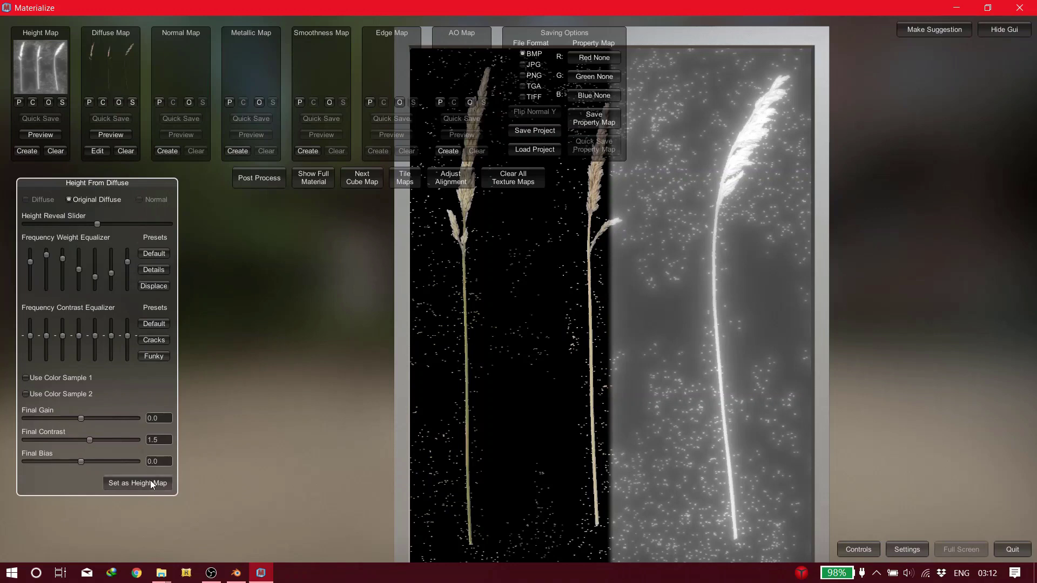
Create the normal map from the height map with the Mids preset and set it
left_click(167, 152)
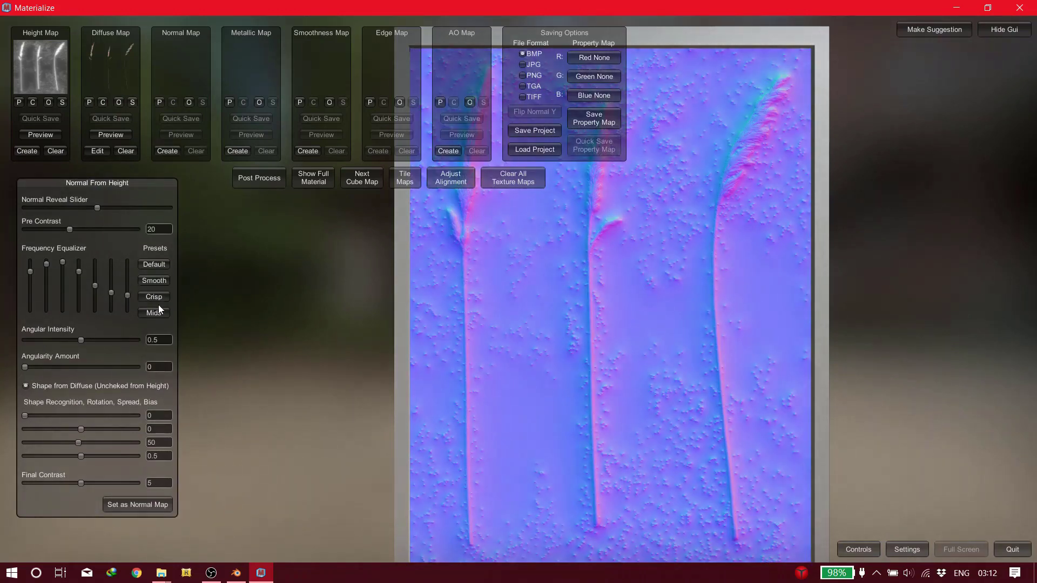
left_click(157, 314)
left_click(138, 508)
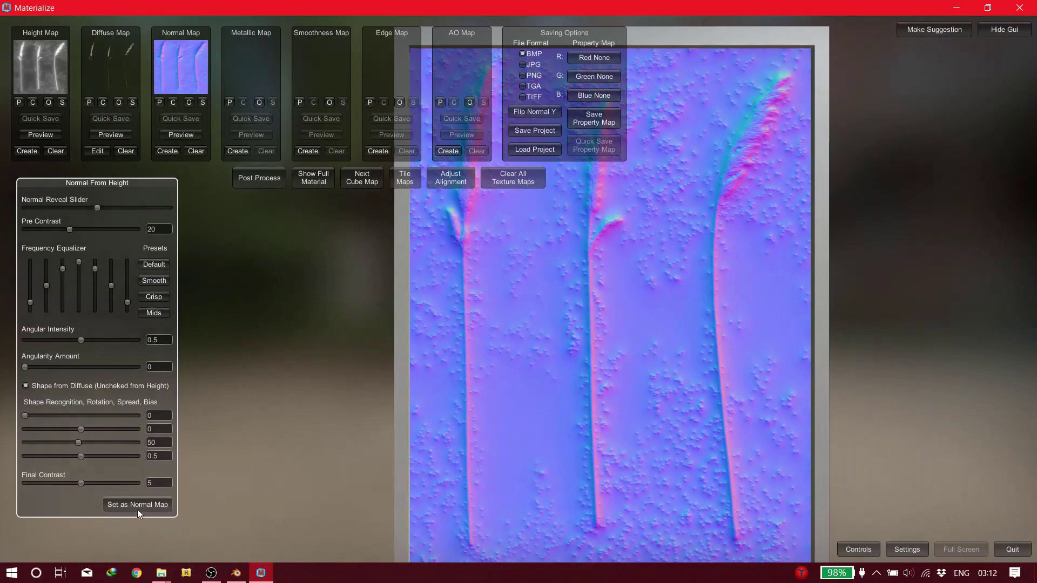
Create and set the smoothness map with High Pass Overlay 5.5961, Final Contrast 1.0192 and Final Bias 0.0480
left_click(311, 150)
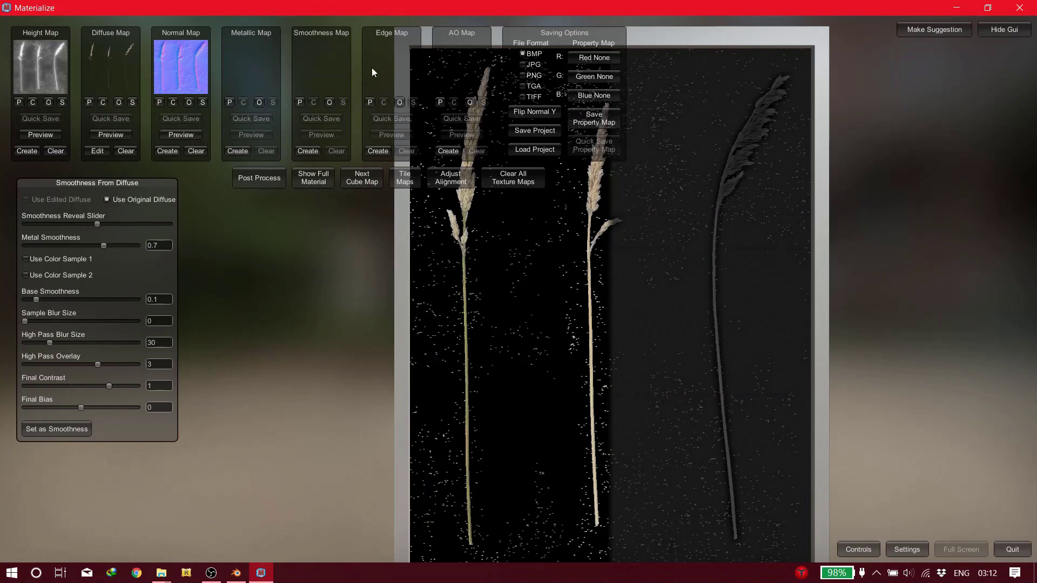
scroll(609, 318, "down", 2)
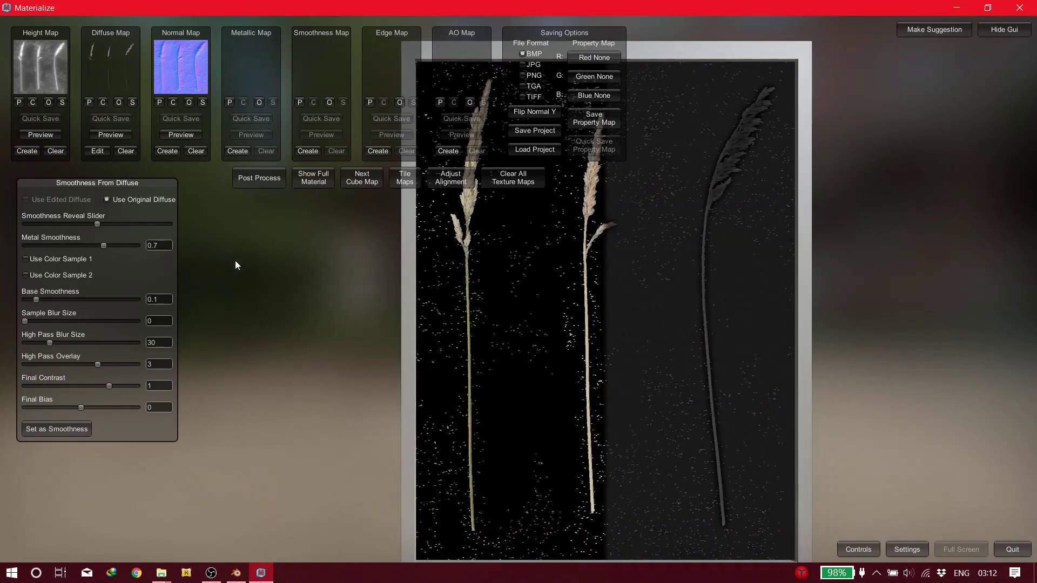
left_click_drag(720, 356, 624, 320)
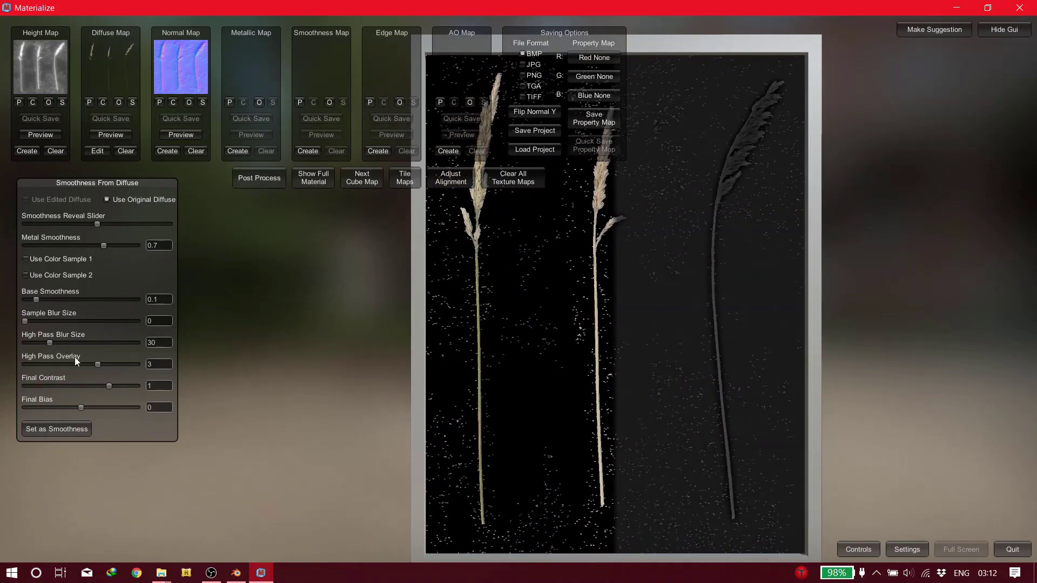
left_click_drag(98, 364, 111, 385)
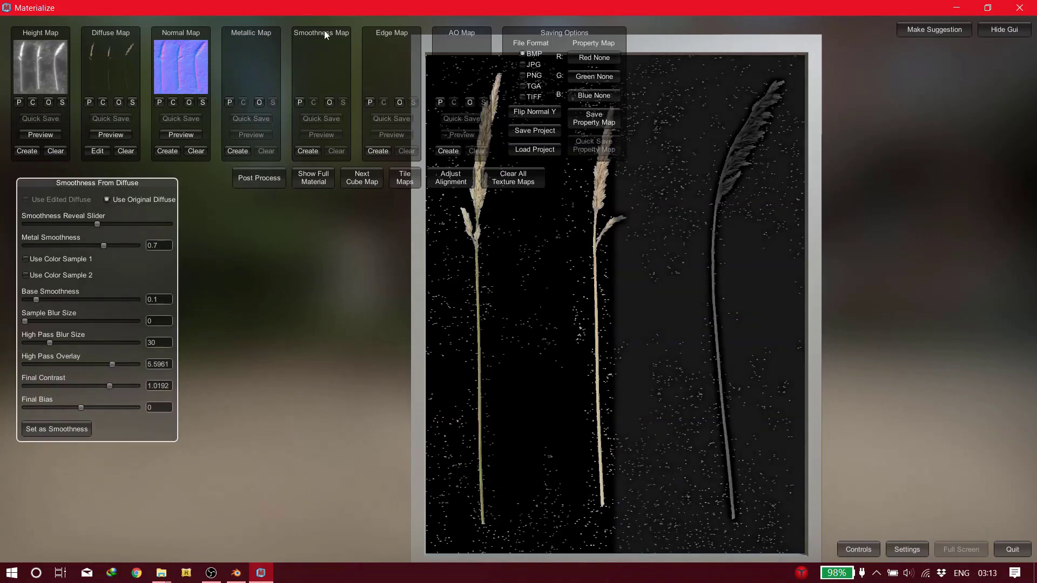
mouse_move(83, 408)
left_mouse_down()
mouse_move(95, 409)
mouse_move(86, 409)
left_mouse_up()
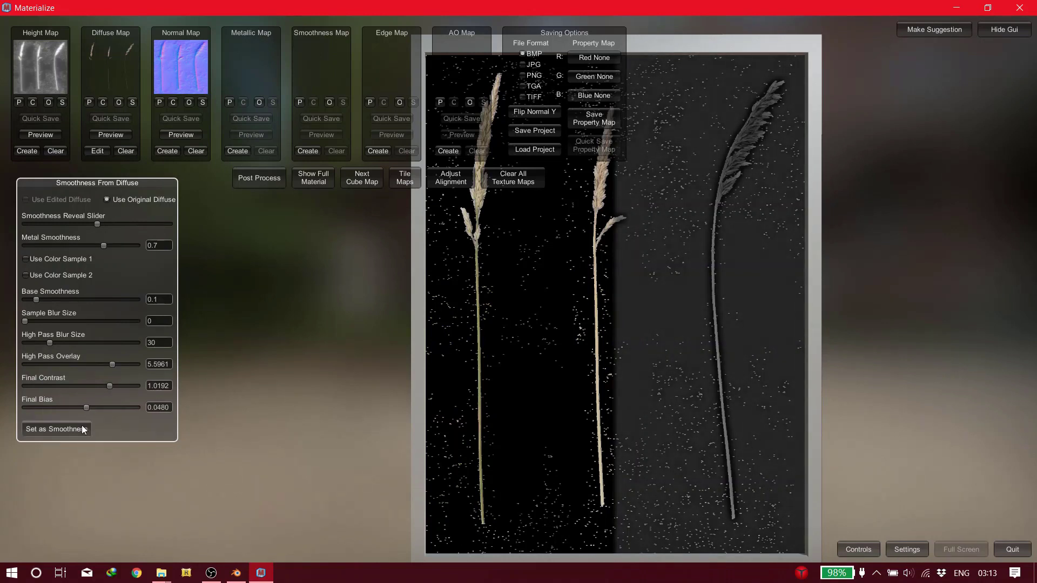
left_click(56, 429)
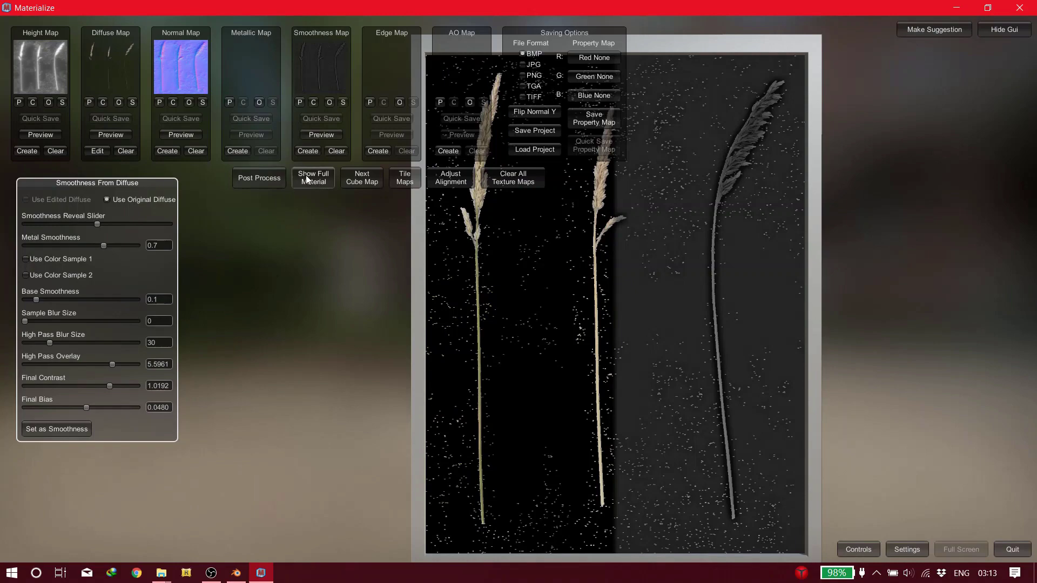
Show the full material and examine the grass stalks on the plane from a tilted angle
left_click(302, 184)
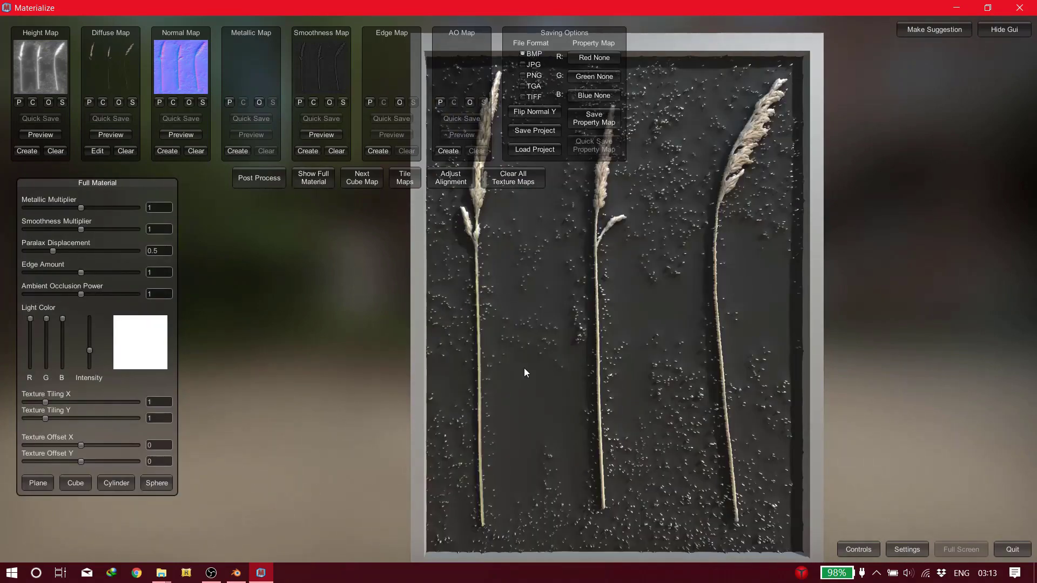
right_click_drag(524, 367, 556, 391)
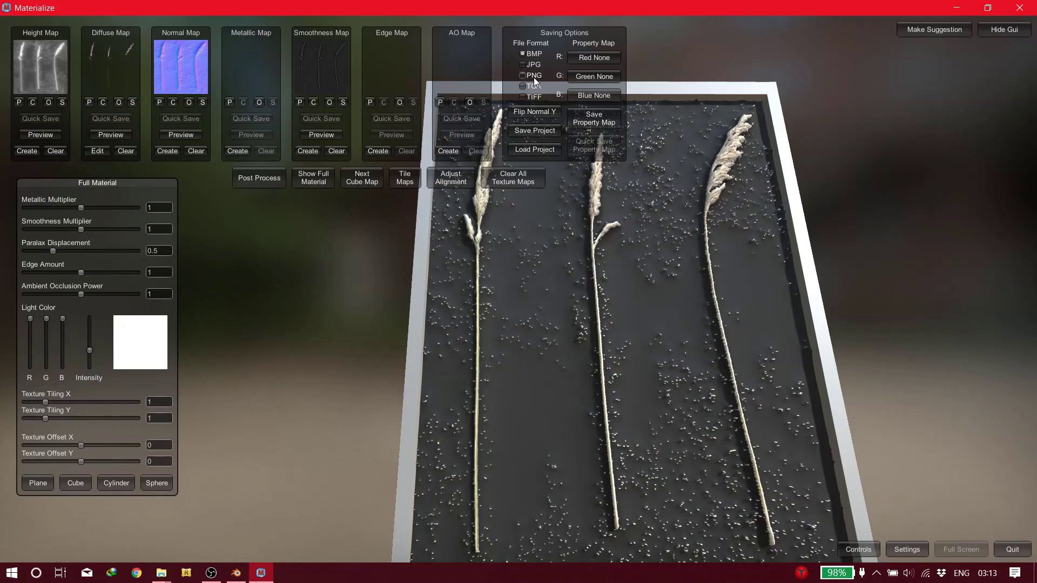
Start saving the project with PNG as the file format and create a folder named 1 on drive D
left_click(540, 129)
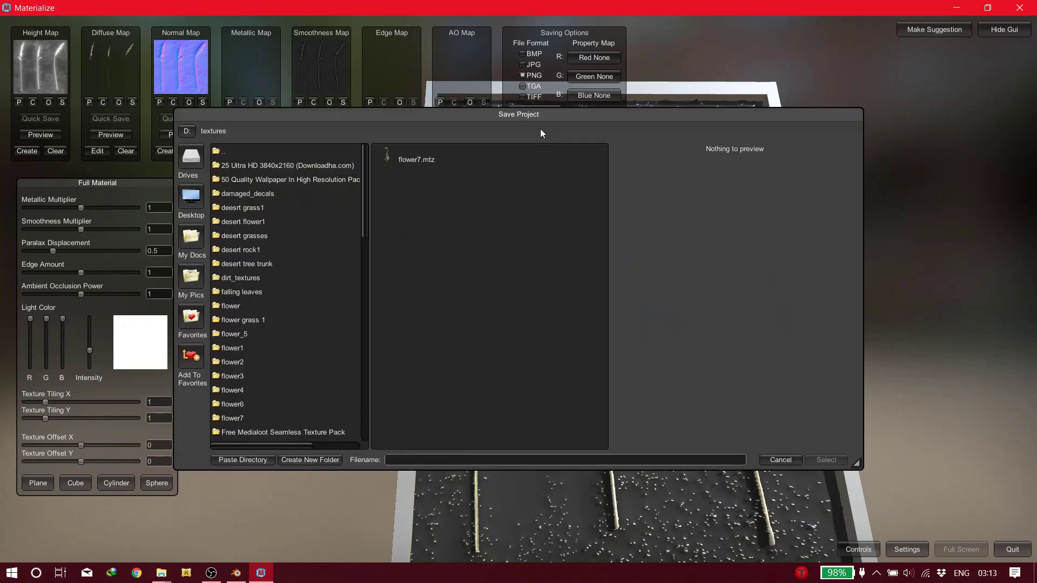
left_click(187, 130)
left_click(321, 462)
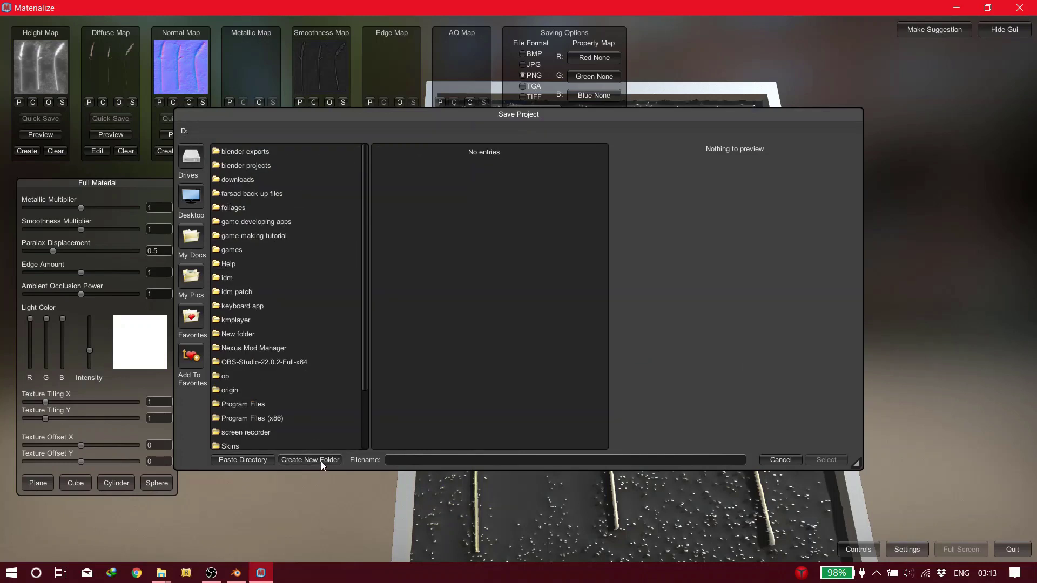
double_click(518, 283)
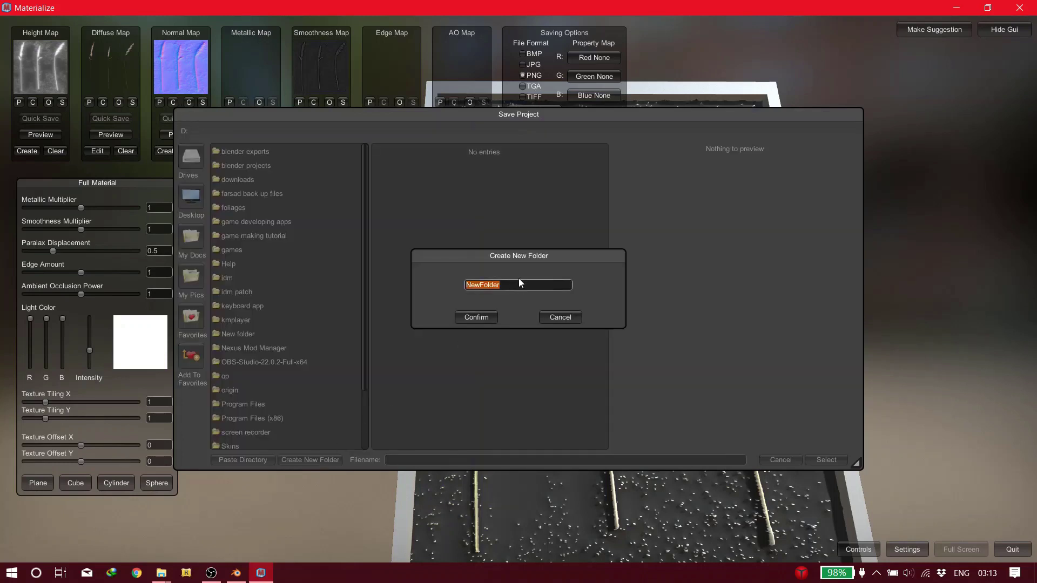
type("1")
left_click(476, 317)
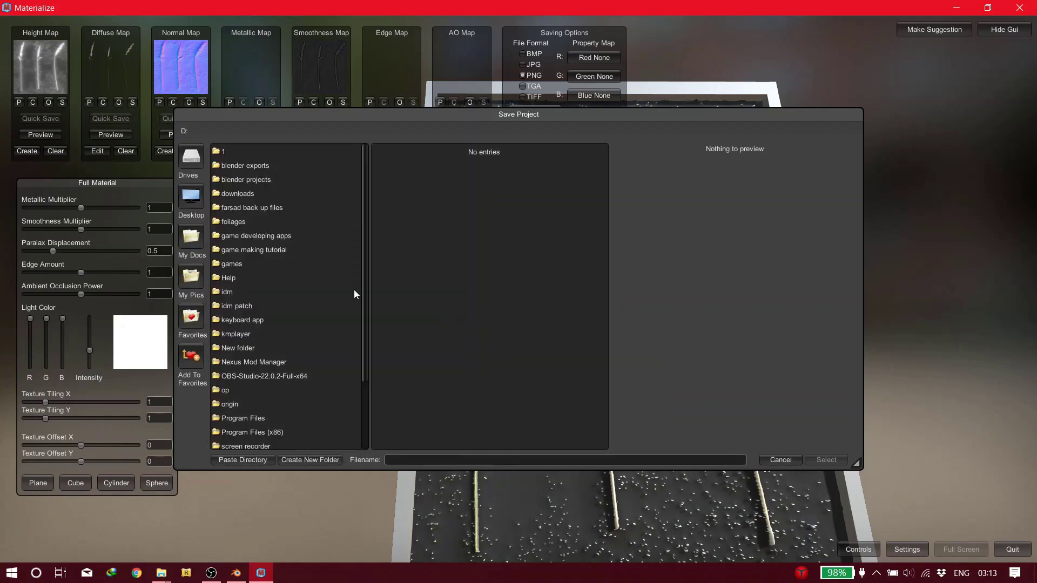
Save the project under the file name test inside folder 1
double_click(296, 152)
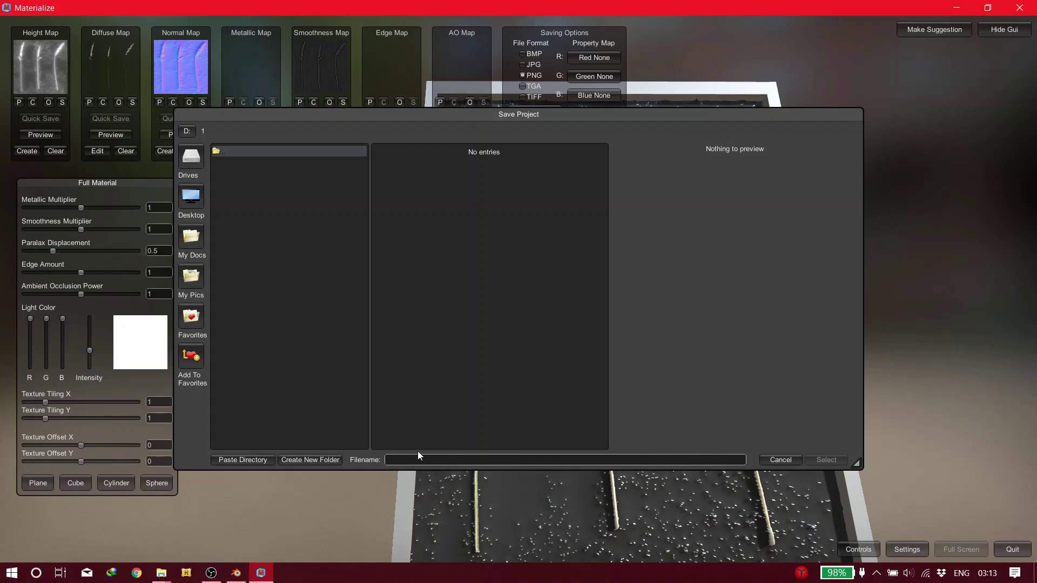
type("test")
left_click(827, 460)
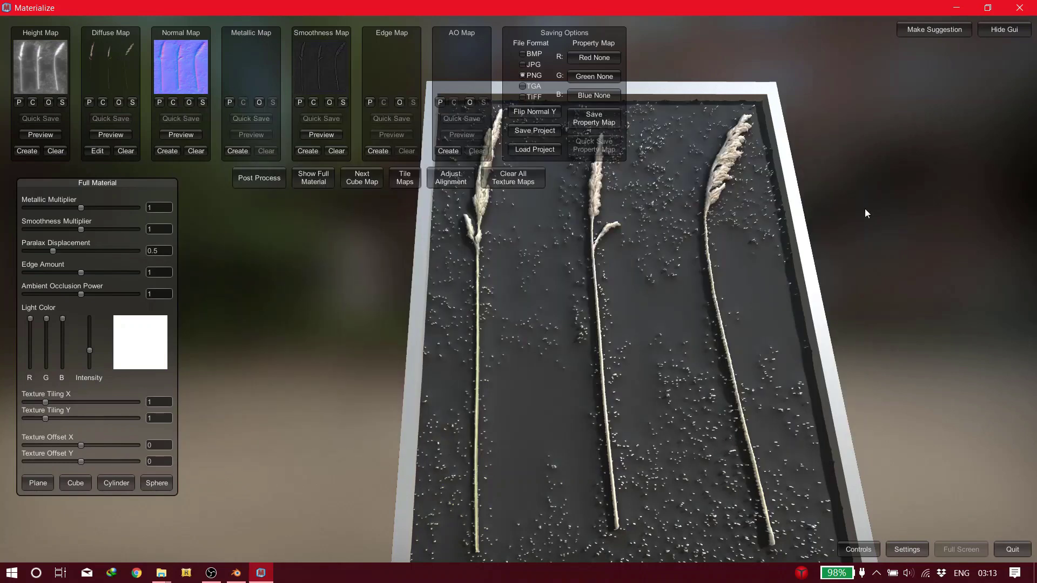
Close Materialize and launch GIMP from the desktop
left_click(1019, 8)
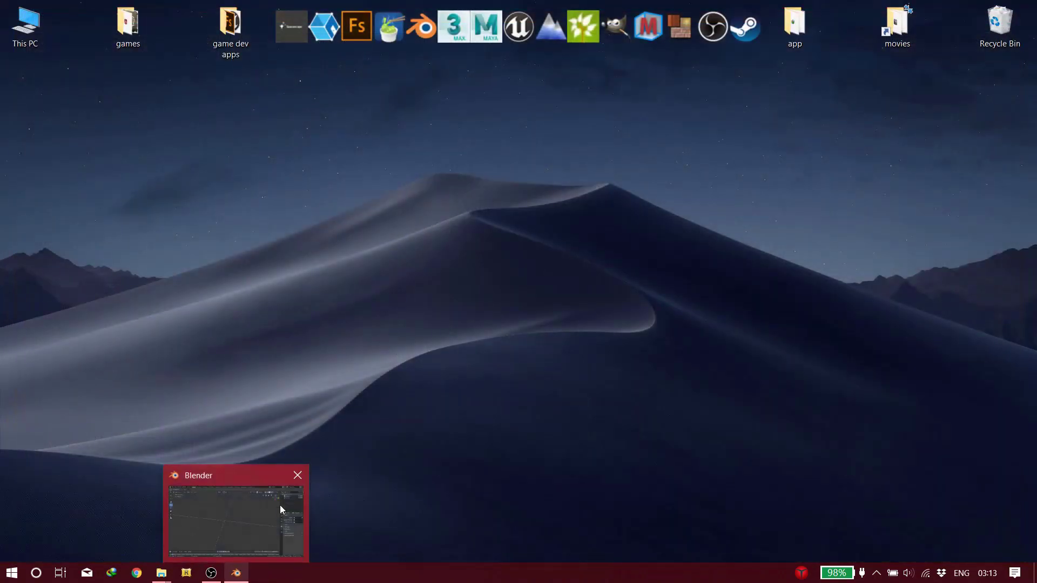
left_click(616, 31)
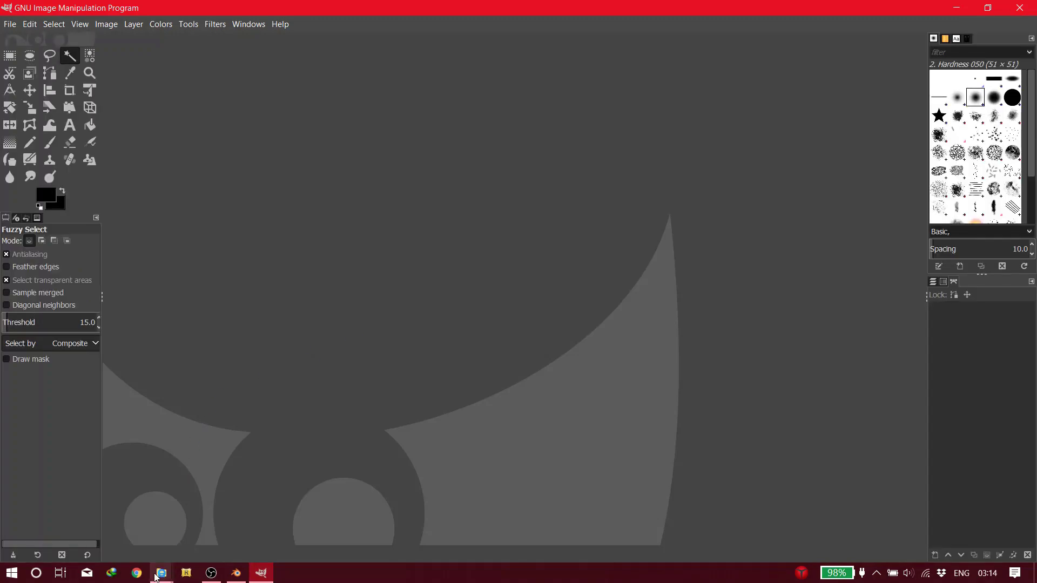
Open the black-and-white mask TexturesCom_Branches0029_3_M.jpg from the textures folder in GIMP and dismiss the colour profile error
mouse_move(161, 572)
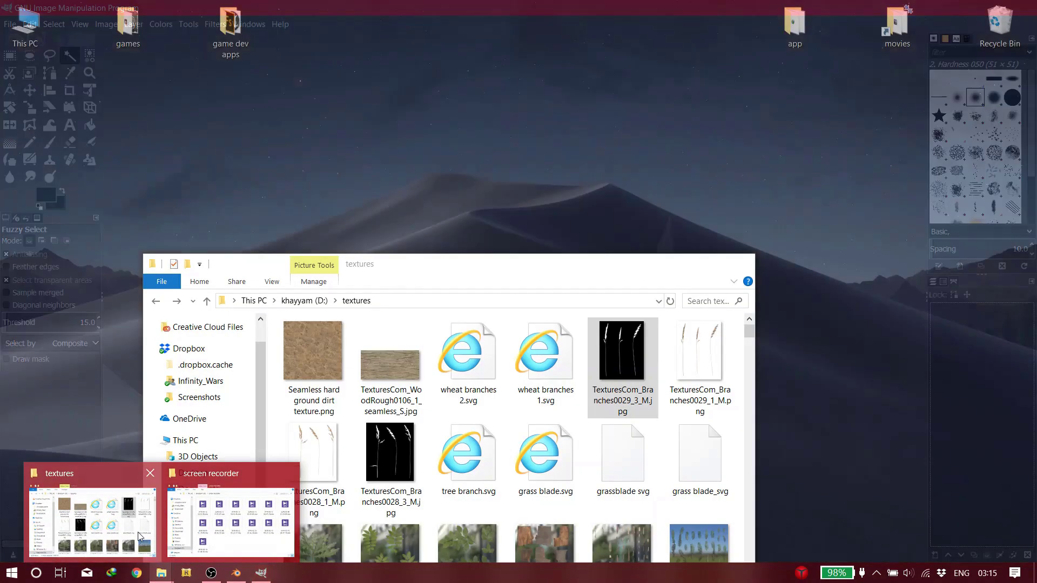
left_click(138, 532)
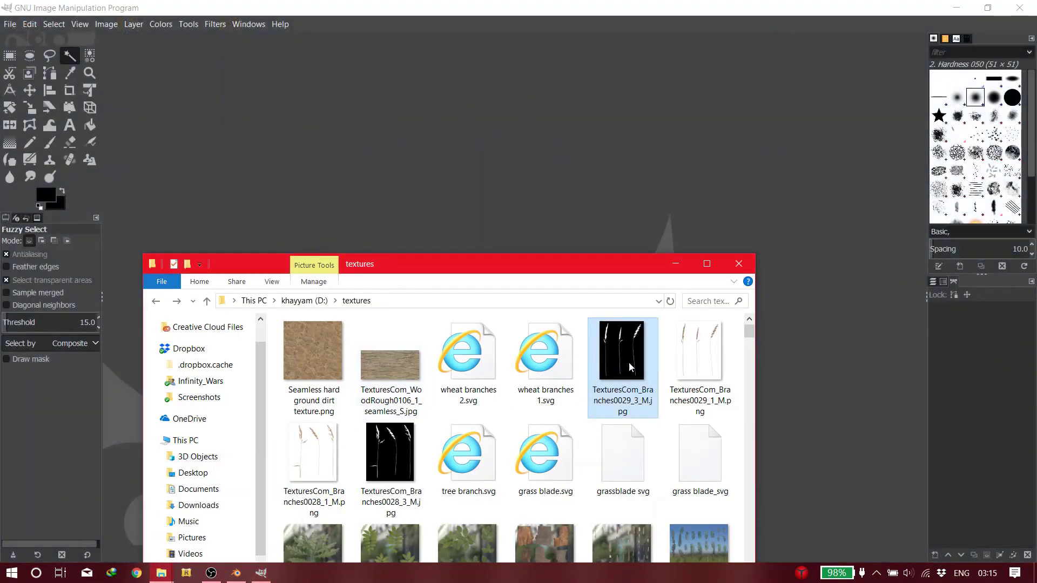
left_click_drag(555, 187, 568, 197)
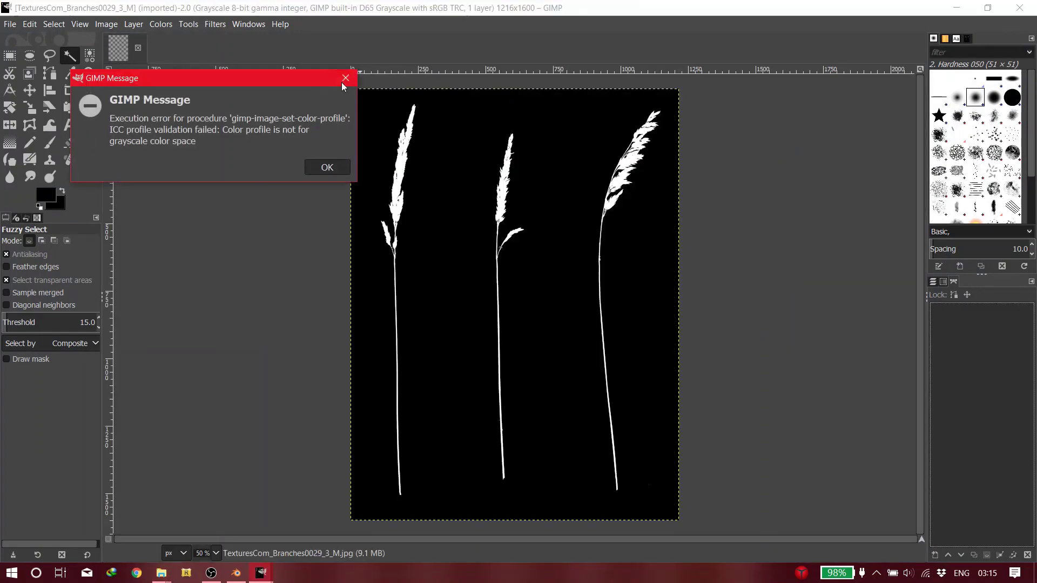
left_click(345, 78)
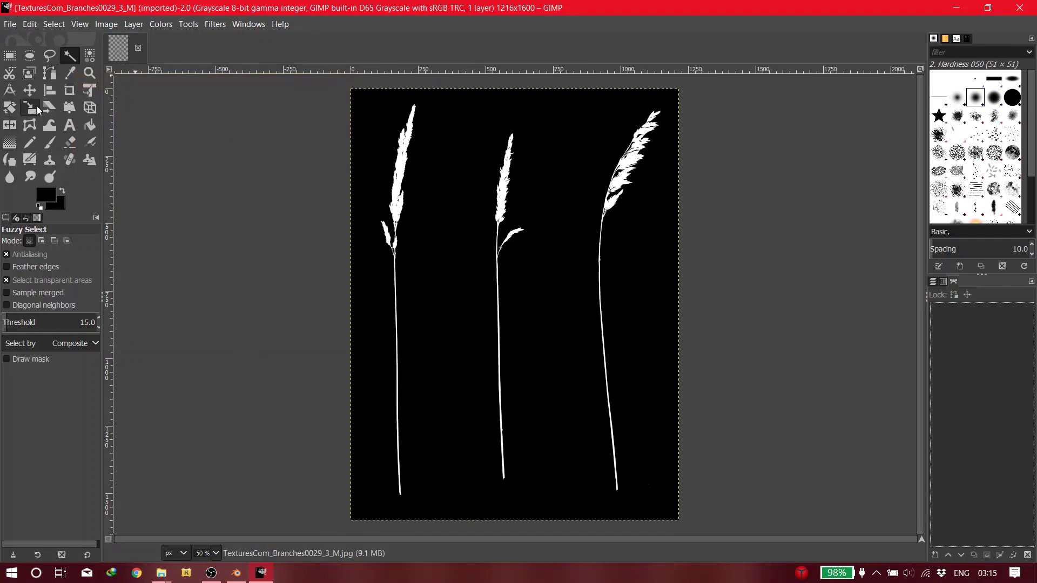
Crop the mask image to the rightmost grass stalk, an area of about 376 × 1478 px
left_click(69, 93)
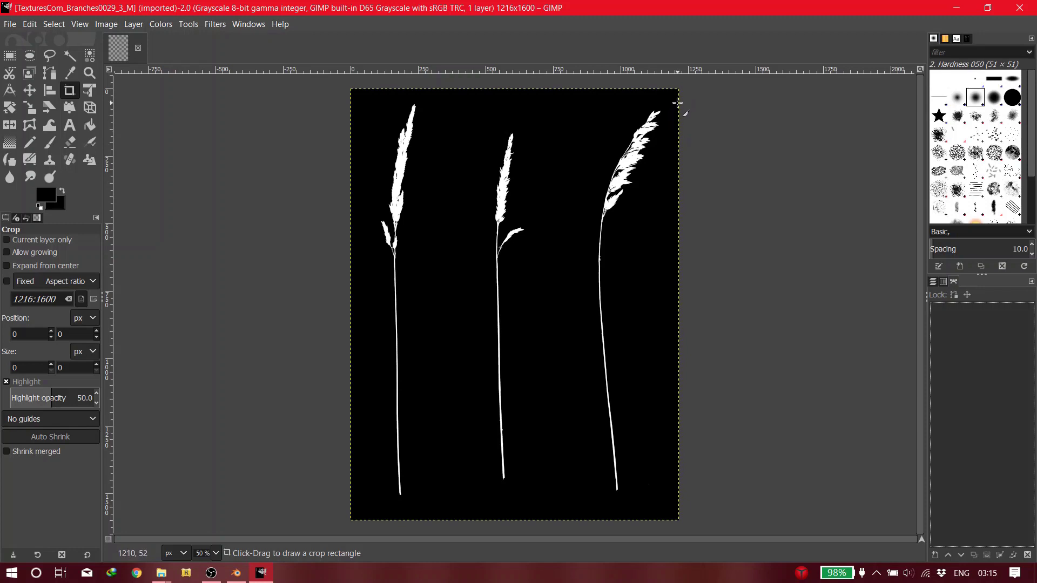
left_click_drag(678, 103, 575, 502)
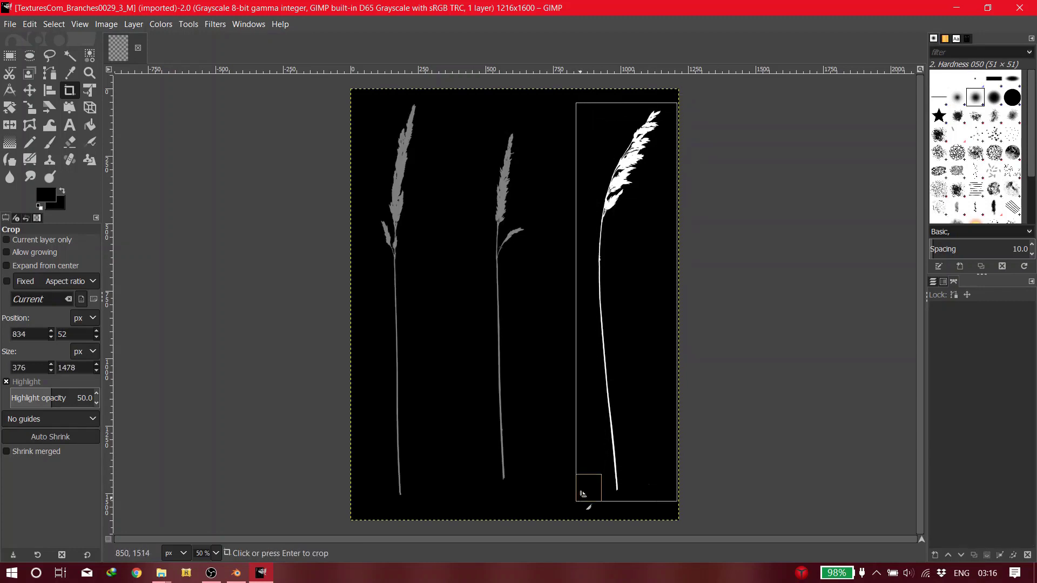
left_click(628, 356)
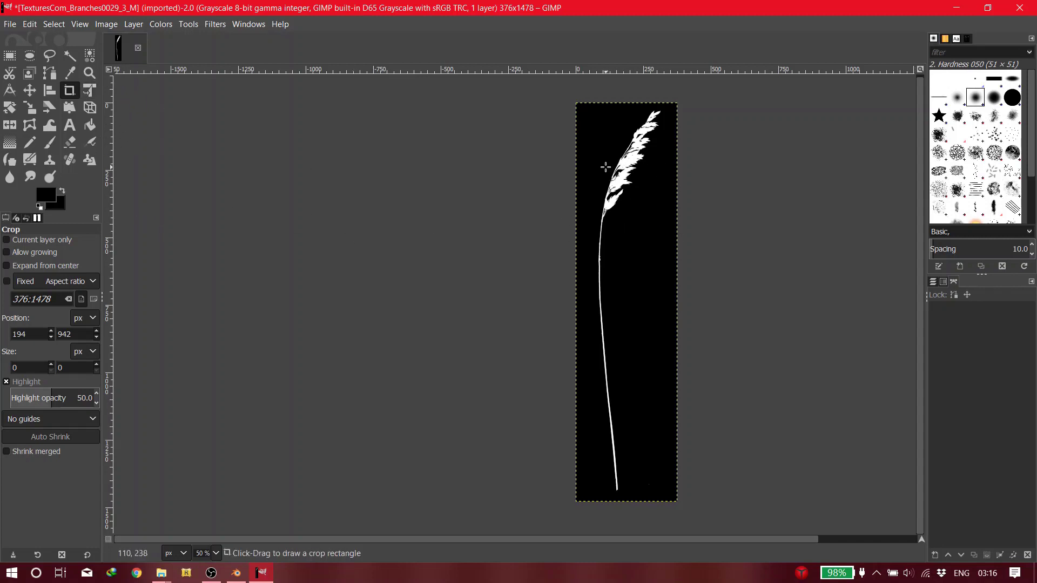
Select the white grass stalk with Fuzzy Select and convert the selection to a path
left_click(72, 60)
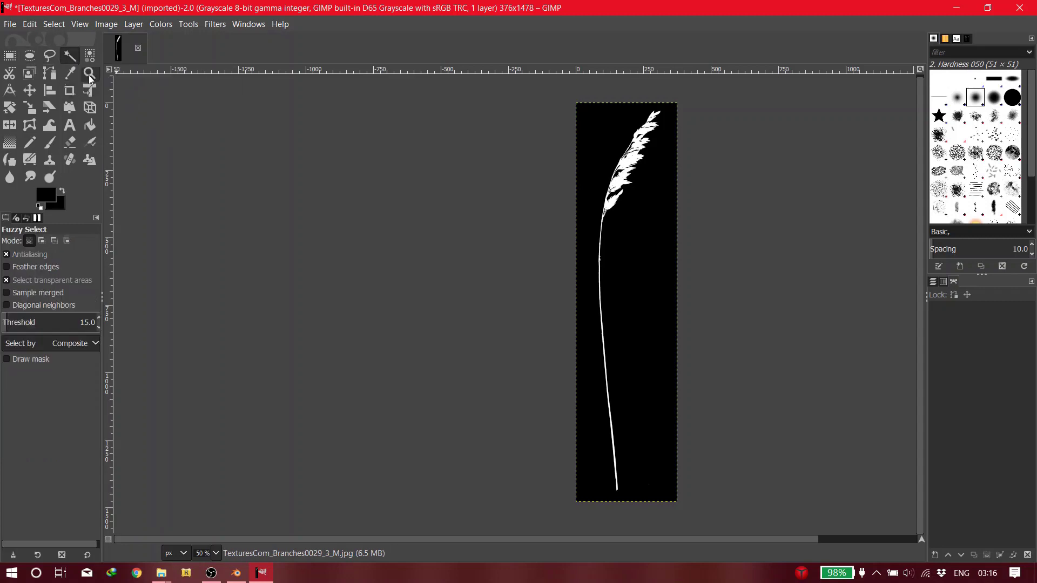
left_click(621, 262)
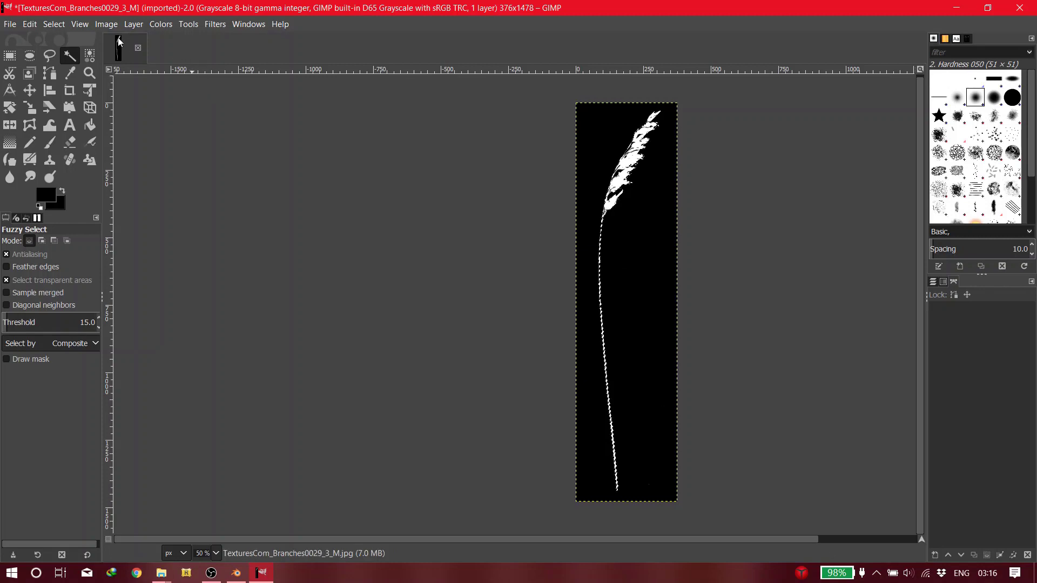
left_click(54, 24)
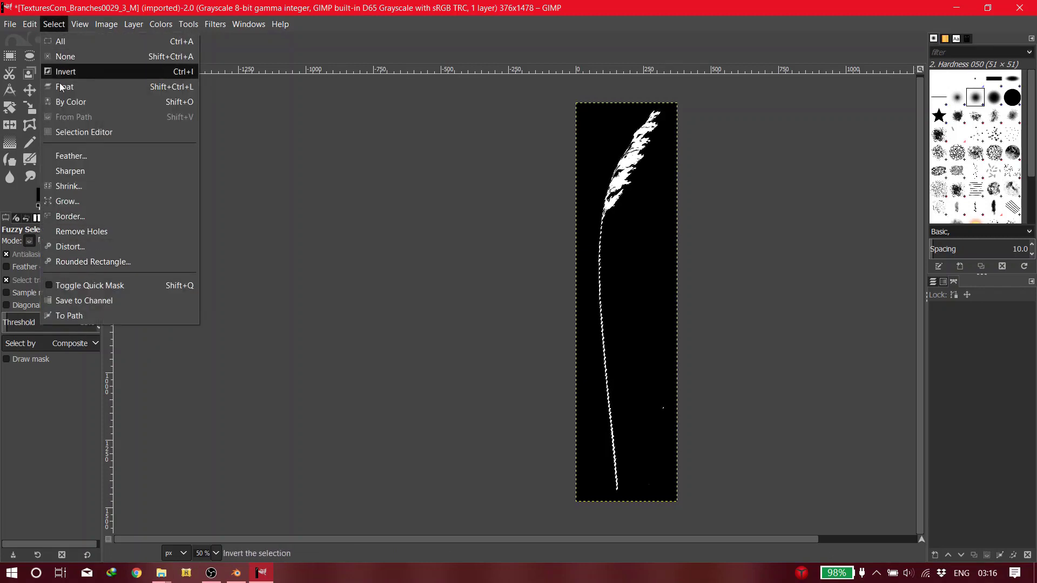
left_click(69, 316)
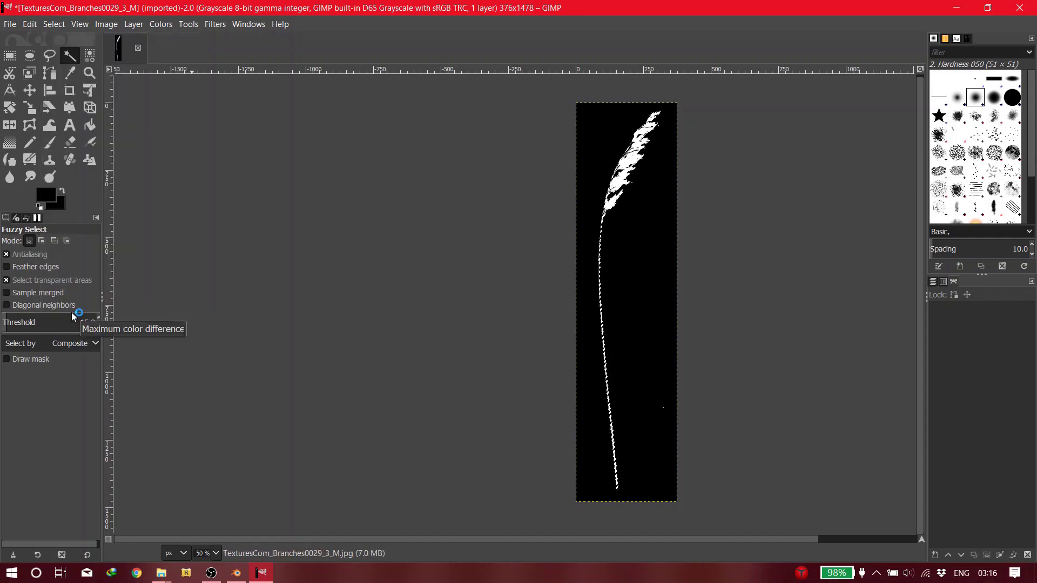
Export the stalk's path as test.svg into folder 1, replacing the existing file
left_click(934, 281)
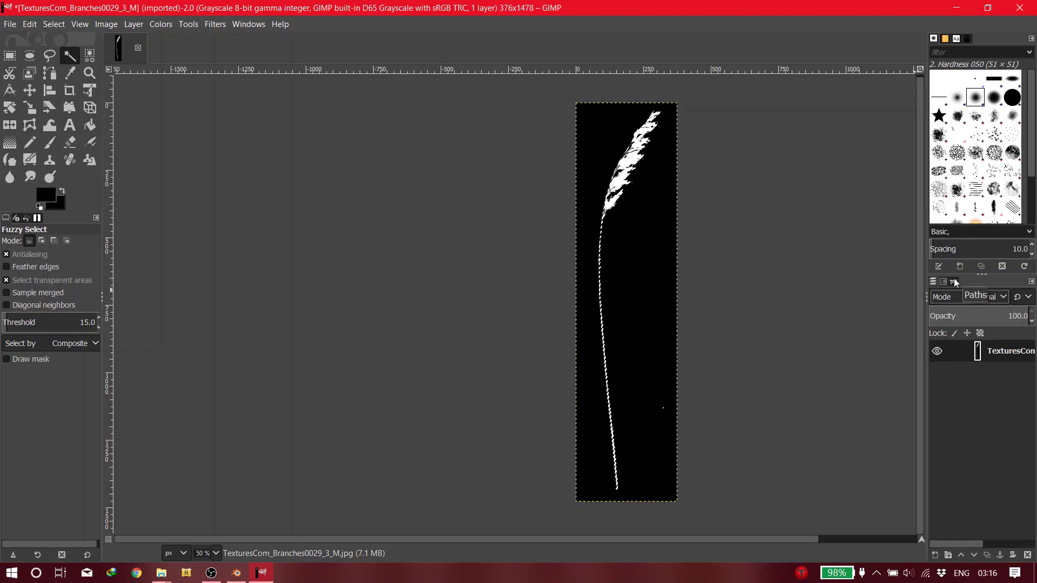
left_click(954, 282)
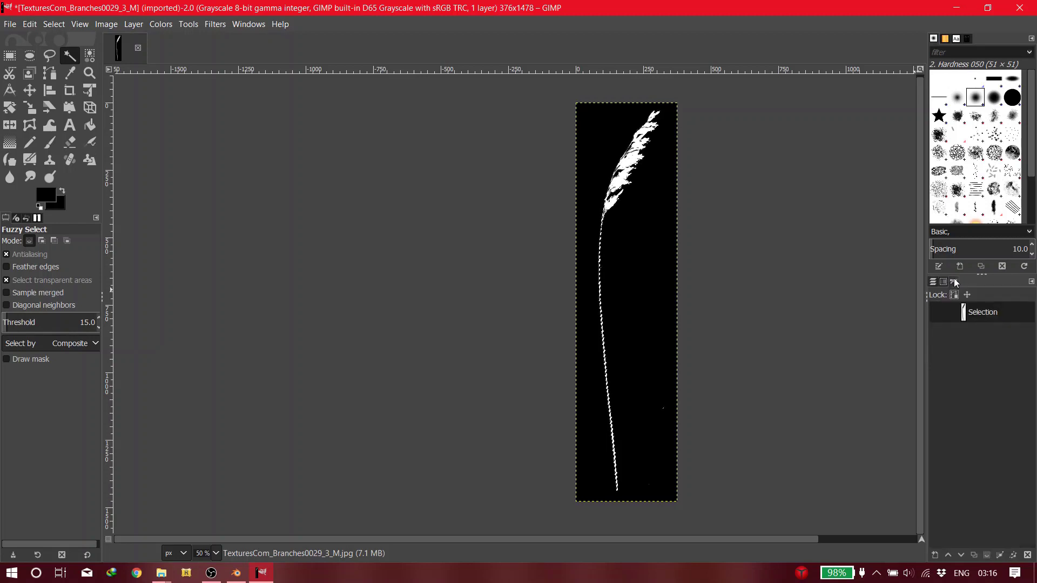
right_click(997, 311)
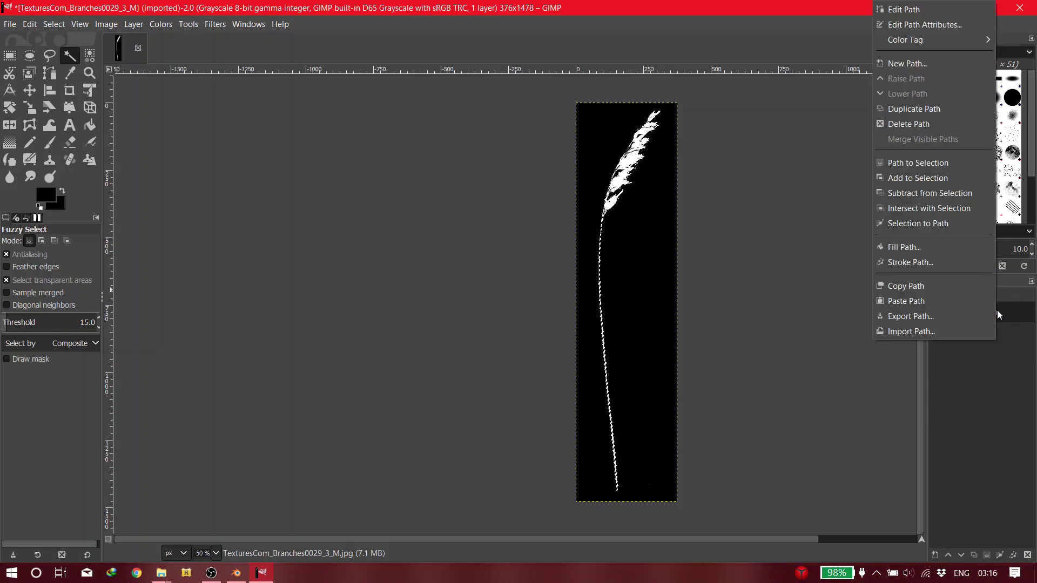
left_click(966, 317)
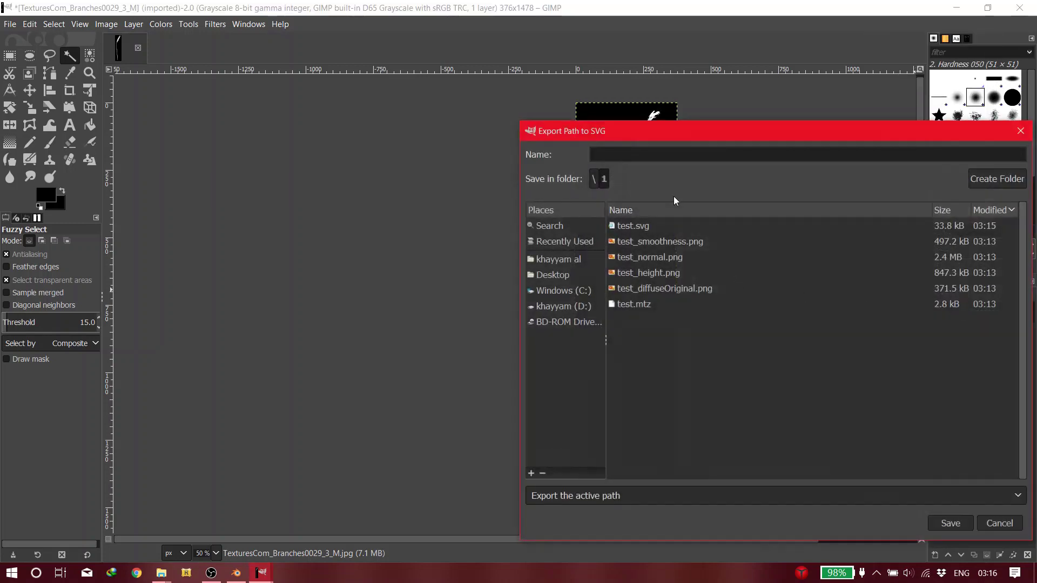
type("teste")
key("BackSpace")
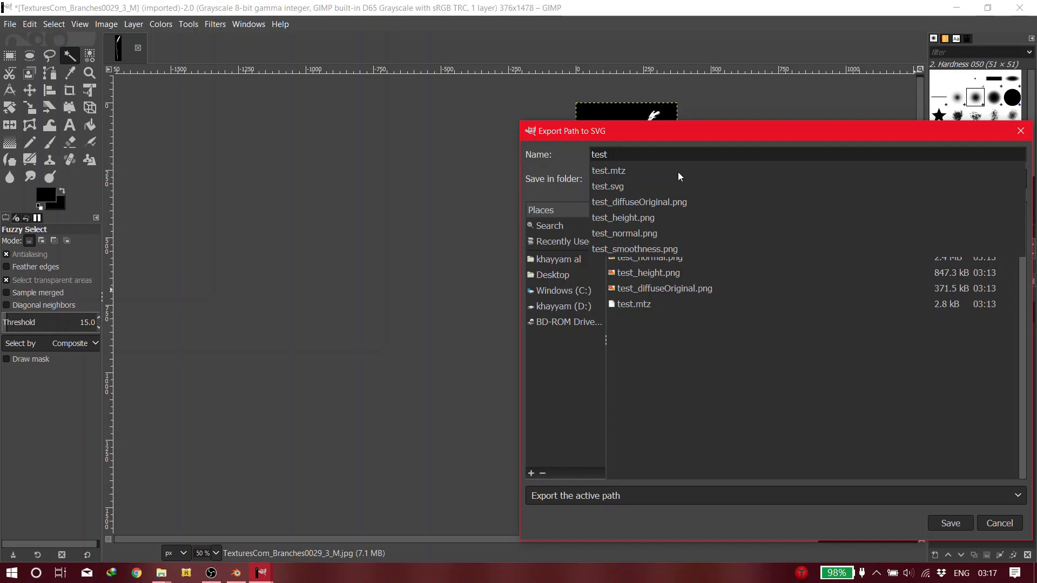
type(".svg")
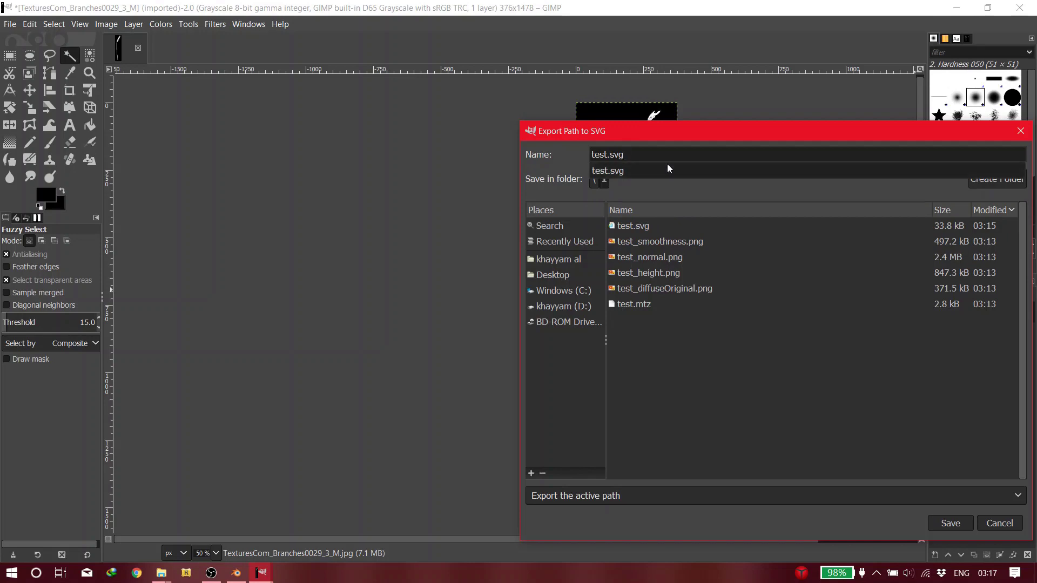
left_click(650, 169)
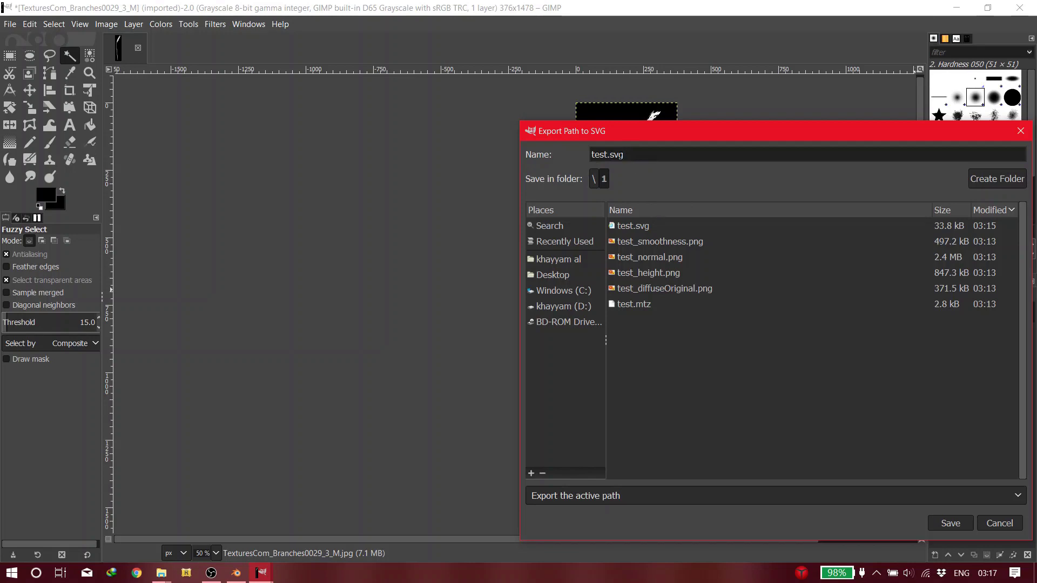
left_click(950, 523)
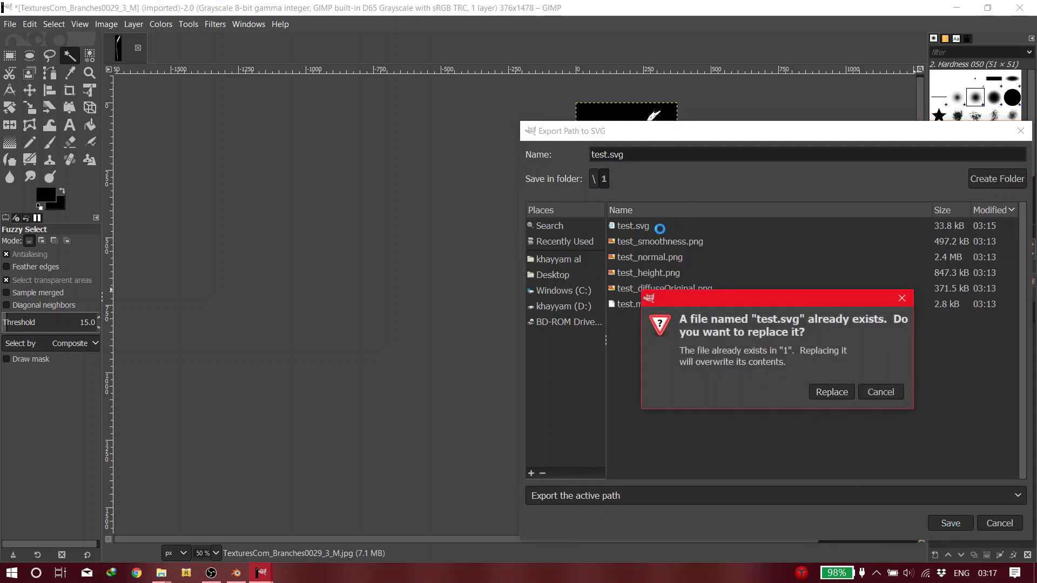
left_click(837, 391)
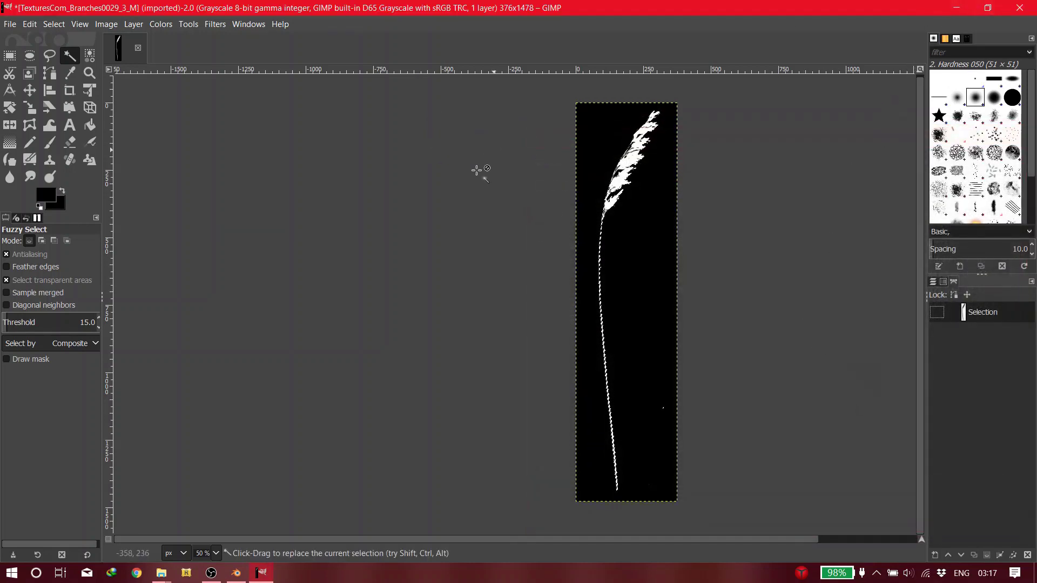
Quit GIMP, discarding the unsaved image changes, and switch to Blender
left_click(1028, 13)
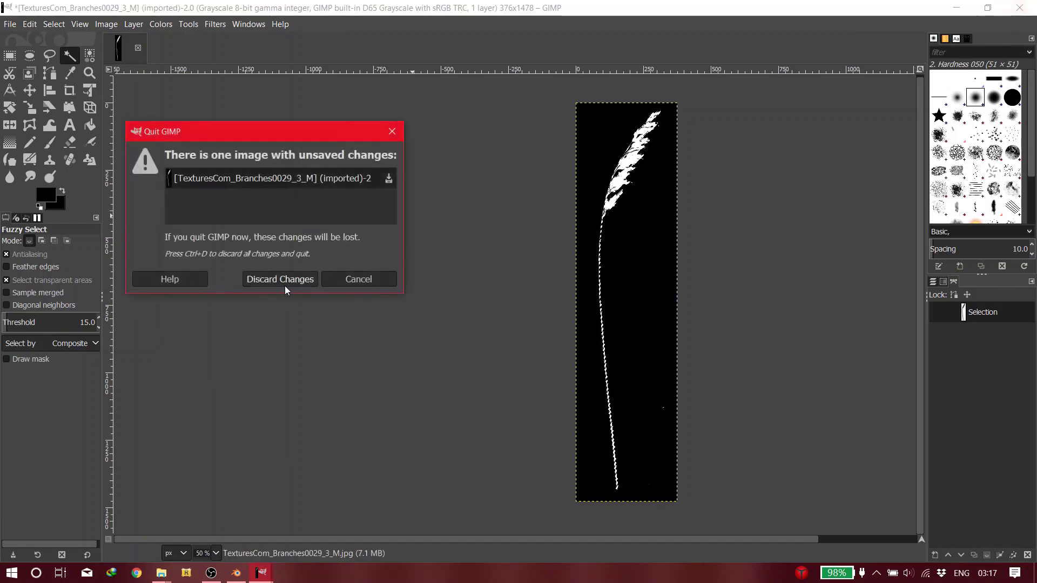
left_click(286, 279)
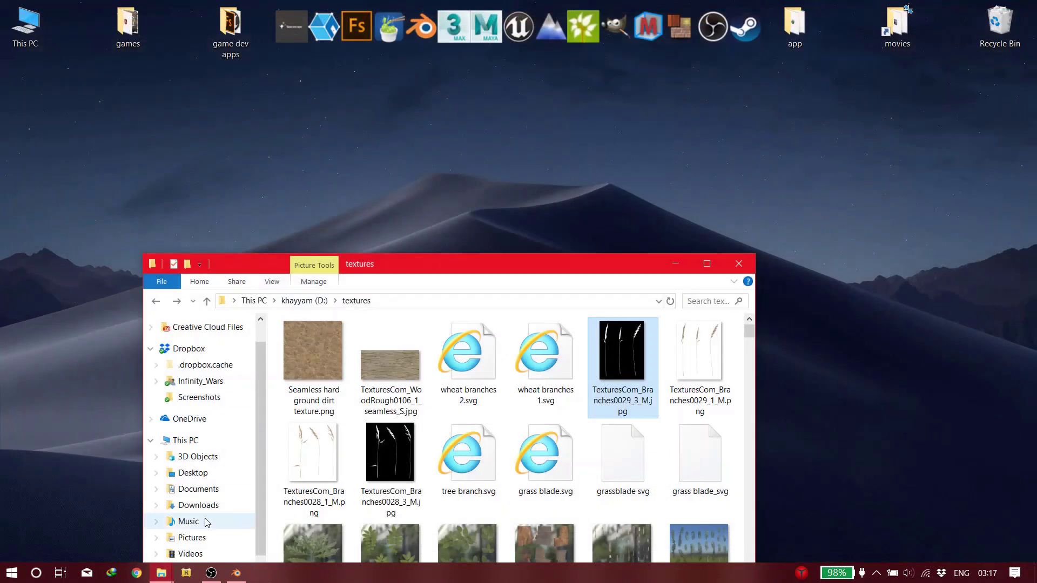
left_click(238, 572)
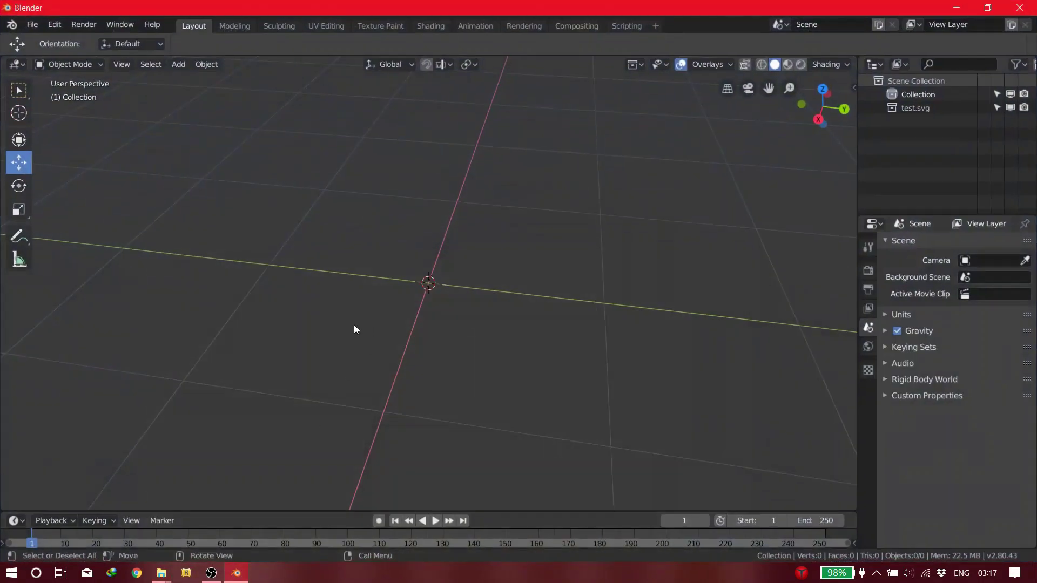
Import the Scalable Vector Graphics file test.svg from D:\1 into the scene
middle_click_drag(355, 329, 379, 304)
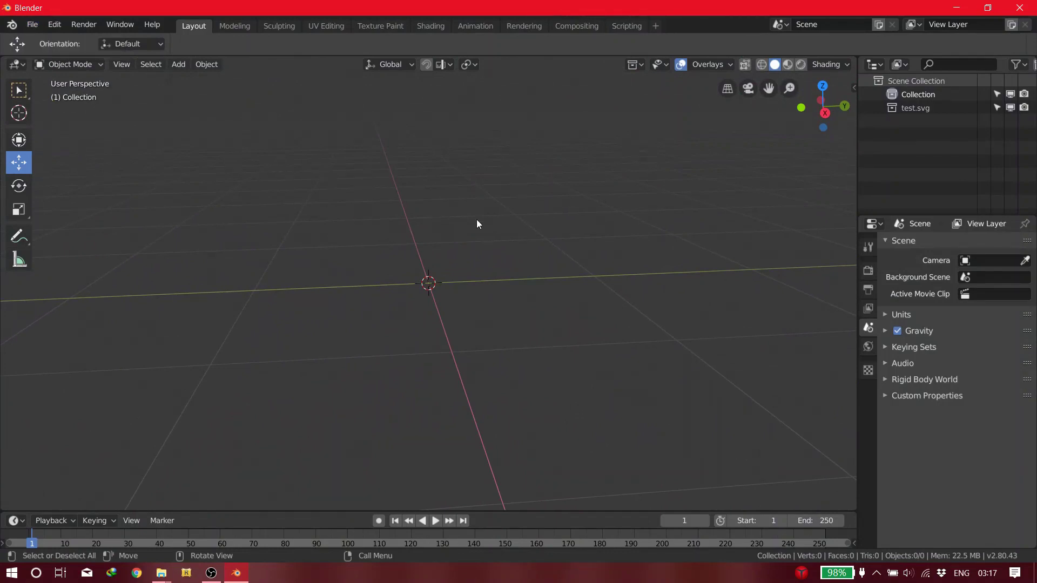
left_click(33, 24)
mouse_move(145, 272)
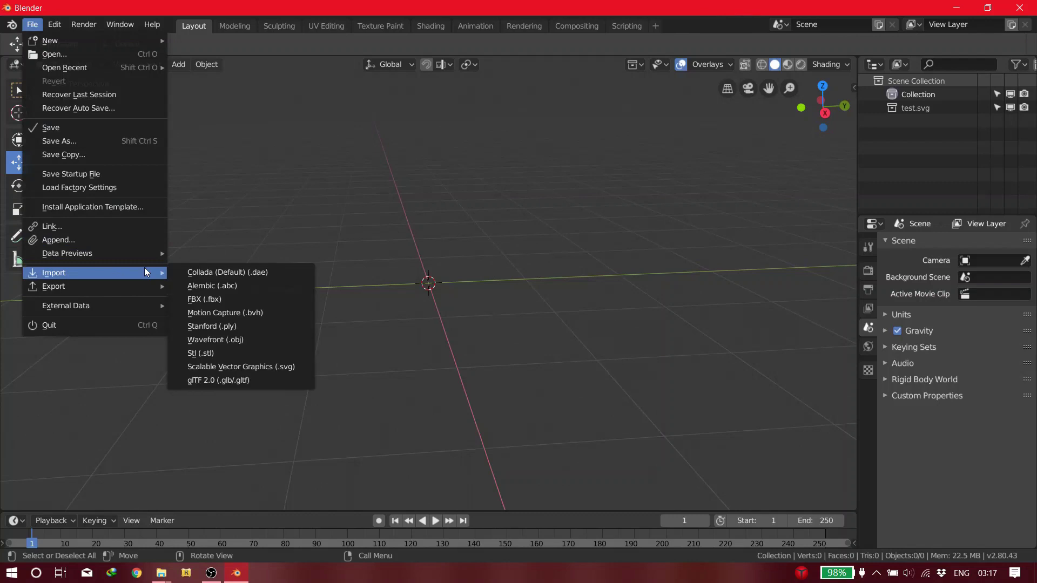
left_click(237, 365)
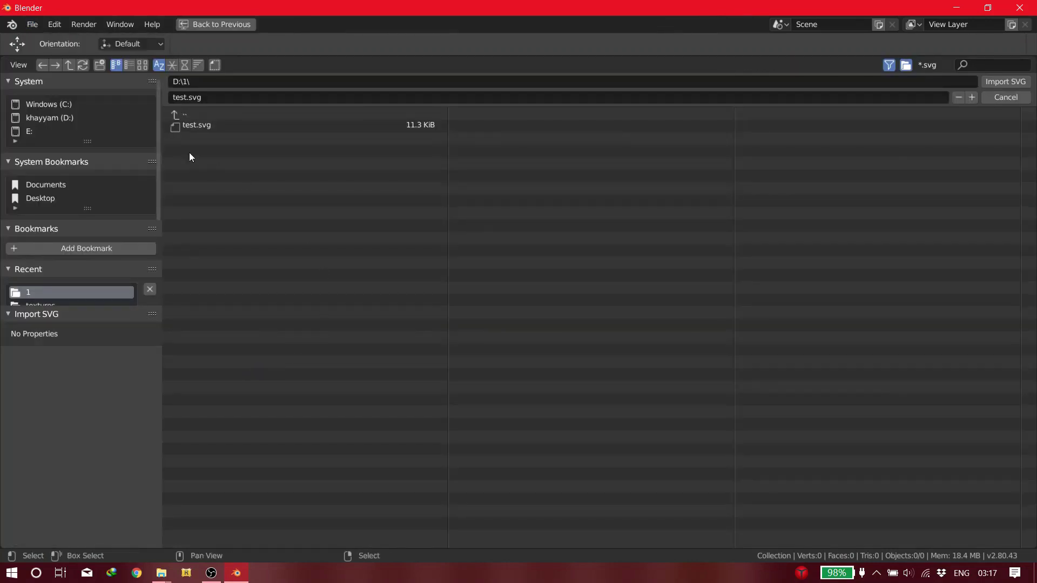
double_click(212, 128)
Select the imported stalk curve and scale it up to about 11.7 in X and Y, leaving Z unscaled
middle_click_drag(229, 146, 409, 294)
scroll(430, 306, "up", 8)
left_click(398, 312)
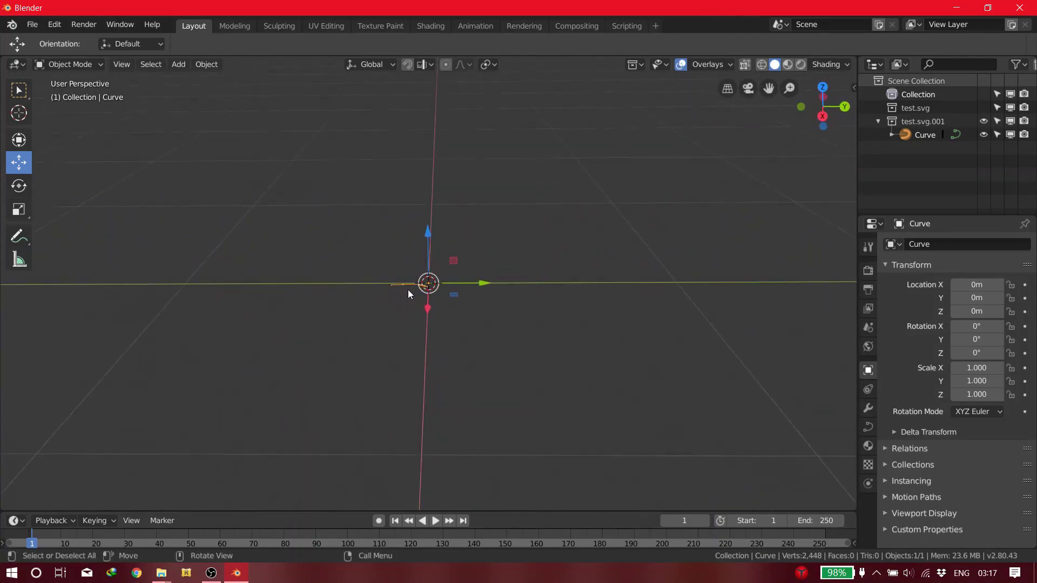
left_click(19, 210)
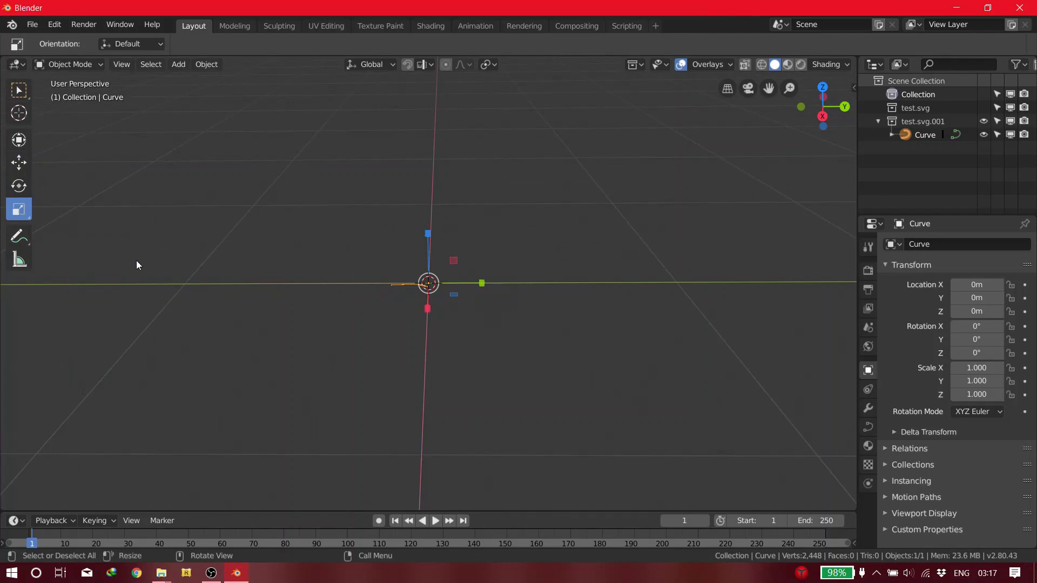
middle_click_drag(137, 261, 145, 252)
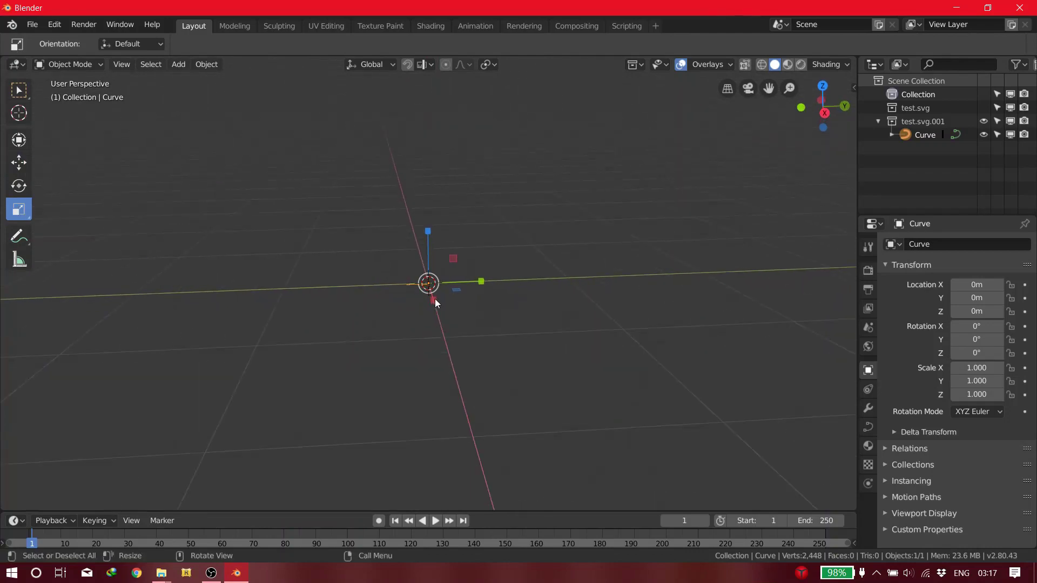
left_click_drag(458, 295, 769, 351)
Rotate the stalk curve upright to about 91.3° in X, 2.9° in Y and 102° in Z
left_click(19, 186)
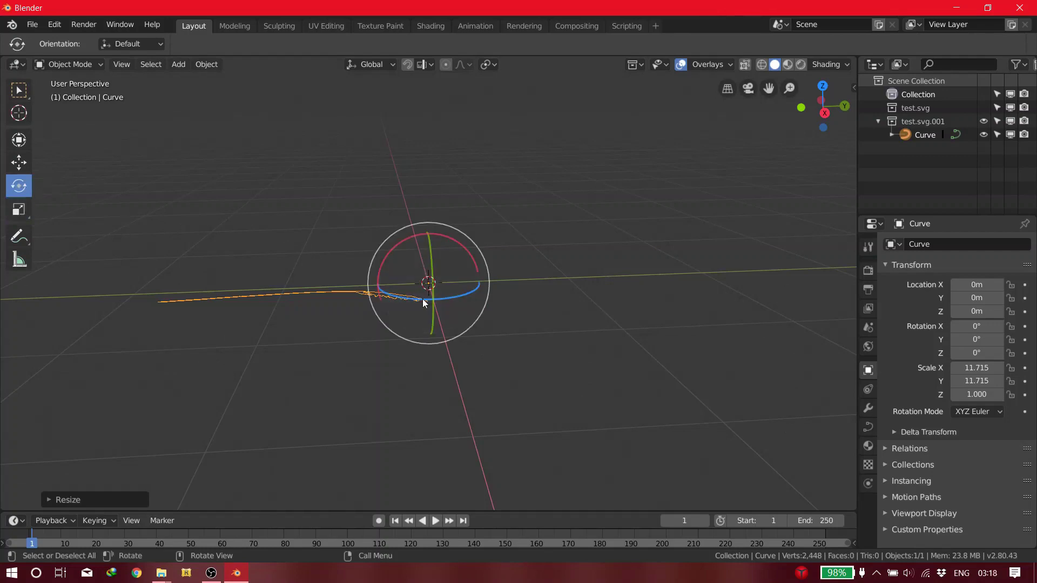
left_click_drag(405, 244, 130, 448)
middle_click_drag(157, 82, 416, 297)
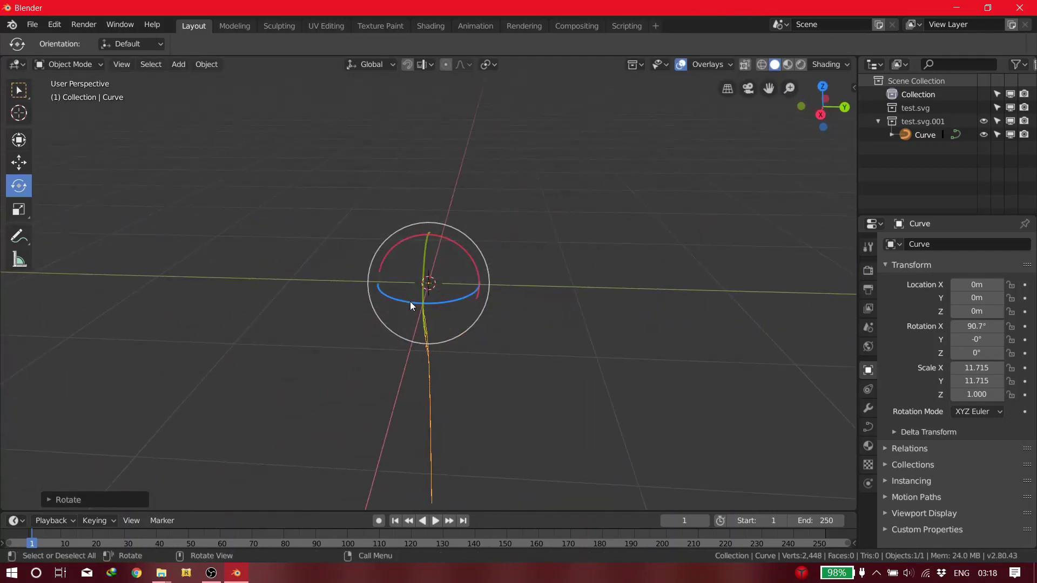
left_click_drag(414, 301, 459, 294)
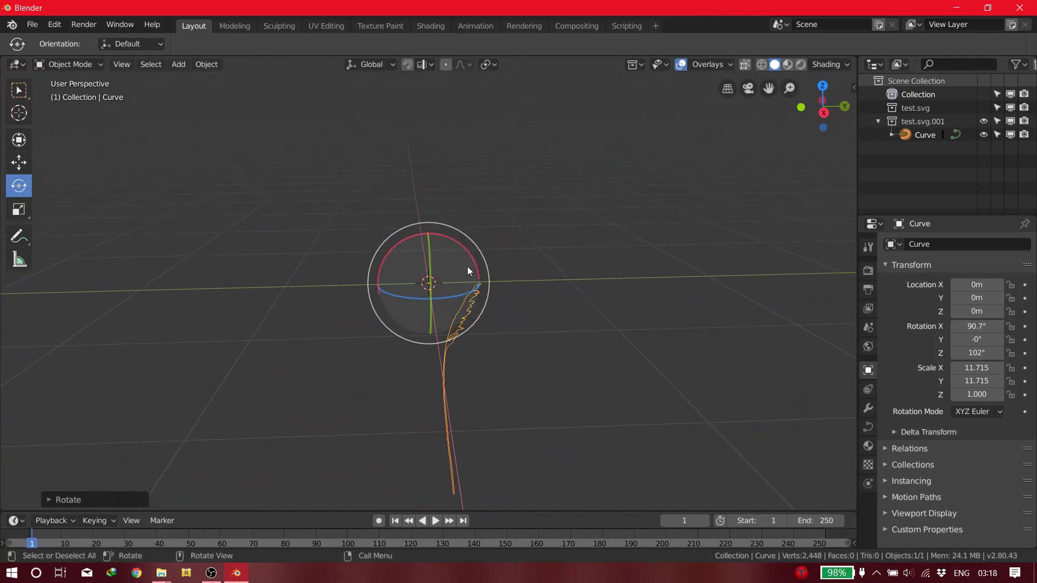
left_click_drag(465, 250, 439, 233)
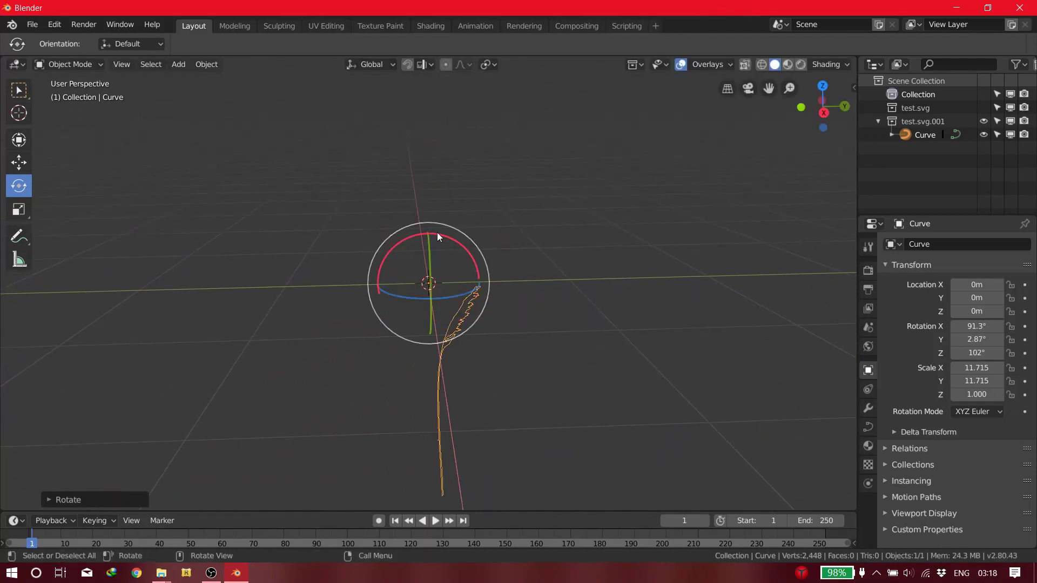
Move the stalk curve near the scene origin, to about X 0.18 m, Y -0.17 m and Z 1.52 m
left_click(31, 169)
left_click(30, 168)
left_click(468, 313)
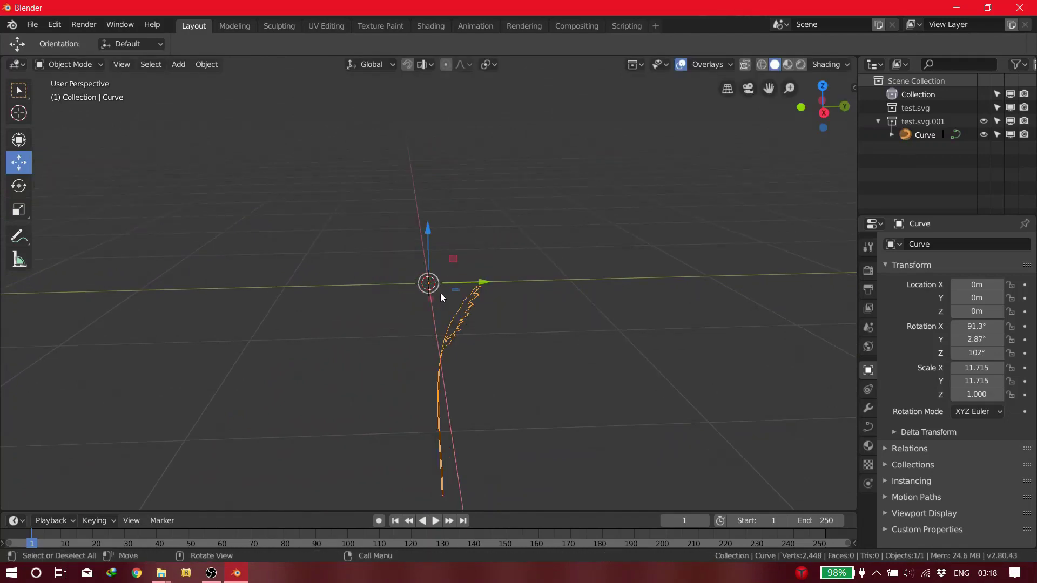
left_click_drag(455, 292, 432, 281)
middle_click_drag(432, 281, 417, 263)
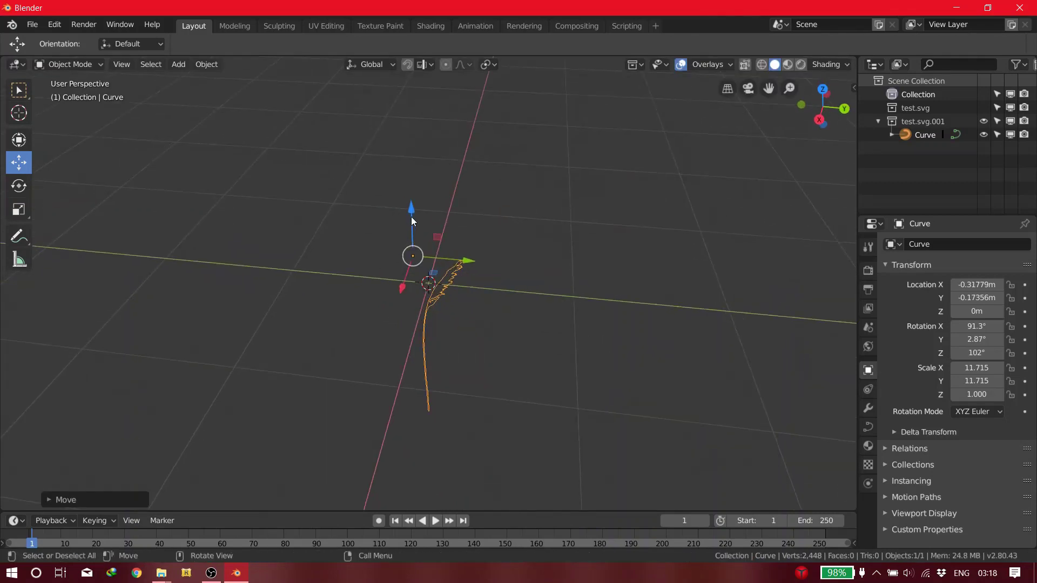
left_click_drag(412, 220, 411, 54)
middle_click_drag(430, 403, 544, 384)
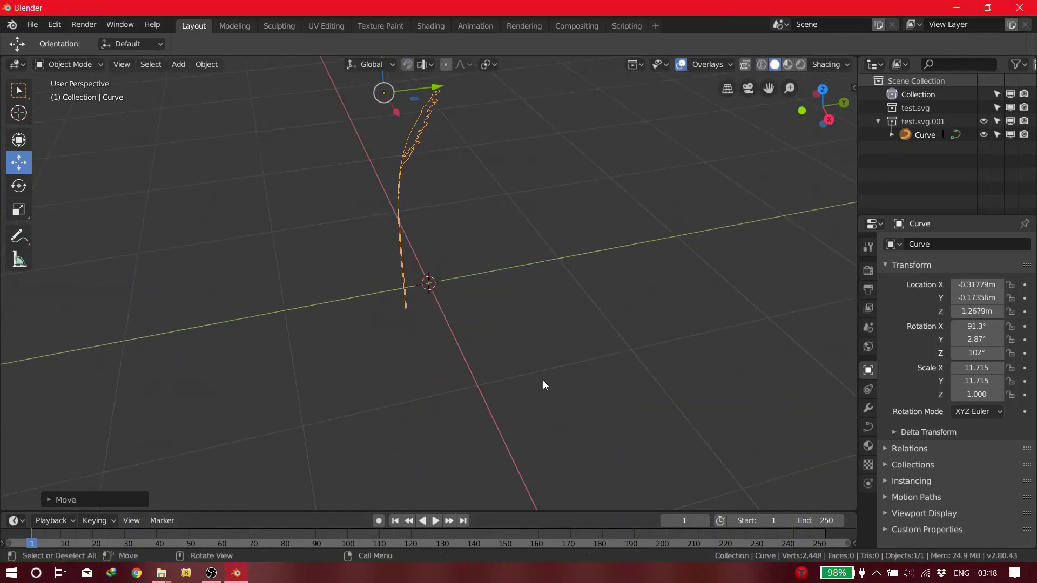
middle_click_drag(435, 194, 407, 135)
left_click_drag(406, 135, 470, 200)
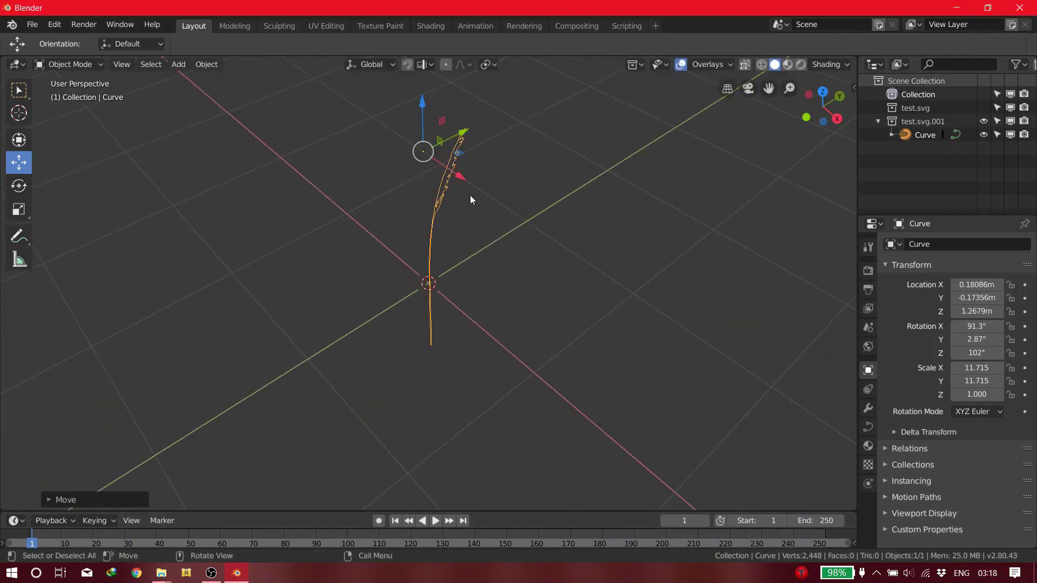
middle_click_drag(470, 199, 407, 124)
left_click_drag(405, 124, 404, 96)
left_click_drag(458, 130, 451, 162)
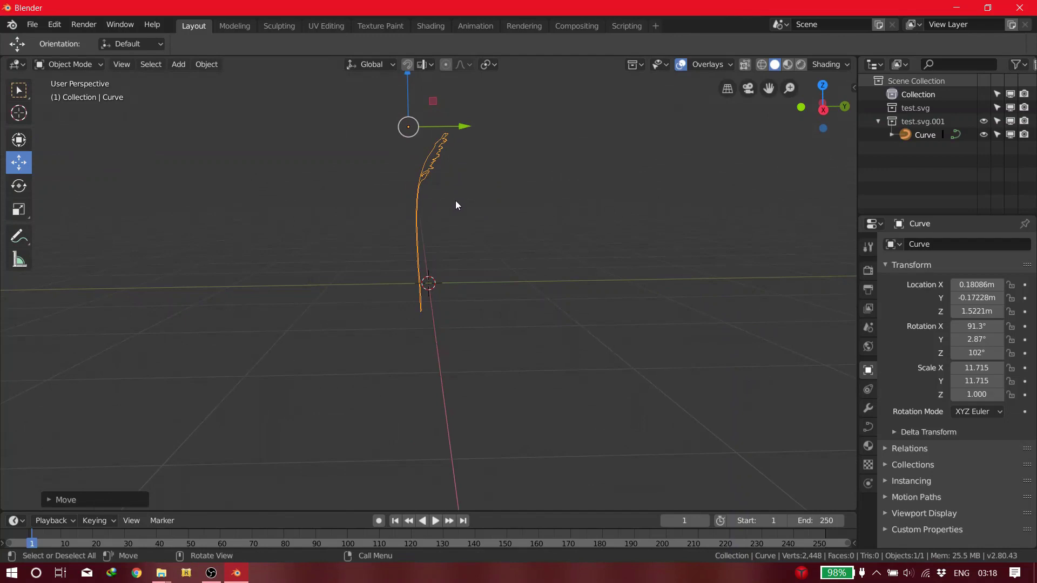
Set the stalk curve's shape to 2D in its curve data settings
left_click(869, 389)
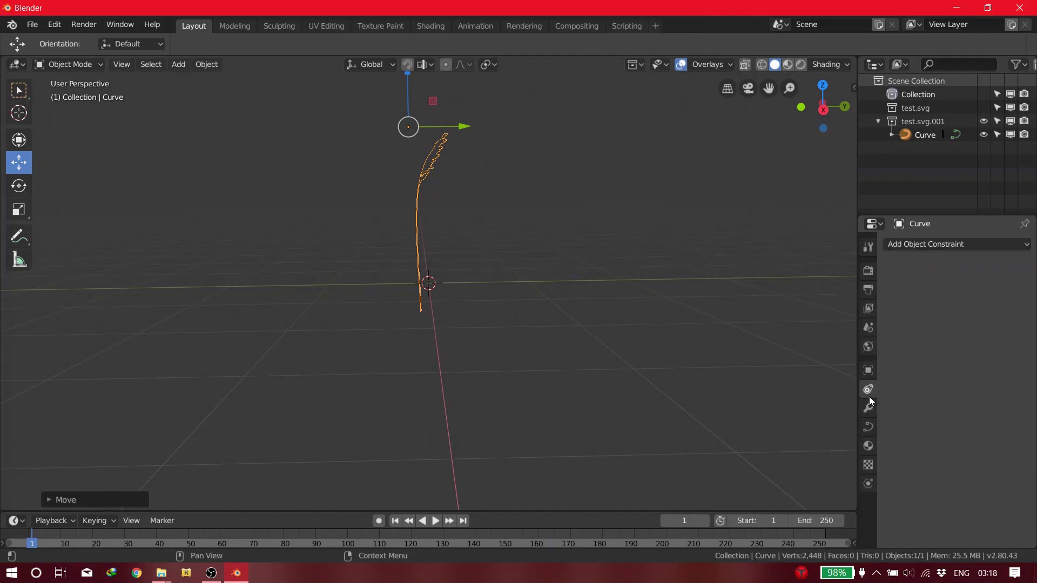
left_click(868, 427)
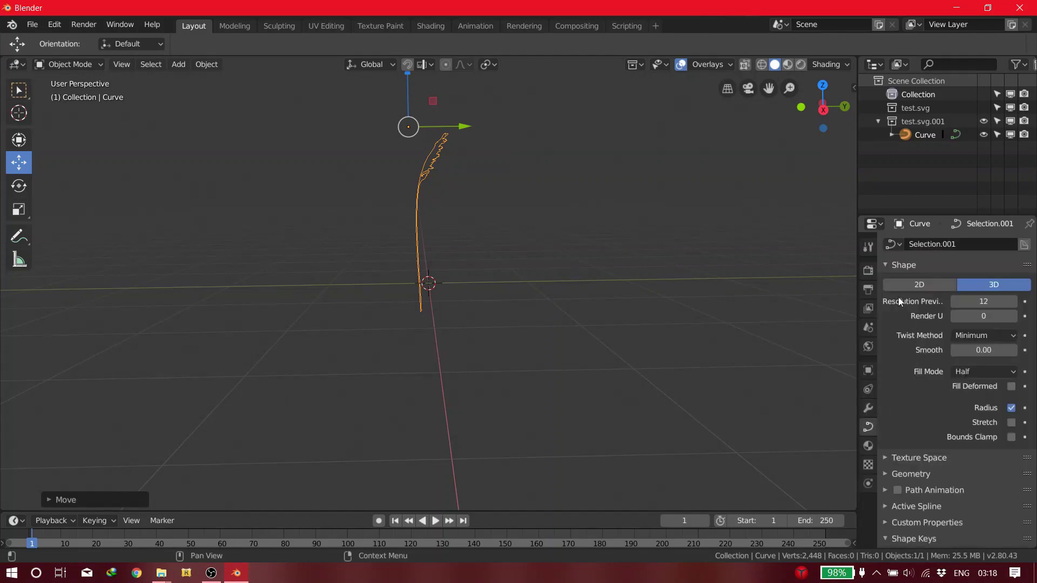
left_click(910, 287)
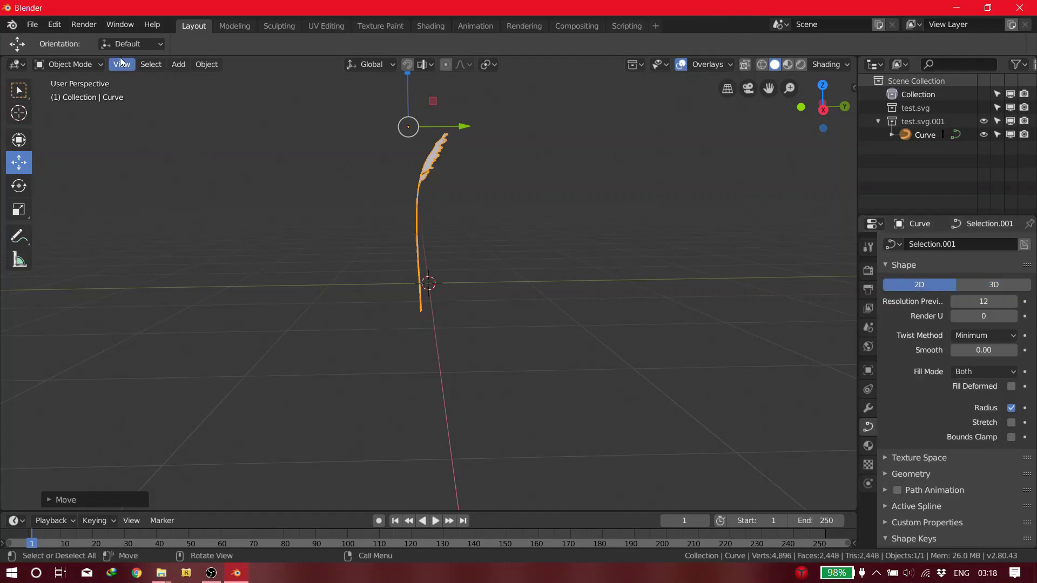
Convert the stalk curve to a mesh
left_click(214, 65)
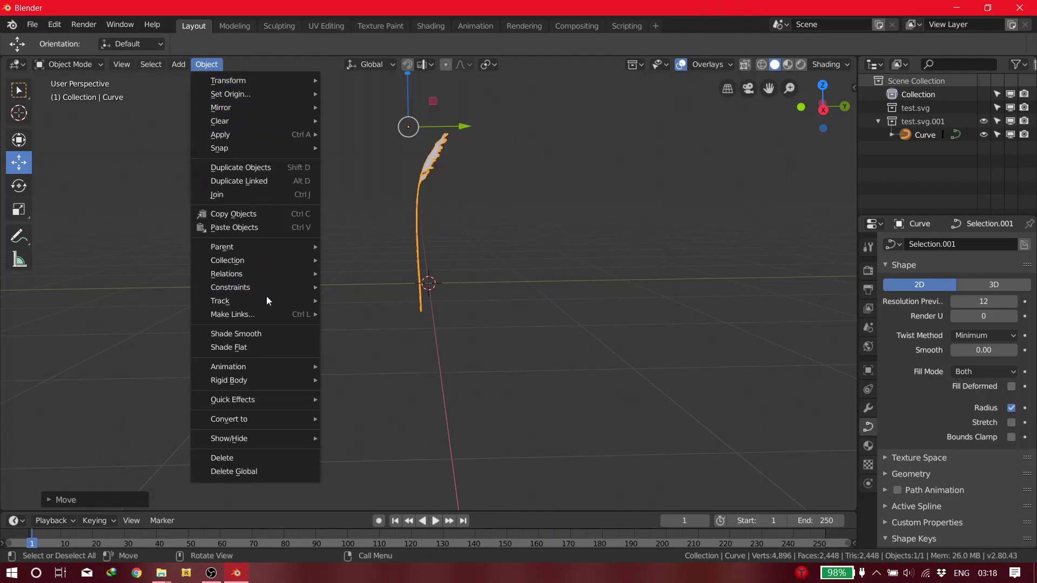
mouse_move(268, 305)
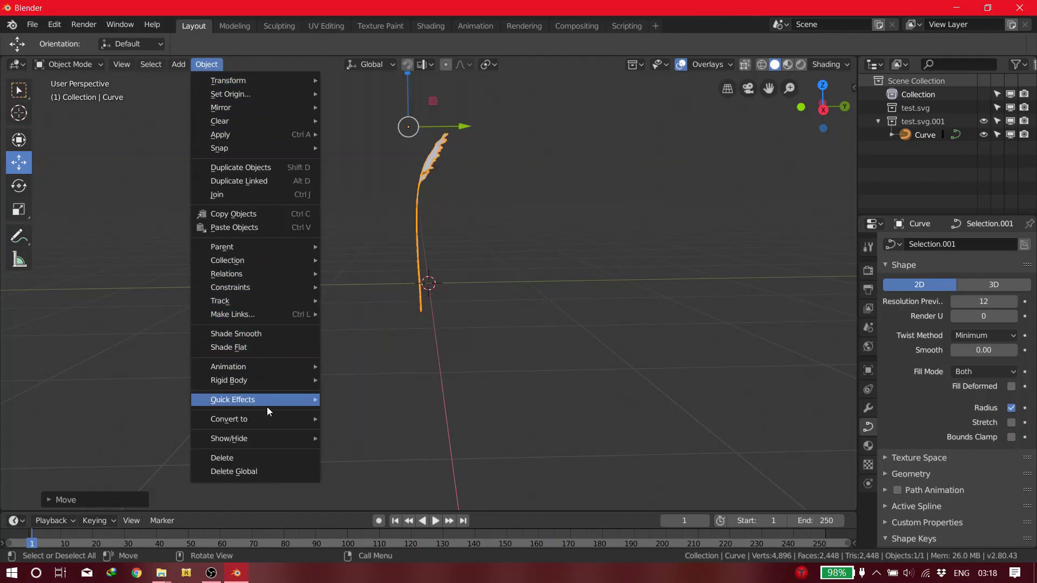
mouse_move(269, 420)
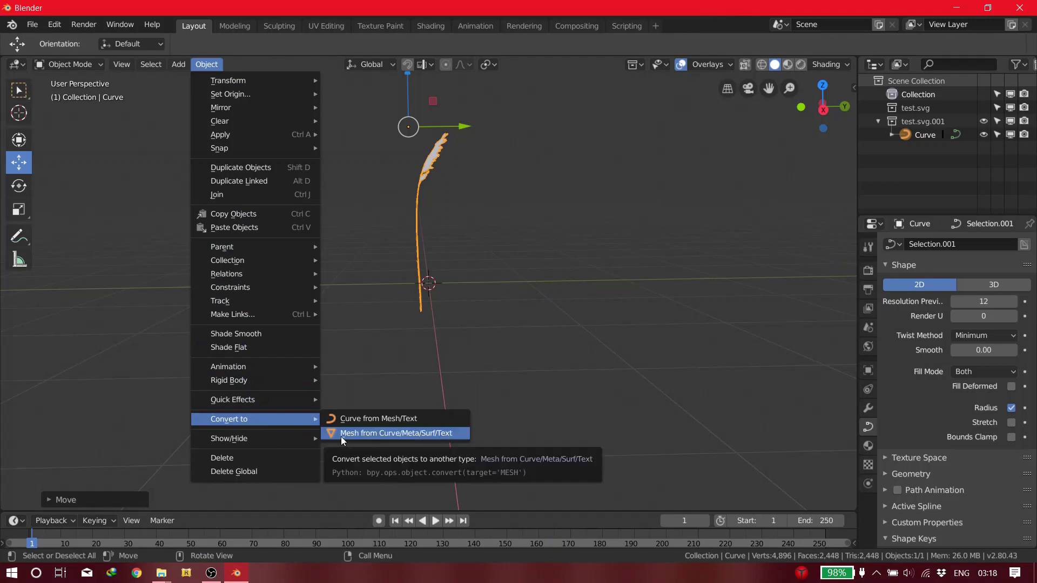
left_click(375, 434)
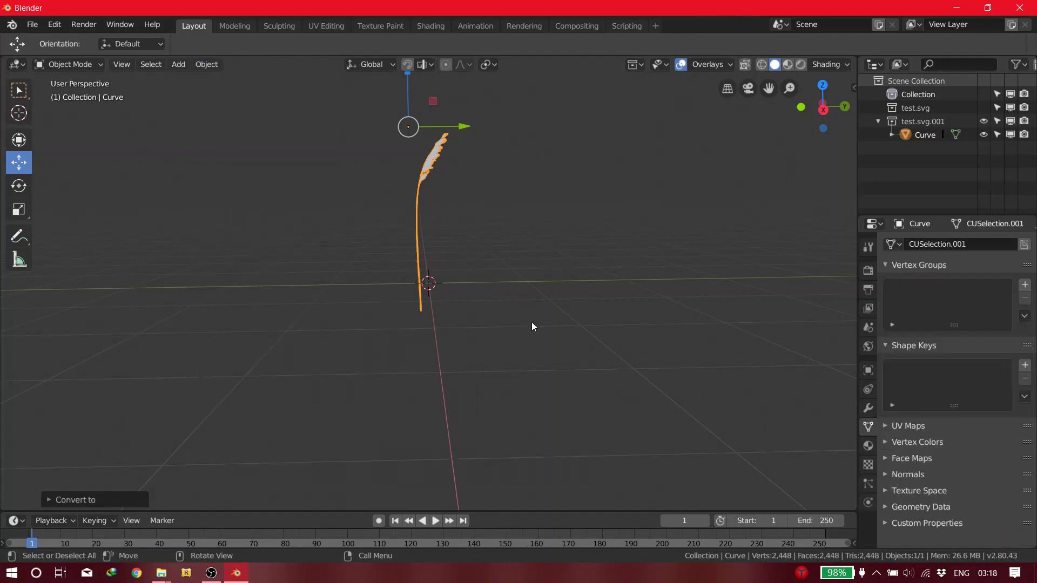
Add a Decimate modifier to the stalk mesh, collapse it to a ratio of about 0.0736 and apply the modifier
left_click(869, 409)
left_click(948, 248)
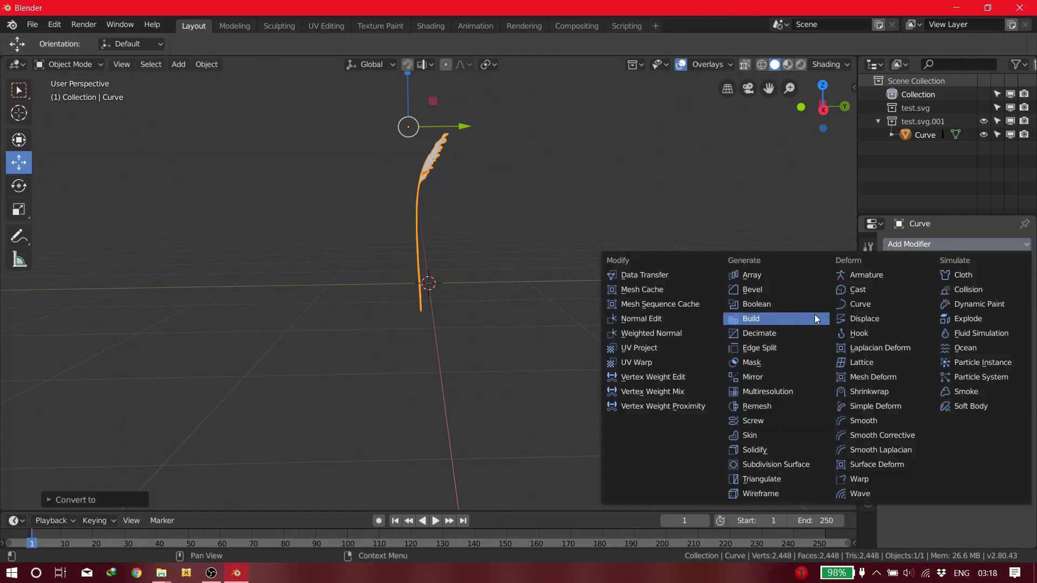
left_click(807, 333)
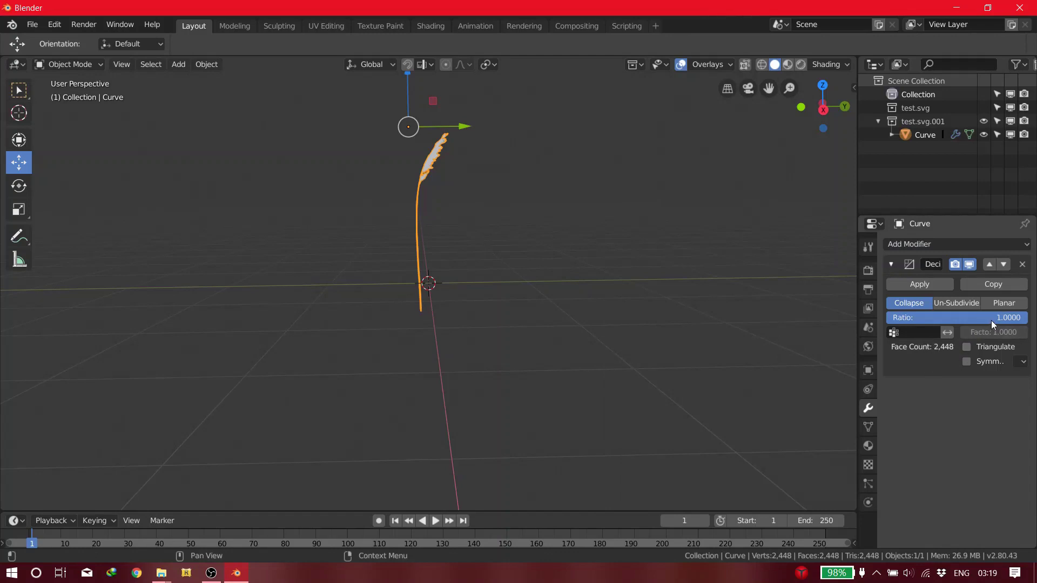
left_click_drag(1015, 318, 901, 318)
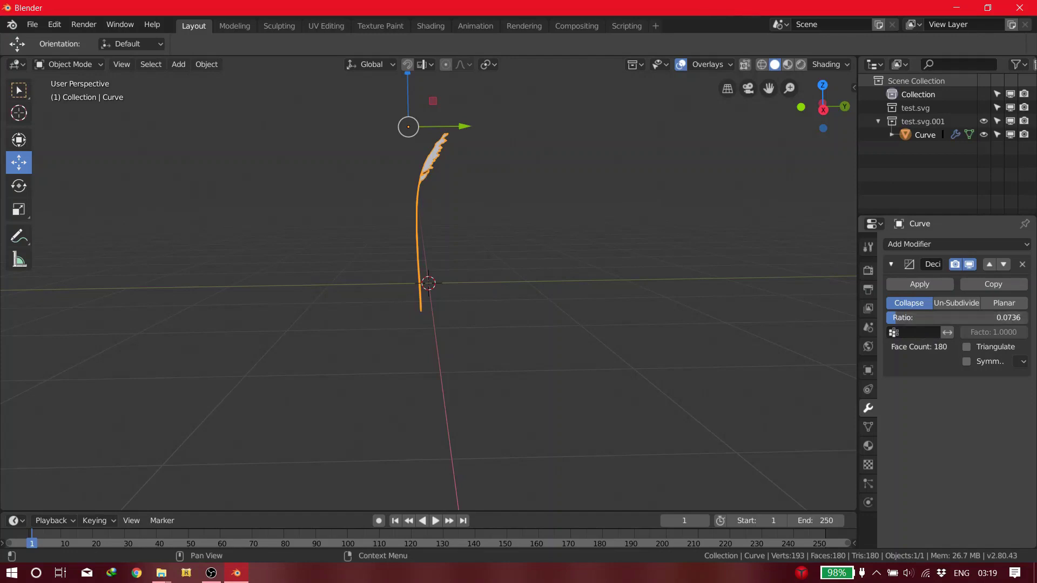
left_click(909, 319)
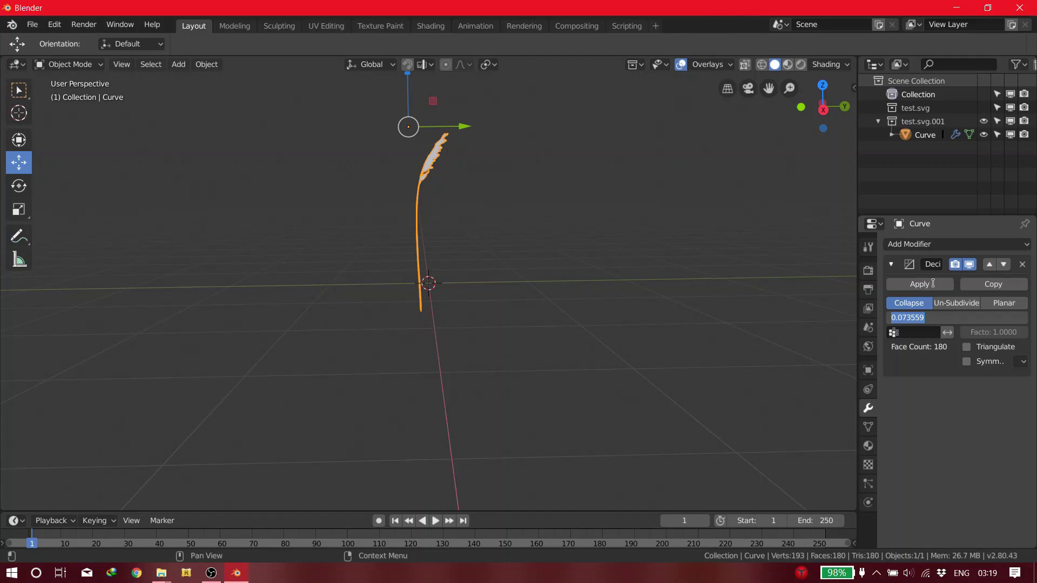
key("Escape")
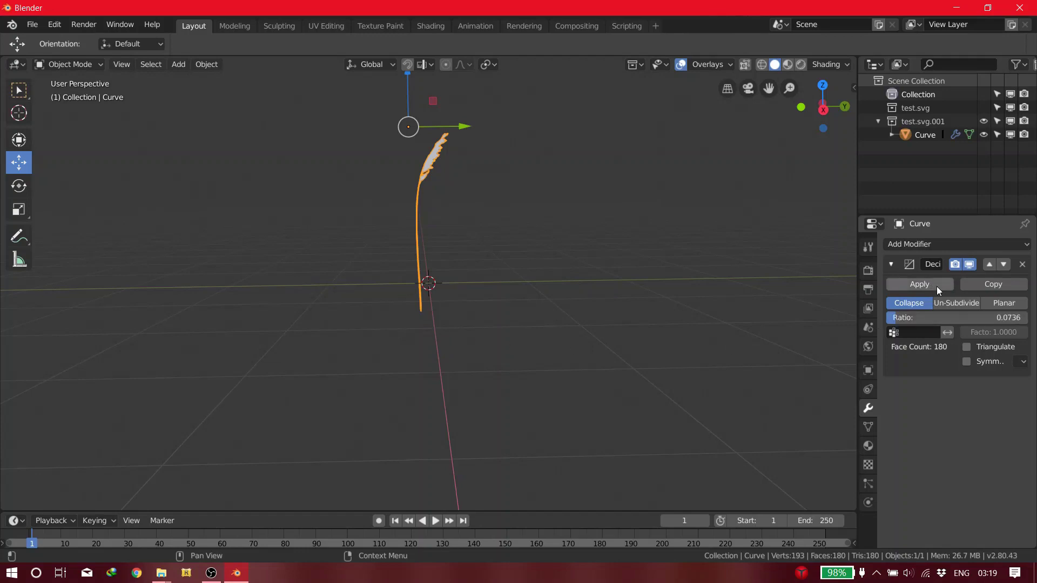
left_click(919, 285)
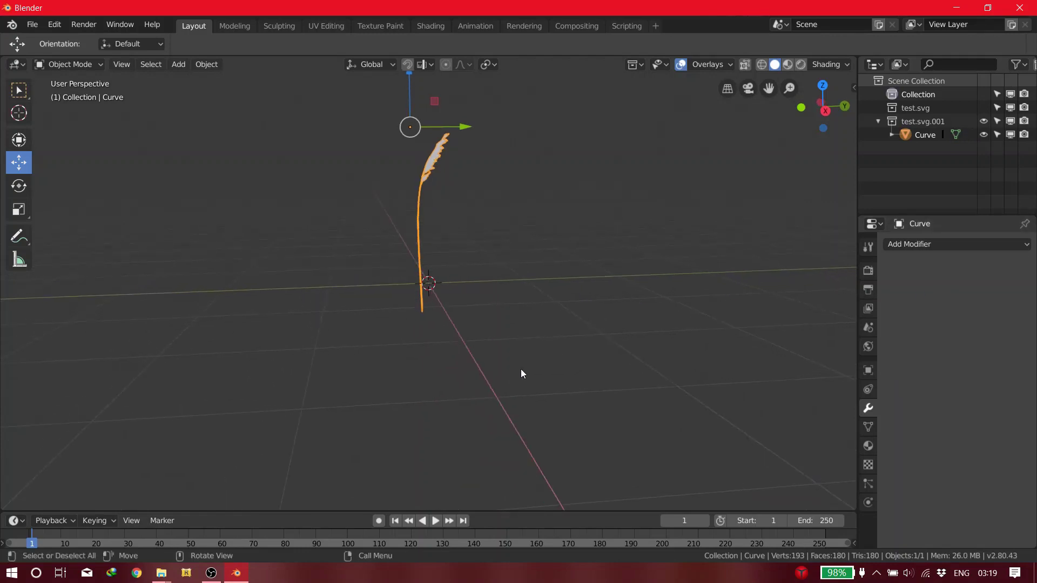
Enlarge the timeline area below the viewport and turn it into a UV Editor, with the stalk mesh selected
left_click(317, 509)
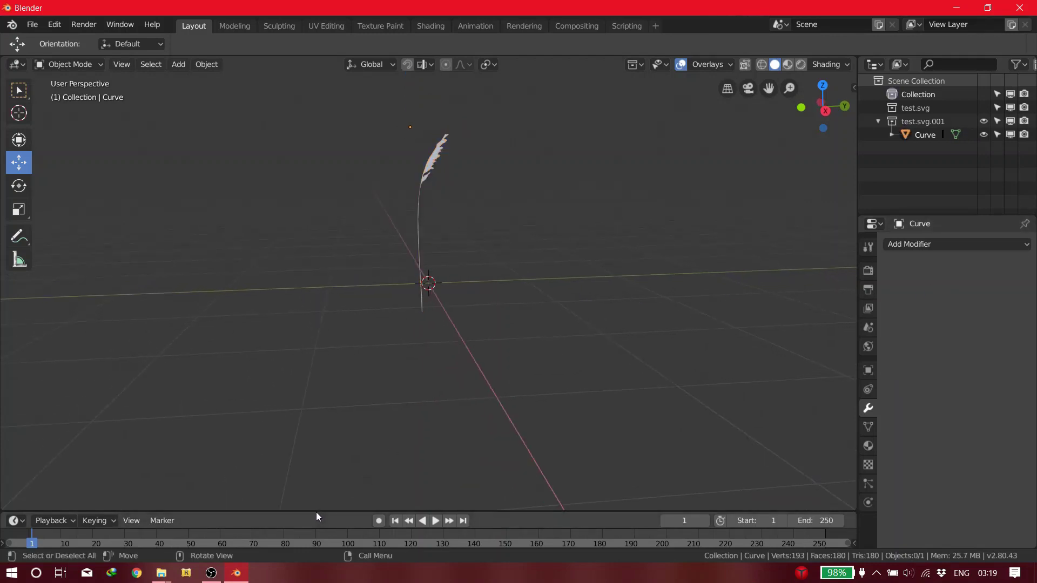
left_click_drag(316, 512, 286, 375)
left_click(431, 99)
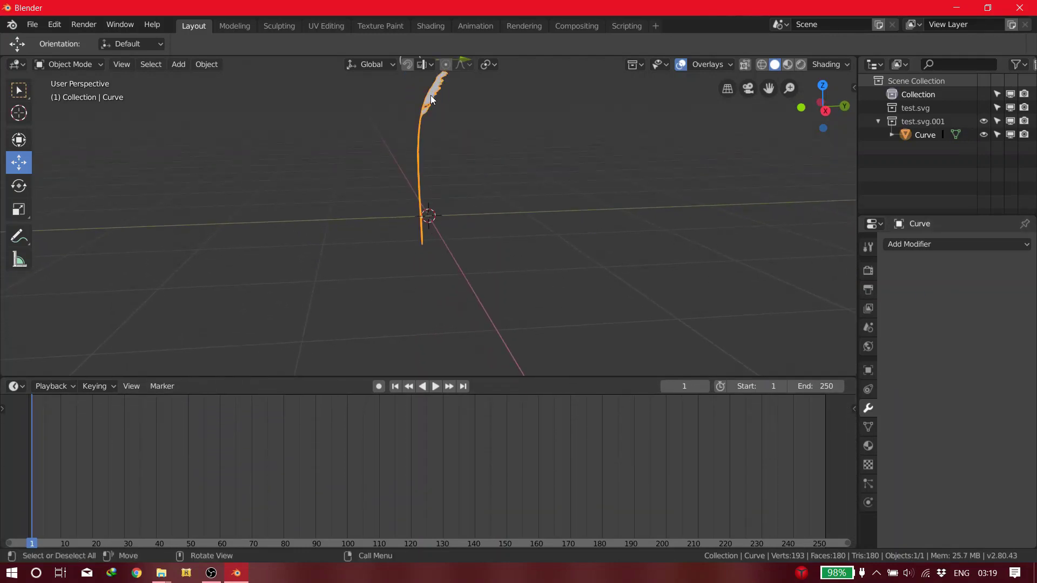
left_click(16, 386)
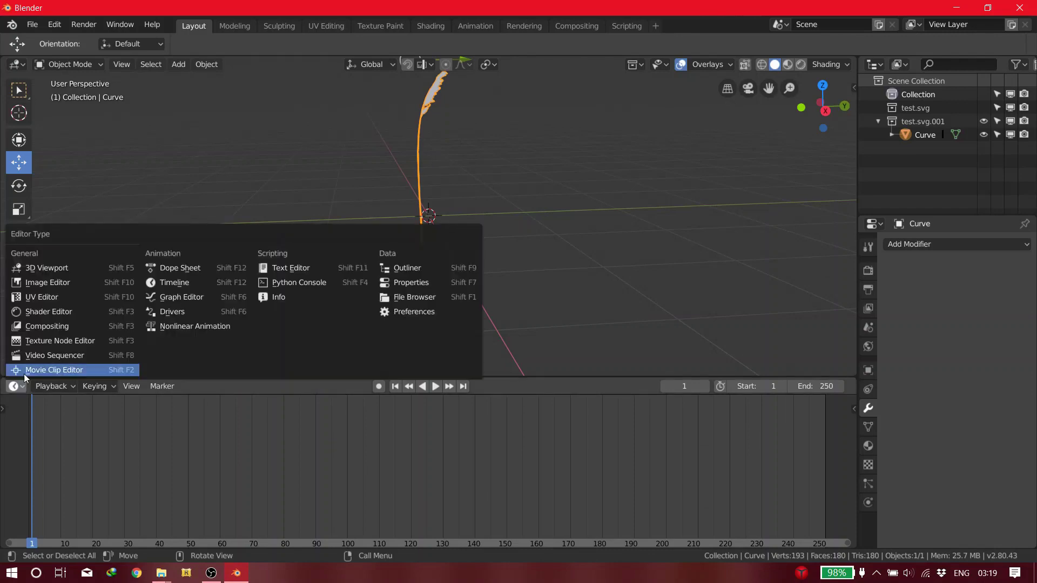
left_click(41, 301)
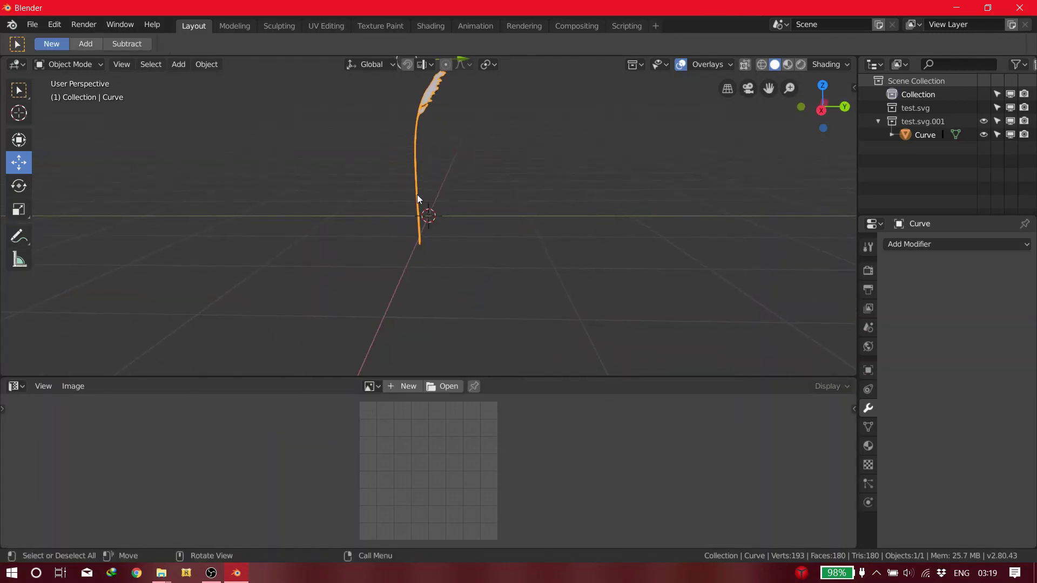
Unwrap the whole stalk mesh in Edit Mode with all of its geometry selected
middle_click_drag(434, 121, 448, 128)
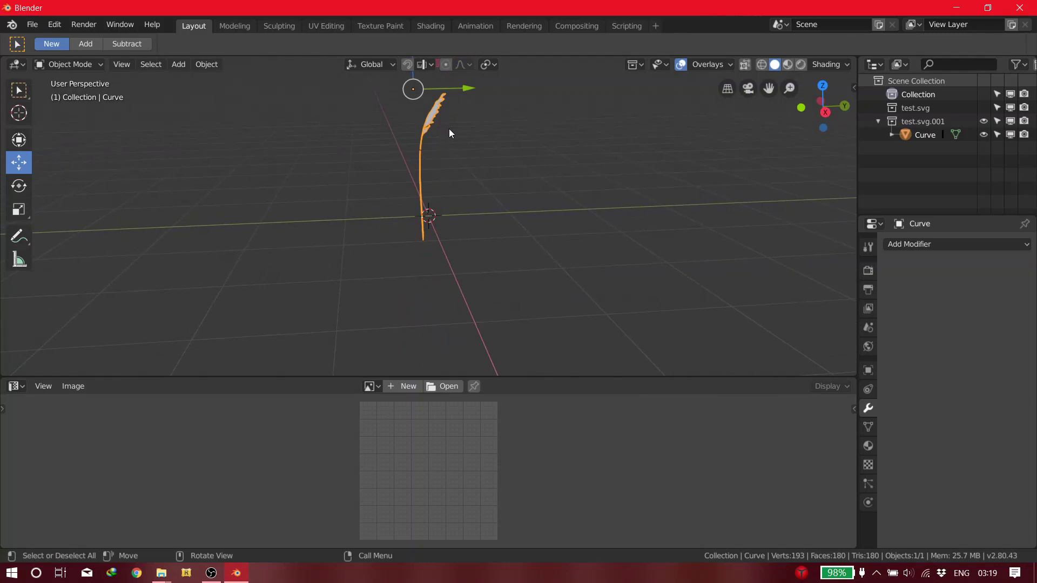
key("Tab")
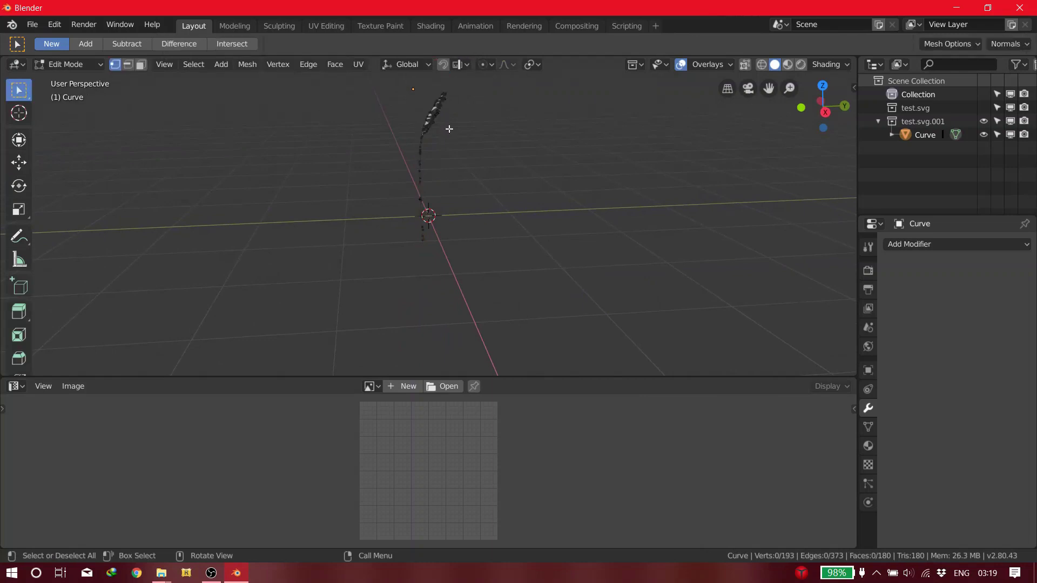
key("a")
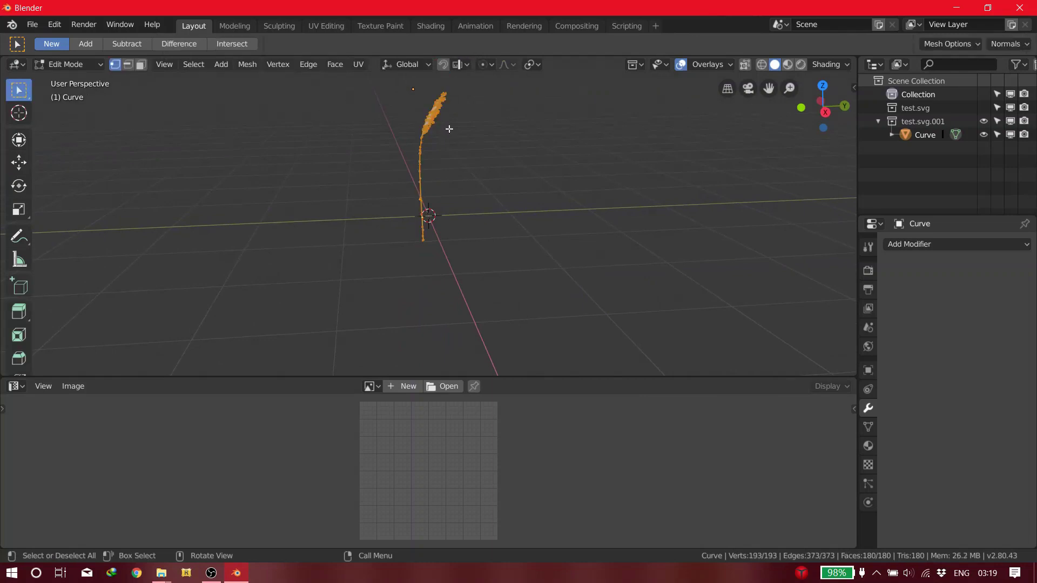
key("u")
left_click(471, 282)
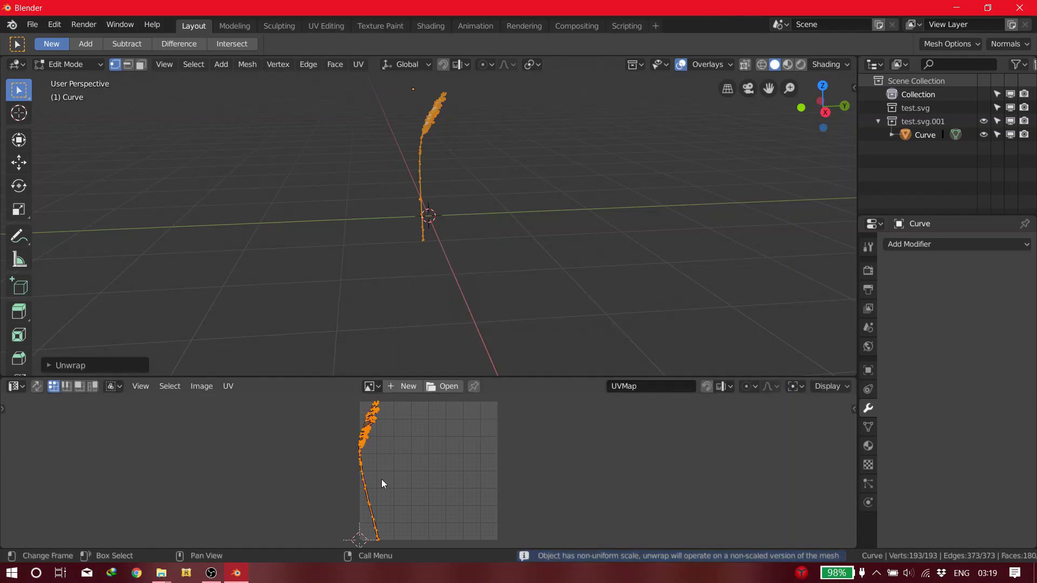
Load TexturesCom_Branches0029_1_M.png from D:\textures as the image behind the stalk's UVs
scroll(381, 479, "up", 4)
middle_click_drag(380, 475, 405, 474)
scroll(421, 513, "down", 2)
scroll(405, 476, "down", 2)
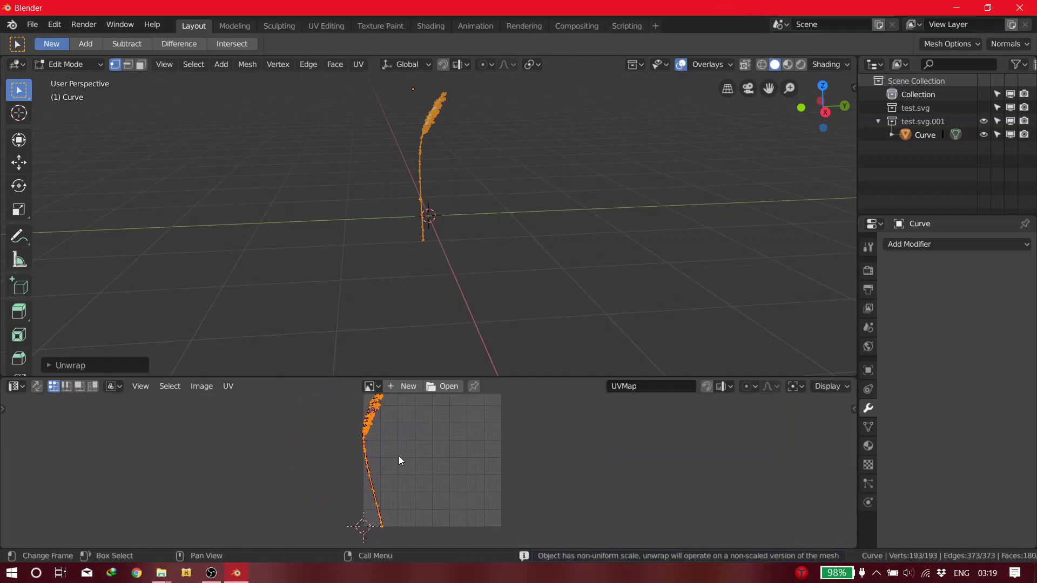
left_click(444, 386)
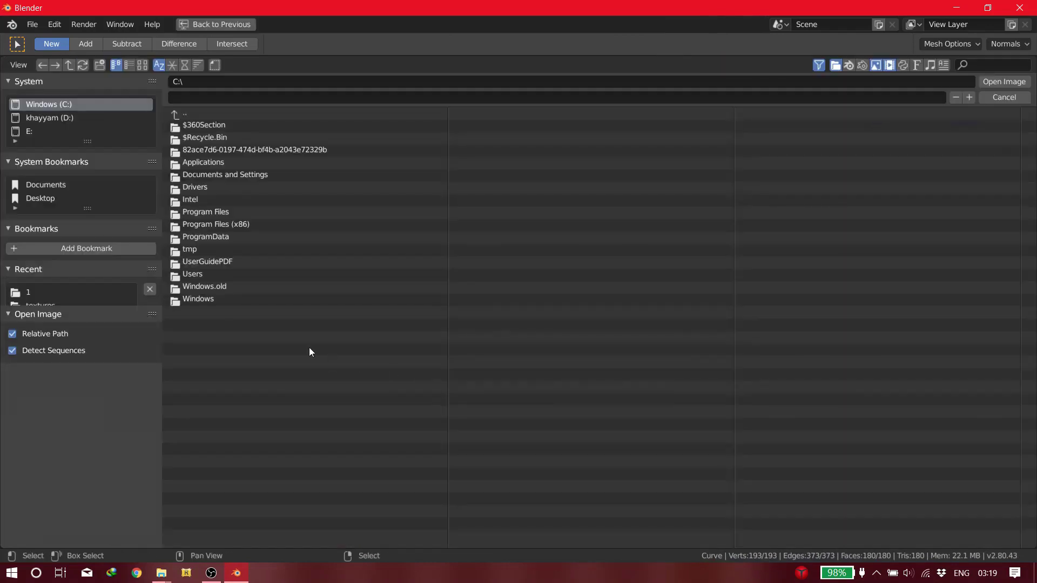
left_click(40, 119)
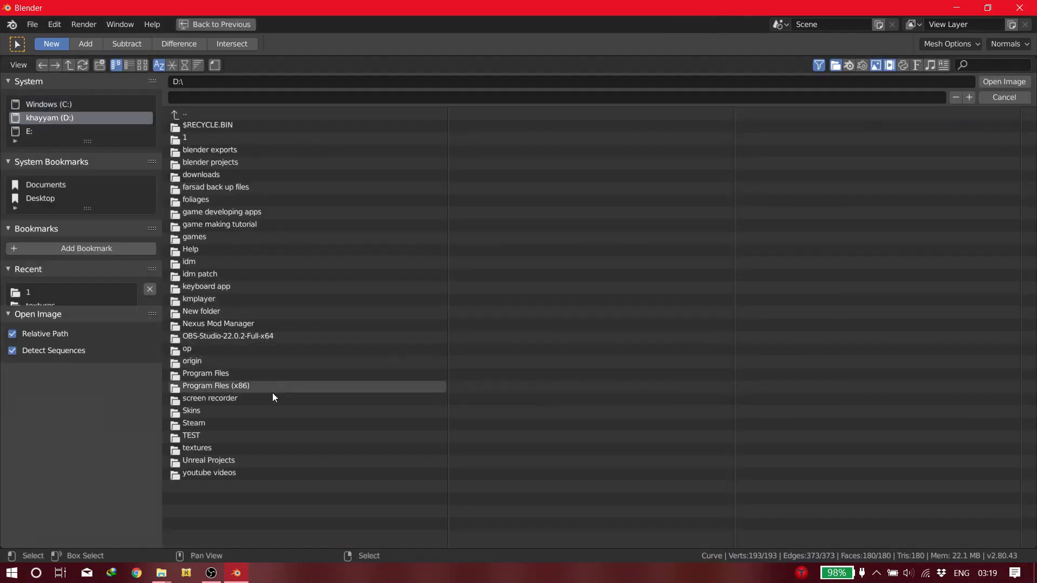
left_click(258, 442)
left_click(272, 96)
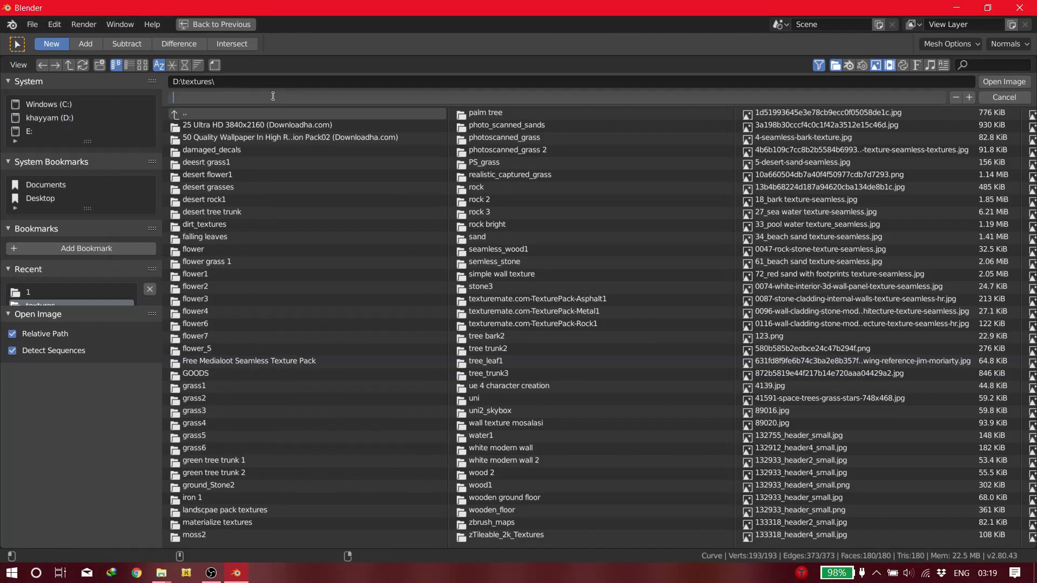
type("TexturesCom_Branches0029_1_M.png")
left_click(1003, 82)
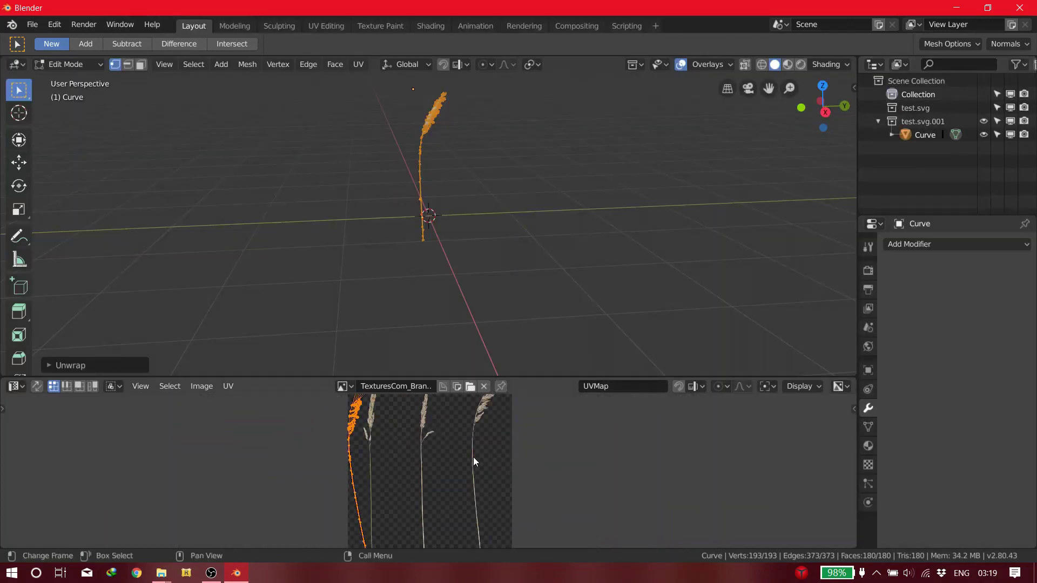
Move the stalk's UV island across the image onto the rightmost grass stalk
scroll(473, 457, "down", 2)
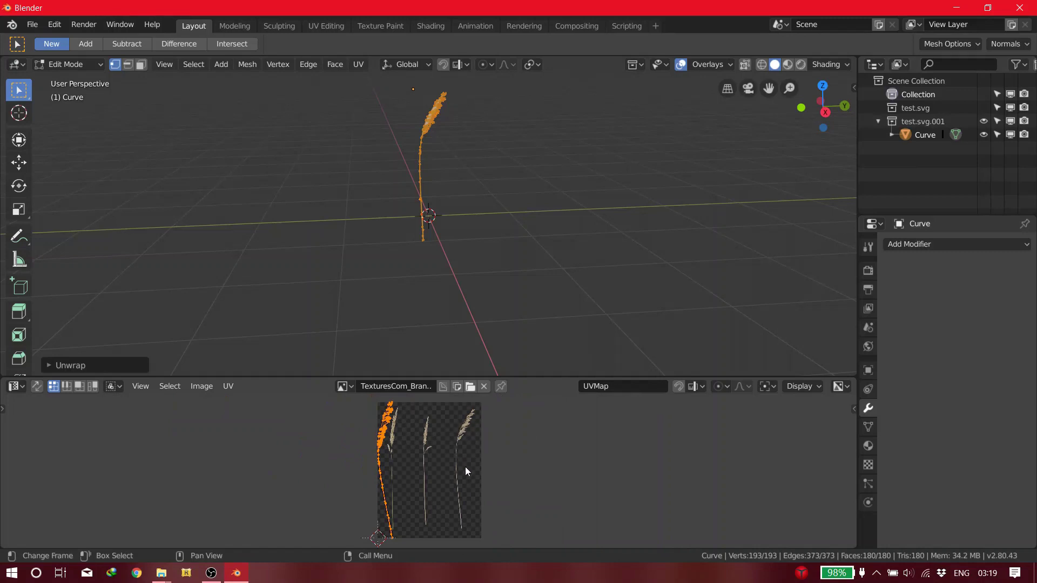
scroll(481, 448, "up", 3)
scroll(475, 429, "down", 3)
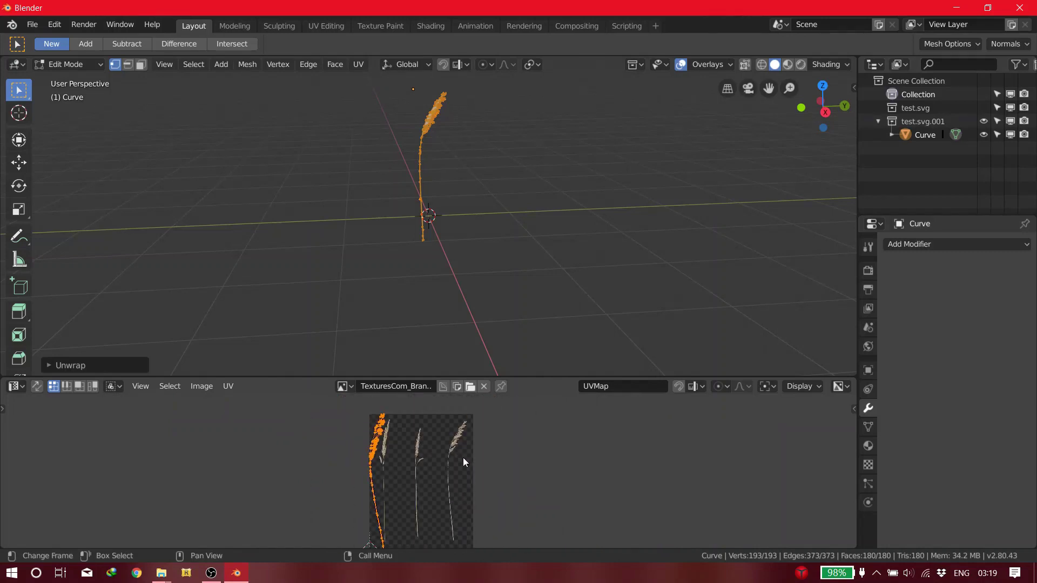
middle_click_drag(387, 480, 380, 466)
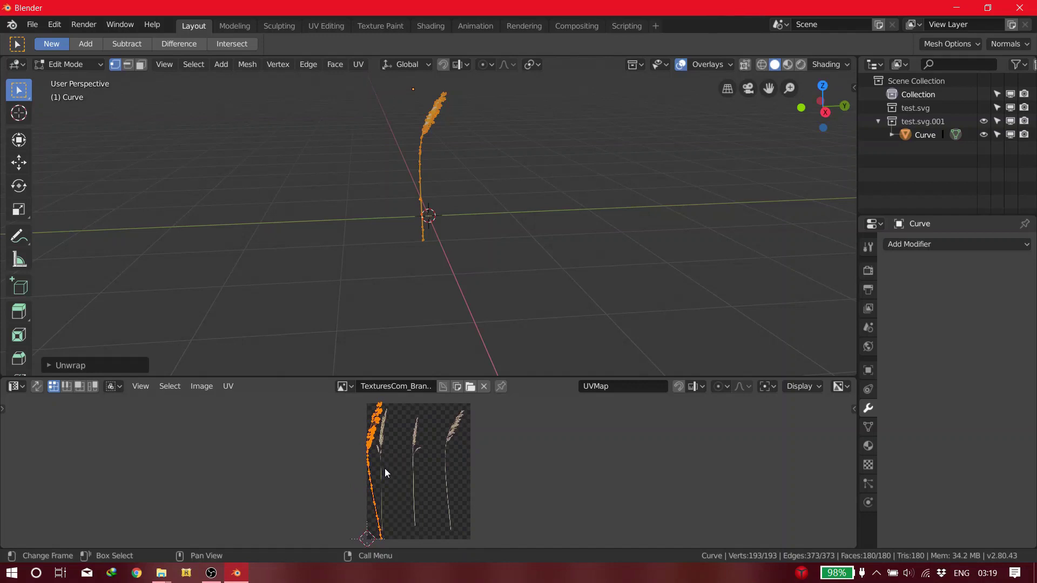
key("g")
left_click(459, 469)
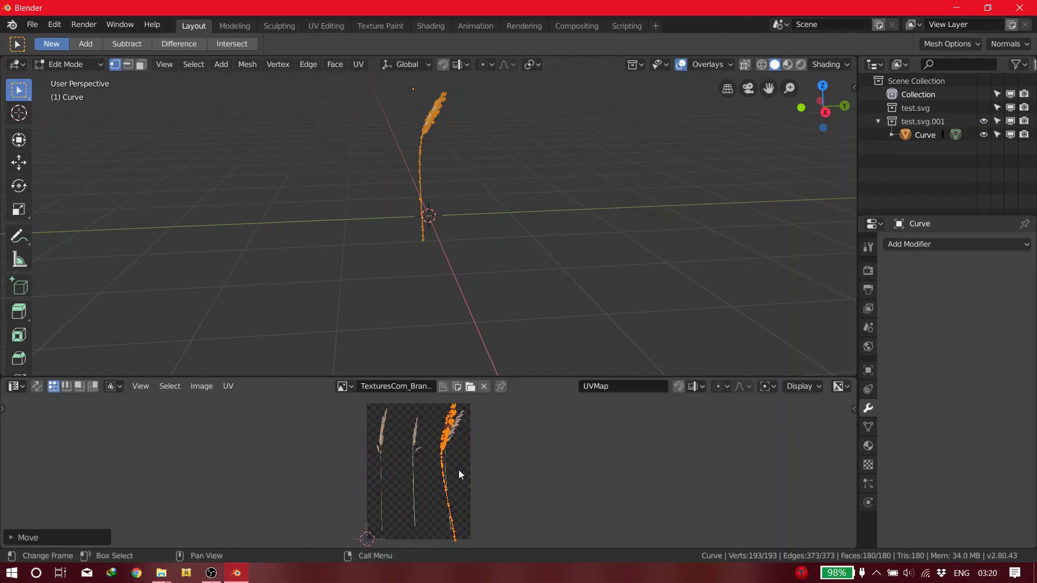
Scale the UV island to about 0.73, rotate it slightly to follow the rightmost stalk, and rescale it by about 1.09
key("s")
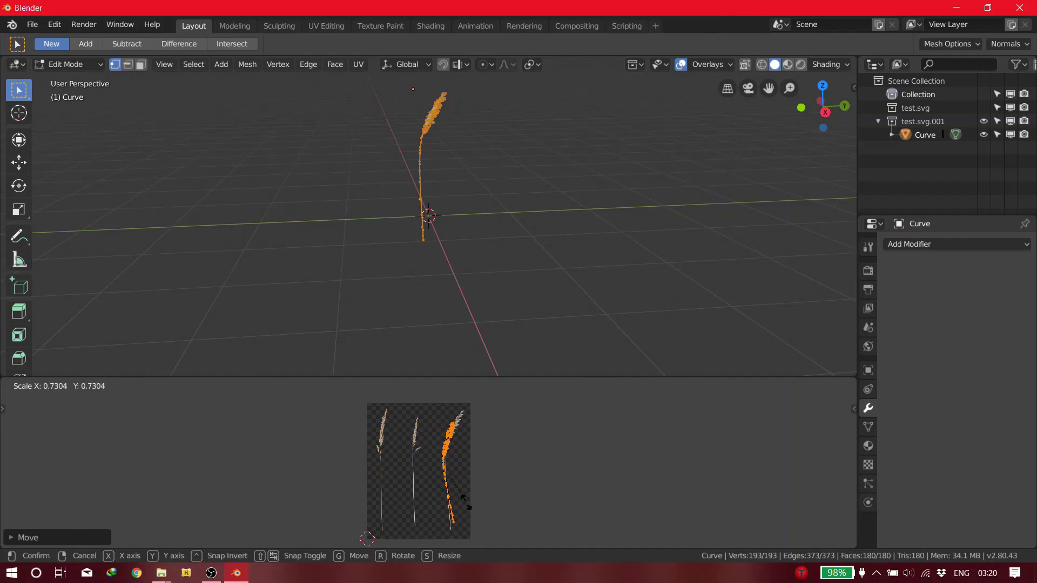
left_click(466, 503)
key("r")
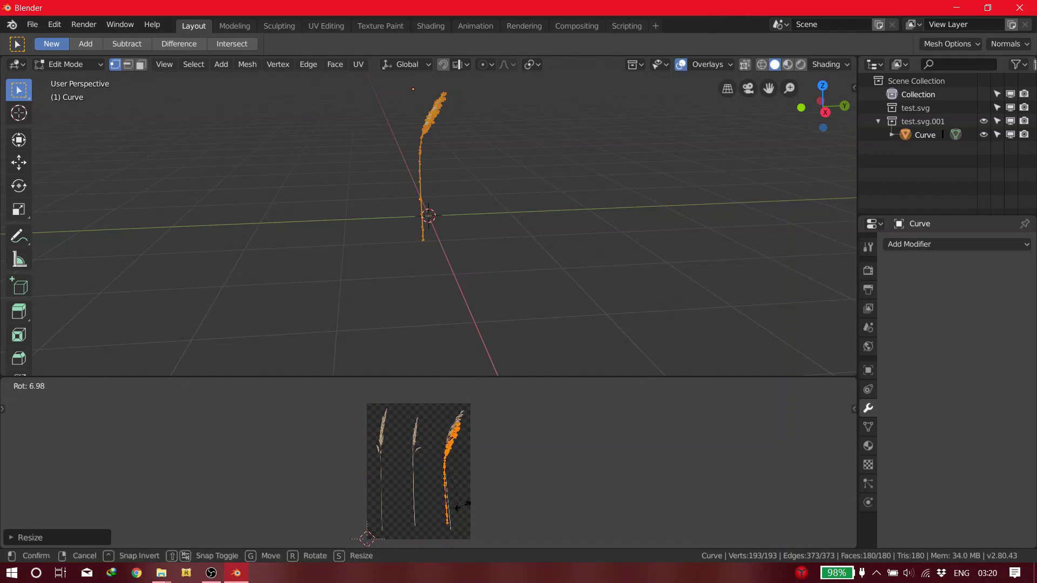
left_click(466, 510)
key("s")
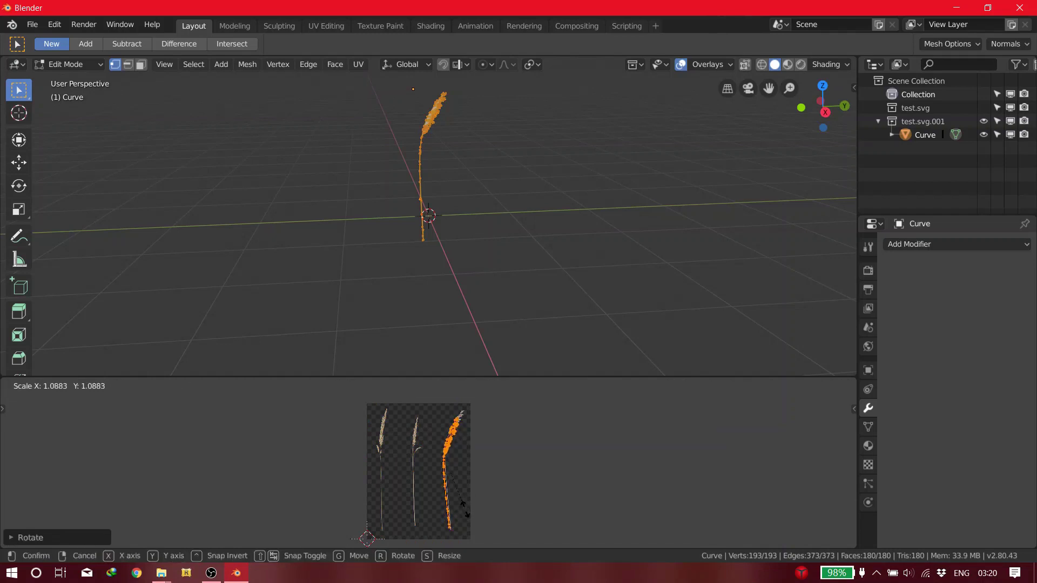
left_click(465, 509)
Compare the UV island with the rightmost stalk up close and enlarge it slightly to match the stalk's length
scroll(465, 510, "up", 1)
scroll(465, 510, "up", 4)
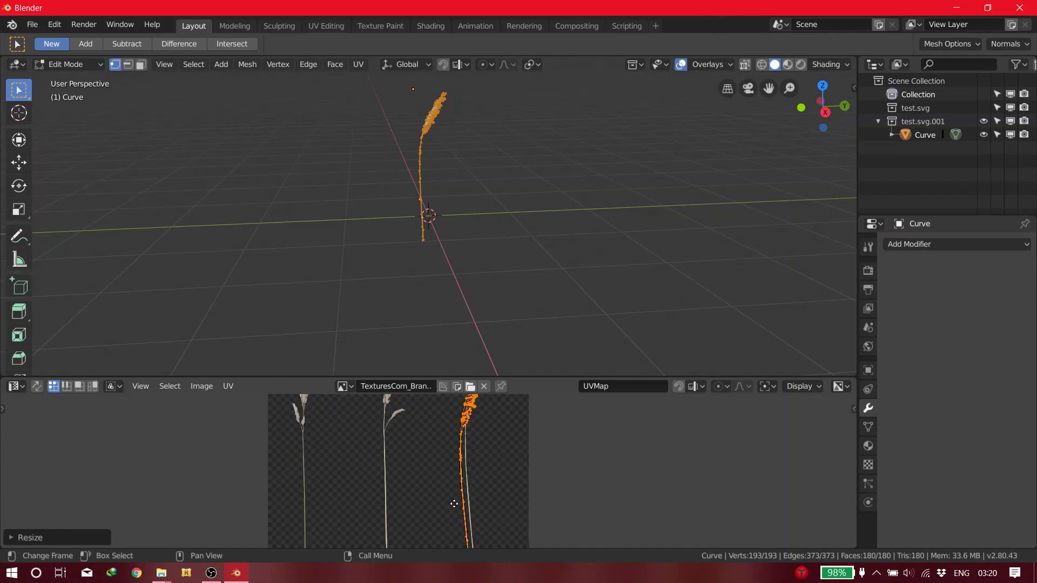
mouse_move(446, 490)
middle_mouse_down()
mouse_move(445, 472)
mouse_move(436, 502)
middle_mouse_up()
scroll(432, 498, "down", 3)
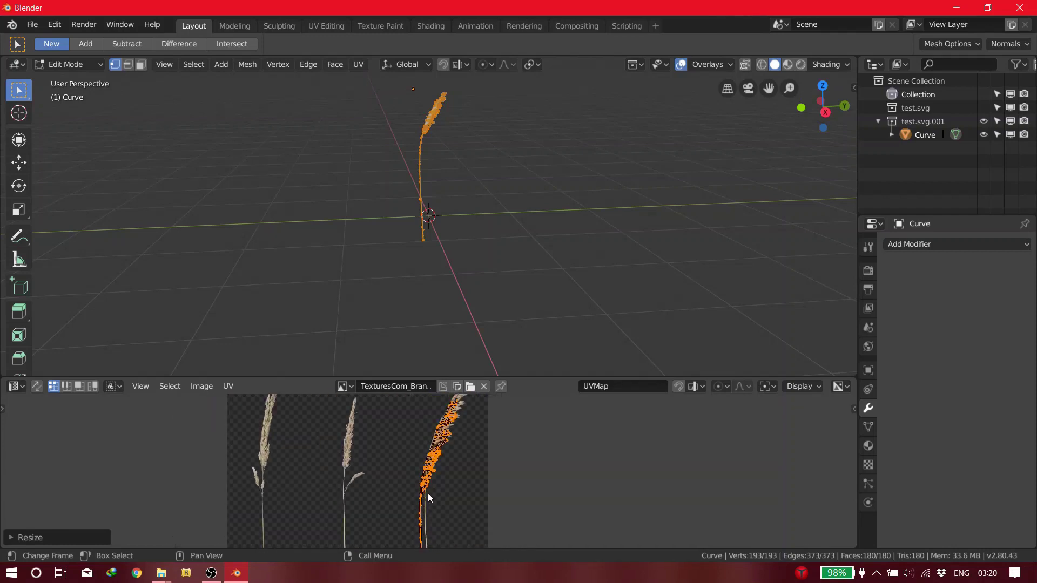
scroll(427, 469, "down", 2)
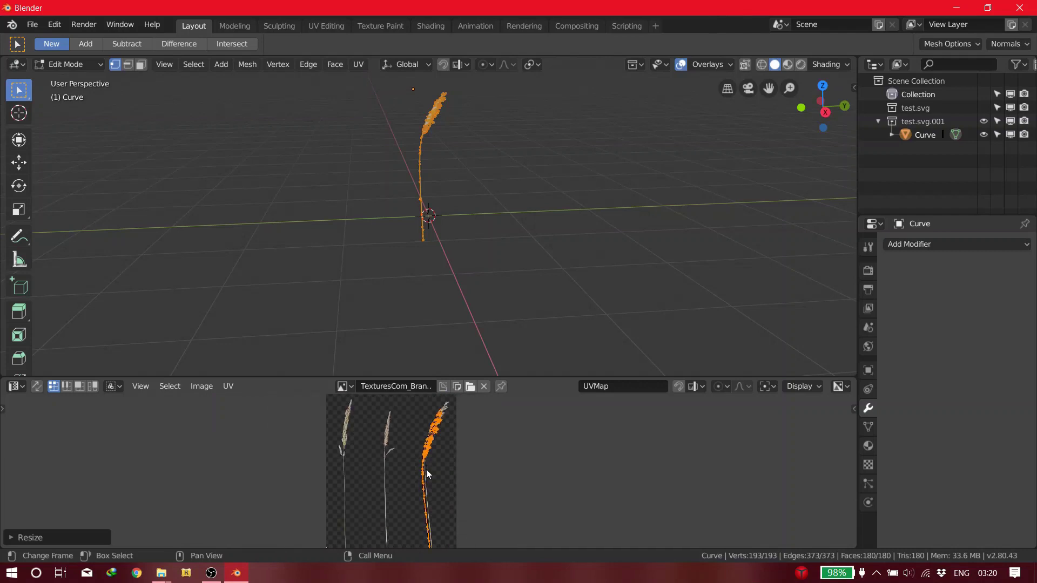
key("s")
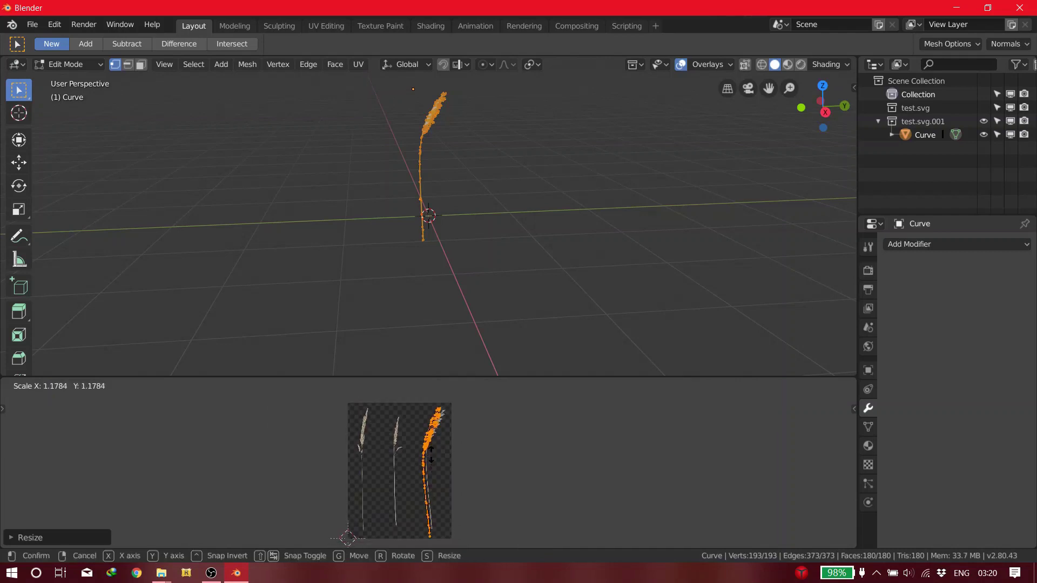
left_click(432, 459)
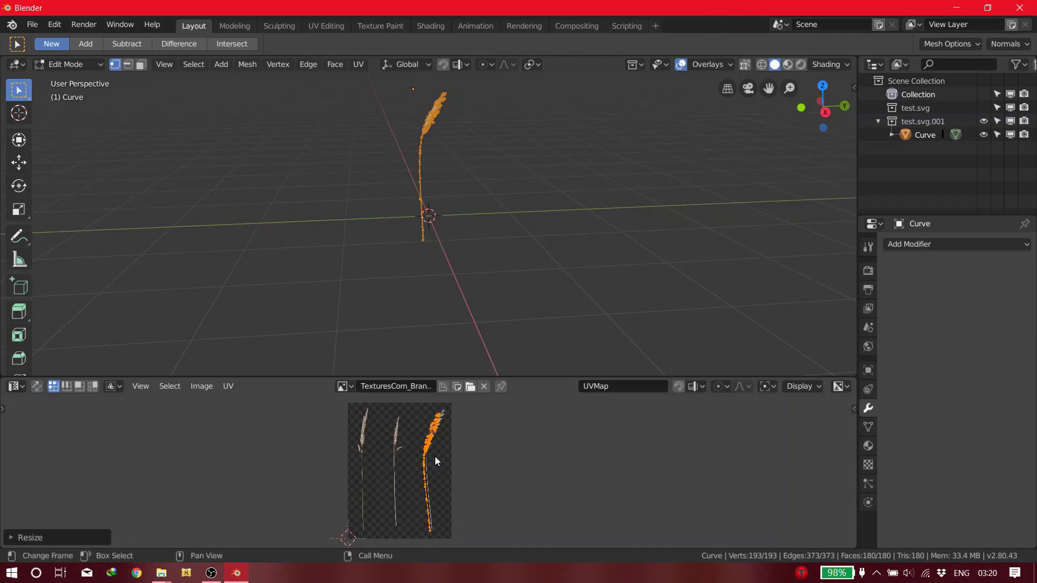
Nudge the stalk's UV island in small moves so its stem follows the stem of the rightmost stalk
key("g")
left_click(437, 452)
scroll(436, 483, "up", 2)
middle_click_drag(451, 545, 455, 456)
middle_click_drag(464, 455, 453, 497)
key("g")
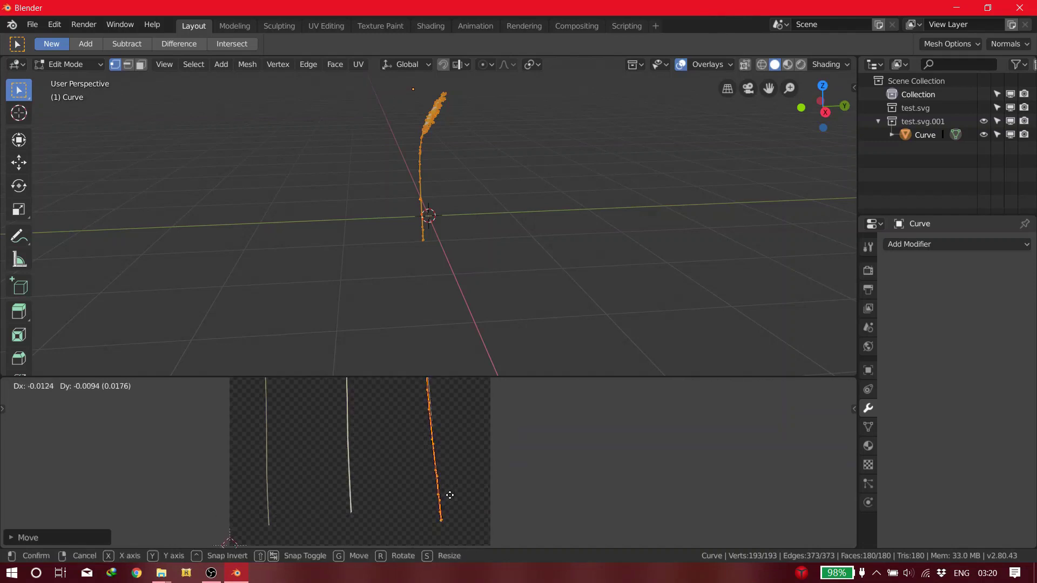
left_click(452, 497)
key("g")
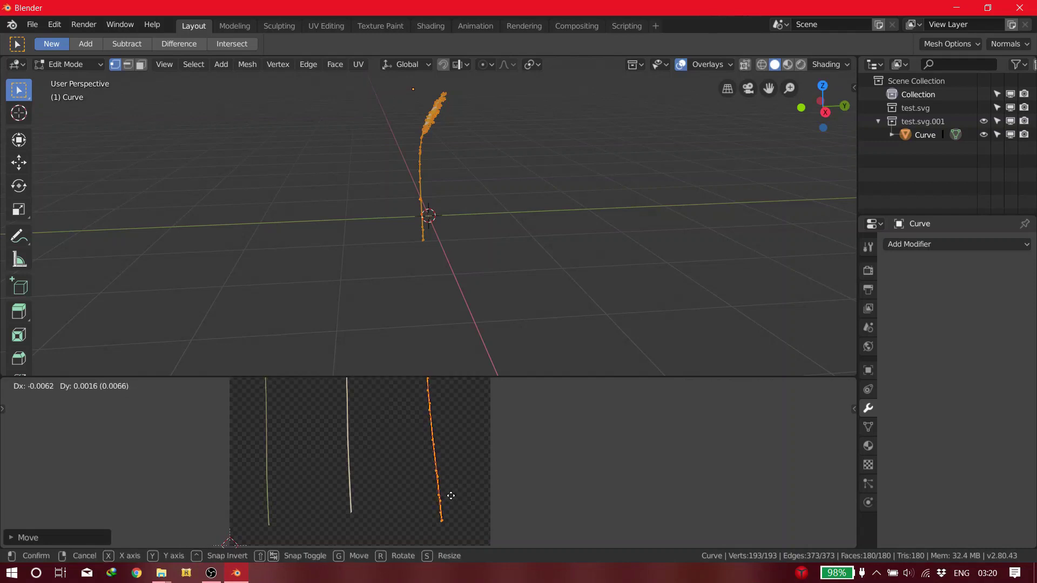
left_click(451, 496)
Select the UV points in the upper part of the seed head and adjust their position on the rightmost stalk
scroll(443, 510, "down", 5)
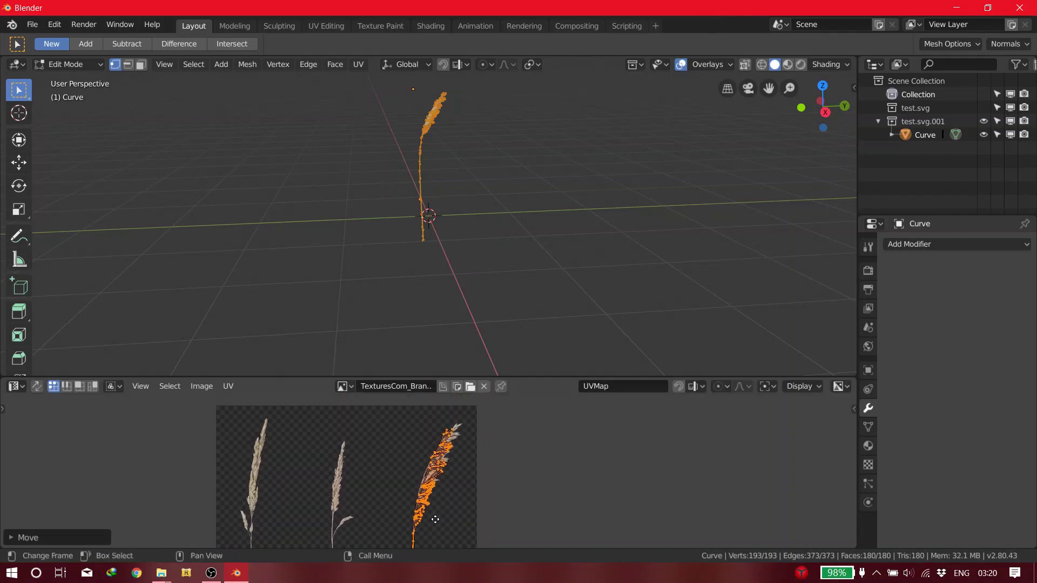
left_click_drag(465, 414, 426, 464)
key("g")
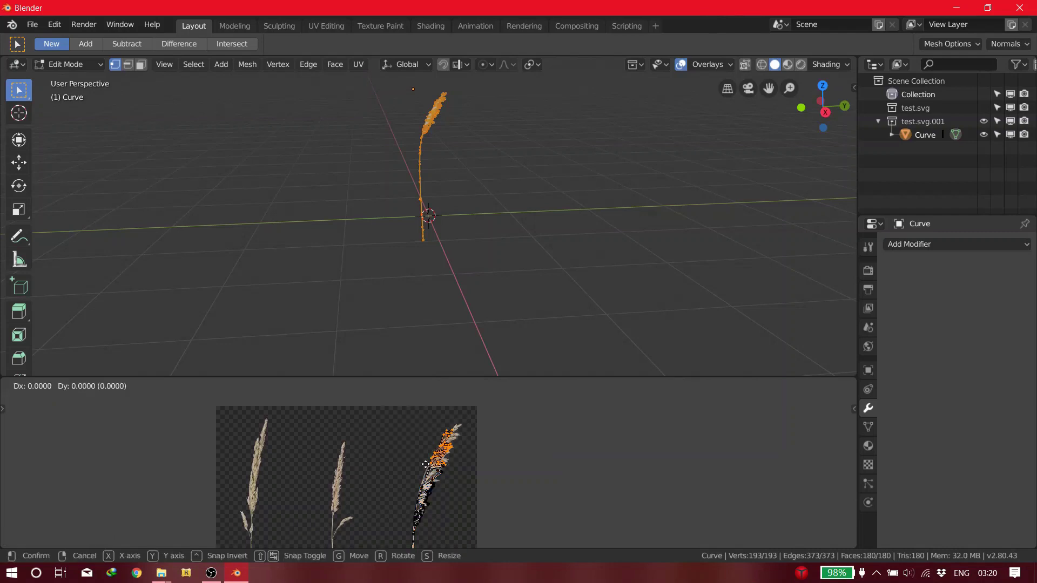
left_click(426, 465)
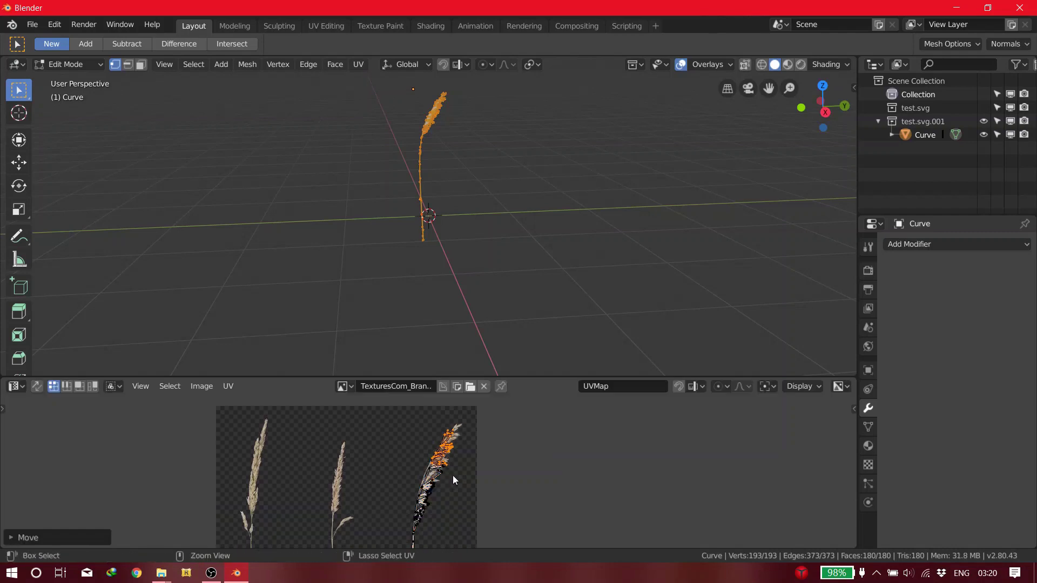
scroll(453, 476, "down", 3)
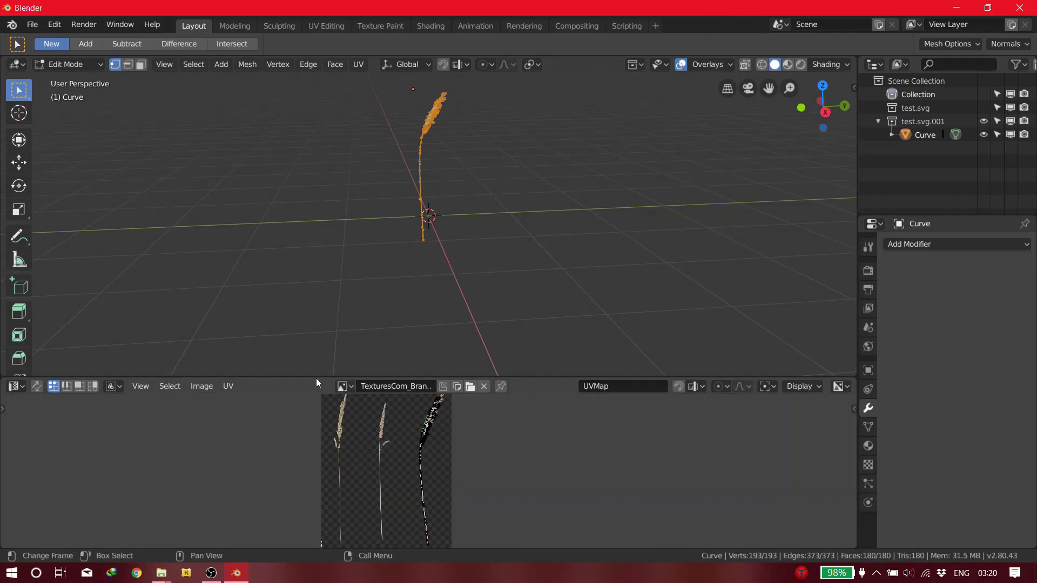
Enlarge the 3D viewport over the UV editor, return to Object Mode and paste a copy of the stalk
left_click_drag(316, 377, 311, 532)
mouse_move(334, 418)
middle_mouse_down()
mouse_move(347, 403)
mouse_move(364, 426)
mouse_move(345, 430)
middle_mouse_up()
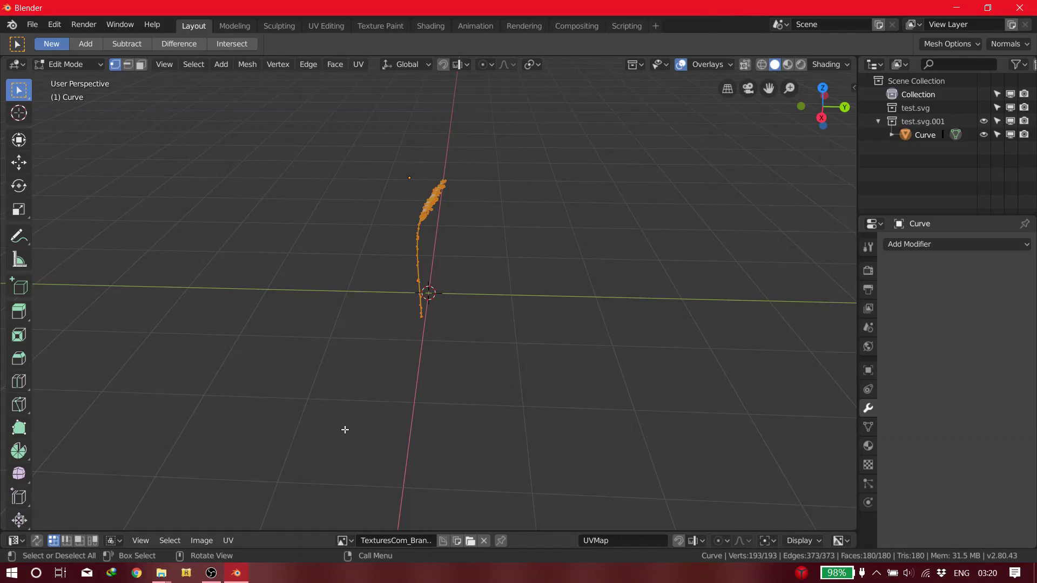
key("Tab")
middle_click_drag(345, 430, 316, 411)
key("ctrl+v")
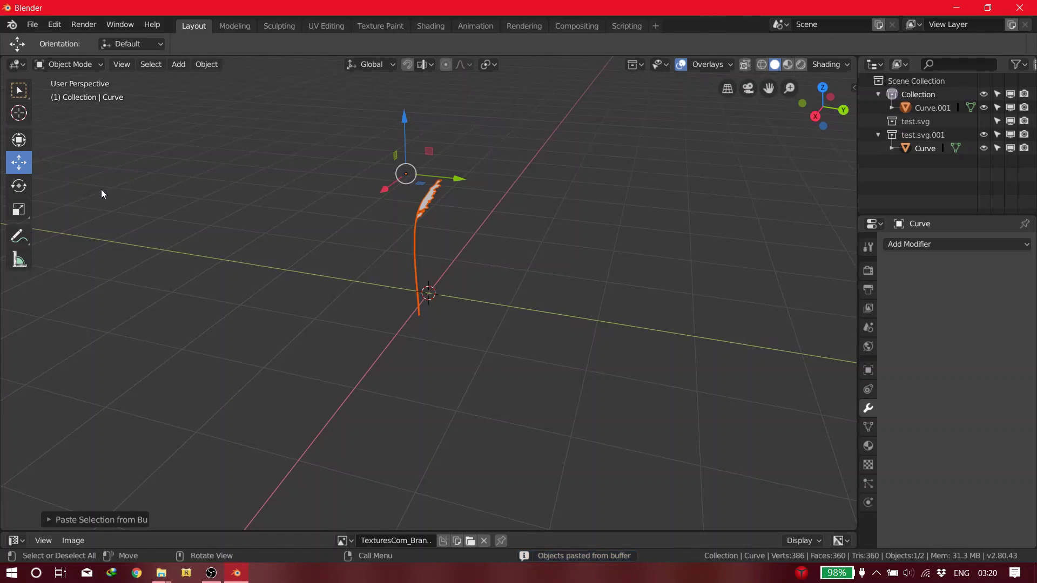
Rotate the pasted stalk around the Z axis so its seed head leans in a different direction from the original's
left_click(19, 185)
middle_click_drag(254, 217, 196, 232)
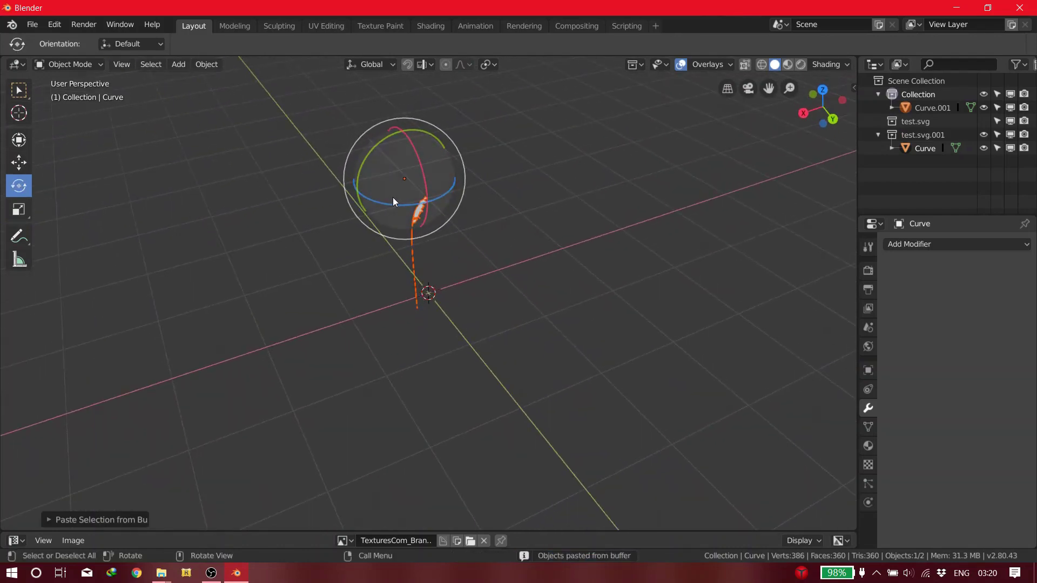
left_click_drag(393, 204, 416, 208)
middle_click_drag(400, 213, 437, 199)
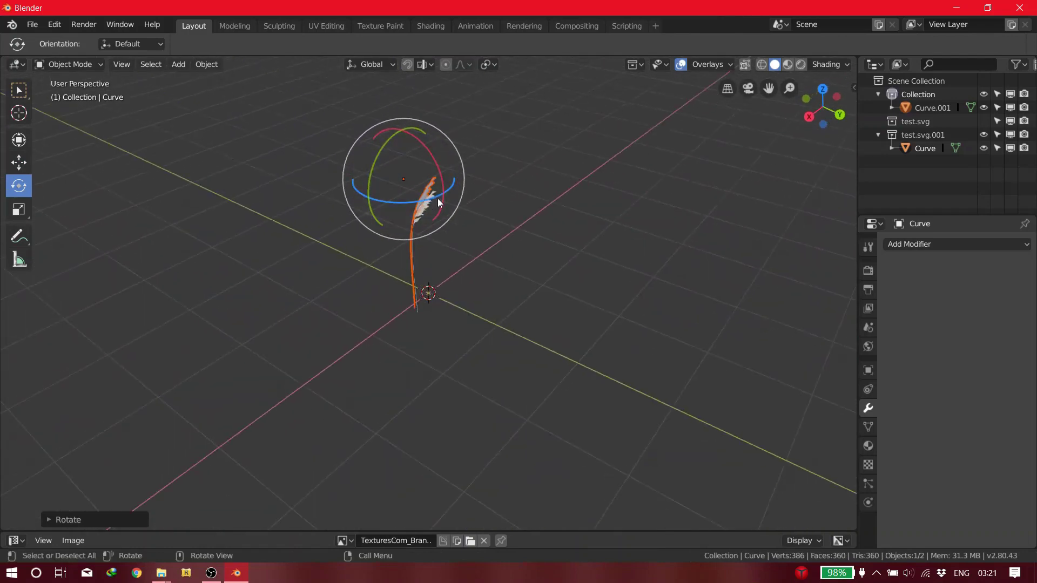
left_click_drag(429, 197, 125, 199)
Move the rotated stalk against the original so the two seed heads meet at their bases in a V shape
left_click(19, 162)
middle_click_drag(172, 227, 346, 229)
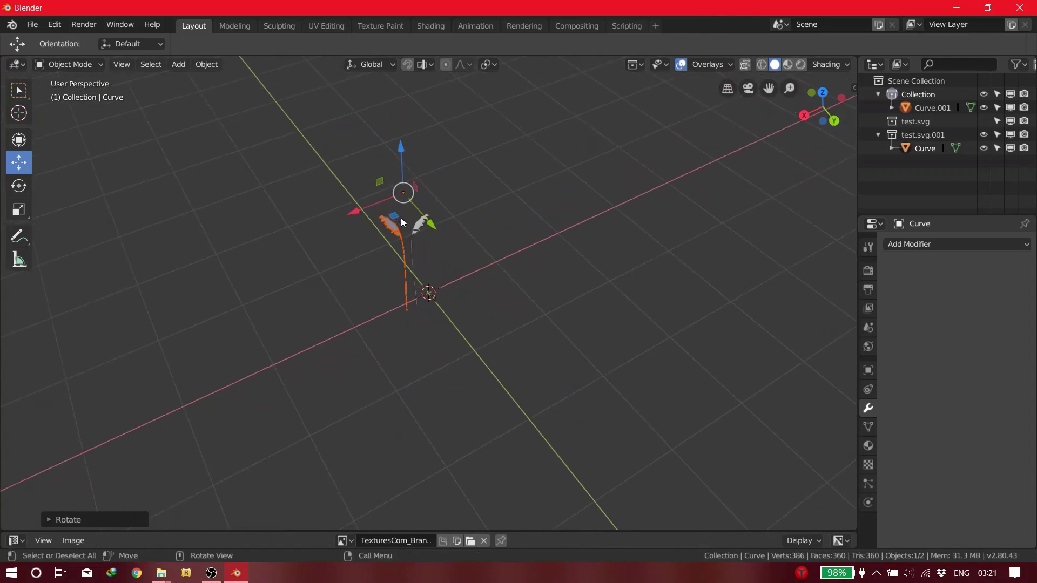
mouse_move(401, 218)
left_mouse_down()
mouse_move(392, 216)
mouse_move(413, 229)
left_mouse_up()
scroll(413, 236, "up", 3)
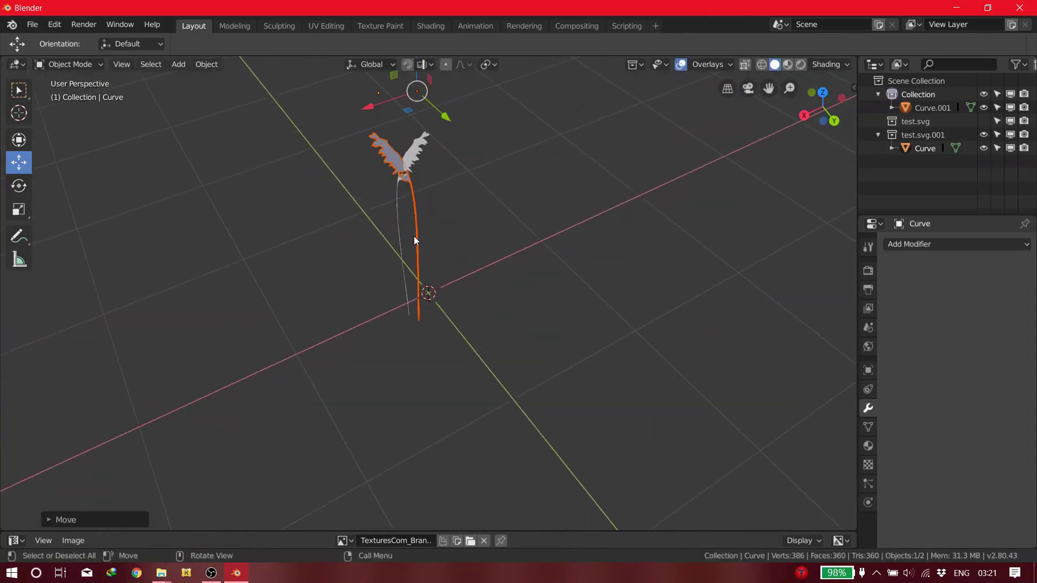
middle_click_drag(414, 235, 451, 214)
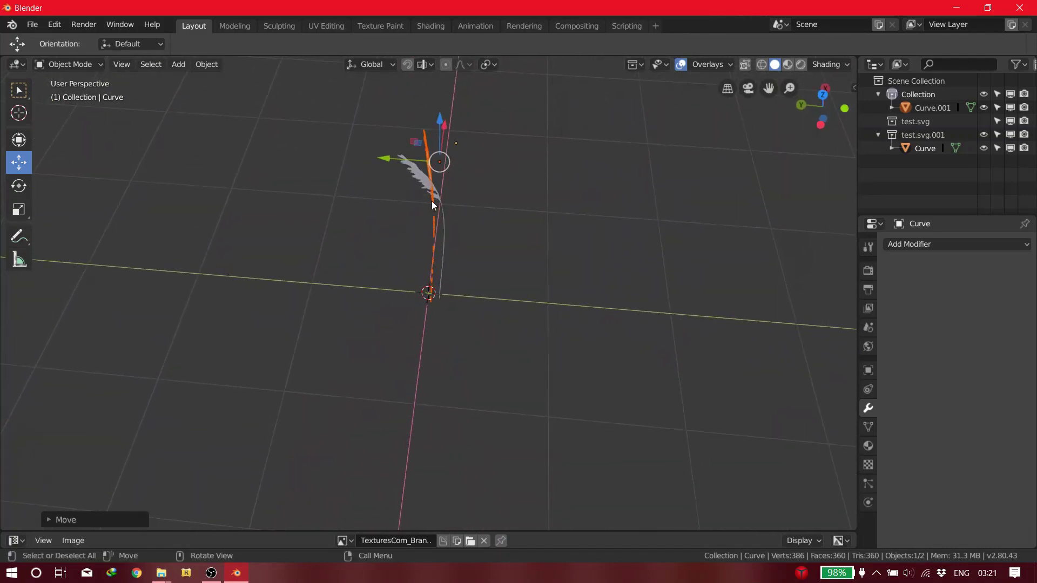
middle_click_drag(361, 240, 618, 161)
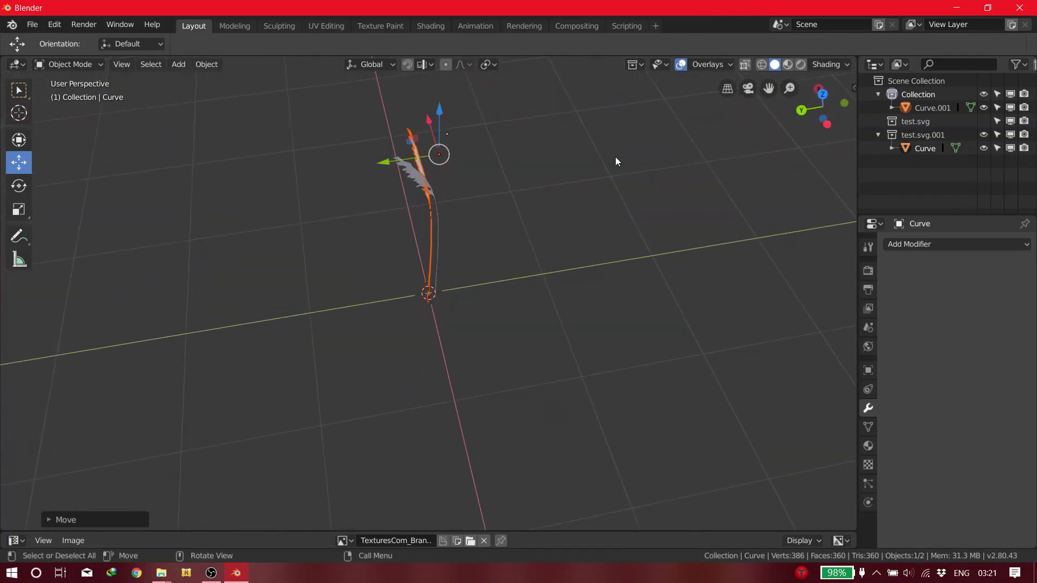
middle_click_drag(200, 261, 345, 262)
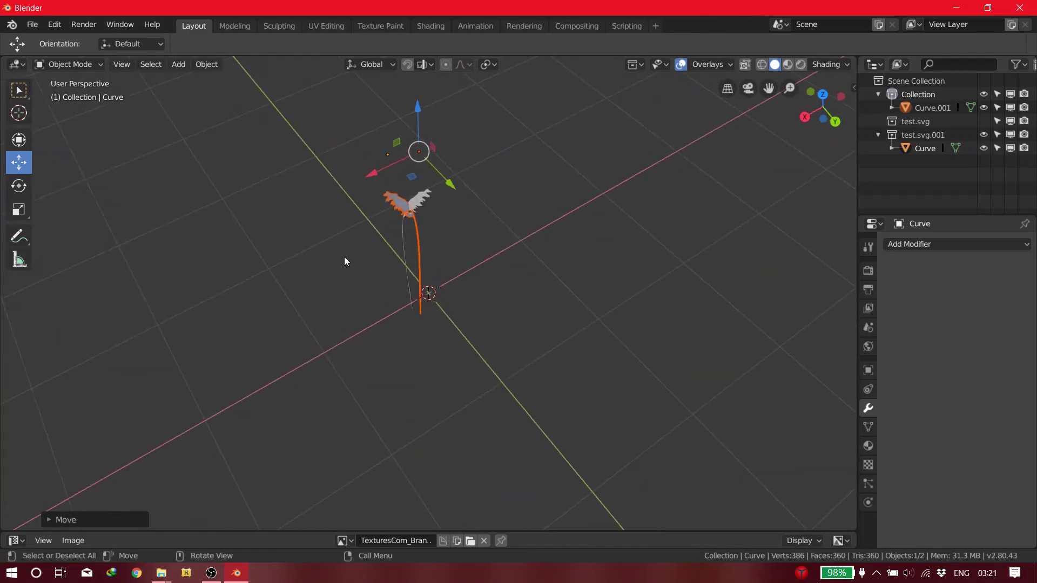
middle_click_drag(422, 231, 489, 123)
left_click_drag(378, 140, 377, 141)
middle_click_drag(377, 140, 278, 222)
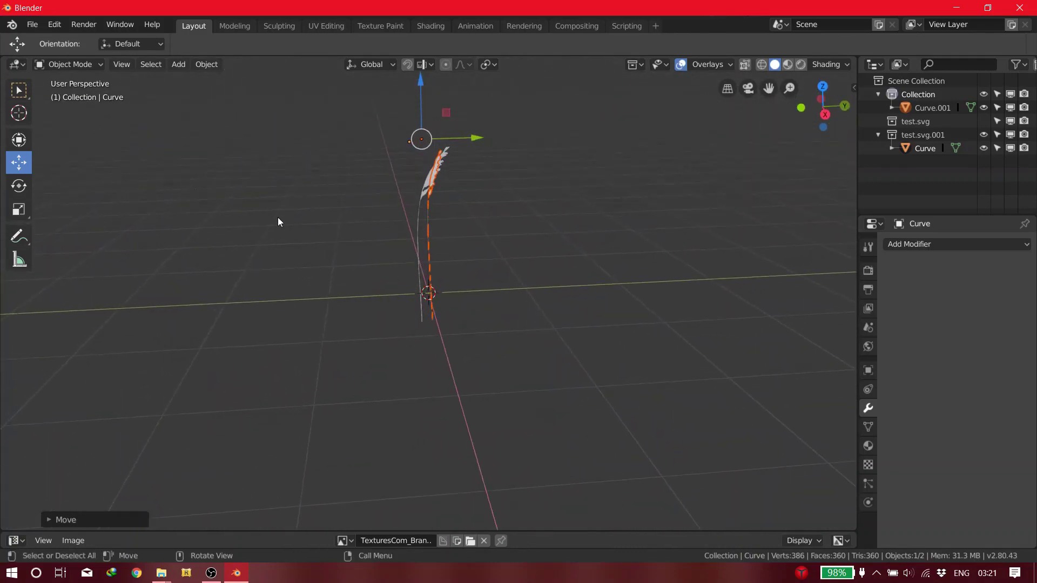
Duplicate both stalks and move the duplicate pair well away from the originals along the Y axis
left_click(423, 192, "shift")
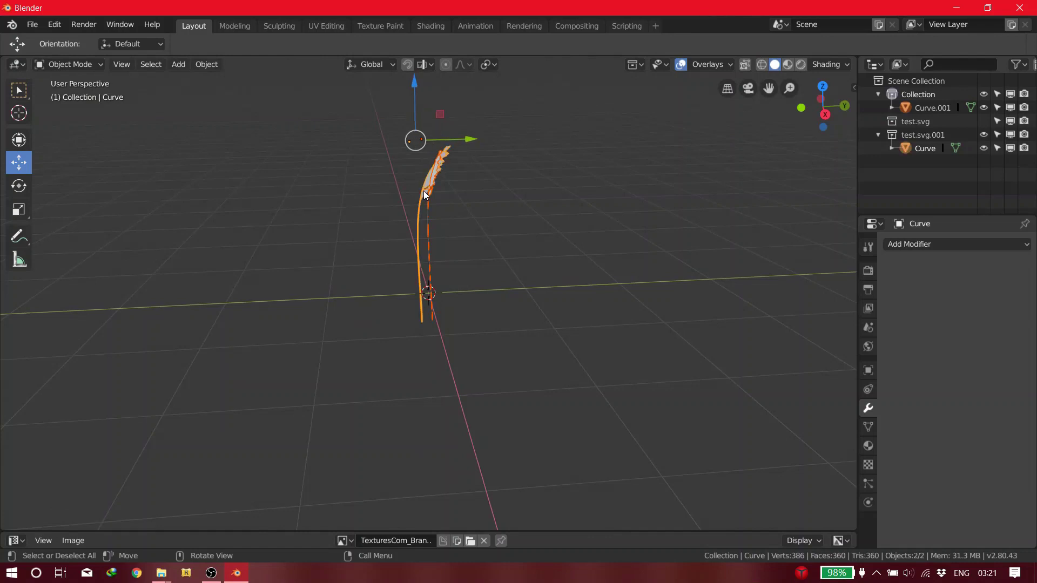
key("ctrl+c")
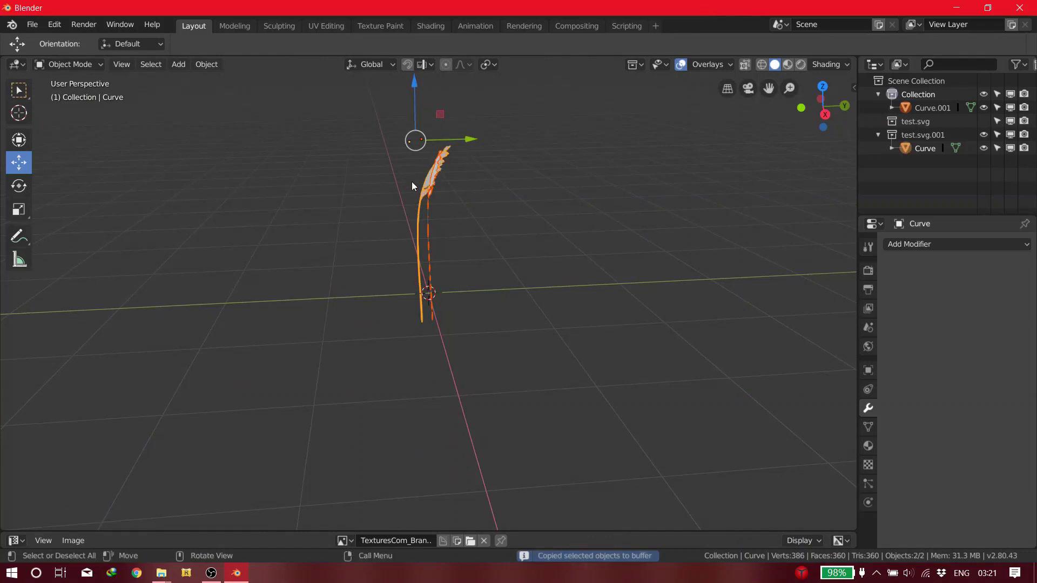
key("ctrl+v")
left_click_drag(441, 141, 164, 216)
middle_click_drag(163, 216, 154, 204)
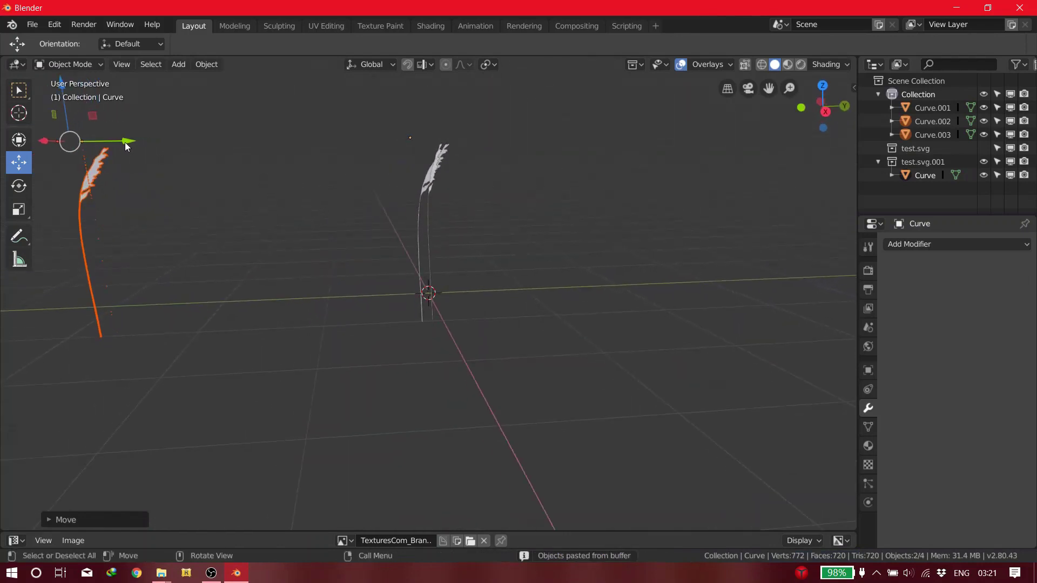
left_click_drag(127, 143, 95, 144)
mouse_move(98, 181)
middle_mouse_down()
mouse_move(70, 188)
mouse_move(89, 167)
middle_mouse_up()
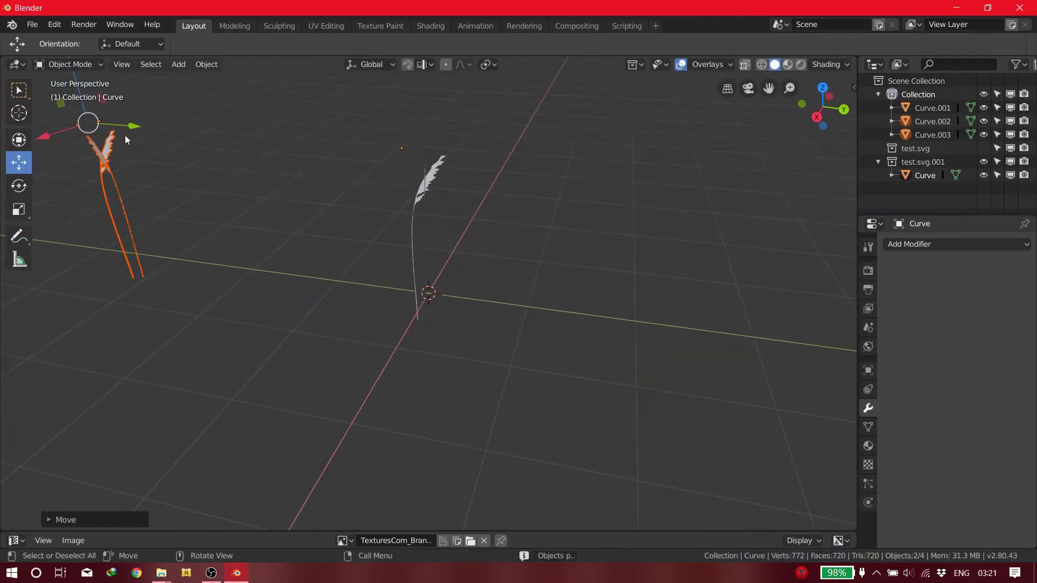
left_click_drag(125, 139, 92, 144)
middle_click_drag(182, 172, 272, 175)
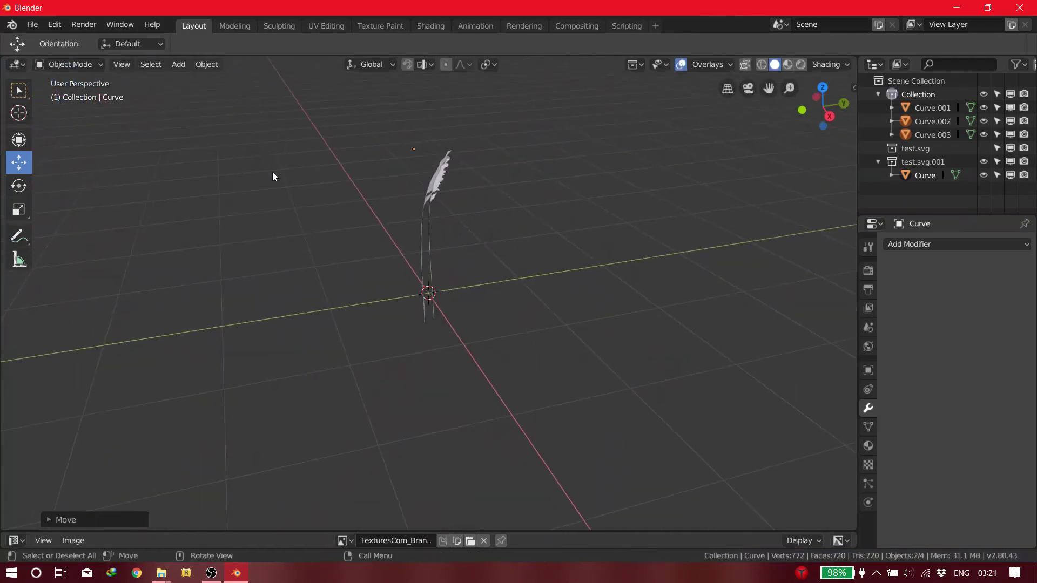
Select the two original stalks near the world origin and join them into one object
left_click(442, 177)
middle_click_drag(442, 177, 369, 176)
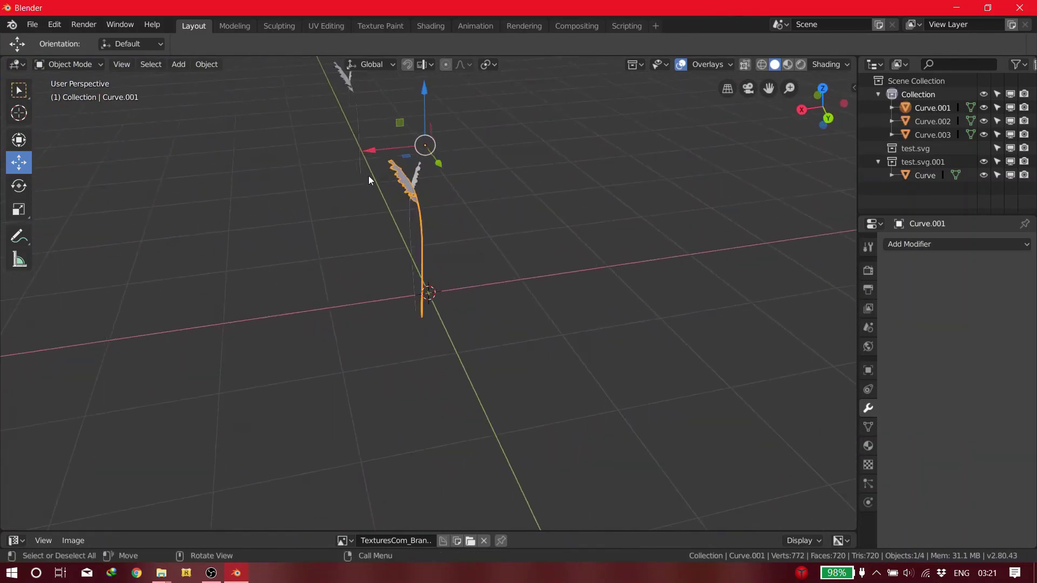
left_click(413, 178, "shift")
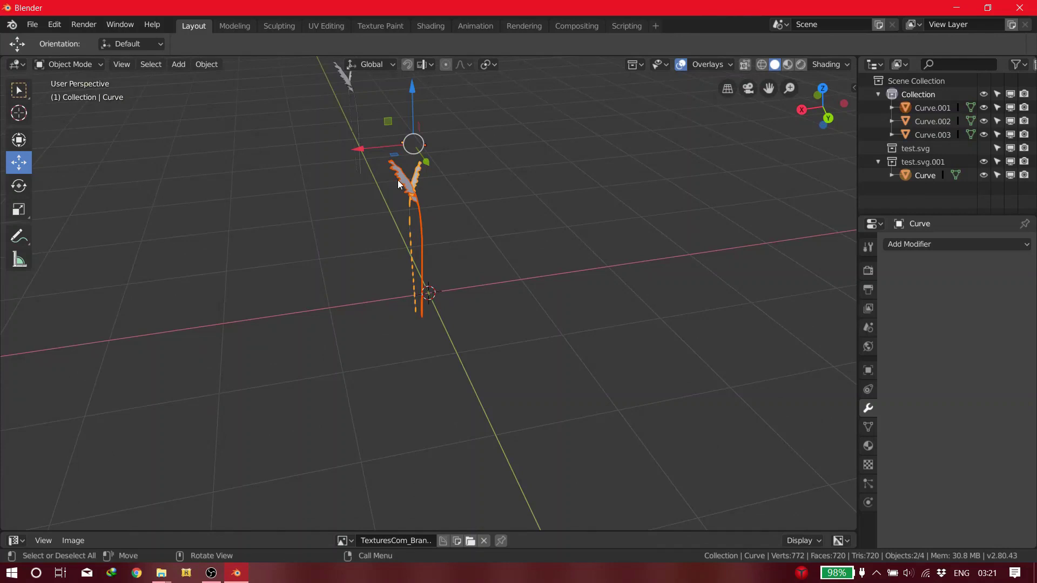
middle_click_drag(414, 185, 481, 181)
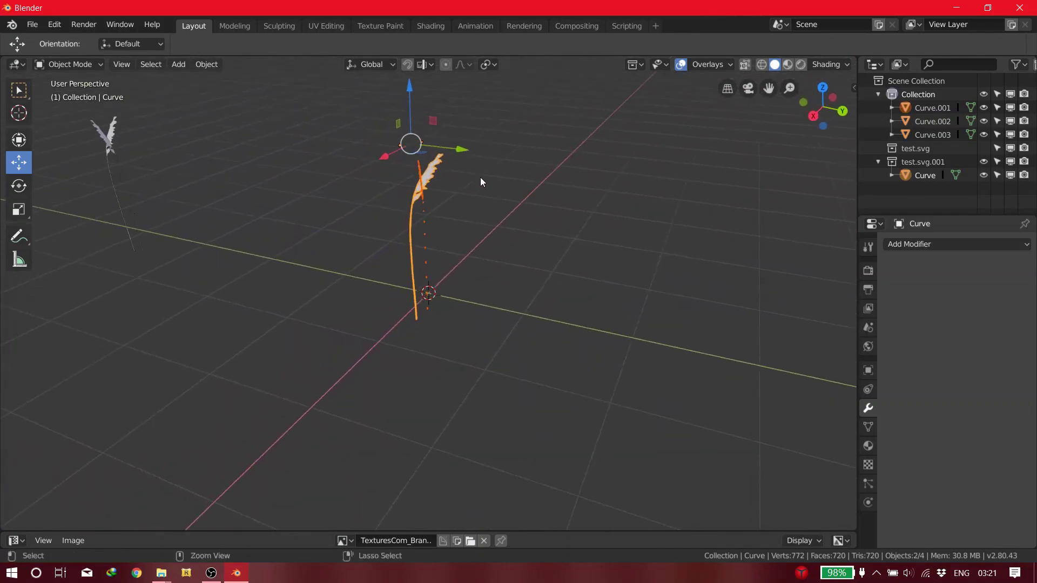
key("ctrl+j")
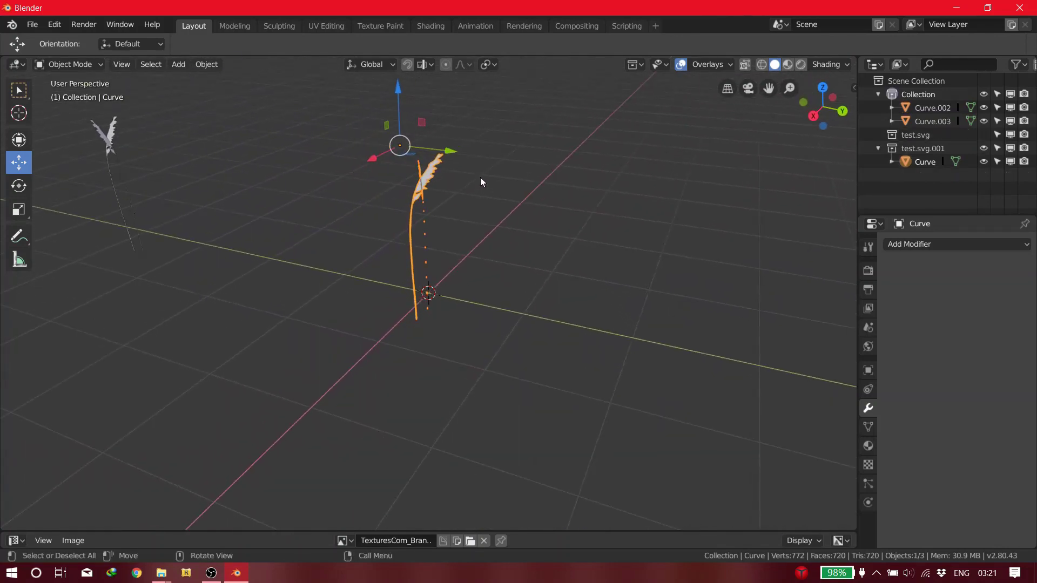
middle_click_drag(481, 177, 524, 183)
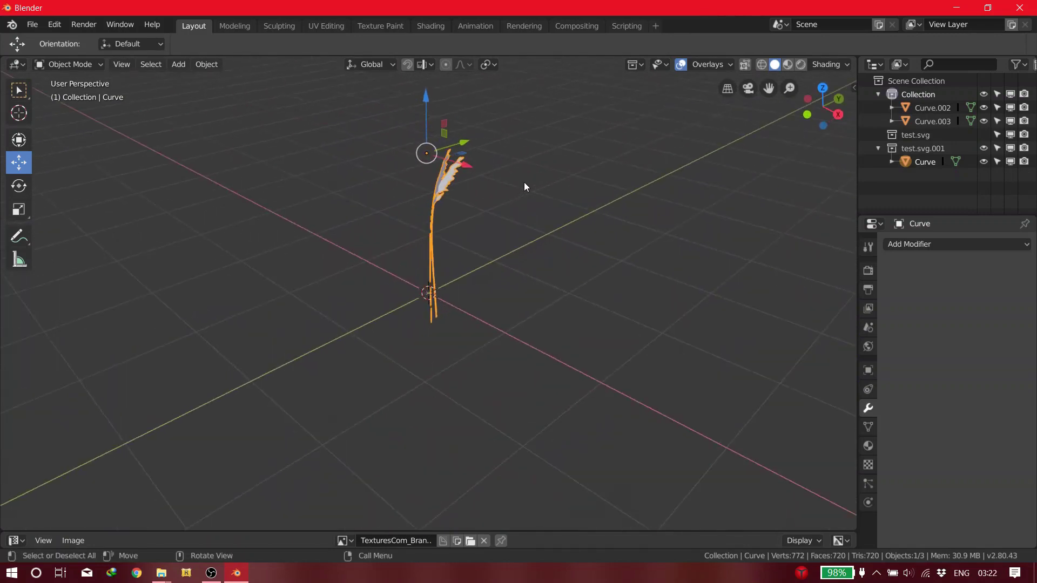
middle_click_drag(449, 175, 401, 175)
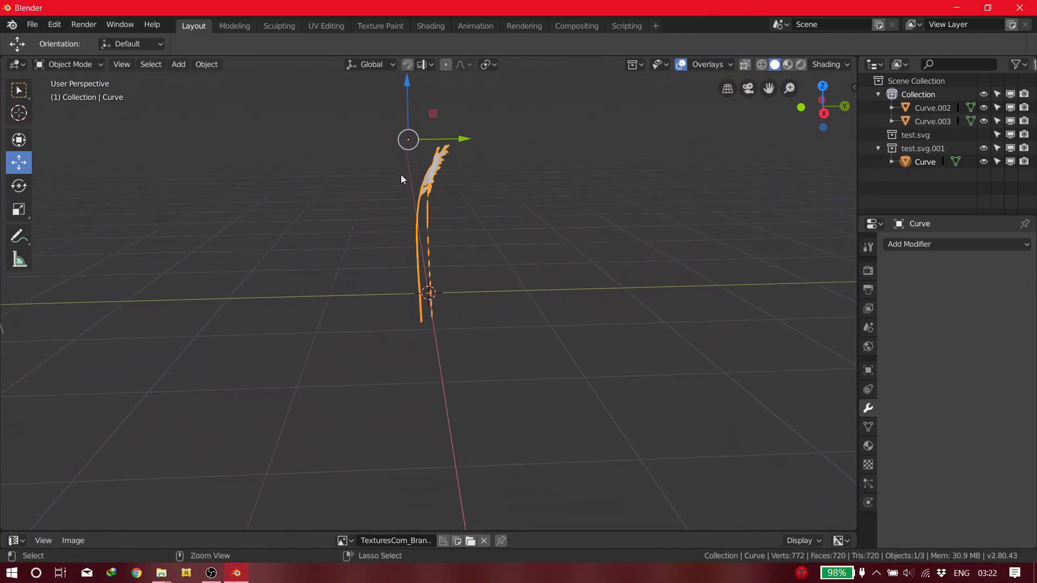
Paste a copy of the joined stalks, place it beside the original and scale it down
key("ctrl+c")
key("ctrl+v")
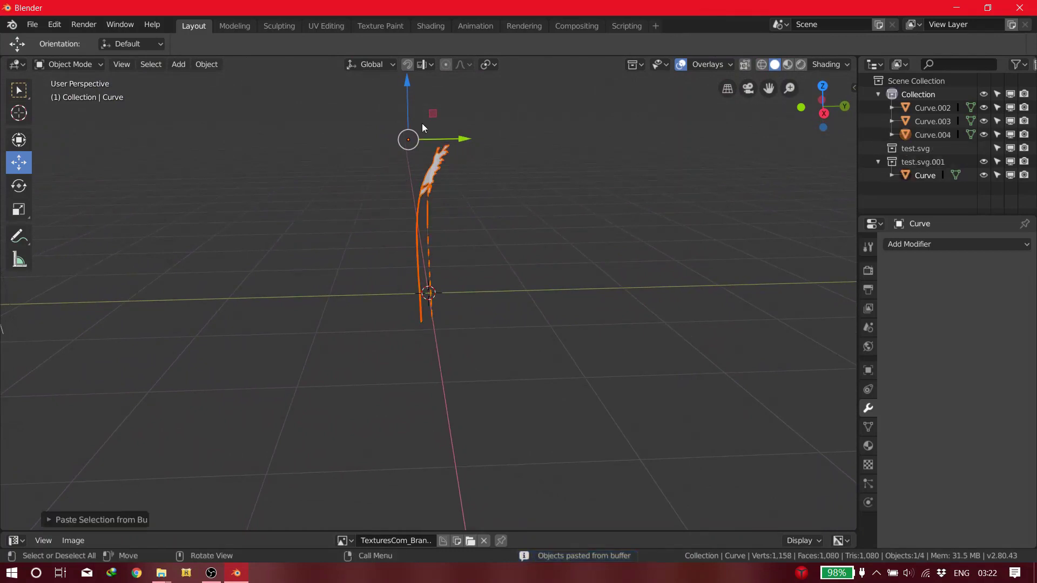
middle_click_drag(422, 124, 400, 162)
key("g")
left_click(391, 173)
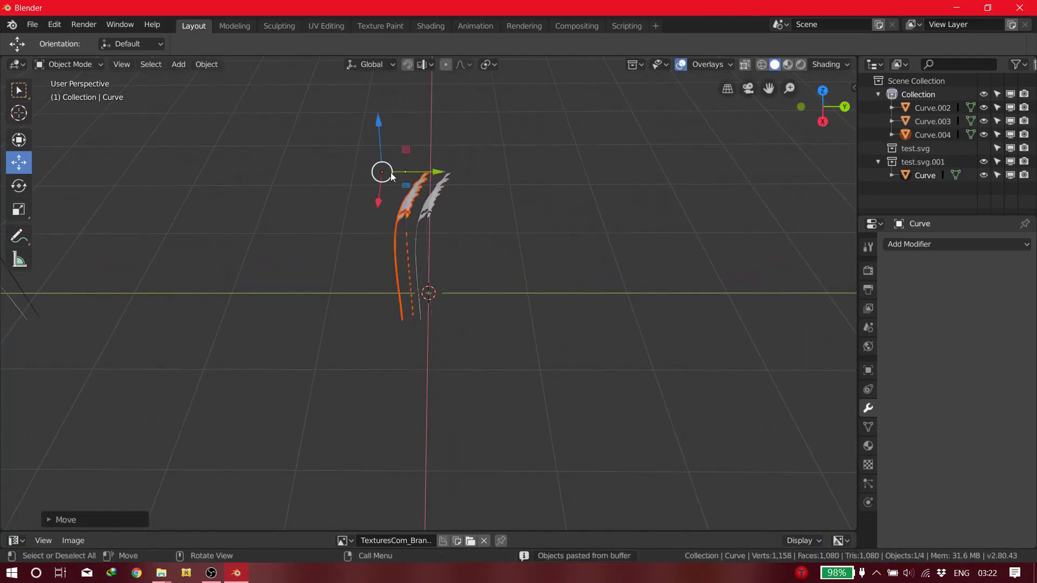
key("s")
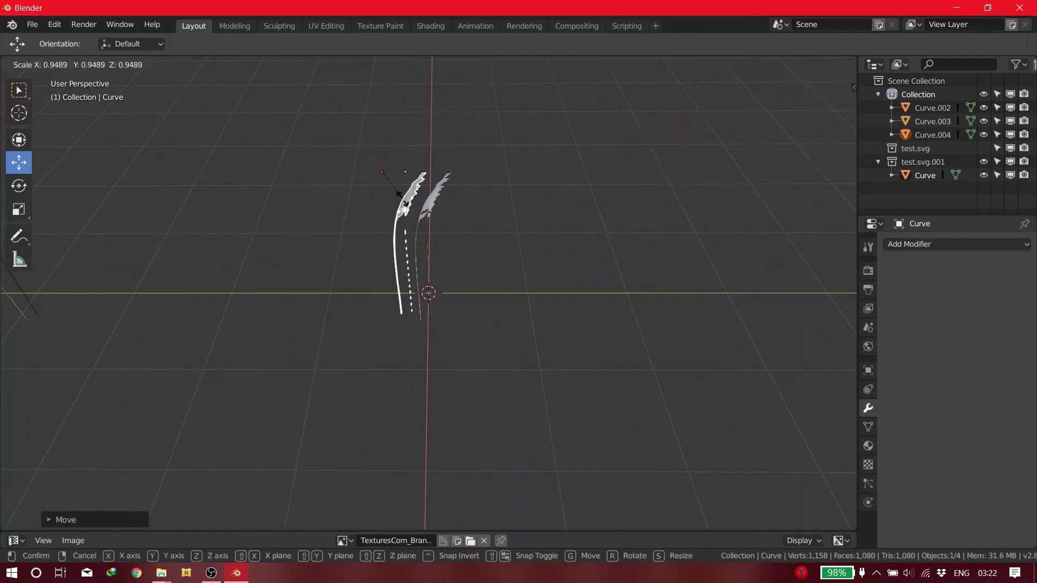
left_click(399, 192)
Lower the smaller copy along the Z axis towards the base of the original stalks
middle_click_drag(399, 191, 379, 128)
key("g")
key("z")
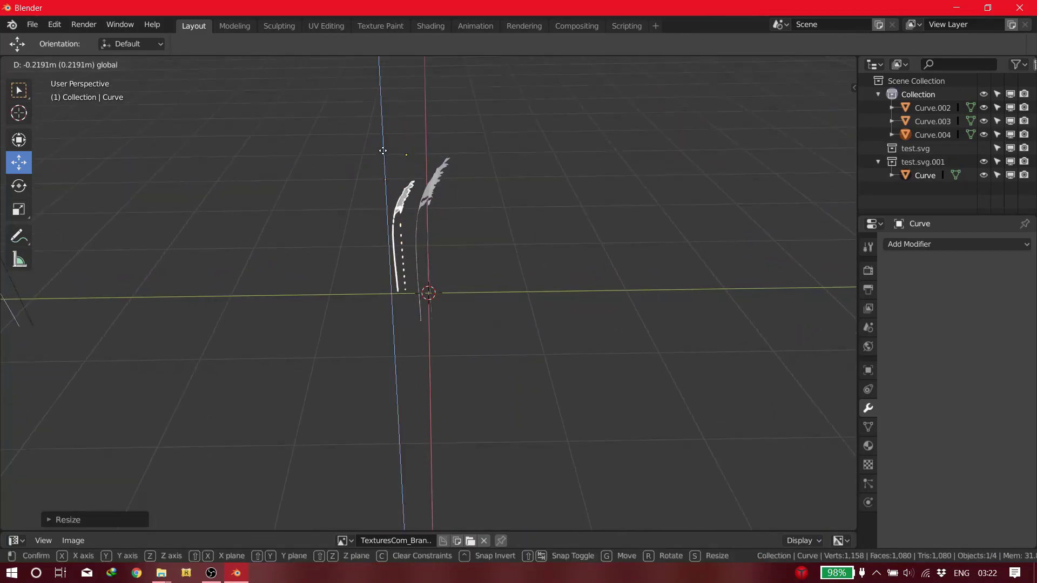
left_click(400, 170)
Rotate the smaller copy around the Z axis so its heads lean the opposite way, and lower it to the original's base
middle_click_drag(400, 170, 407, 192)
key("r")
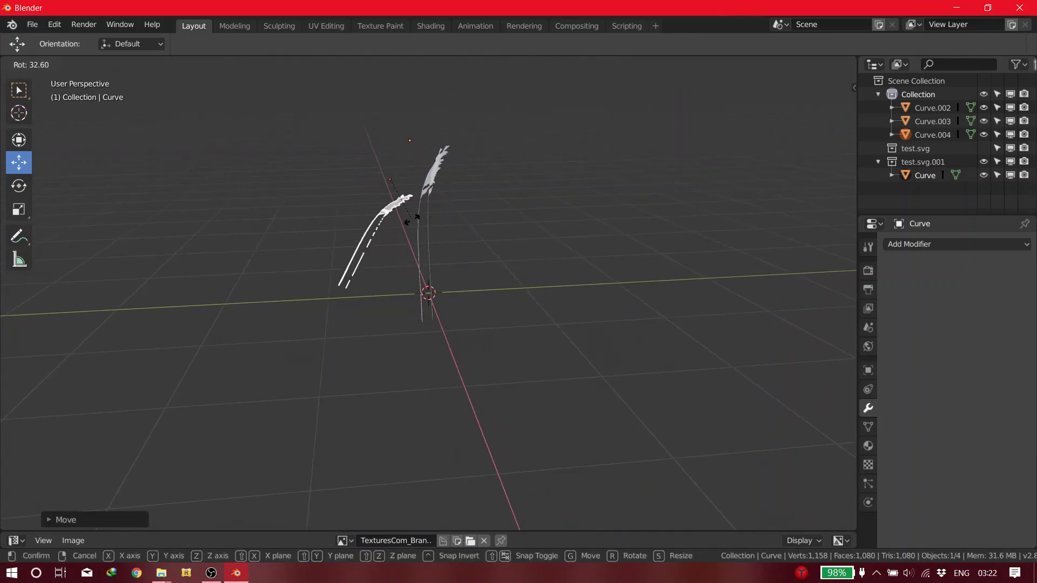
right_click(413, 220)
left_click(18, 185)
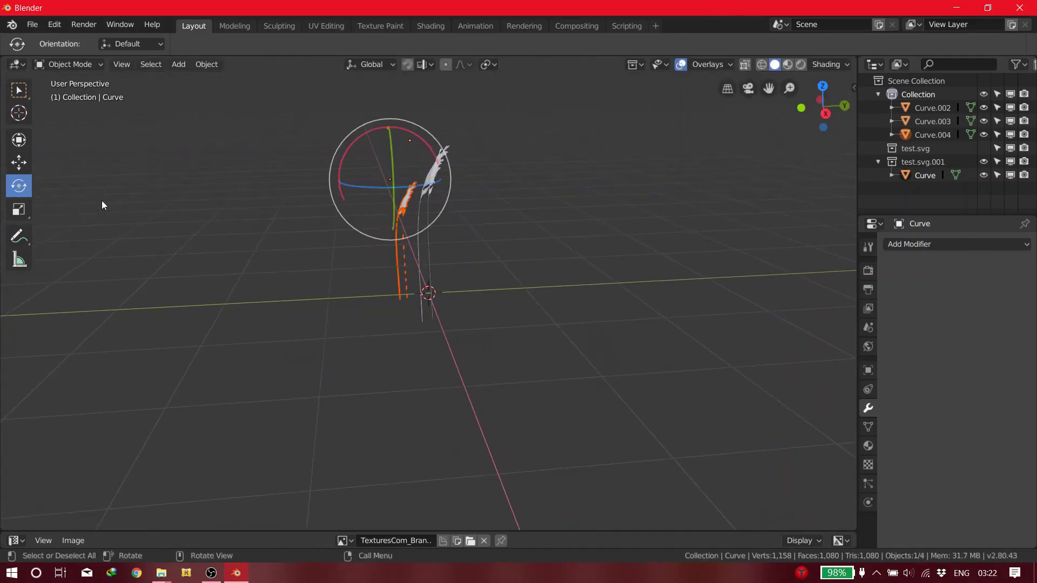
left_click_drag(426, 185, 390, 176)
right_click(382, 143)
left_click(19, 162)
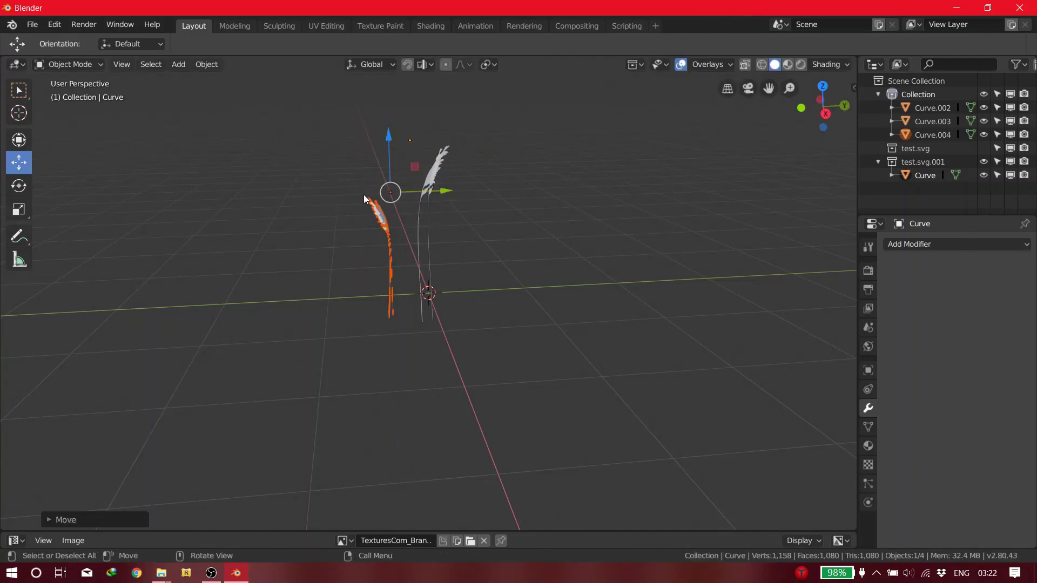
Paste a copy of the smaller stalks on the opposite side of the tall pair and rotate it around the Z axis
key("ctrl+c")
key("ctrl+v")
key("g")
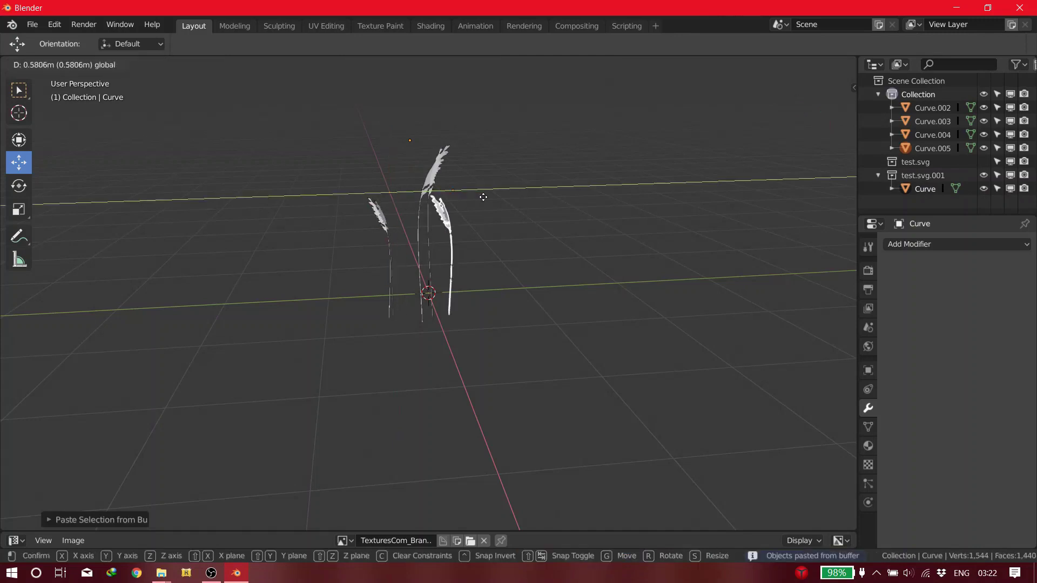
left_click(469, 207)
left_click(19, 186)
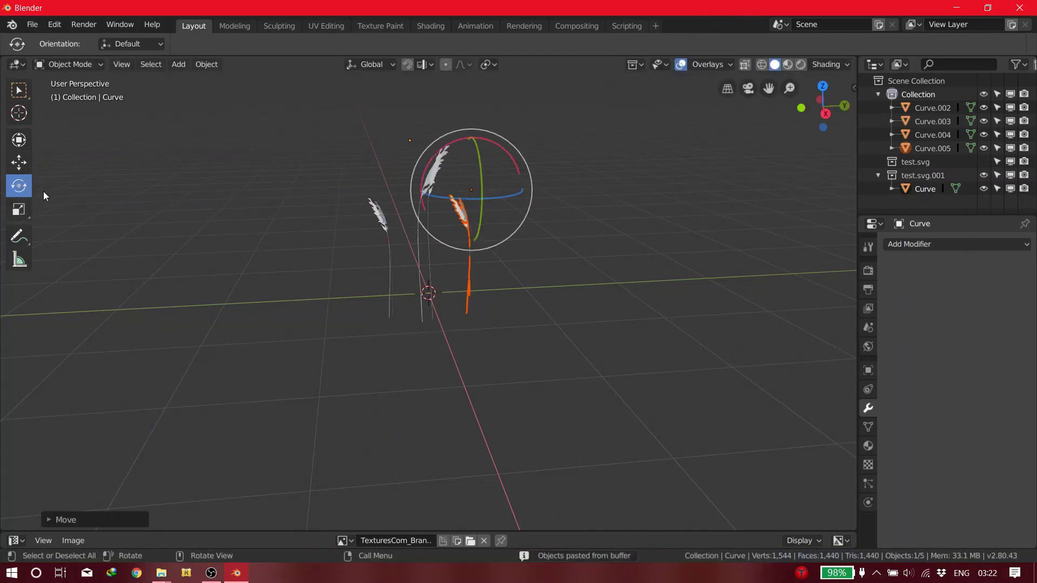
left_click_drag(467, 197, 292, 123)
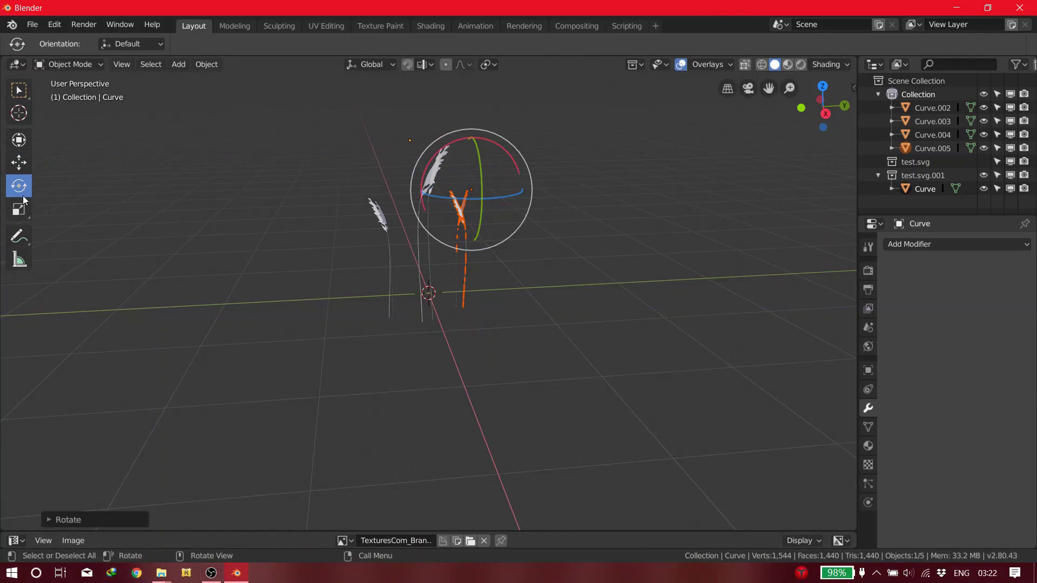
Rescale the newly pasted small stalks along the Z axis and reposition them beside the tall pair, level with its base
left_click(19, 210)
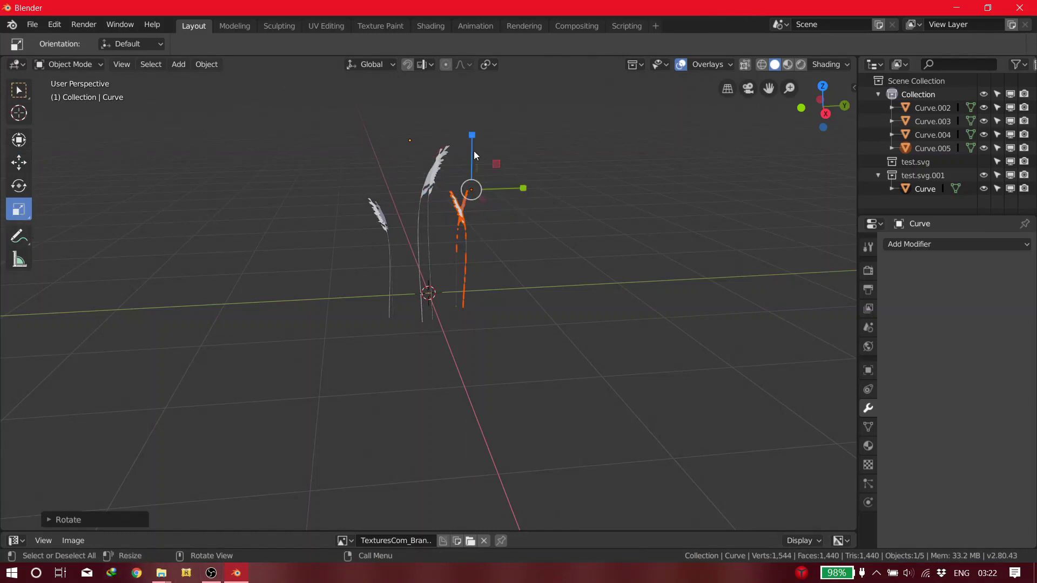
left_click_drag(474, 156, 470, 167)
middle_click_drag(470, 167, 307, 205)
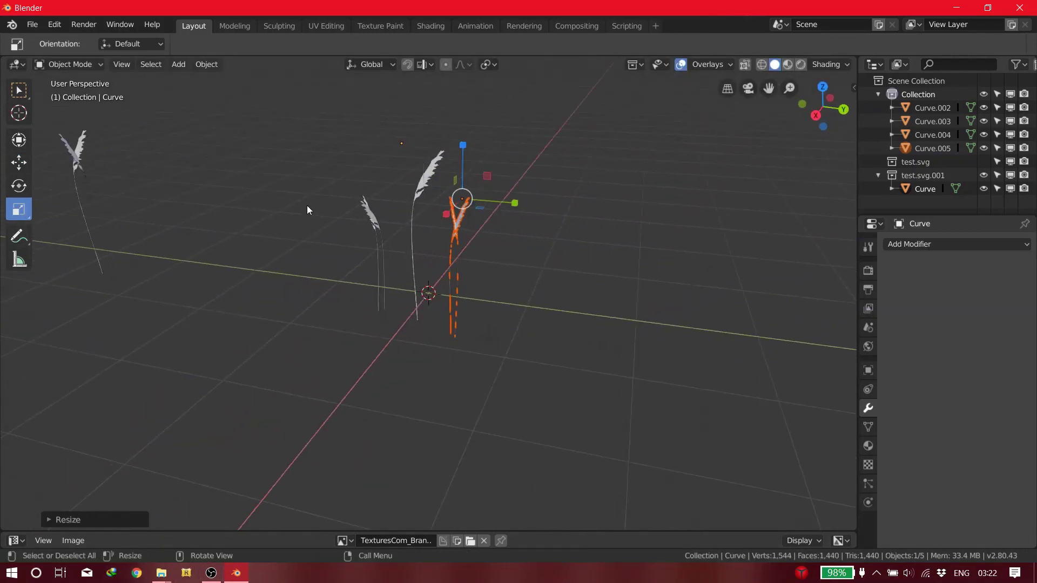
left_click(19, 162)
left_click_drag(465, 157, 467, 172)
middle_click_drag(470, 175, 440, 226)
left_click_drag(481, 238, 453, 262)
middle_click_drag(455, 270, 513, 234)
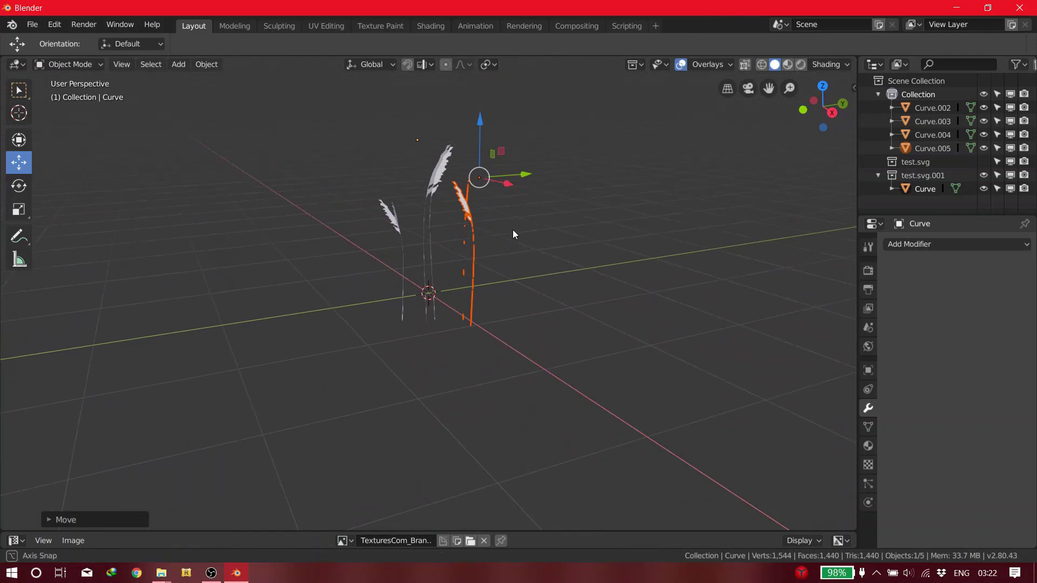
Paste a copy of the tall central stalks, offset it from the original and rotate it to face another direction
left_click(436, 186)
key("ctrl+c")
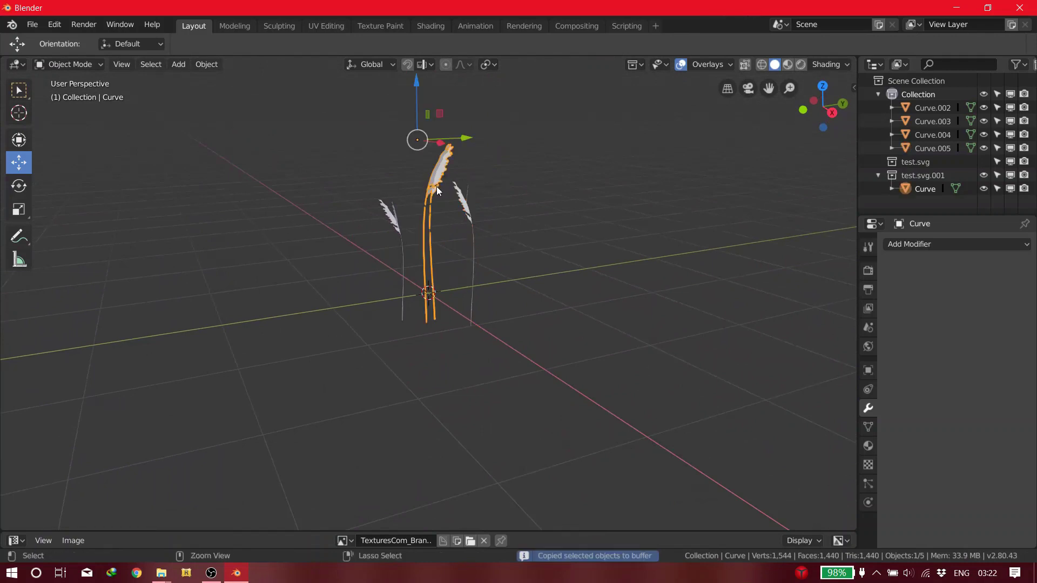
key("ctrl+v")
middle_click_drag(420, 157, 446, 190)
left_click_drag(452, 173, 413, 173)
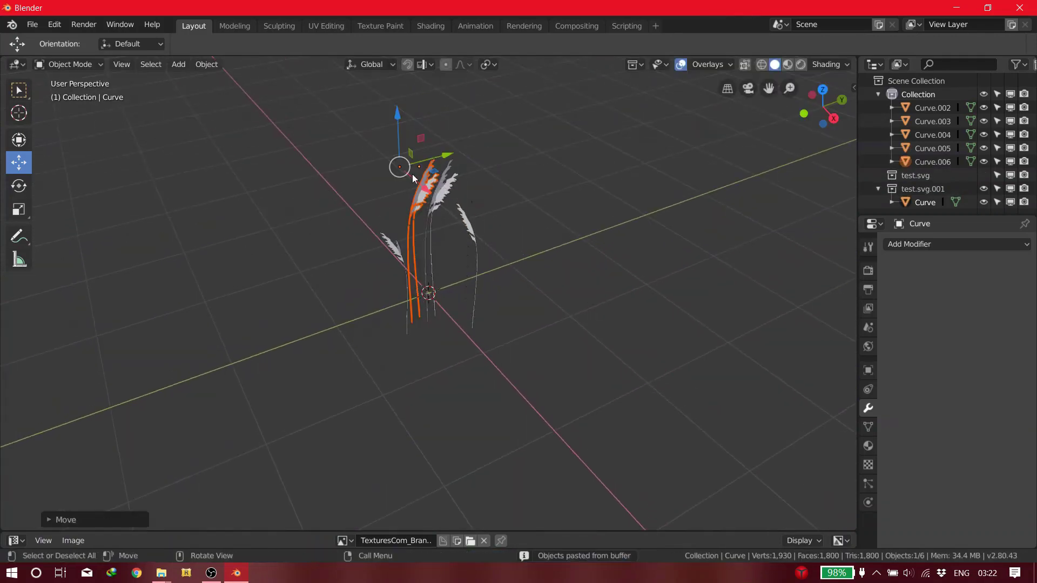
left_click(19, 186)
left_click_drag(411, 192, 588, 157)
middle_click_drag(608, 166, 432, 178)
Select all four stalk groups around the world origin and join them into one grass clump object
left_click(19, 162)
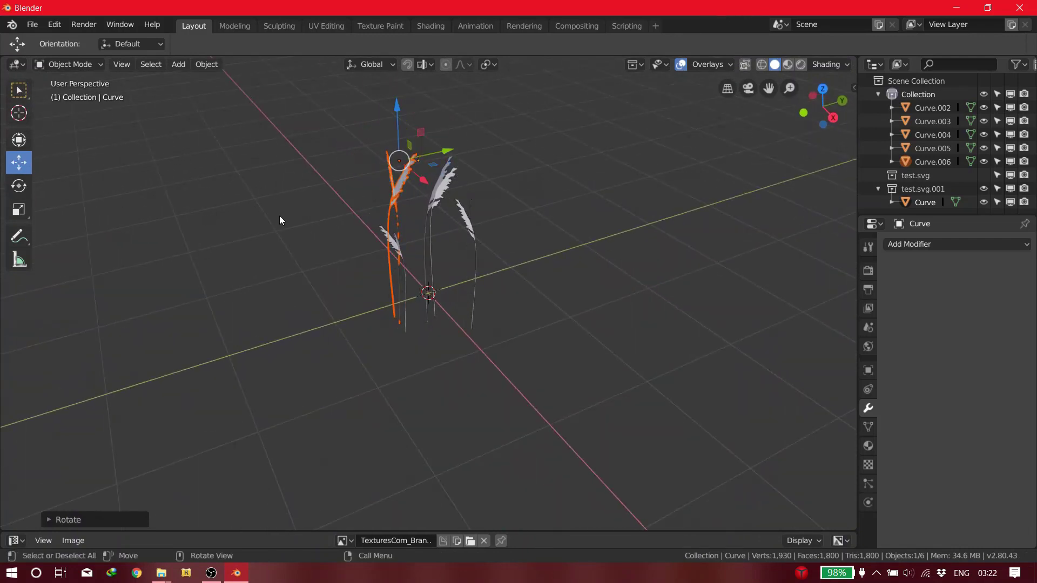
left_click(445, 188, "shift")
left_click(460, 206, "shift")
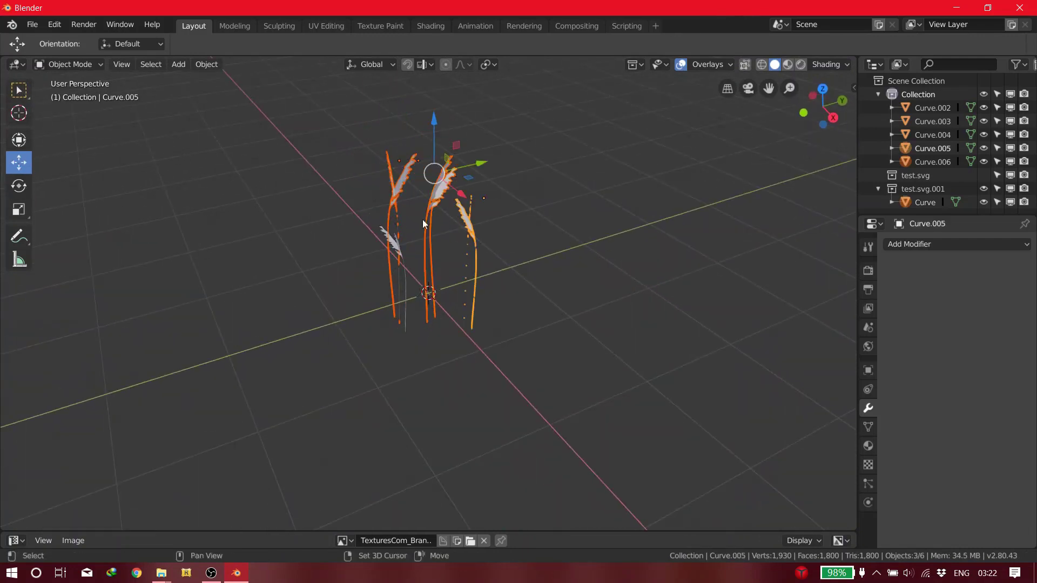
left_click(392, 234, "shift")
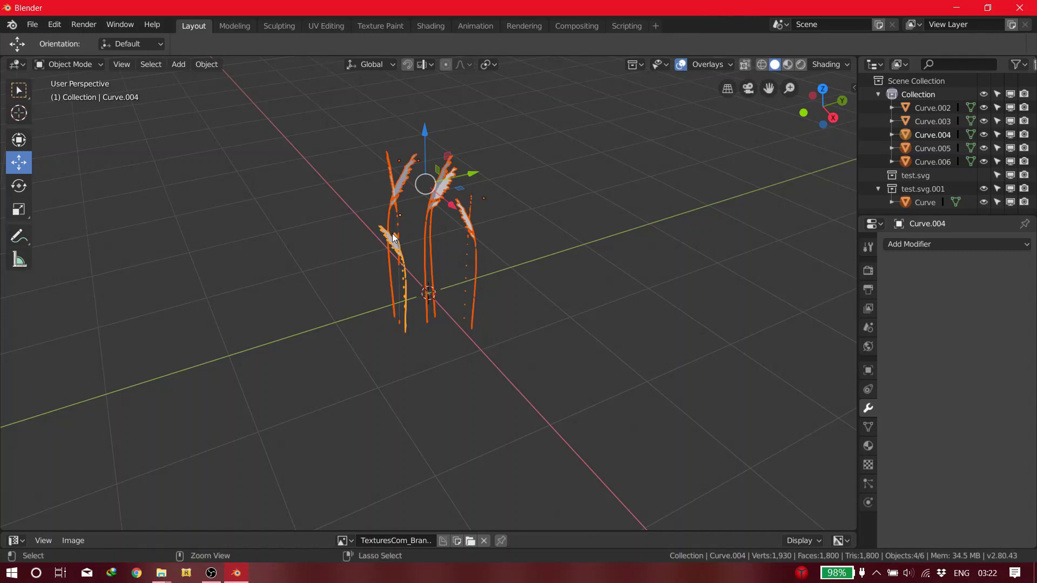
key("ctrl+j")
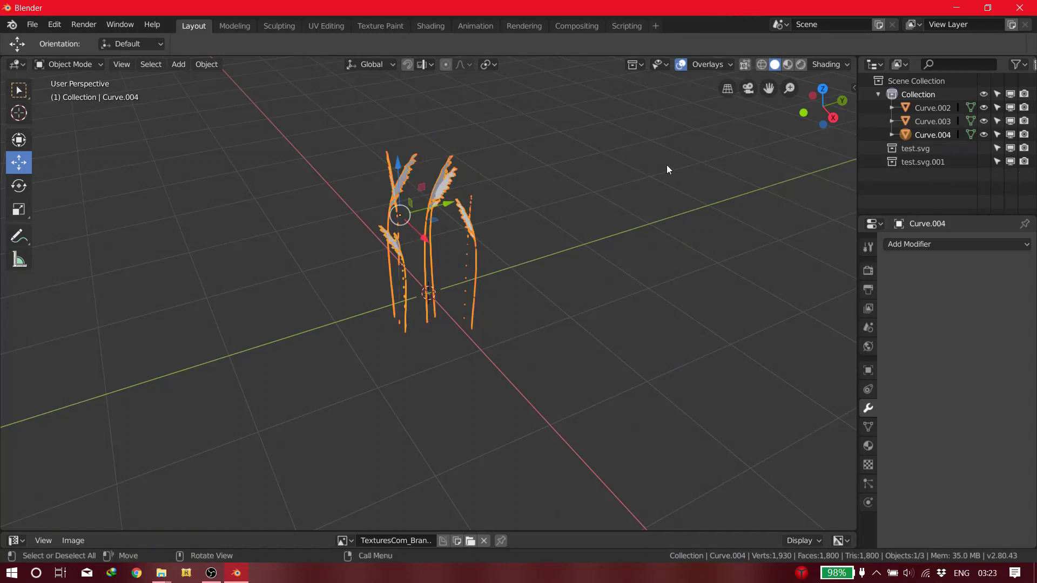
Launch Unreal Engine from the desktop and switch back to Blender
middle_click_drag(666, 164, 502, 178)
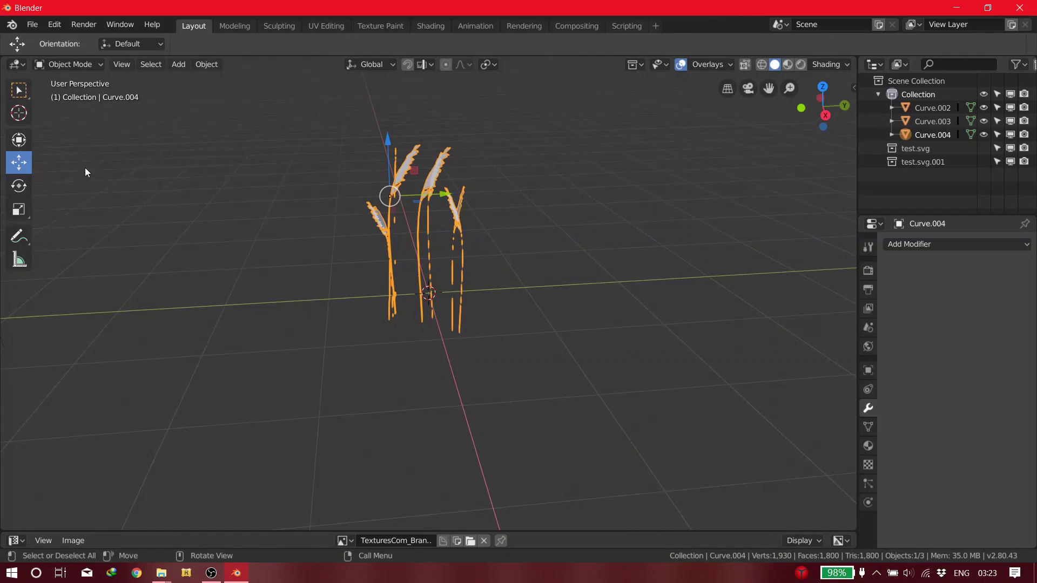
left_click(959, 8)
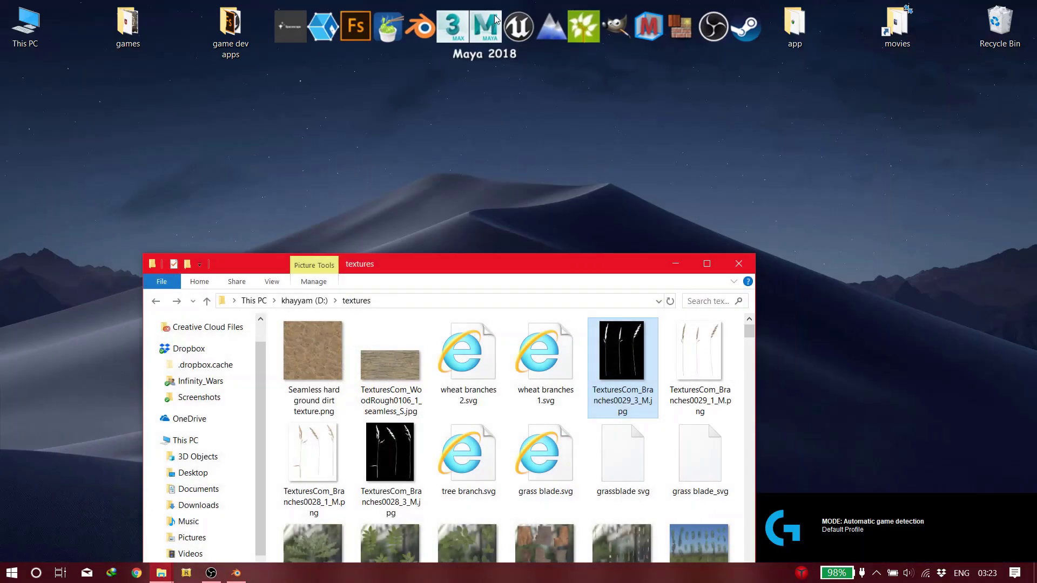
key("alt+Tab")
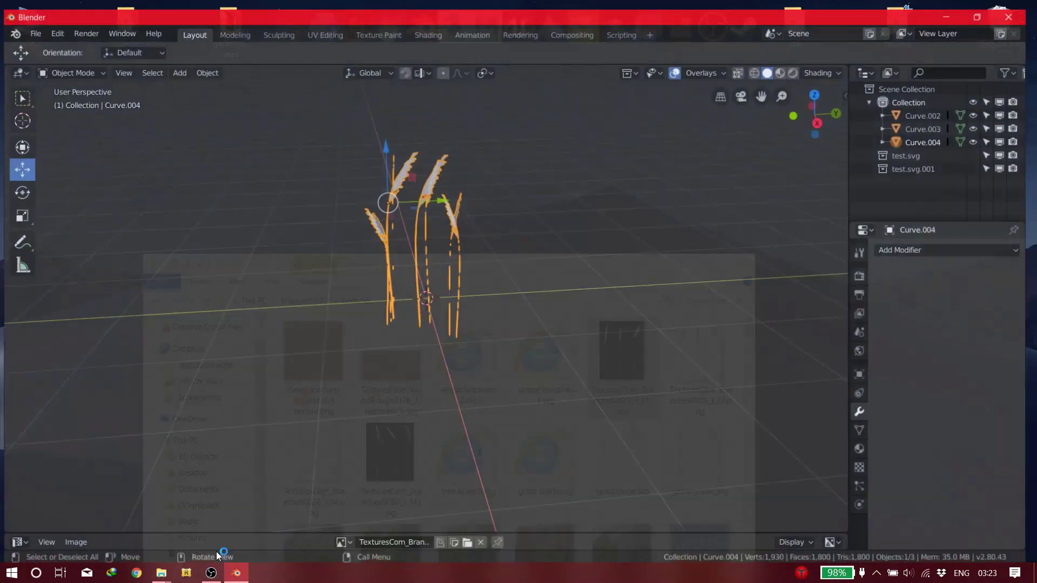
Start an FBX export of the grass clump and choose folder D:\1 as the destination
left_click(31, 25)
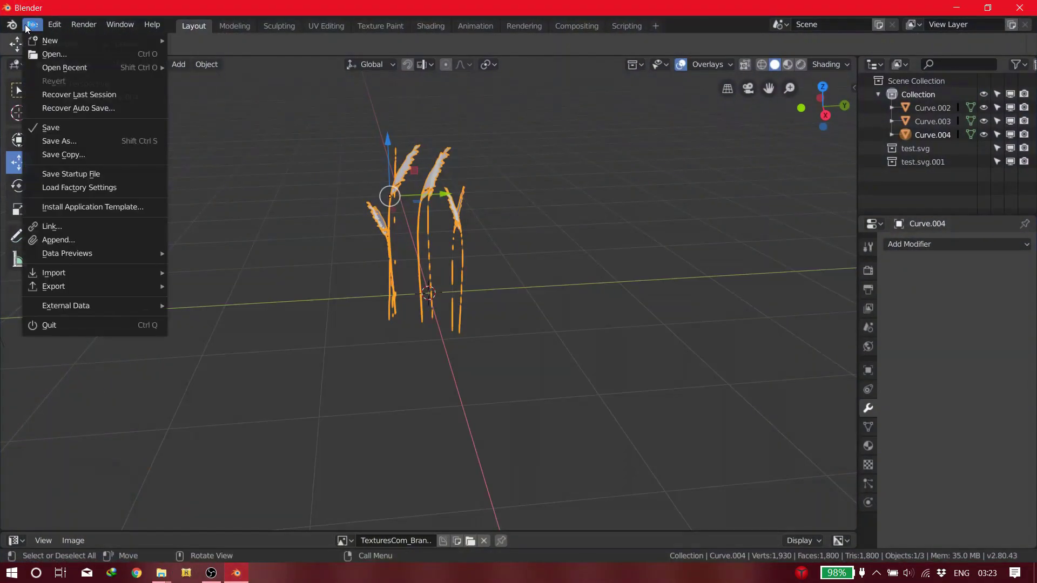
mouse_move(123, 287)
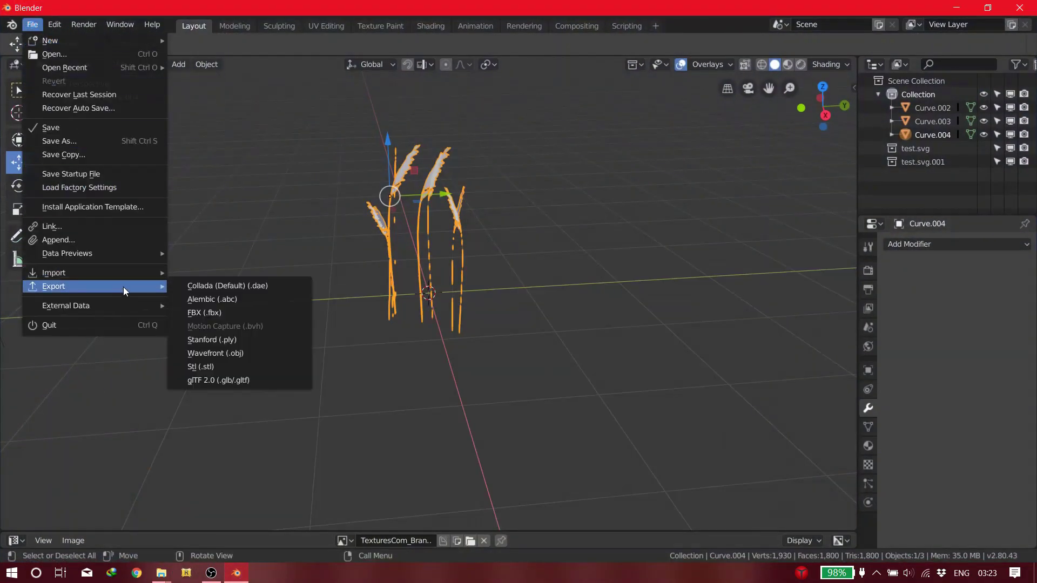
left_click(205, 313)
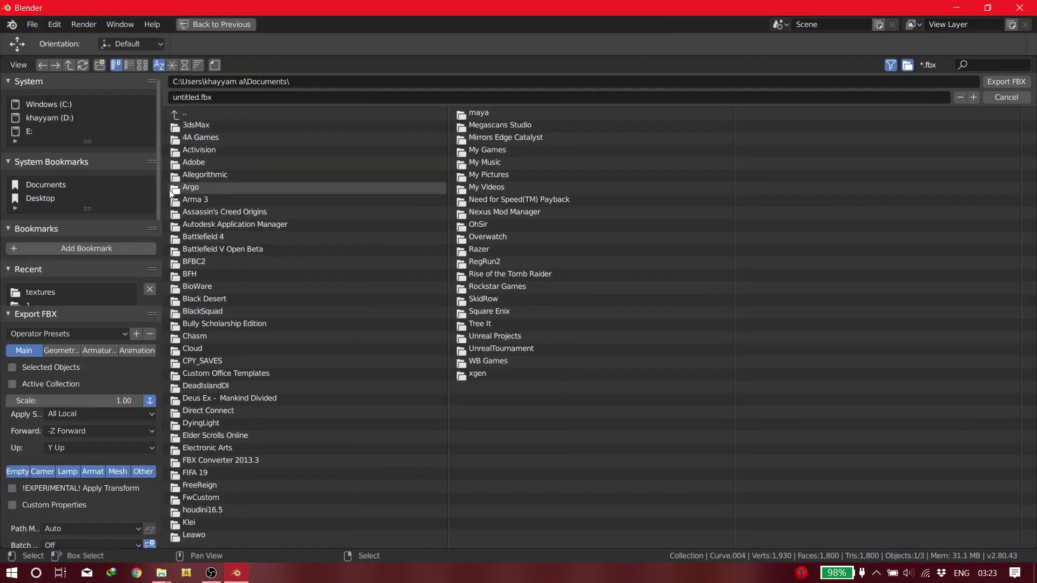
left_click(33, 116)
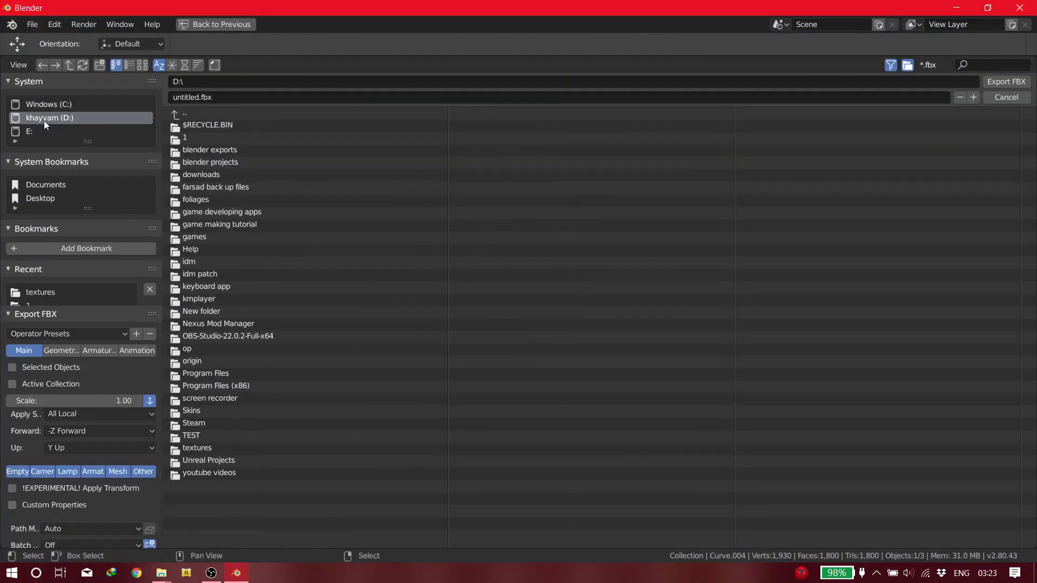
left_click(225, 137)
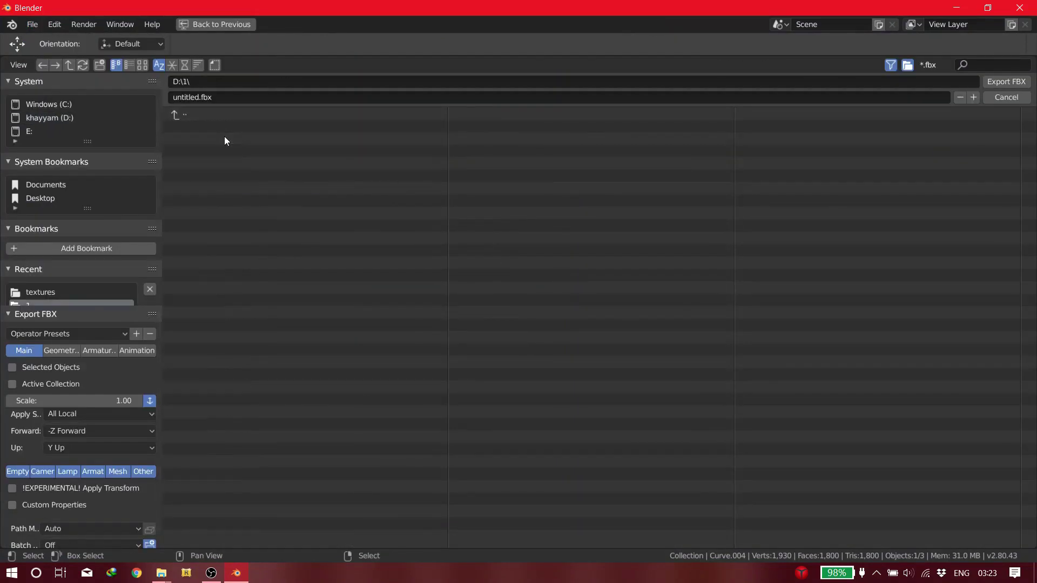
Name the export file test, limit it to selected objects of type Mesh, and export the FBX
left_click(224, 97)
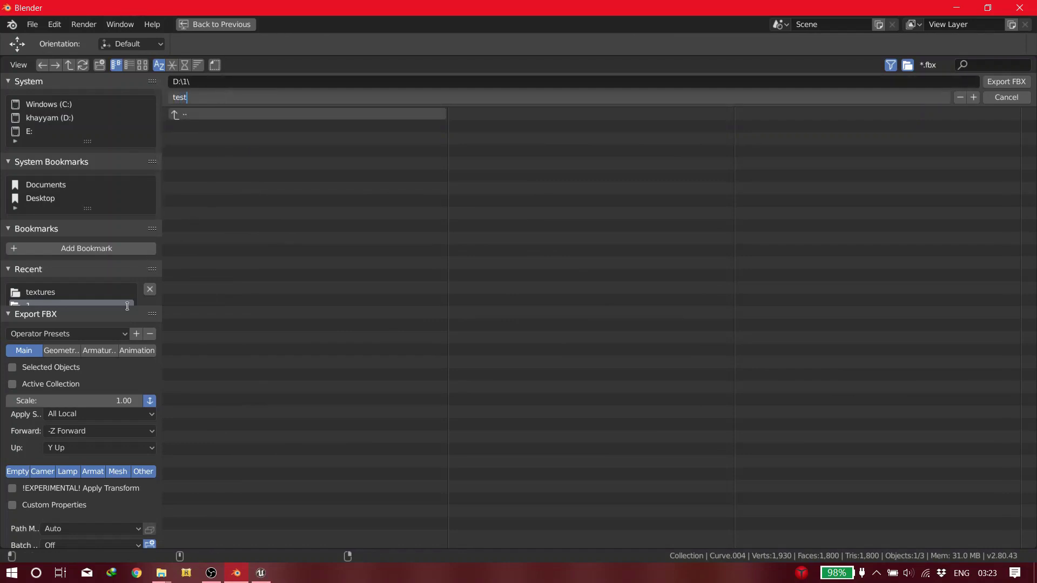
left_click(121, 472)
left_click(121, 472)
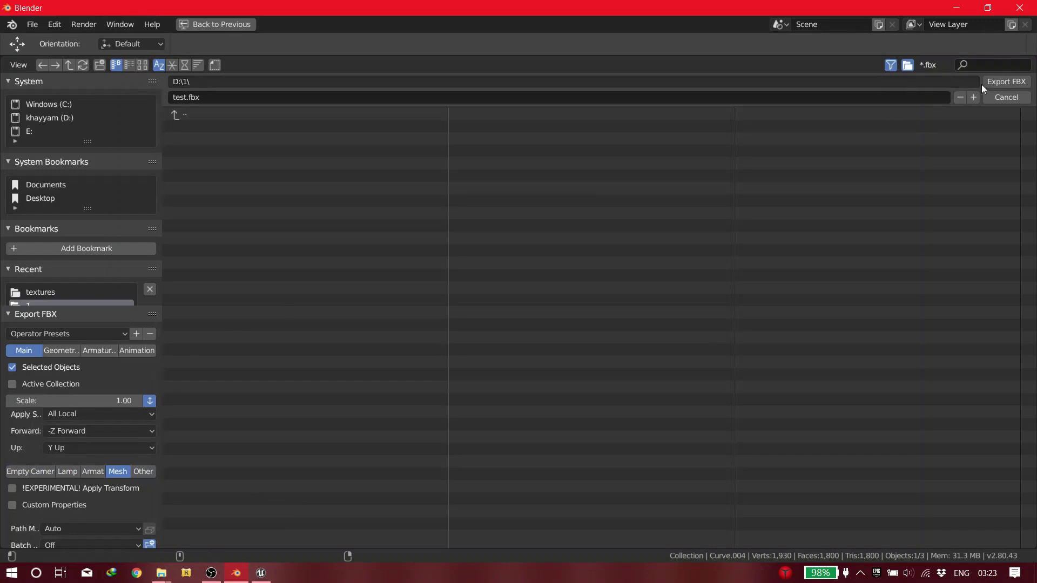
left_click(1006, 82)
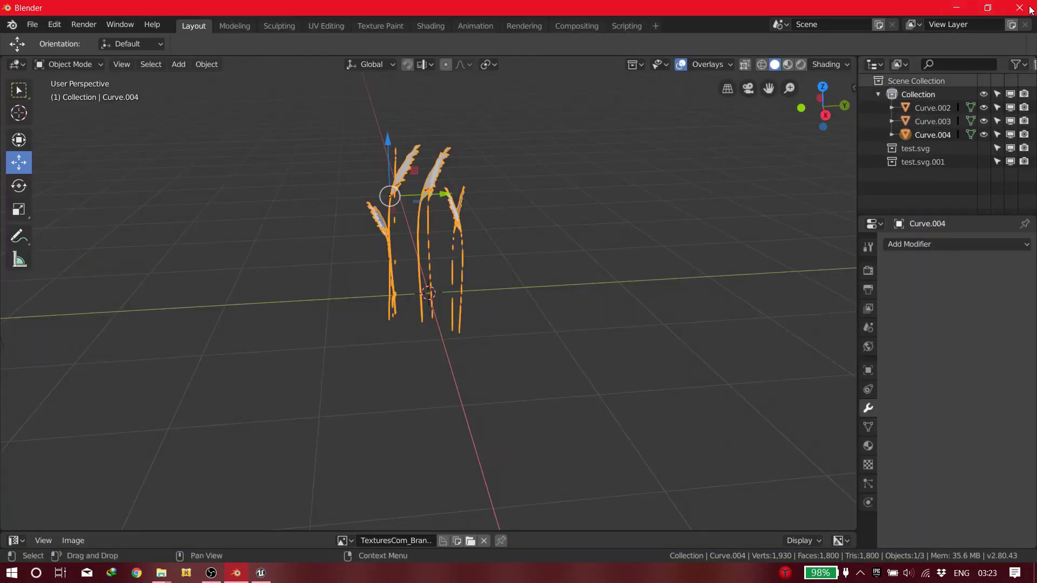
Switch from Blender to Unreal Engine and open the edge_of_the_universe project
middle_click_drag(537, 215, 560, 199)
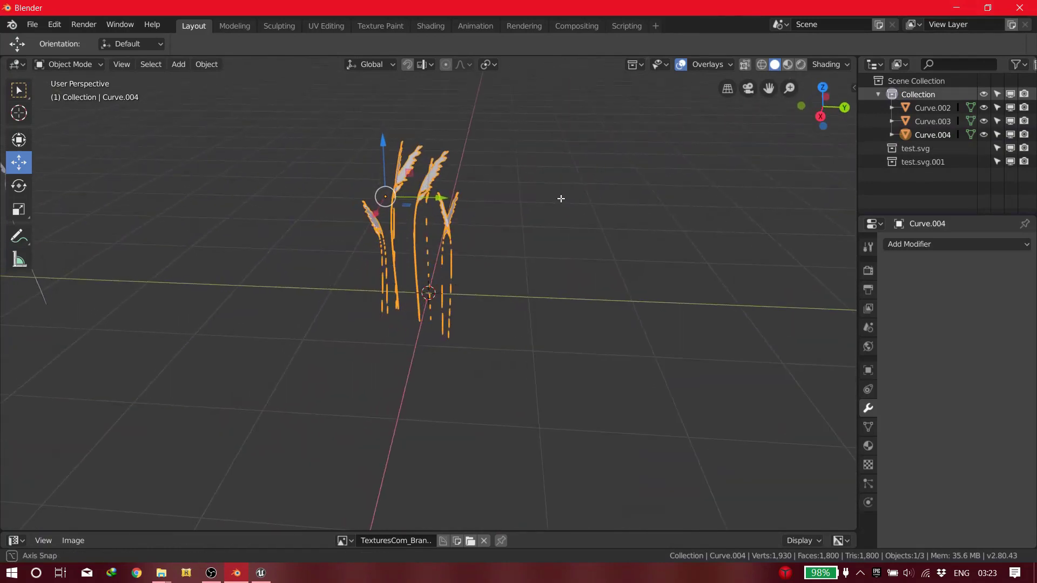
left_click(955, 7)
double_click(490, 168)
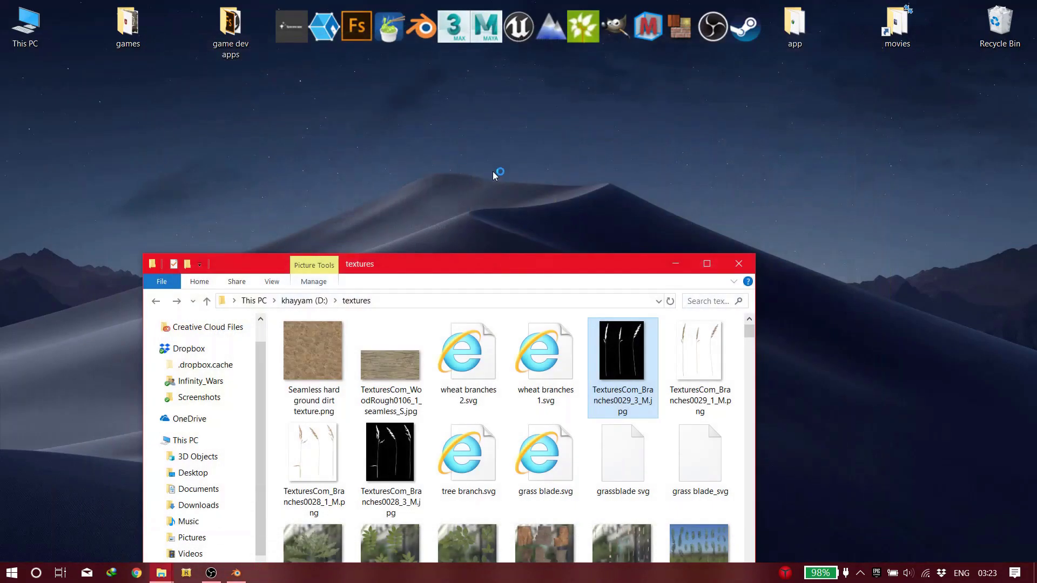
left_click(672, 259)
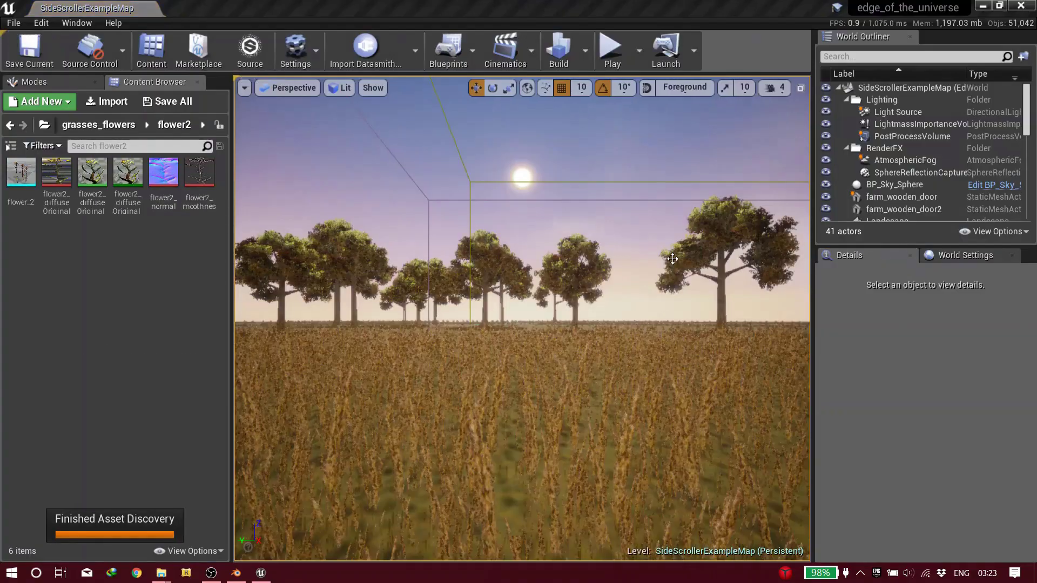
right_click_drag(650, 284, 567, 294)
key("w")
key("s")
key("w")
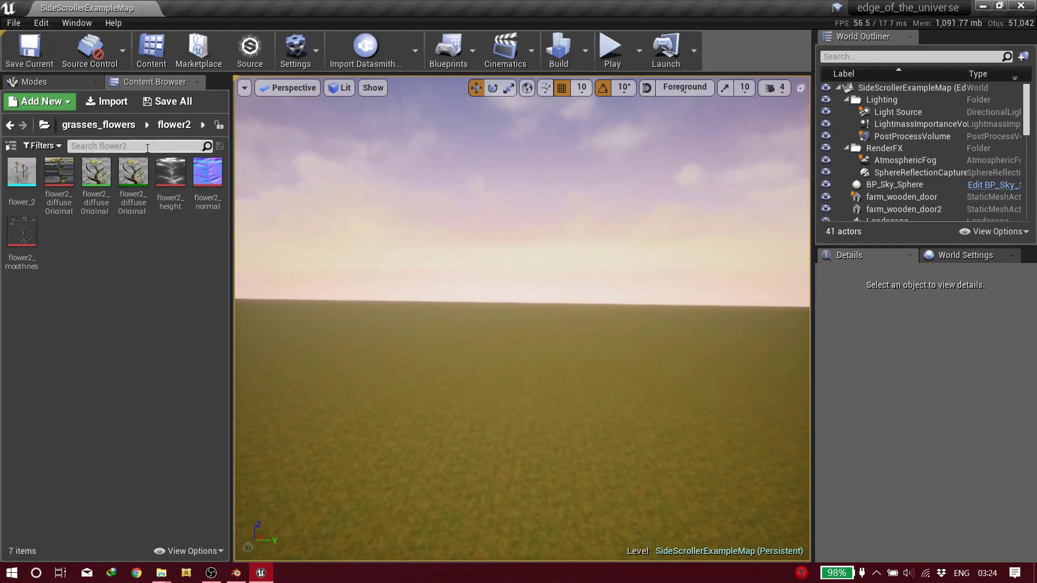
Create a folder named test in the root Content folder and open it
left_click(100, 129)
left_click(78, 125)
left_click(75, 125)
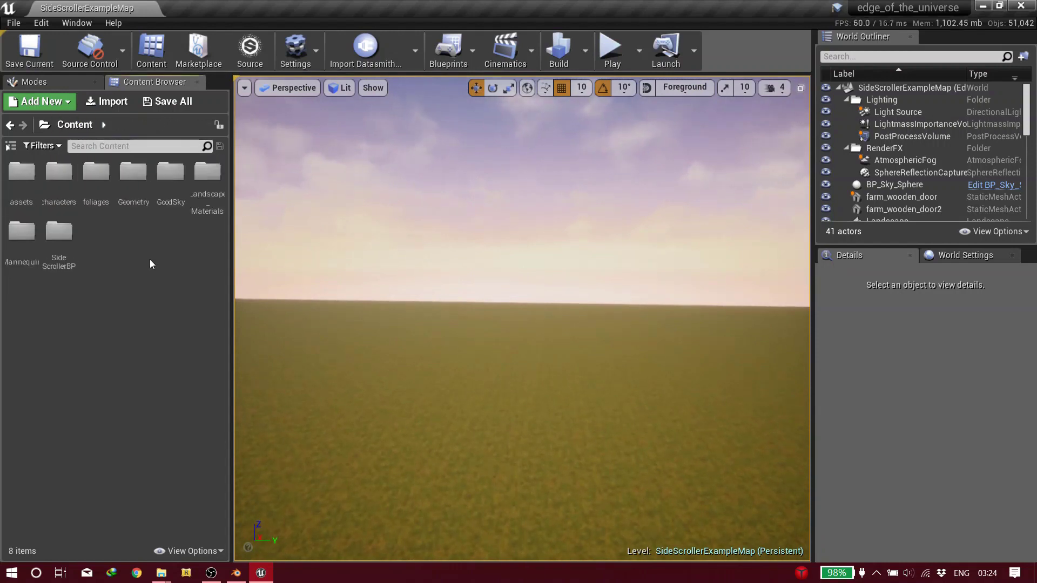
right_click(108, 222)
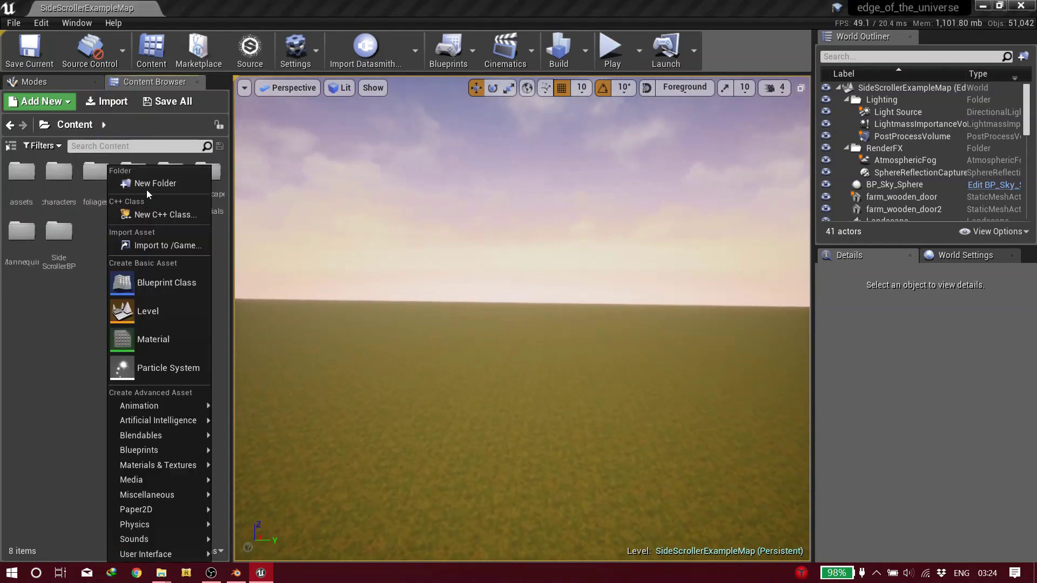
left_click(145, 182)
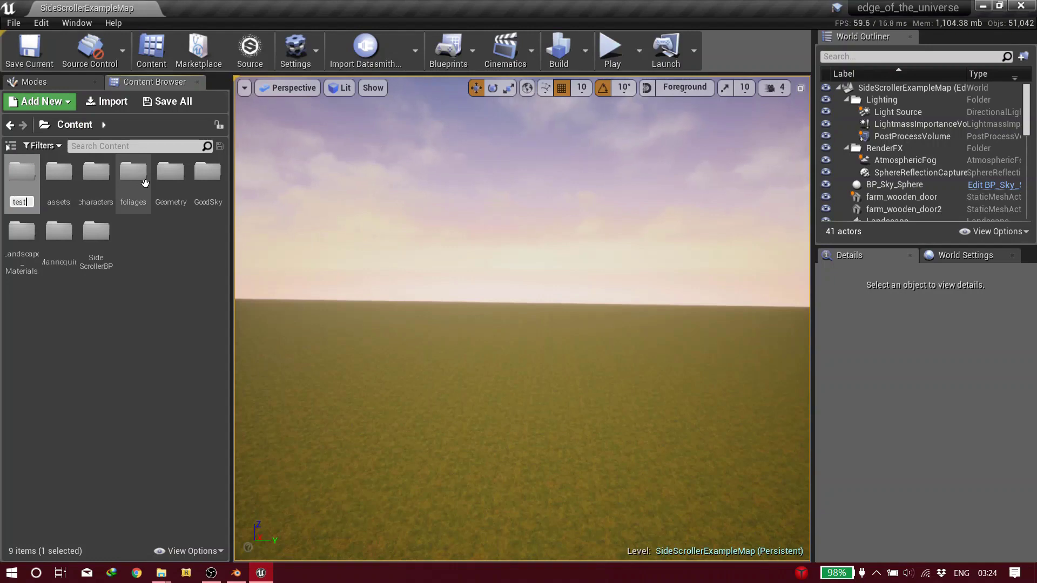
key("Return")
double_click(98, 244)
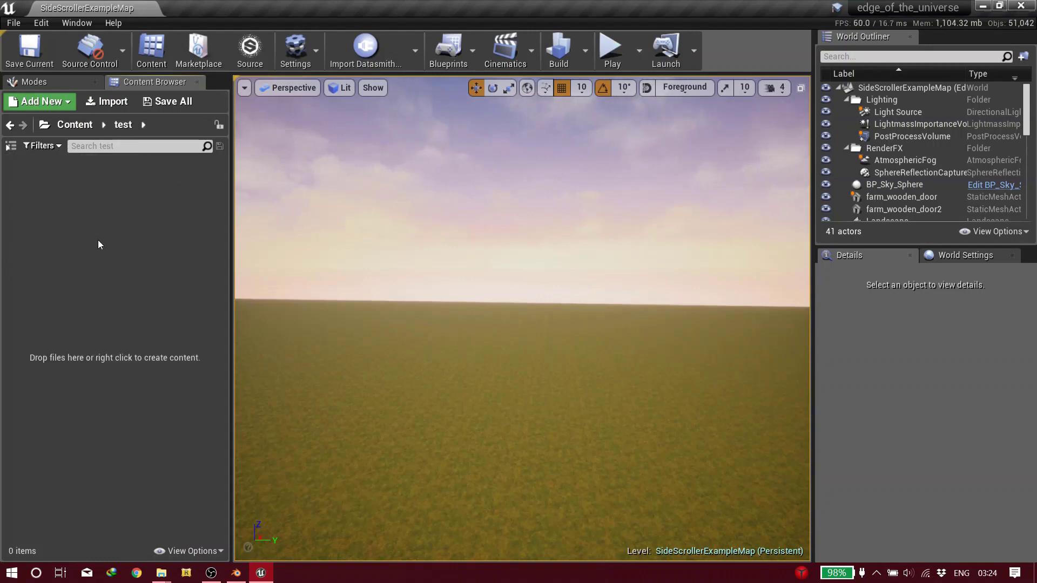
Choose test.fbx and the diffuseOriginal, height, normal and smoothness textures from D:\1 for import into the test folder
left_click(100, 106)
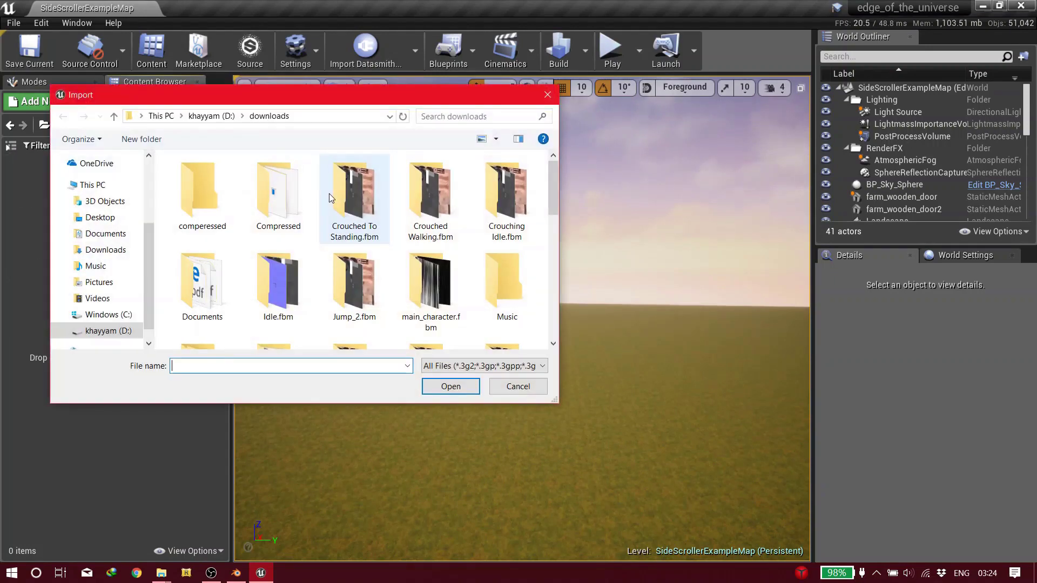
left_click(160, 116)
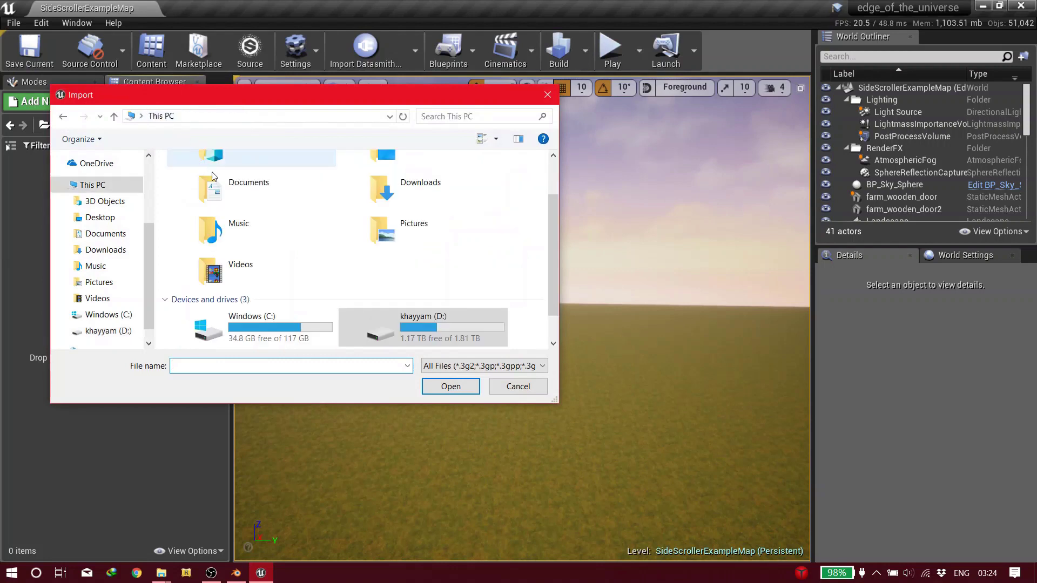
double_click(380, 312)
double_click(271, 199)
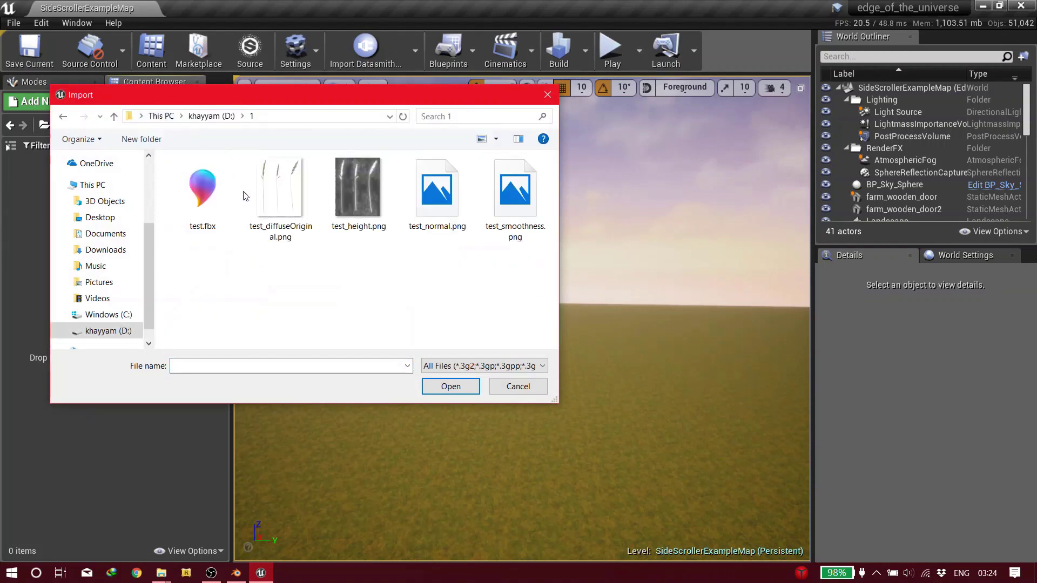
left_click(208, 192)
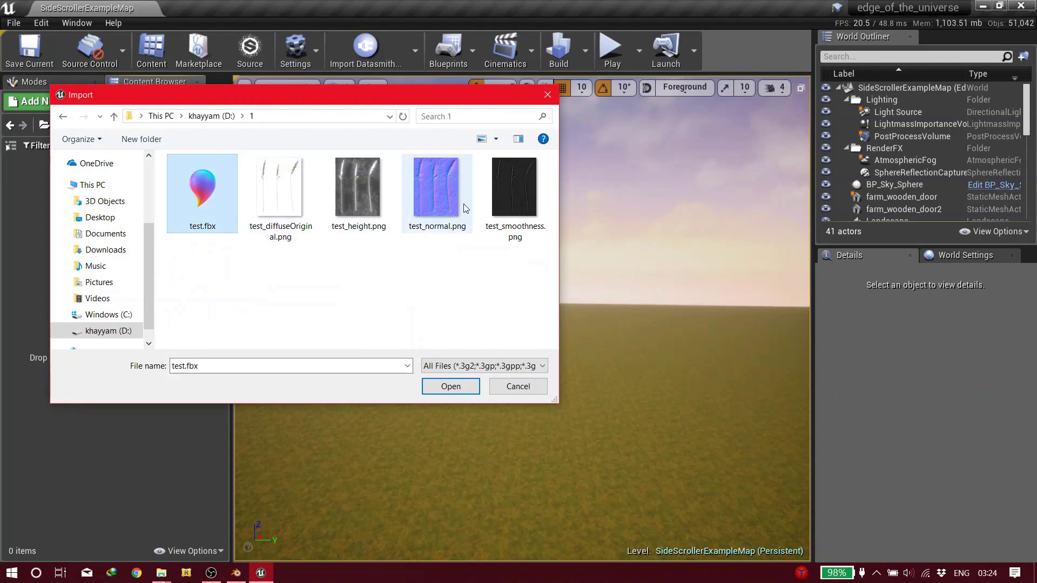
left_click(492, 208, "shift")
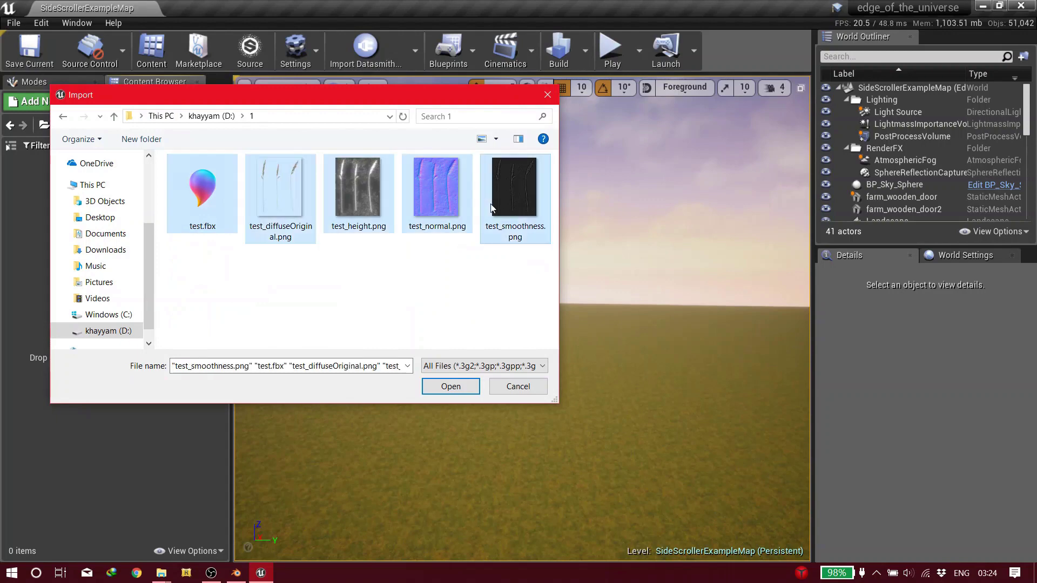
left_click(452, 387)
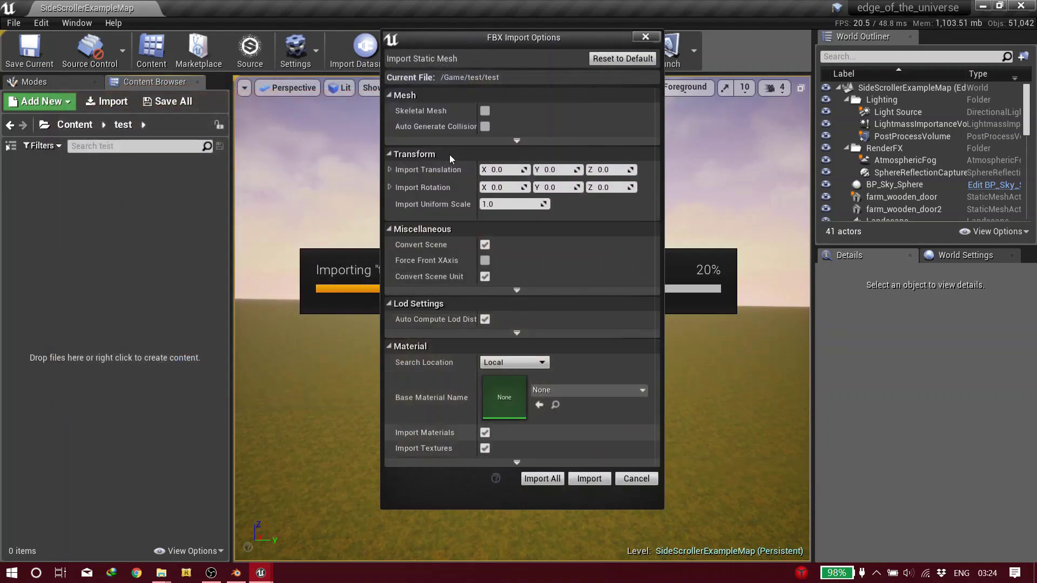
Import the static mesh with the default FBX options and dismiss the message log
left_click(489, 141)
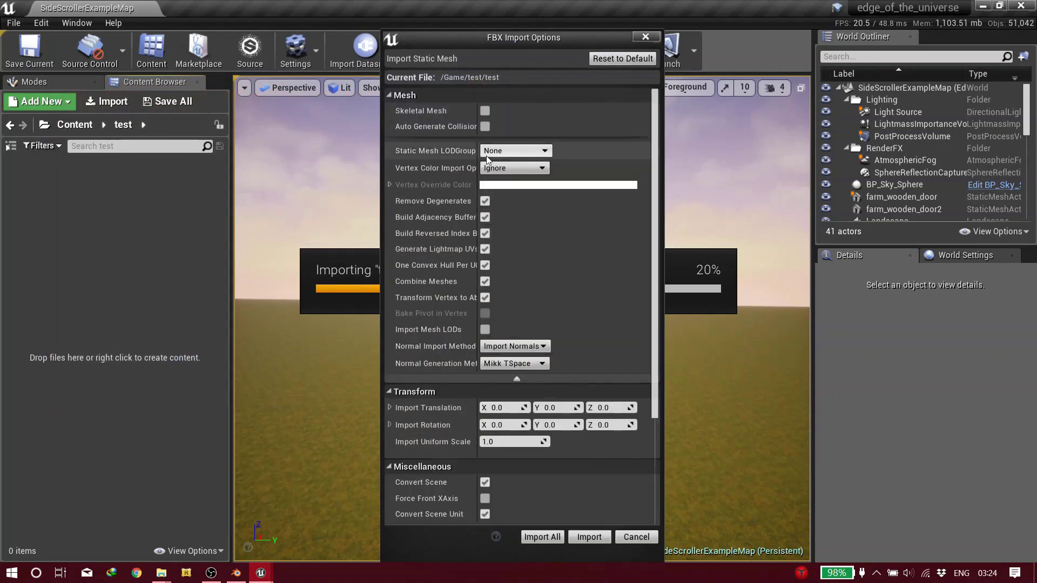
left_click(505, 377)
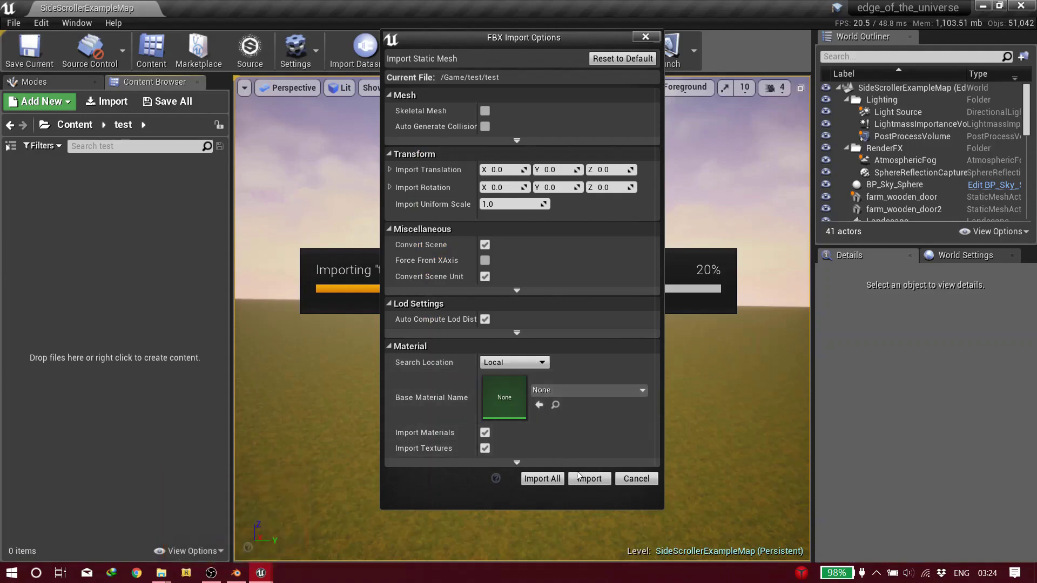
left_click(590, 478)
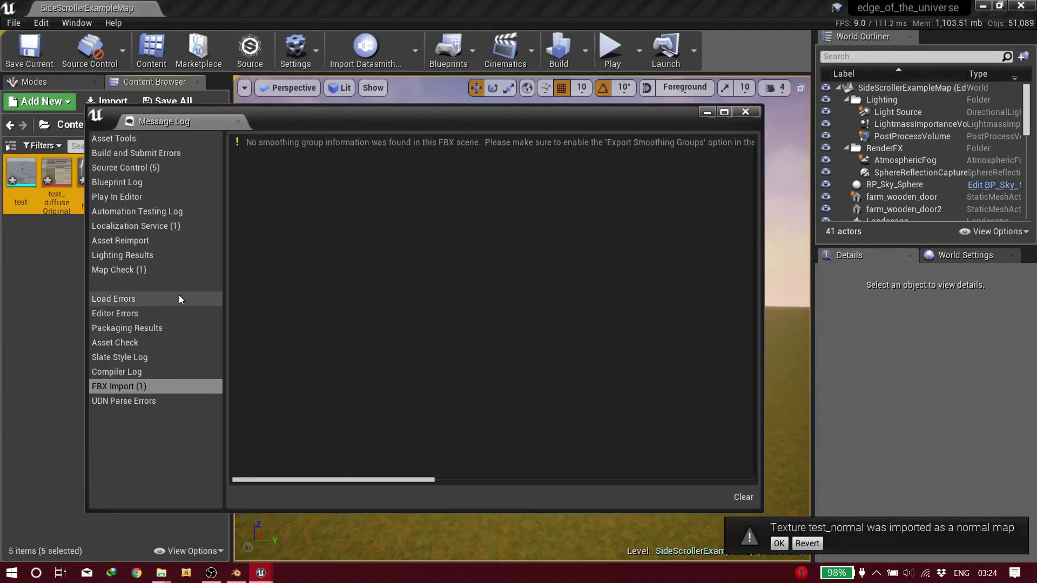
left_click(746, 112)
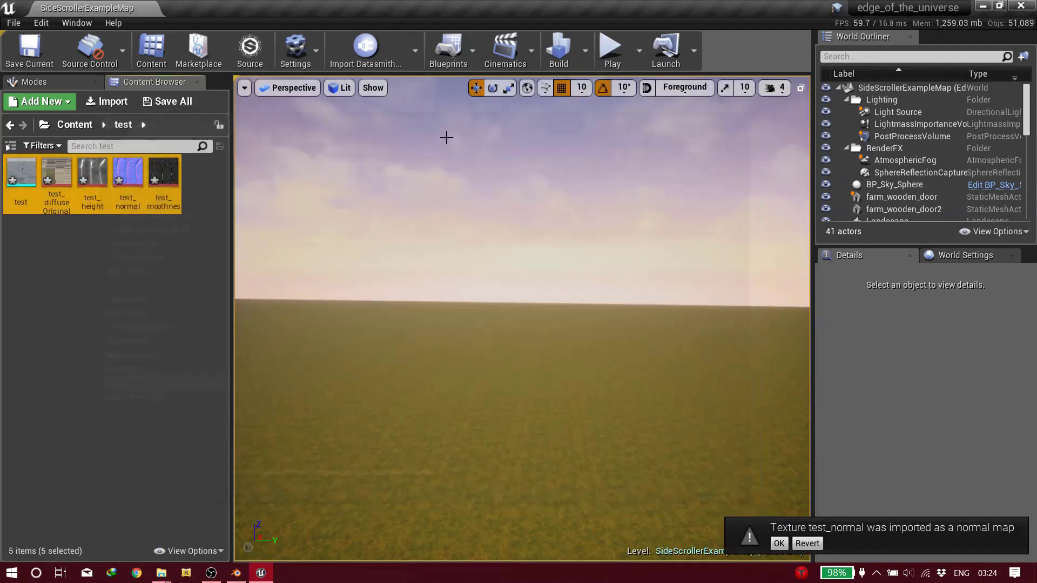
left_click(47, 254)
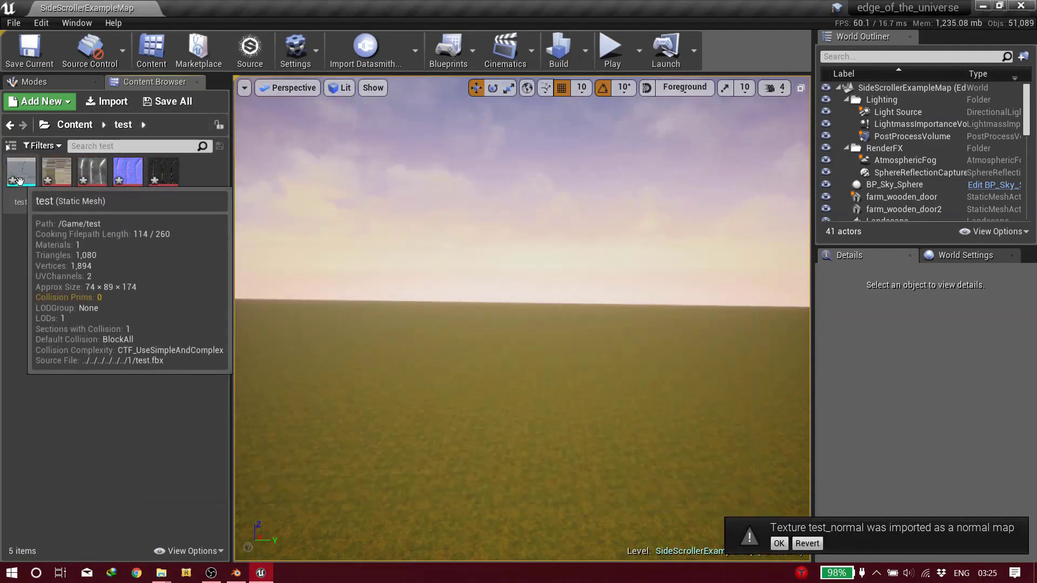
Place the test mesh in the level, inspect it up close, and delete it from the level
left_click_drag(19, 180, 331, 382)
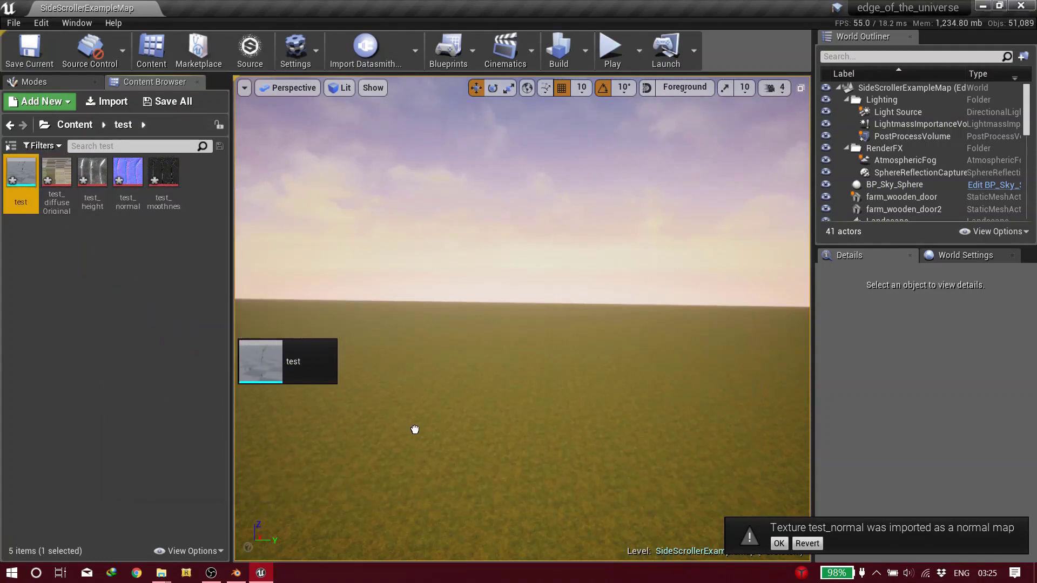
left_click_drag(440, 435, 440, 435)
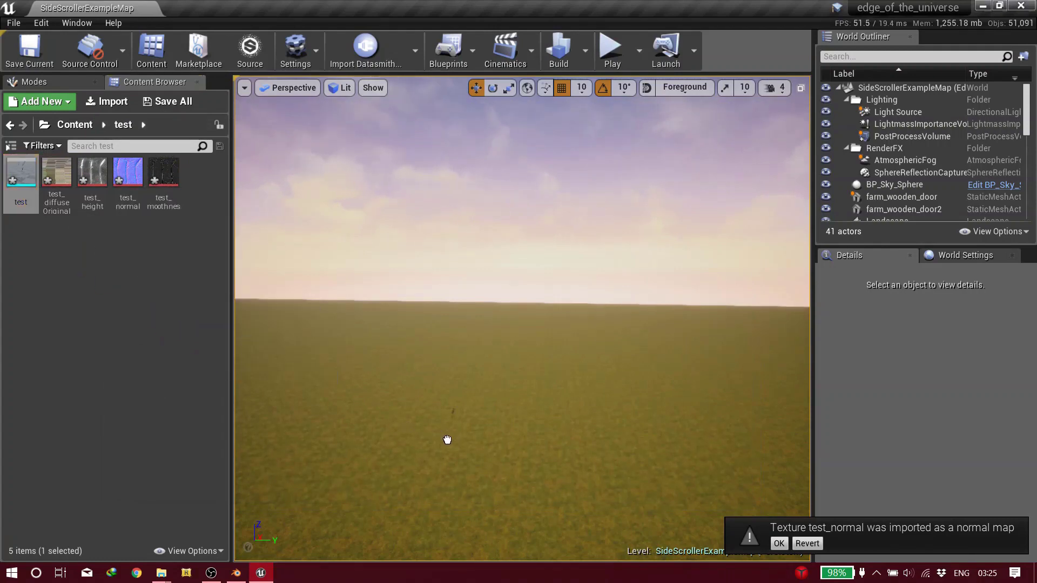
right_click_drag(447, 440, 527, 431)
key("w")
key("s")
key("w")
key("s")
key("w")
key("s")
key("Delete")
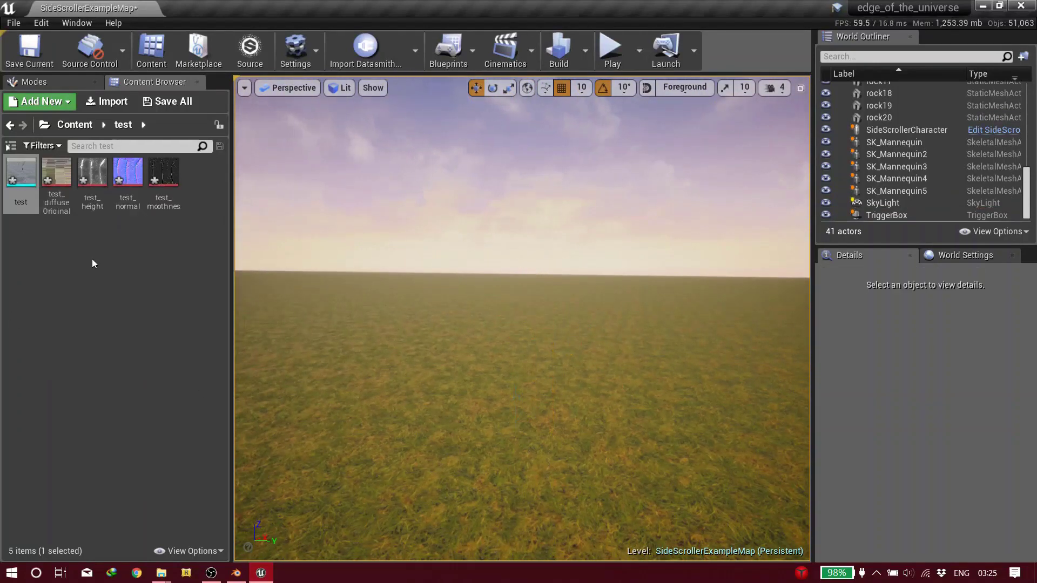
Create a material from the test_diffuseOriginal texture and open it for editing
left_click(56, 177)
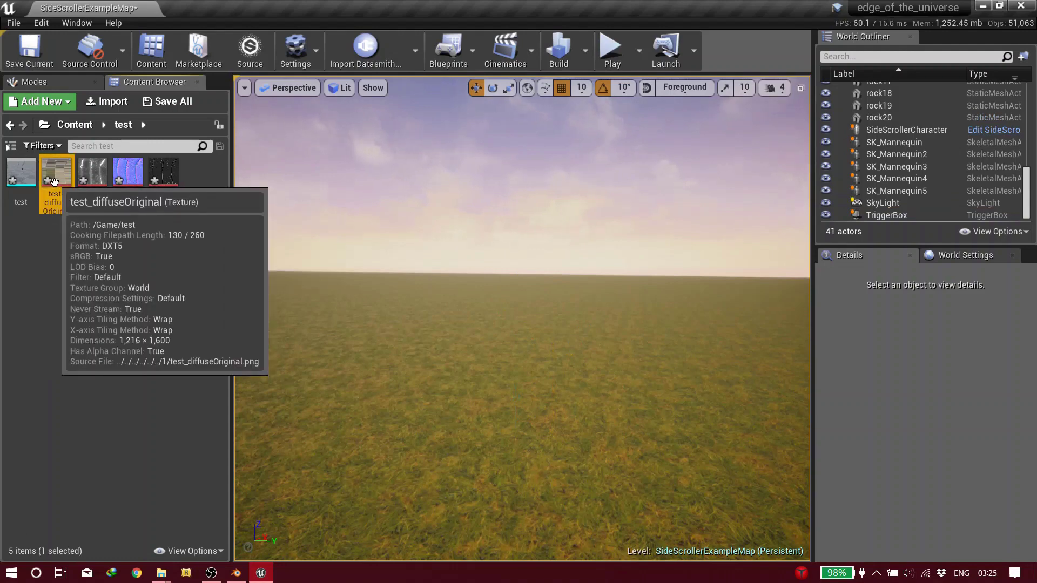
right_click(55, 183)
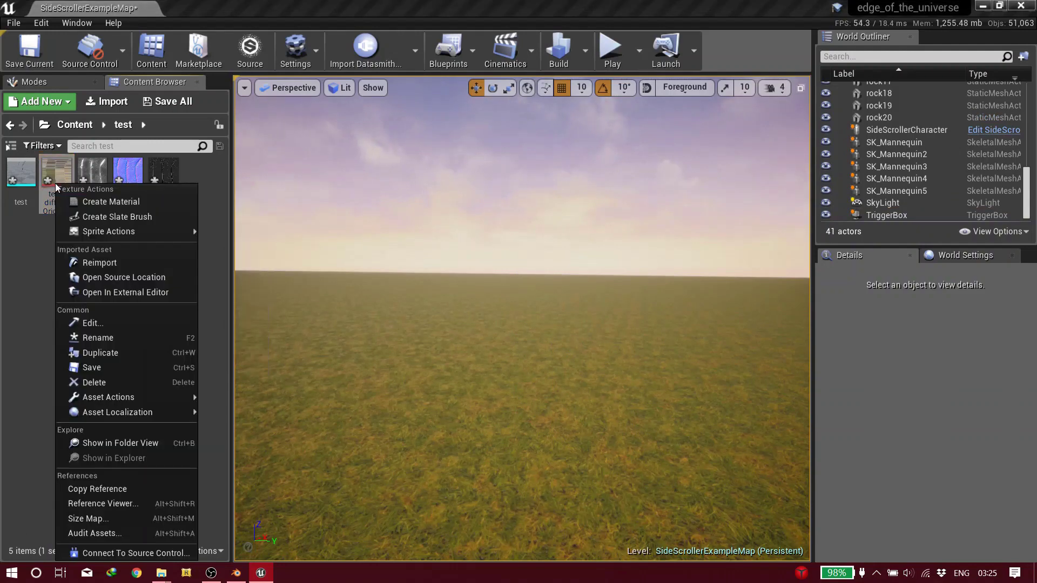
left_click(86, 203)
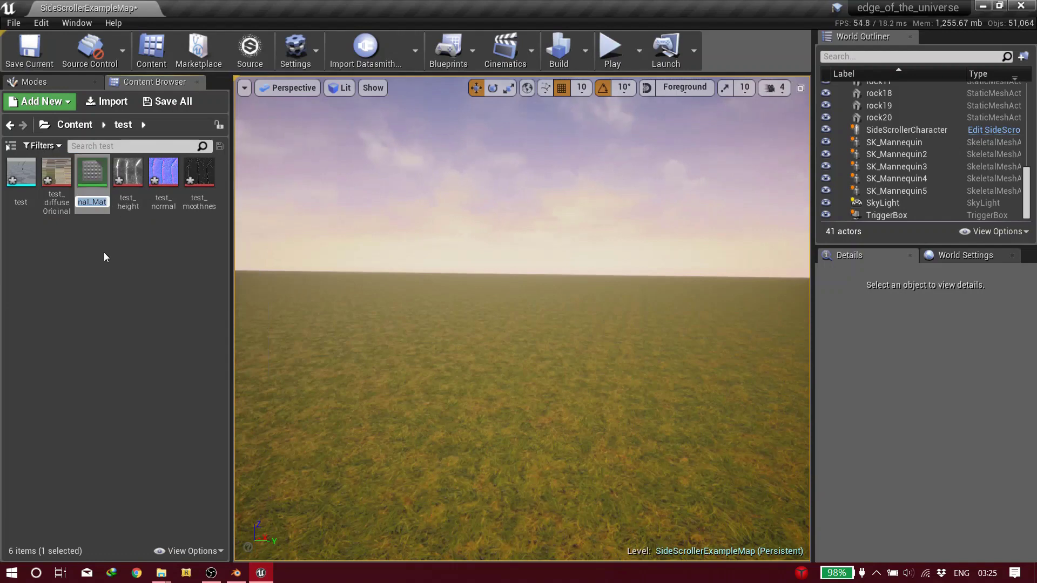
double_click(84, 176)
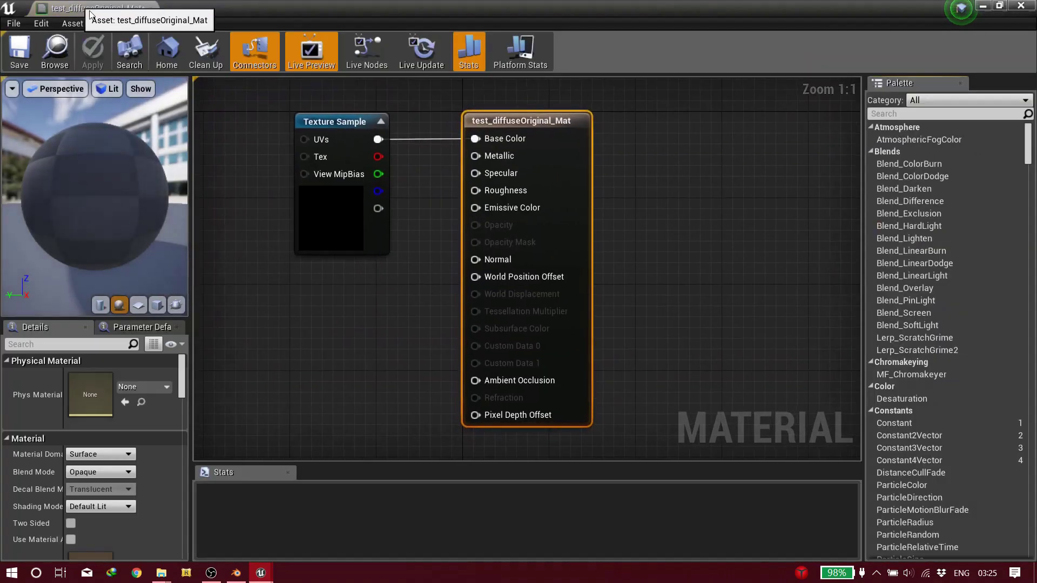
Add the test_height, test_normal and test_smoothness textures to the material graph, using a floating editor window and maximizing it when done
left_click_drag(89, 7, 424, 168)
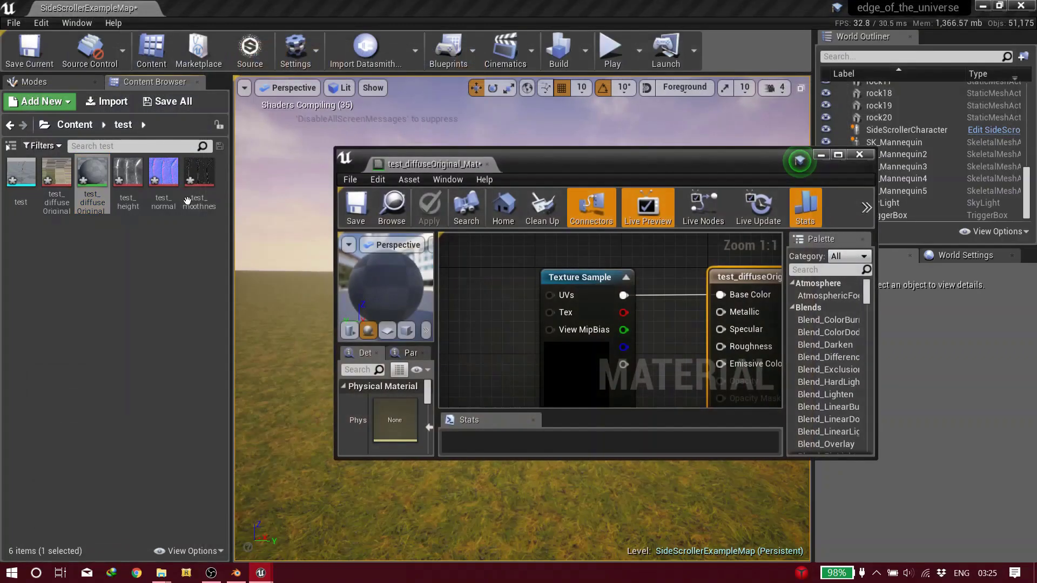
left_click(128, 178)
left_click(199, 175, "shift")
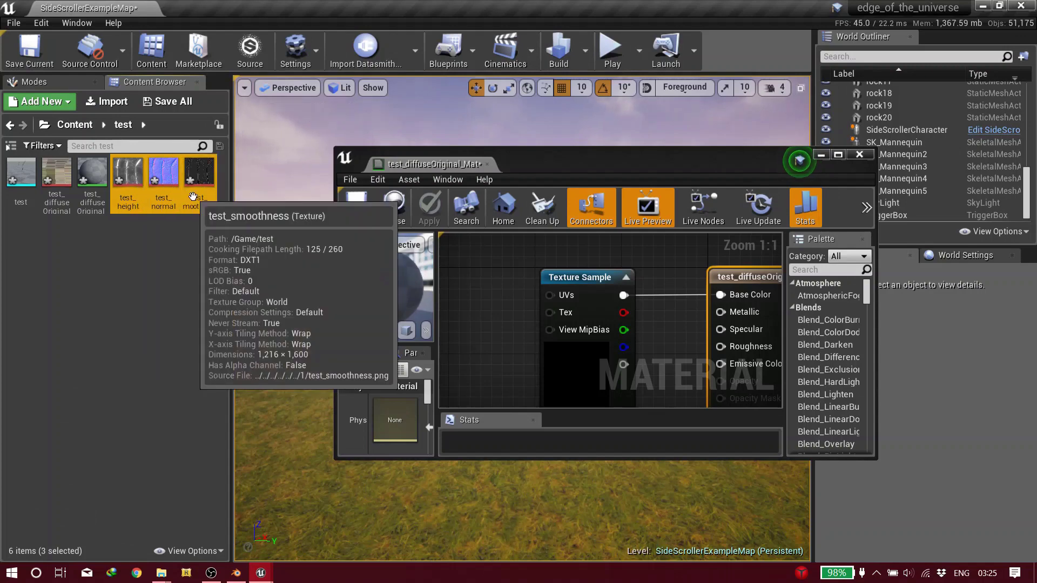
left_click_drag(142, 170, 496, 318)
double_click(594, 160)
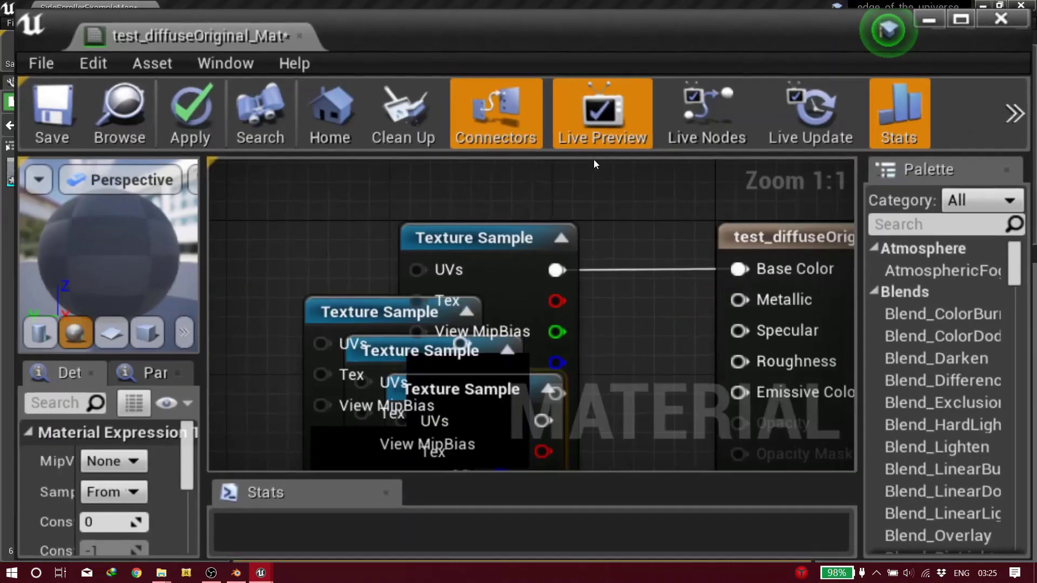
Move the diffuse and height texture nodes apart and connect the height texture's RGB output to Roughness
left_click_drag(308, 120, 216, 89)
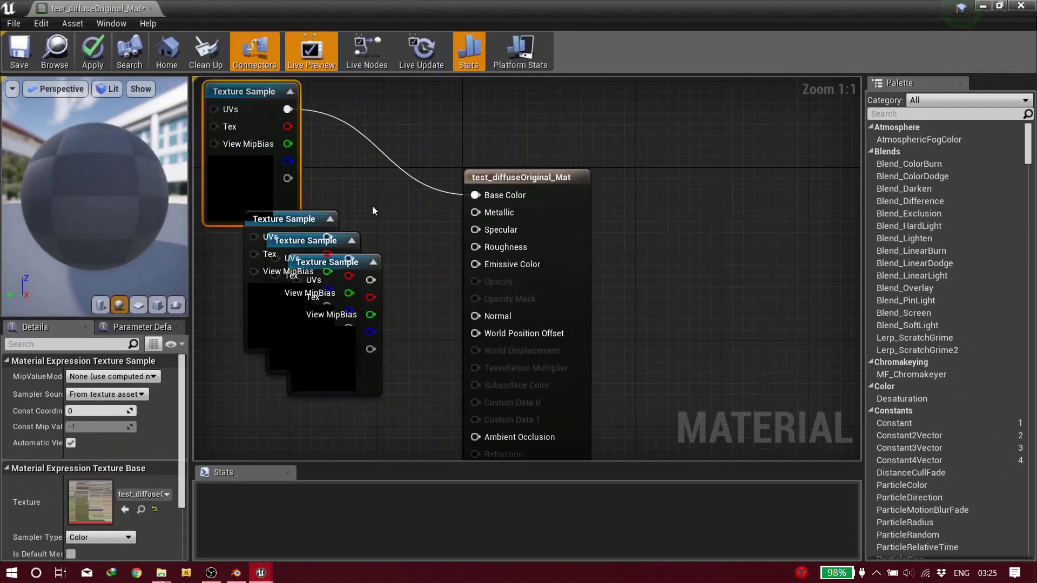
left_click(311, 213)
left_click_drag(311, 217, 189, 268)
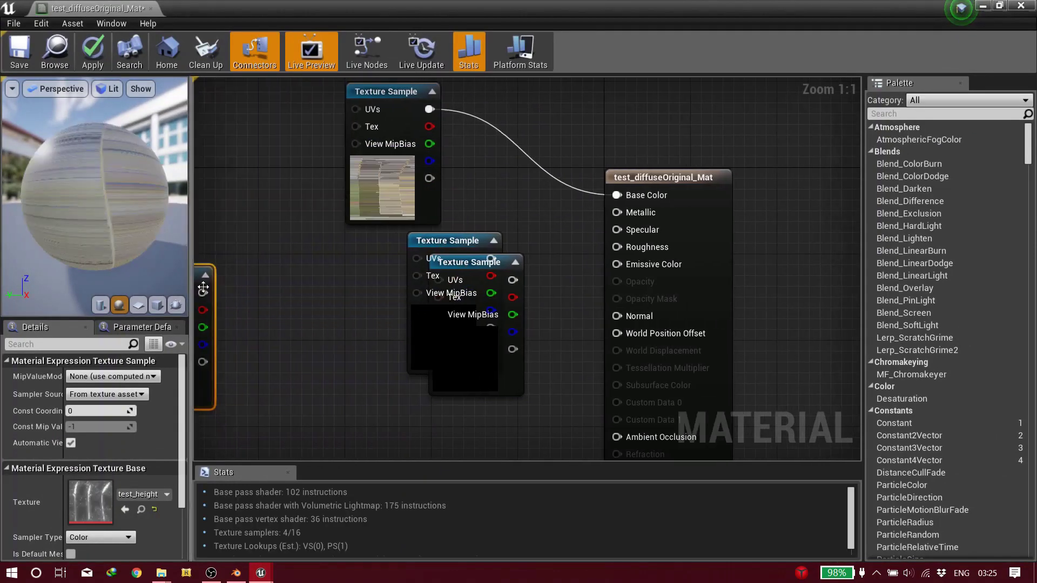
left_click_drag(597, 281, 627, 248)
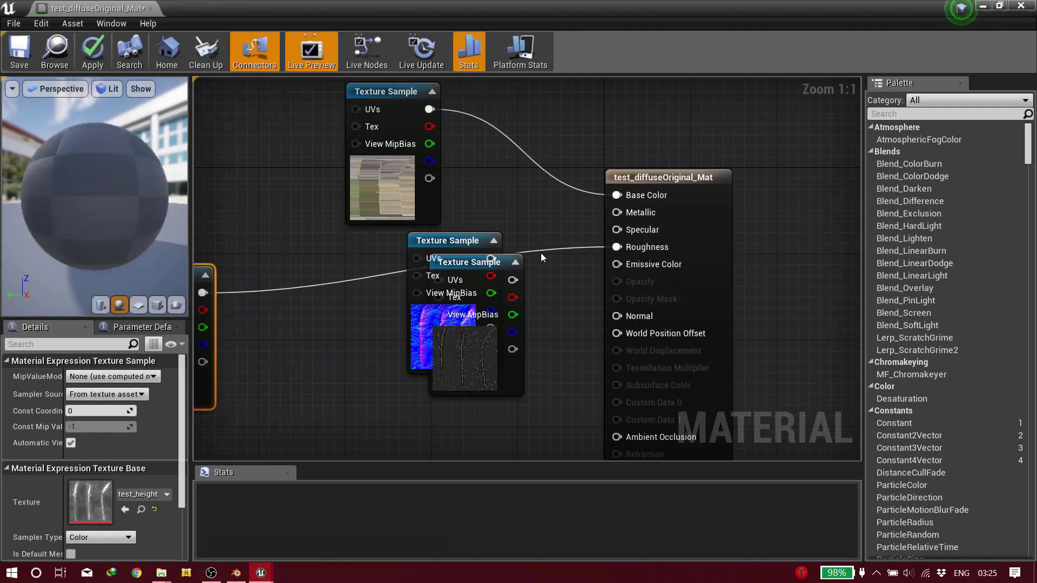
Connect the normal texture's RGB output to the material's Normal input and delete the smoothness texture node
left_click_drag(485, 247, 639, 316)
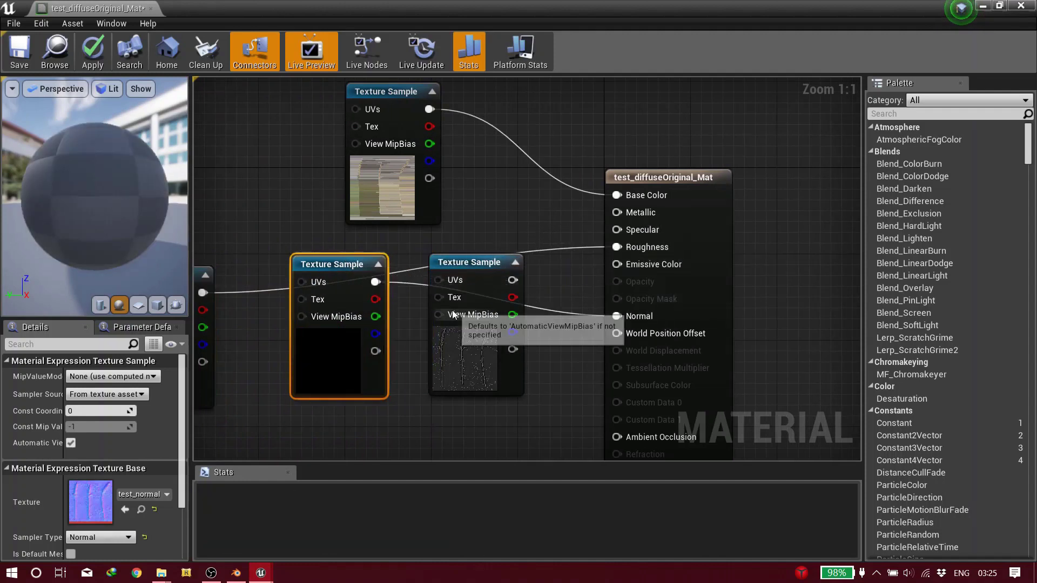
left_click(476, 276)
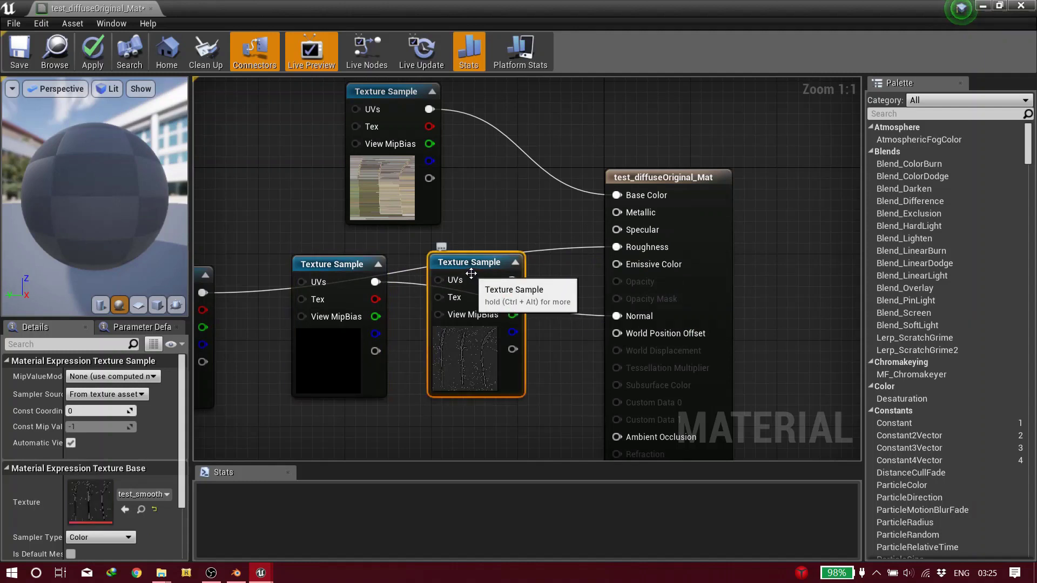
key("Delete")
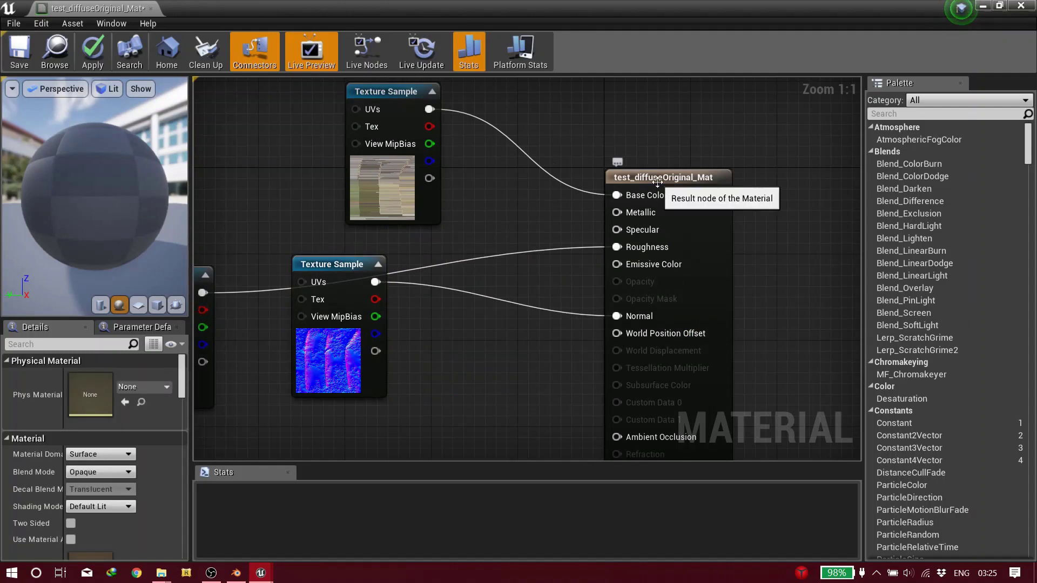
Make the material two-sided, with the Two Sided Foliage shading model and the Masked blend mode
left_click(657, 181)
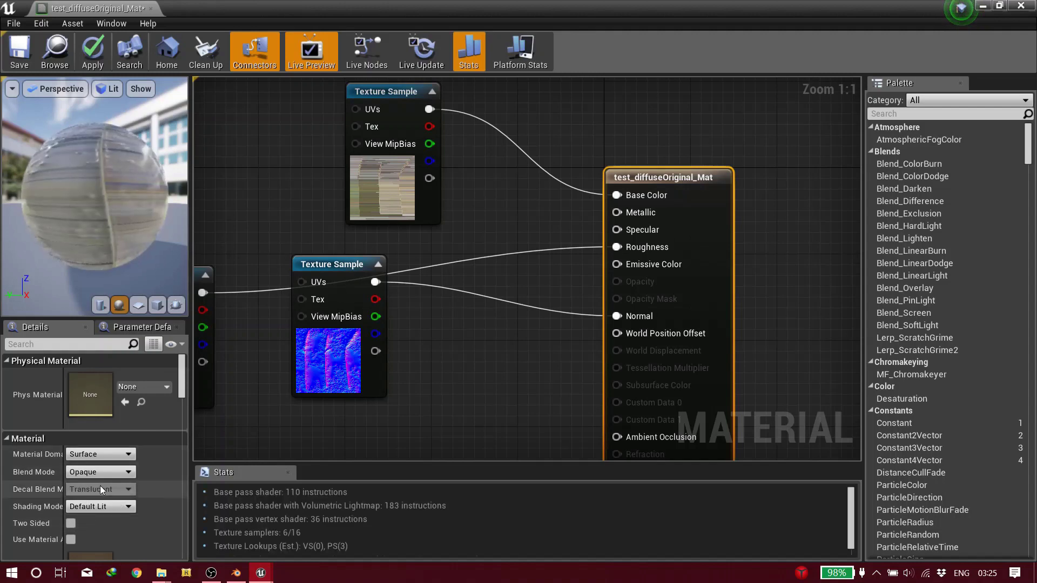
left_click(71, 522)
left_click(92, 506)
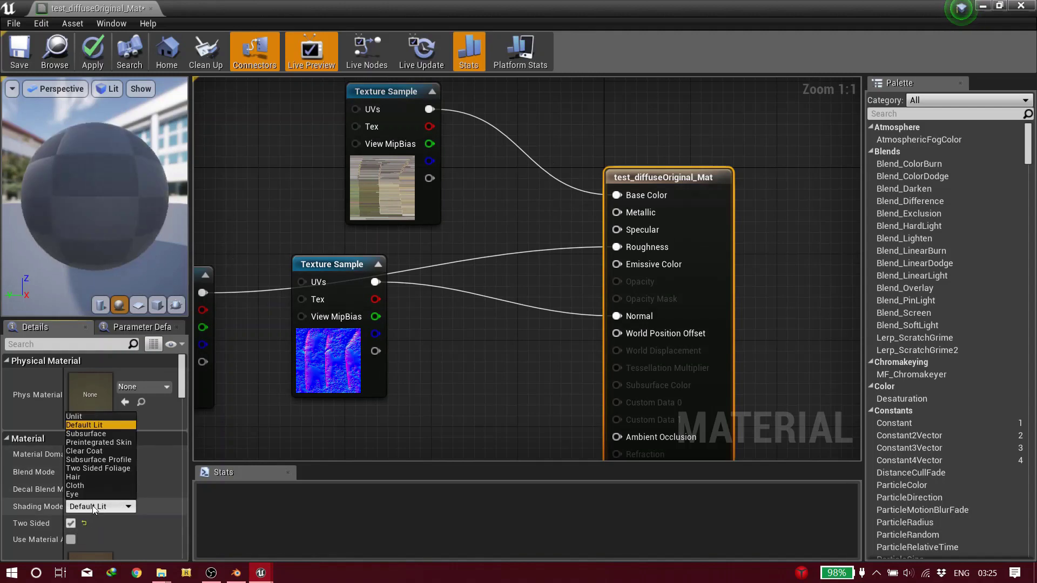
left_click(101, 468)
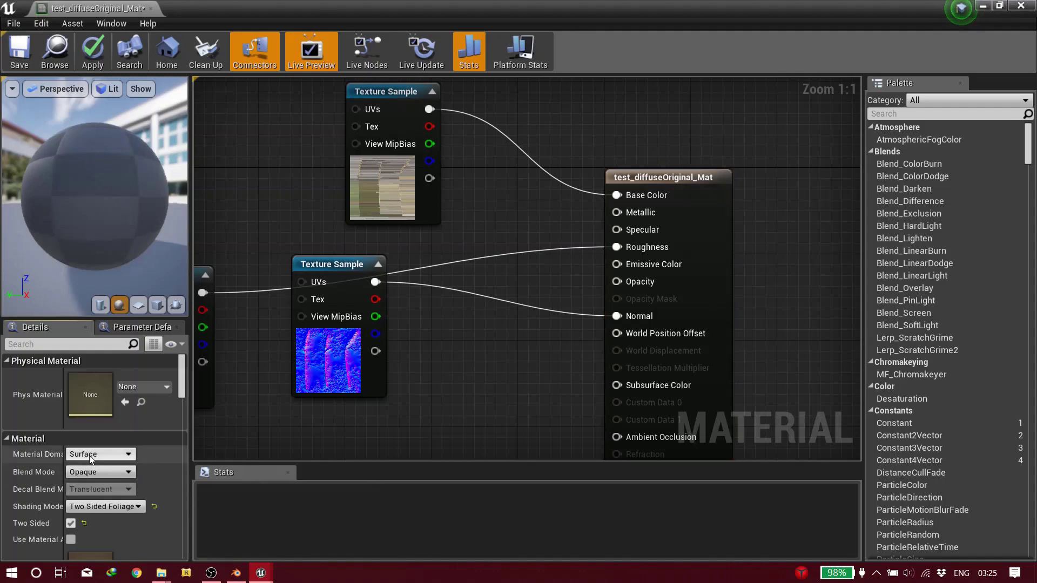
left_click(90, 469)
left_click(93, 490)
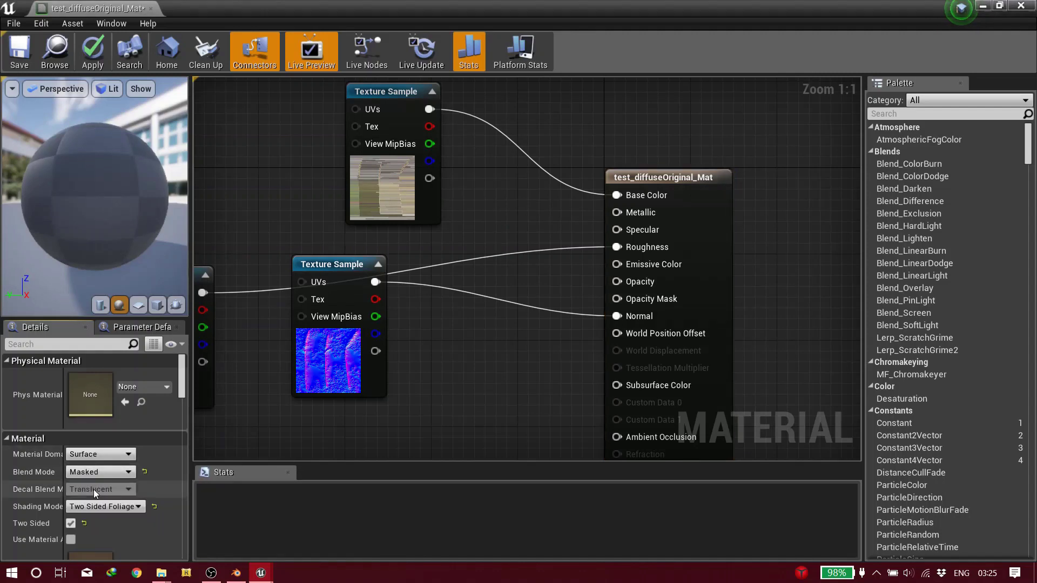
Connect the diffuse texture's alpha output to both Opacity and Opacity Mask on the material node
right_click_drag(422, 354, 364, 390)
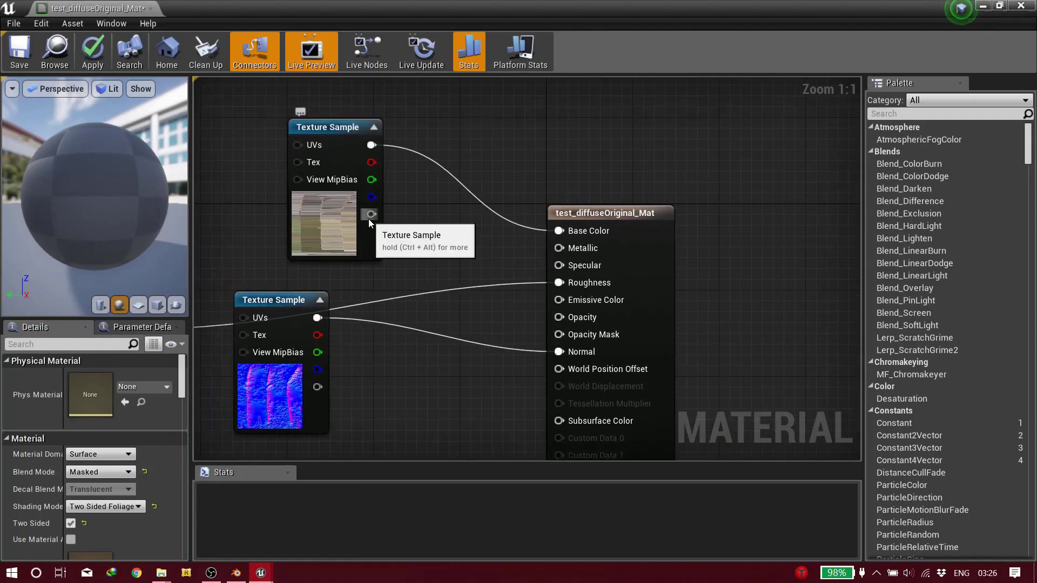
left_click_drag(371, 214, 571, 316)
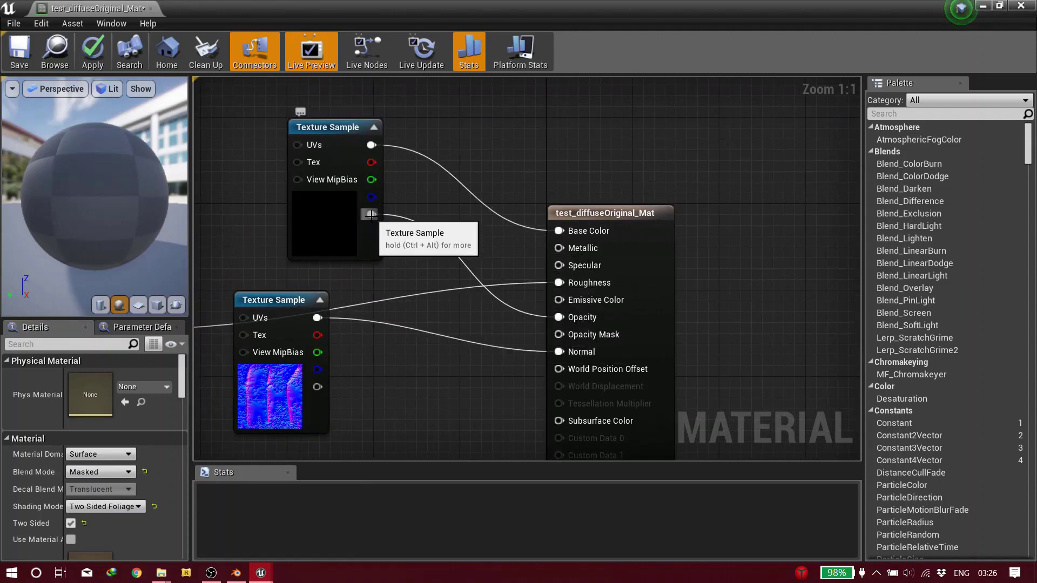
left_click_drag(371, 214, 591, 335)
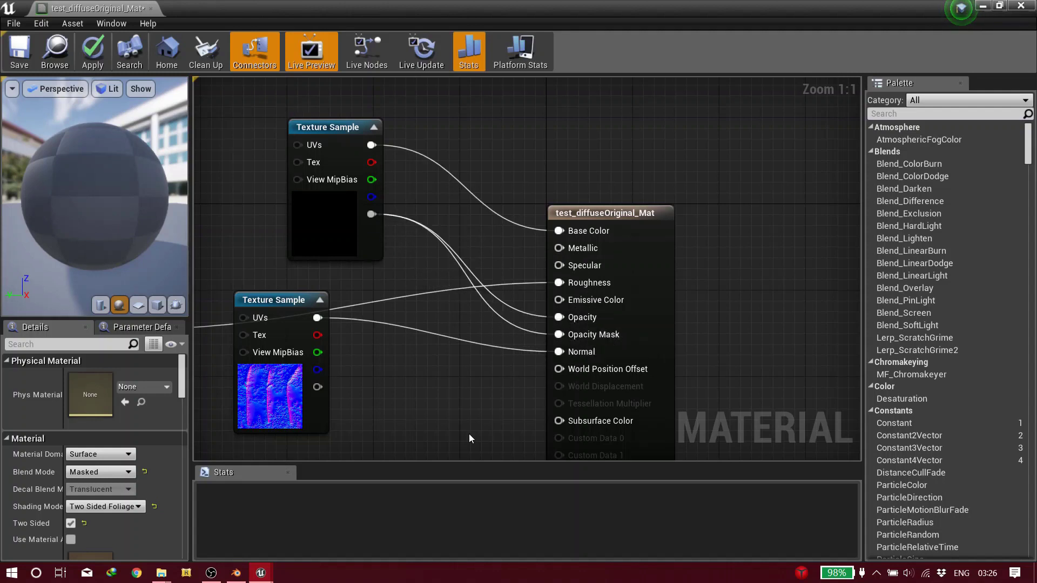
right_click_drag(469, 433, 502, 284)
scroll(481, 326, "down", 2)
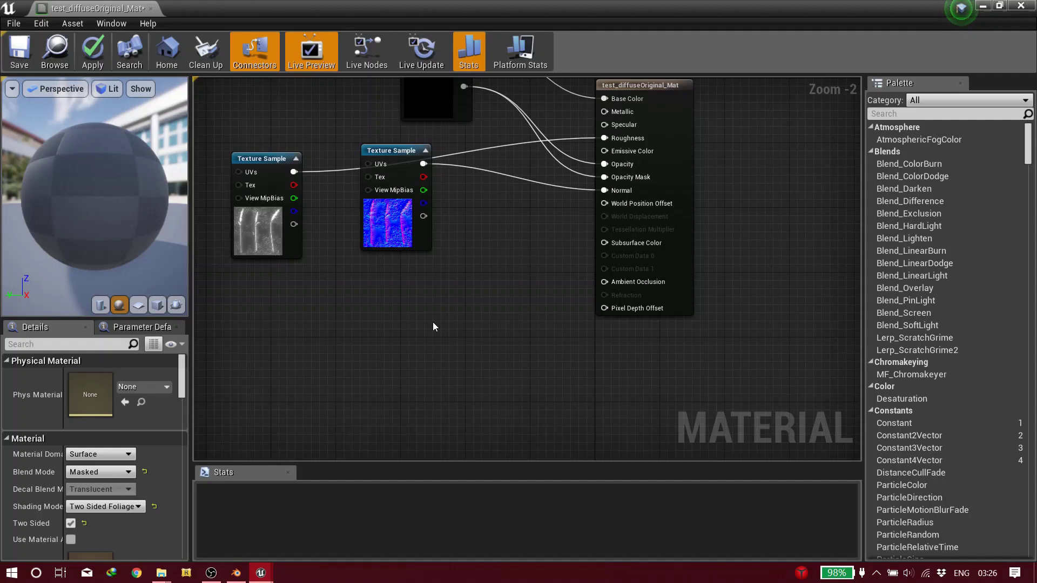
Add a SimpleGrassWind function node to the material graph below the texture nodes
left_click_drag(135, 216, 85, 203)
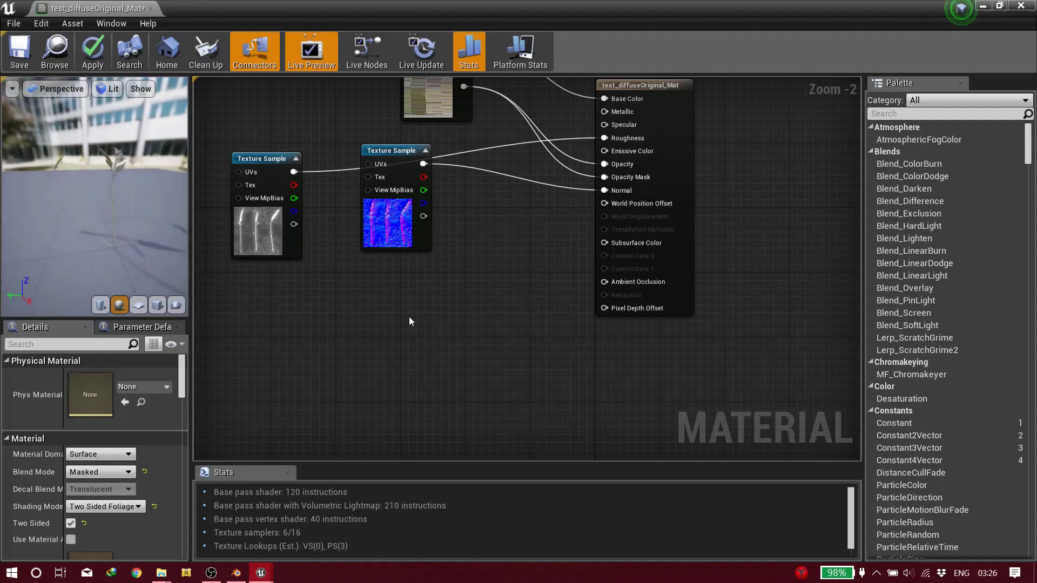
right_click(427, 324)
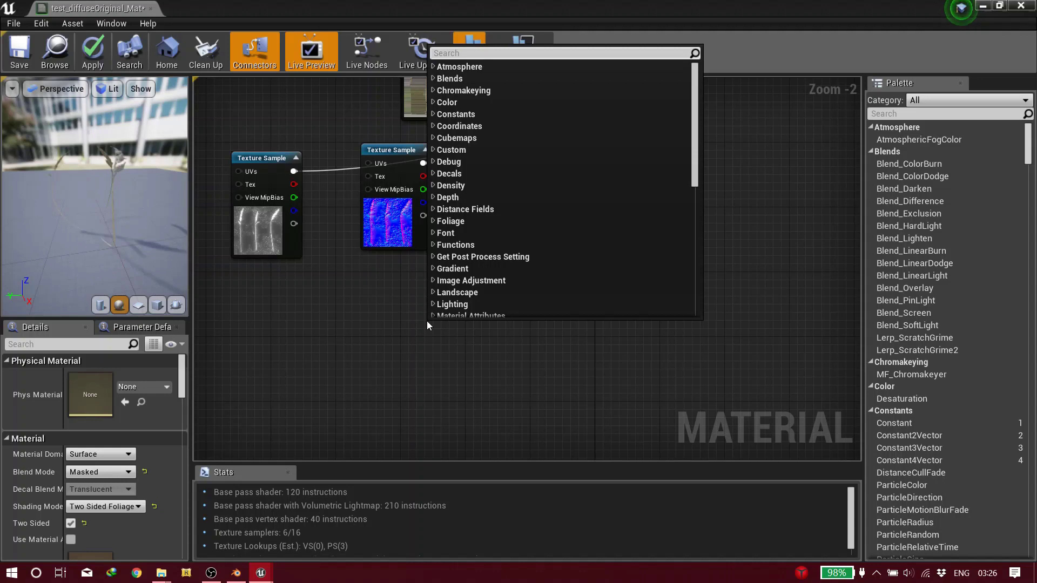
type("wind")
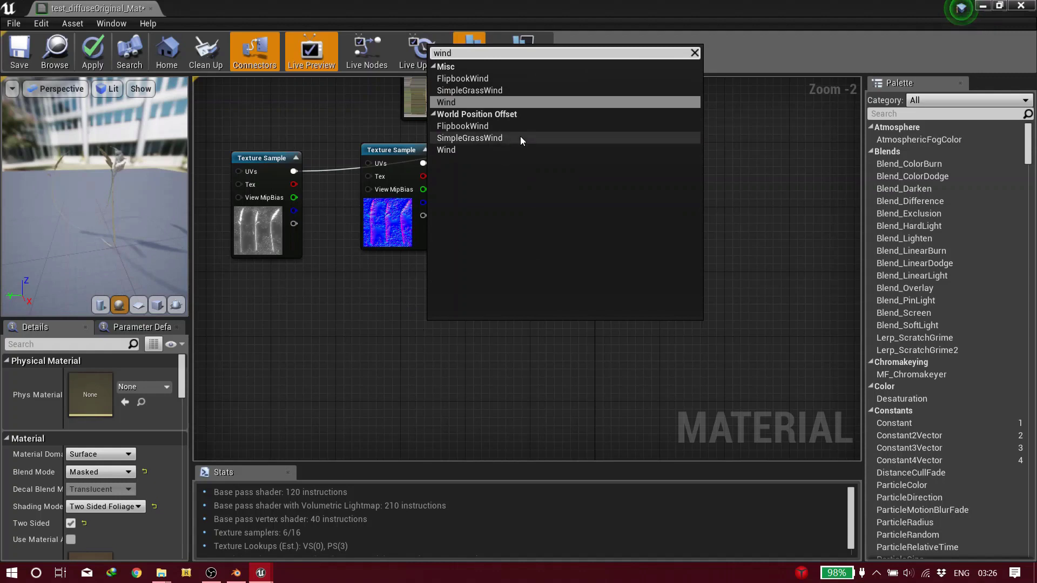
left_click(520, 138)
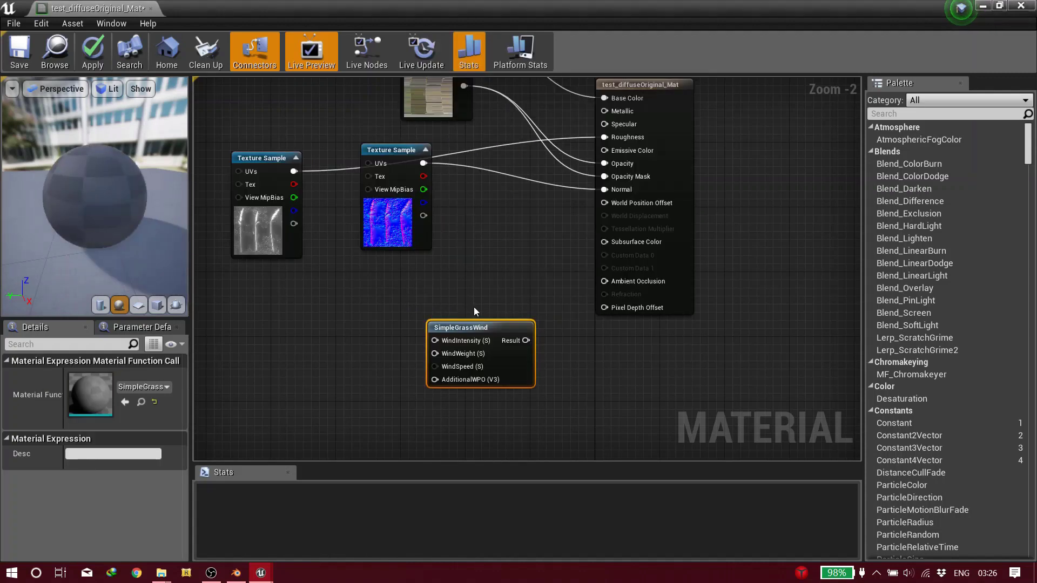
Create three scalar parameter nodes beside the SimpleGrassWind node
right_click_drag(467, 311, 504, 263)
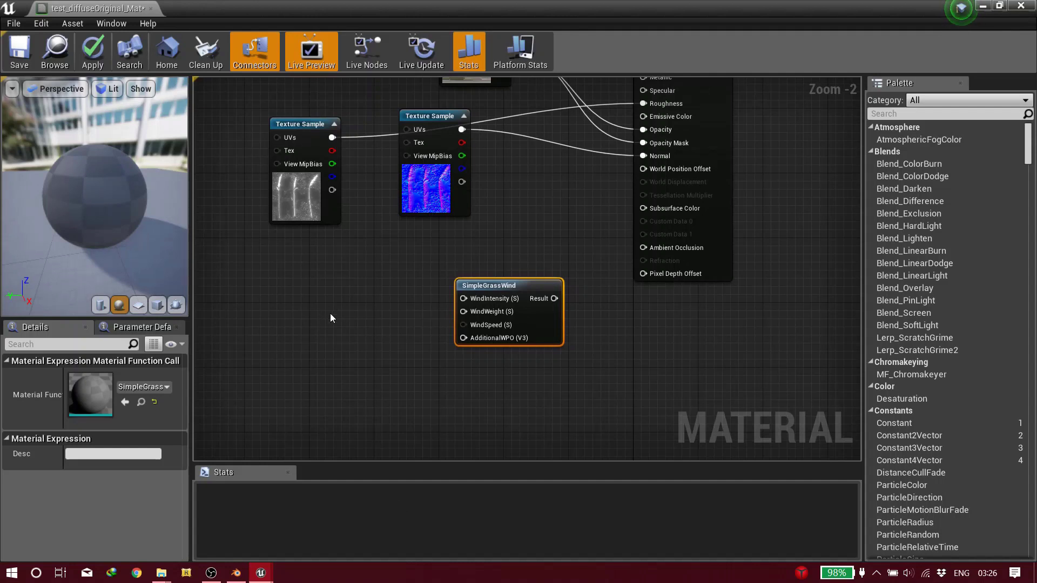
left_click(342, 308)
type("ssssssssssss")
left_click(319, 326)
type("s")
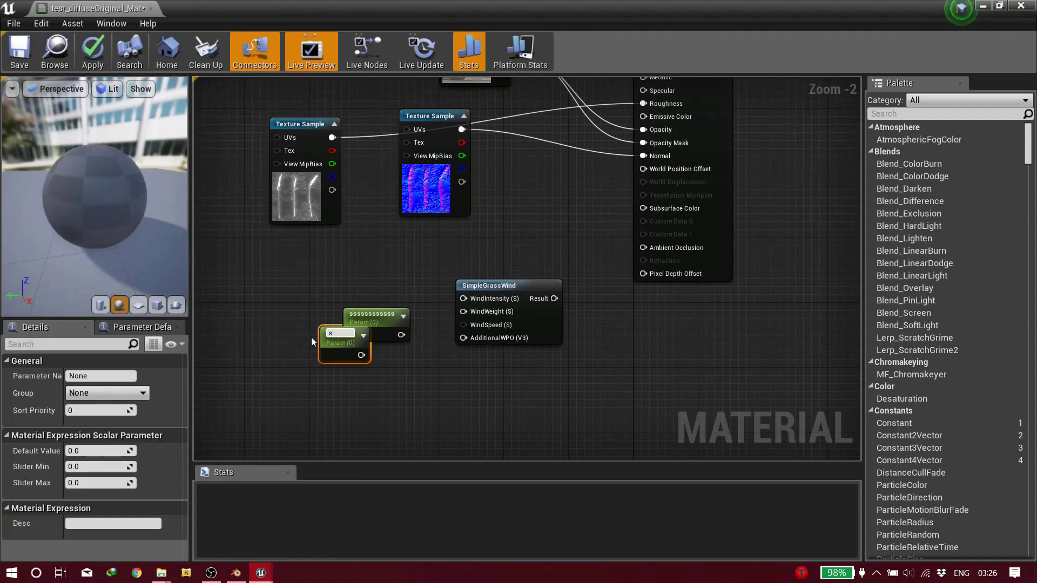
type("s")
left_click(270, 352)
left_click(259, 357)
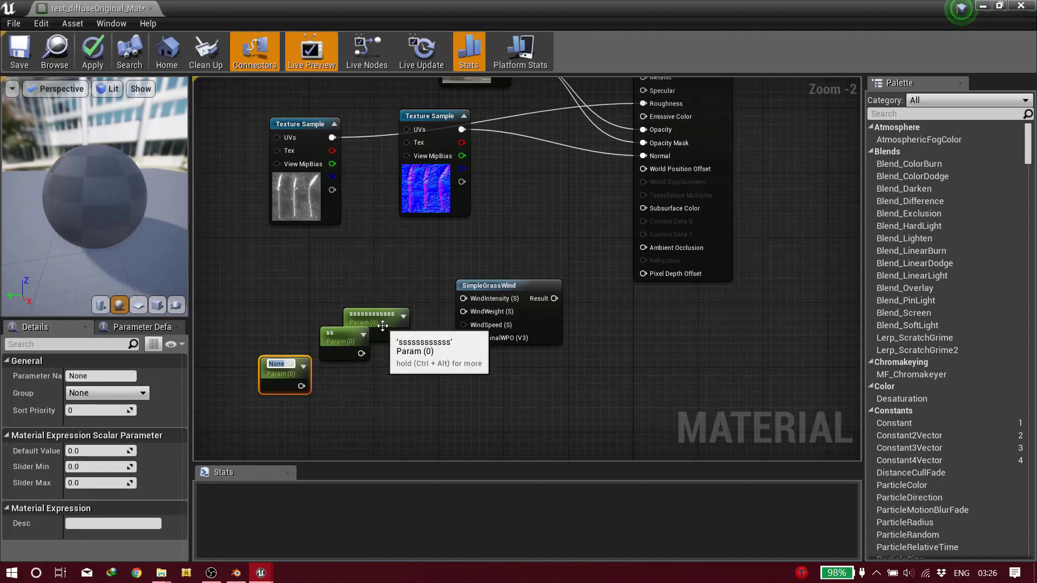
Name the three scalar parameters speed, intnsity and weghit
left_click_drag(382, 326, 365, 313)
left_click(119, 376)
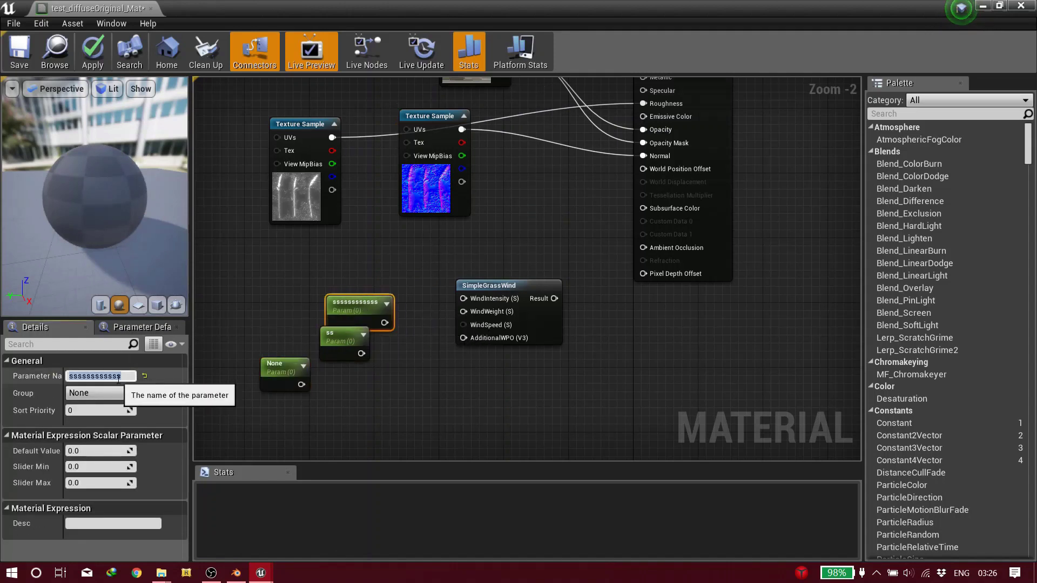
key("Return")
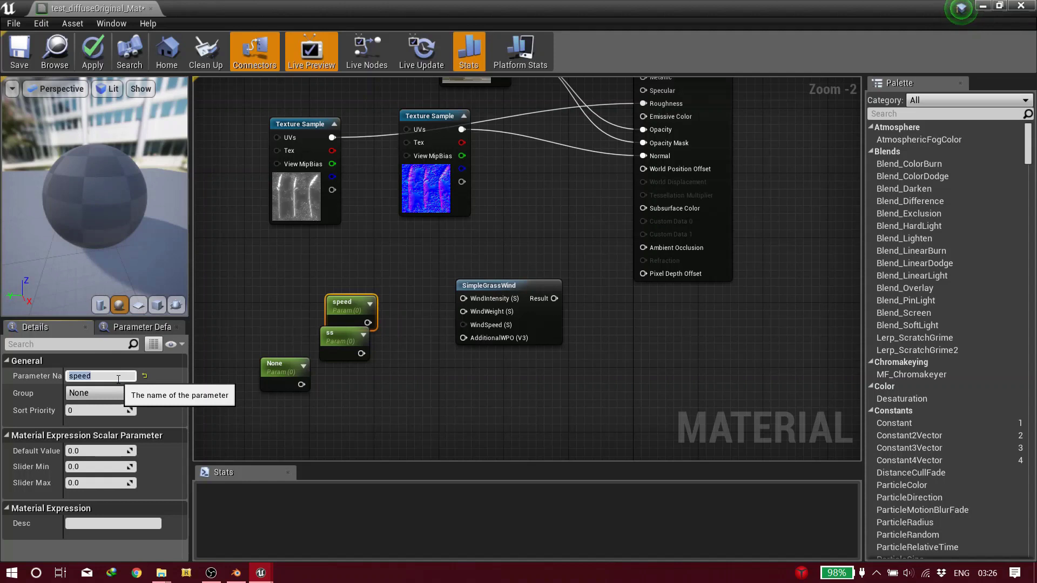
left_click(278, 369)
left_click(98, 376)
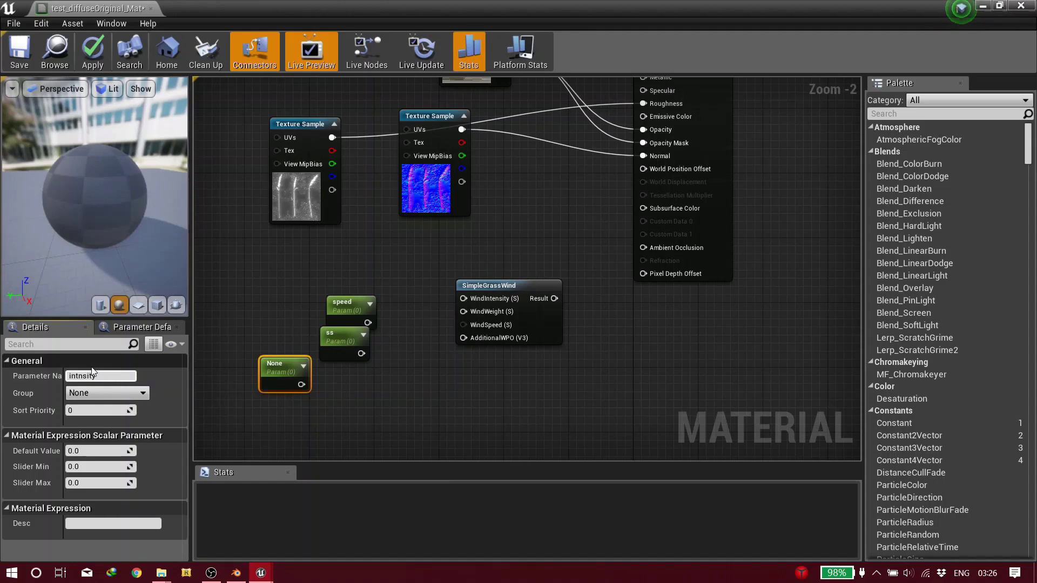
type("intnsity")
key("Return")
left_click(332, 346)
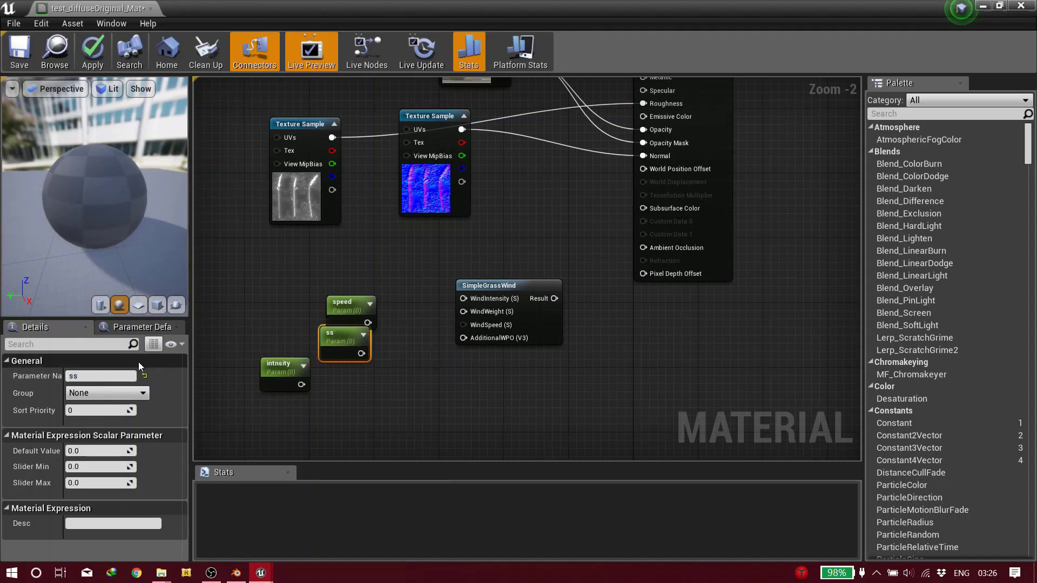
left_click(116, 376)
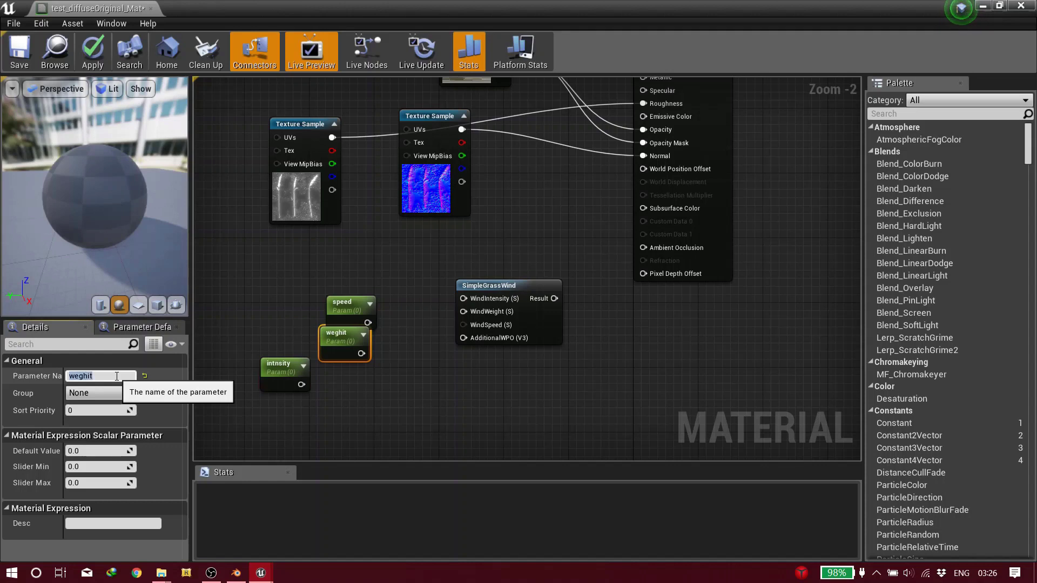
Connect intnsity to WindIntensity, weghit to WindWeight and speed to AdditionalWPO, arranging the parameter nodes in that order
left_click_drag(338, 302, 298, 295)
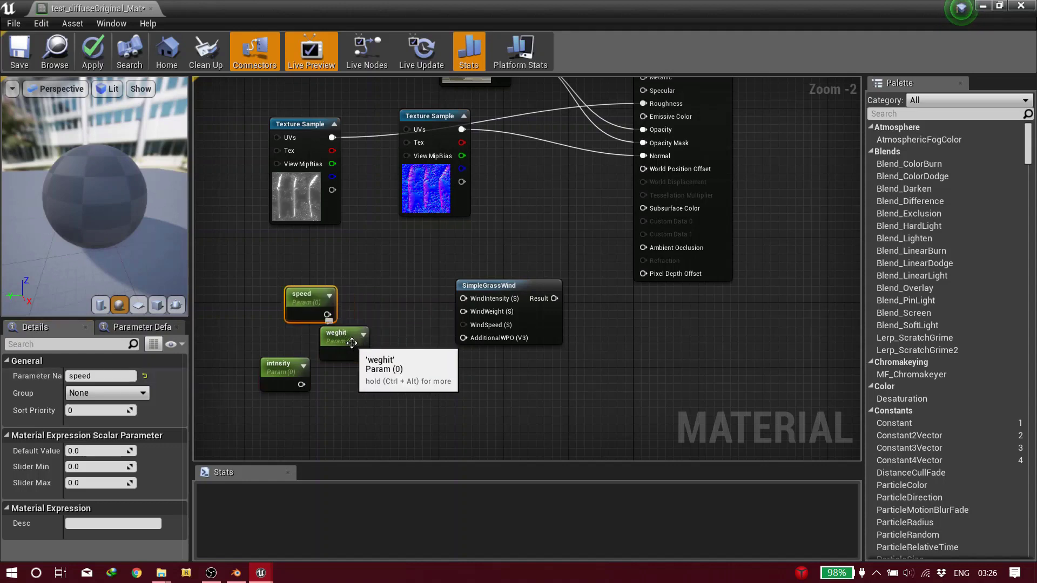
left_click_drag(361, 353, 463, 311)
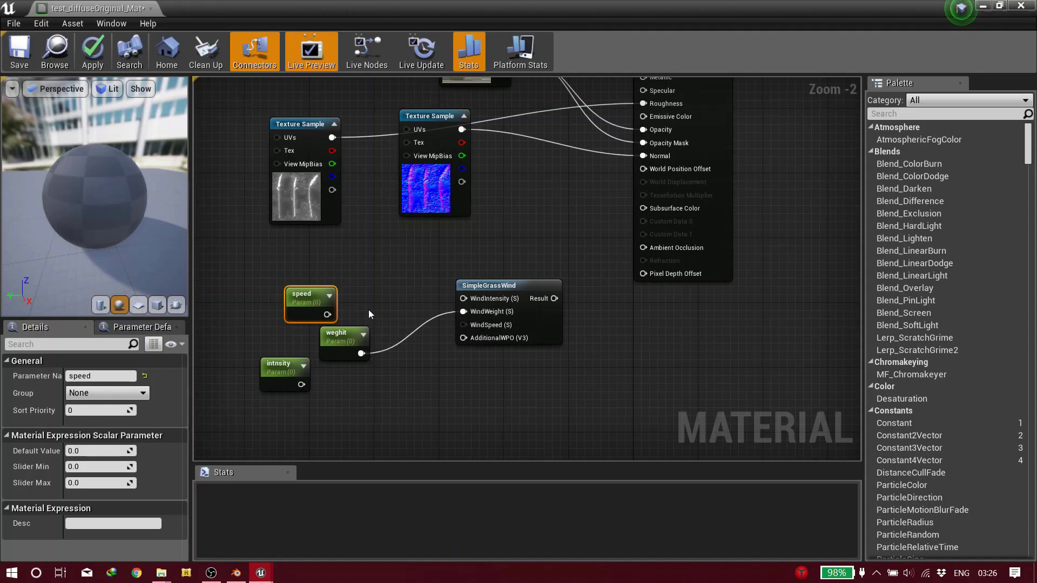
left_click_drag(327, 314, 470, 338)
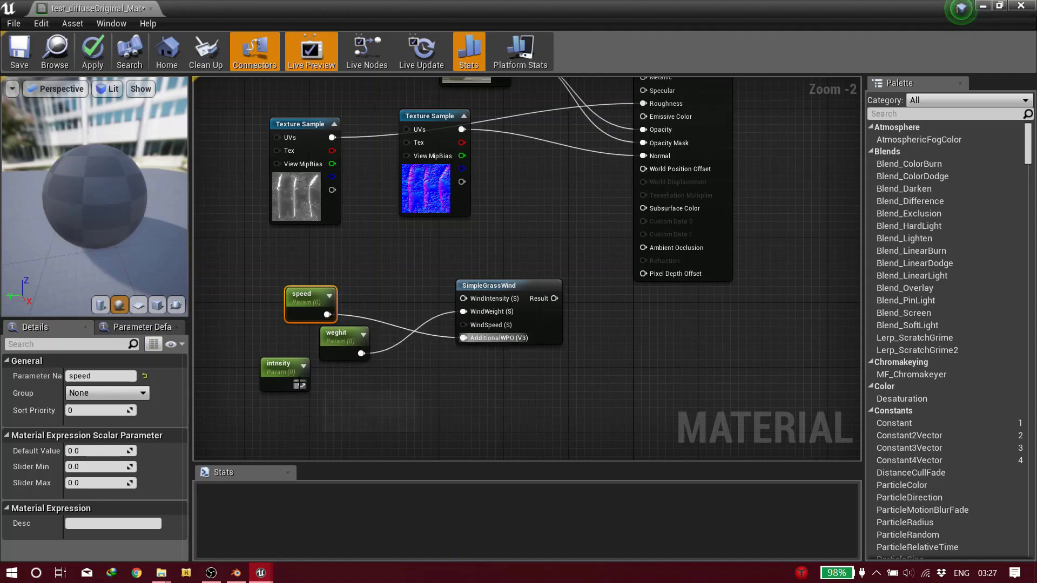
left_click_drag(302, 384, 463, 299)
left_click_drag(303, 295, 377, 393)
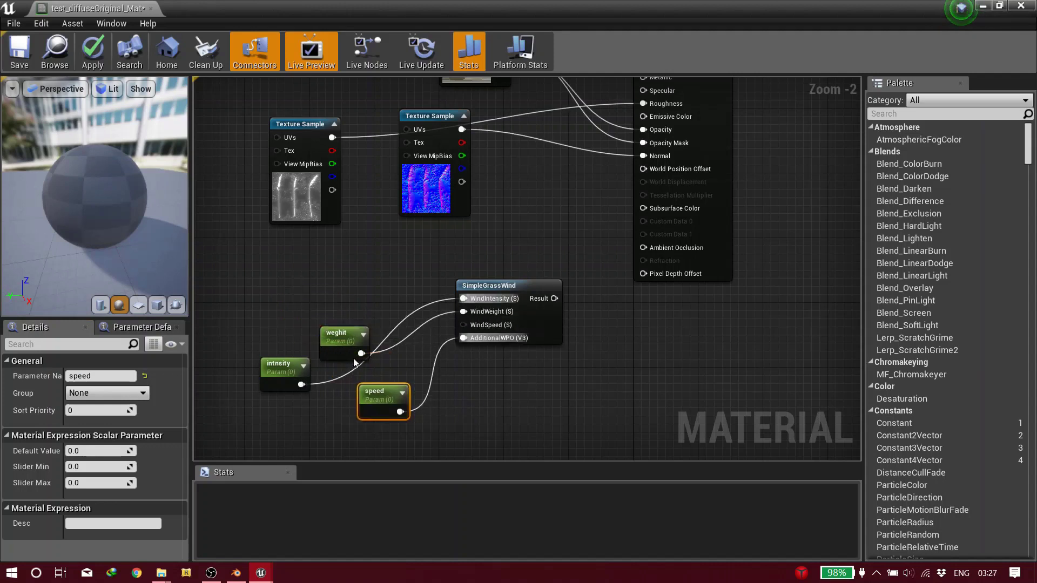
left_click_drag(343, 348, 374, 350)
left_click_drag(283, 373, 307, 302)
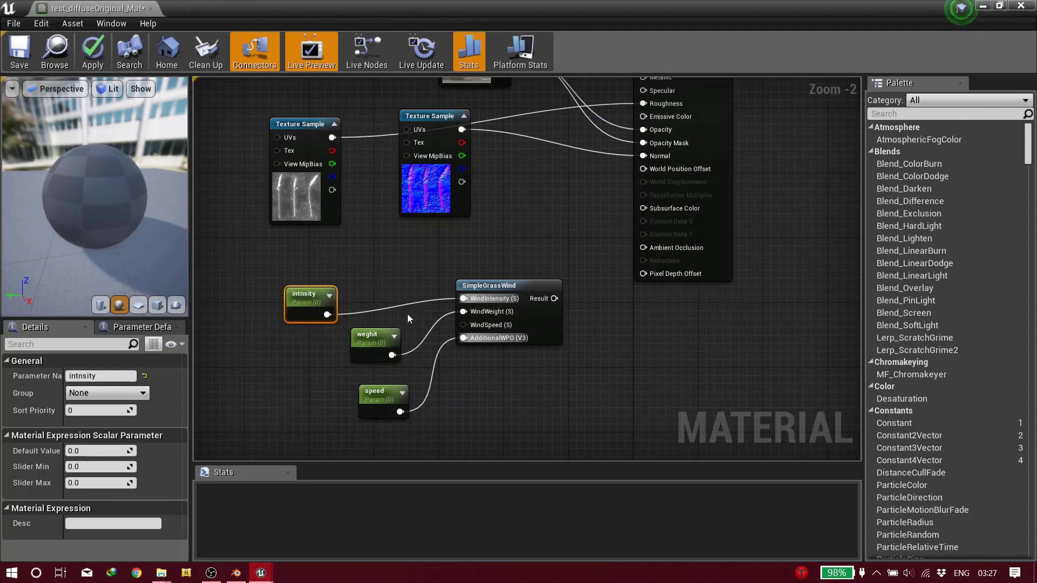
Connect the SimpleGrassWind result to World Position Offset and spread the diffuse and normal texture nodes apart
right_click_drag(573, 300, 518, 351)
left_click_drag(536, 243, 588, 220)
right_click_drag(411, 111, 490, 223)
left_click_drag(490, 224, 393, 208)
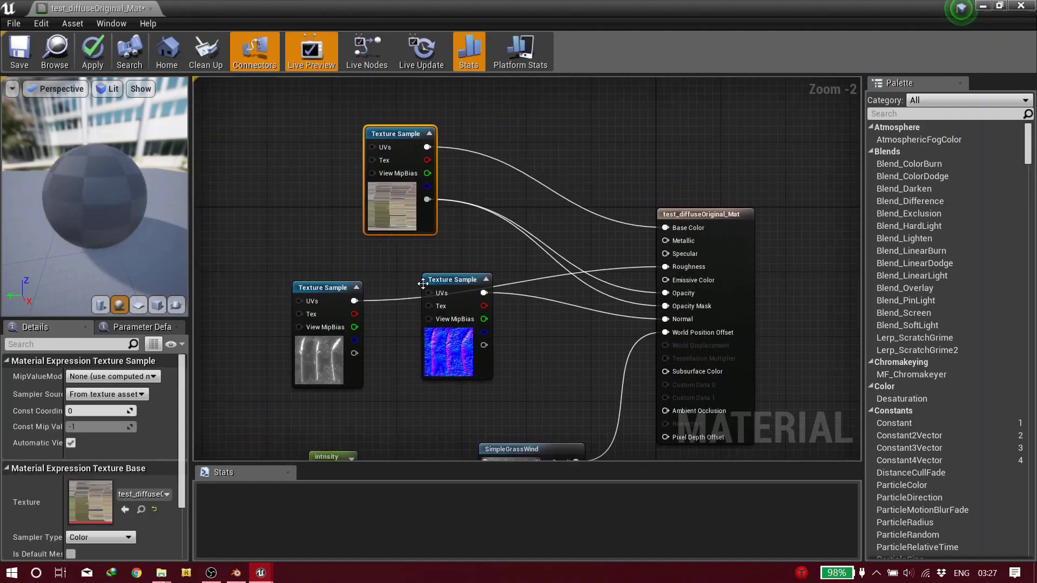
left_click_drag(450, 280, 433, 317)
left_click_drag(426, 232, 417, 207)
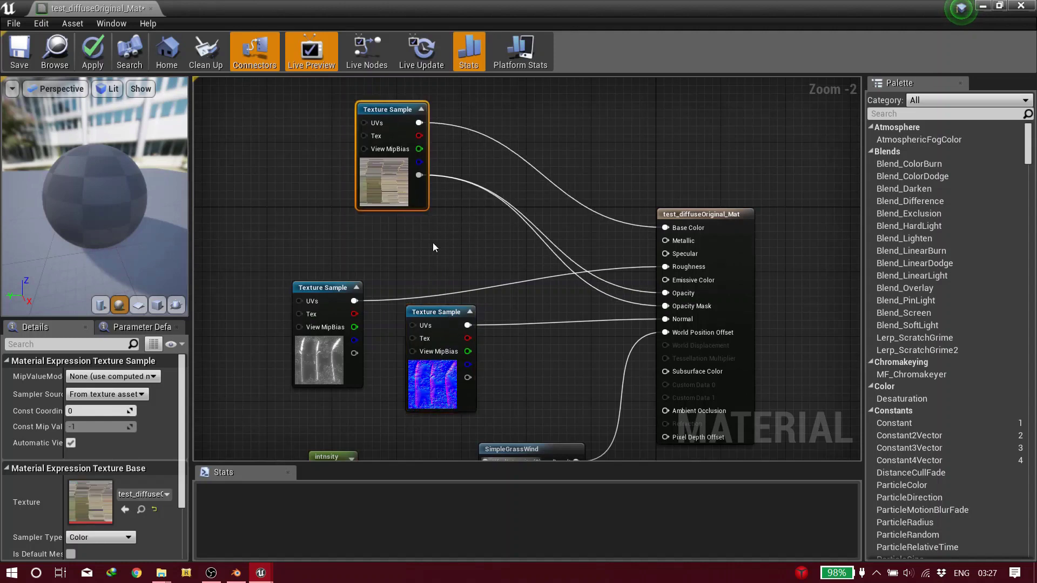
Add a Constant3Vector and a Multiply node between the diffuse texture and the material node, making room around them
left_click(475, 238)
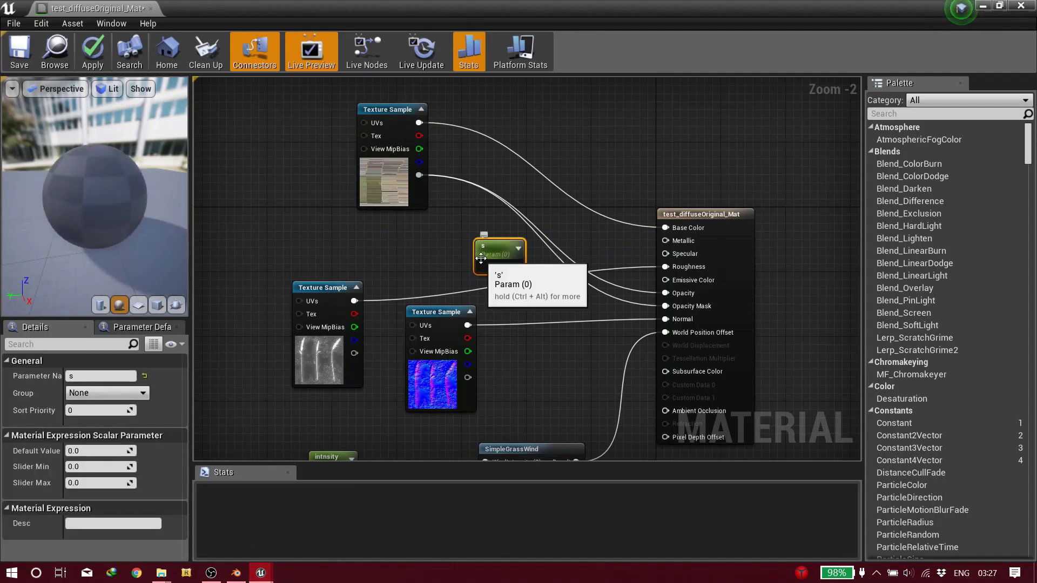
key("Delete")
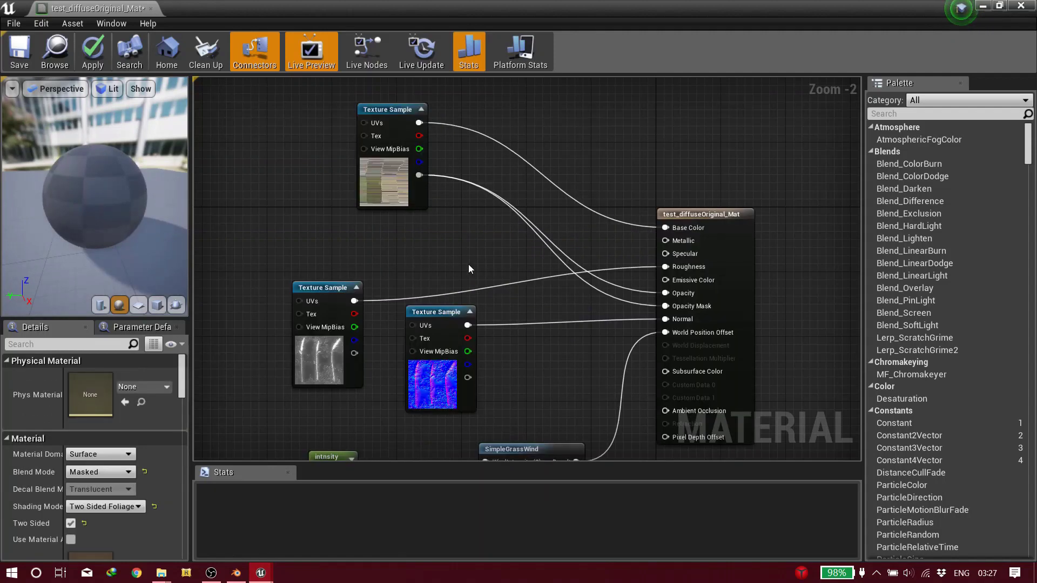
left_click(411, 262)
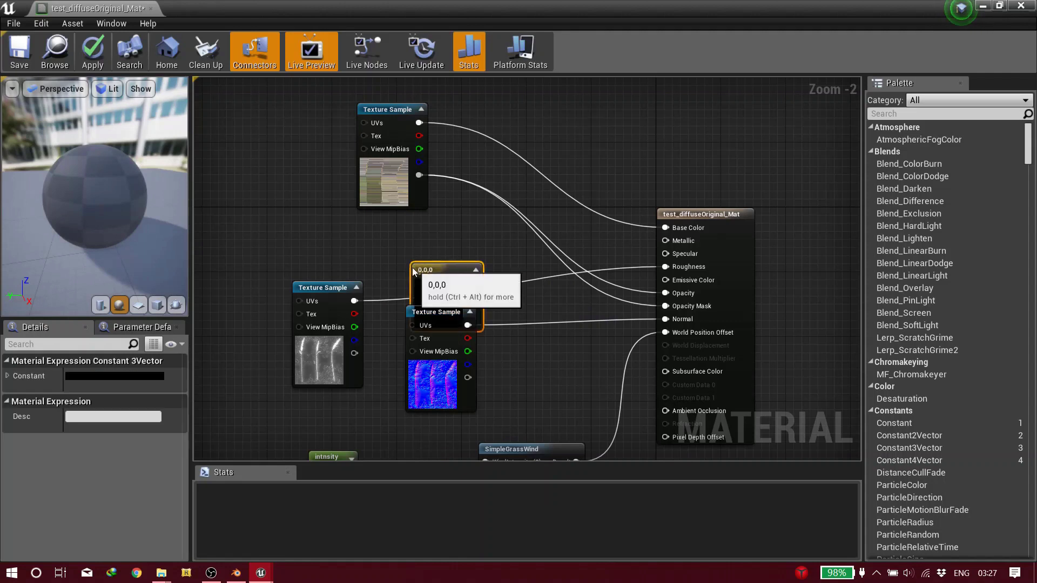
left_click_drag(411, 263, 387, 242)
left_click(488, 245)
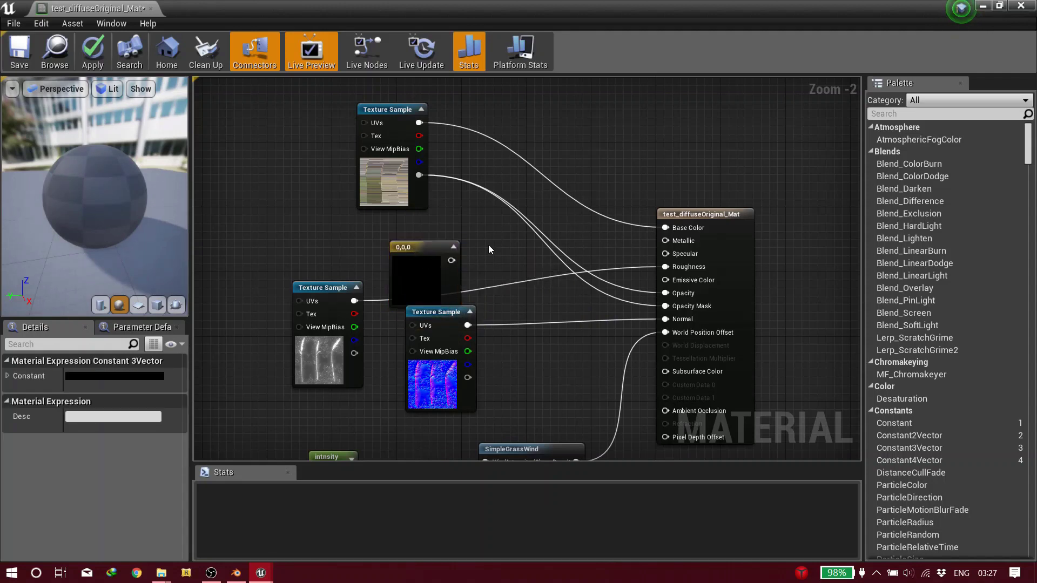
left_click_drag(384, 193, 350, 193)
left_click_drag(416, 266, 383, 249)
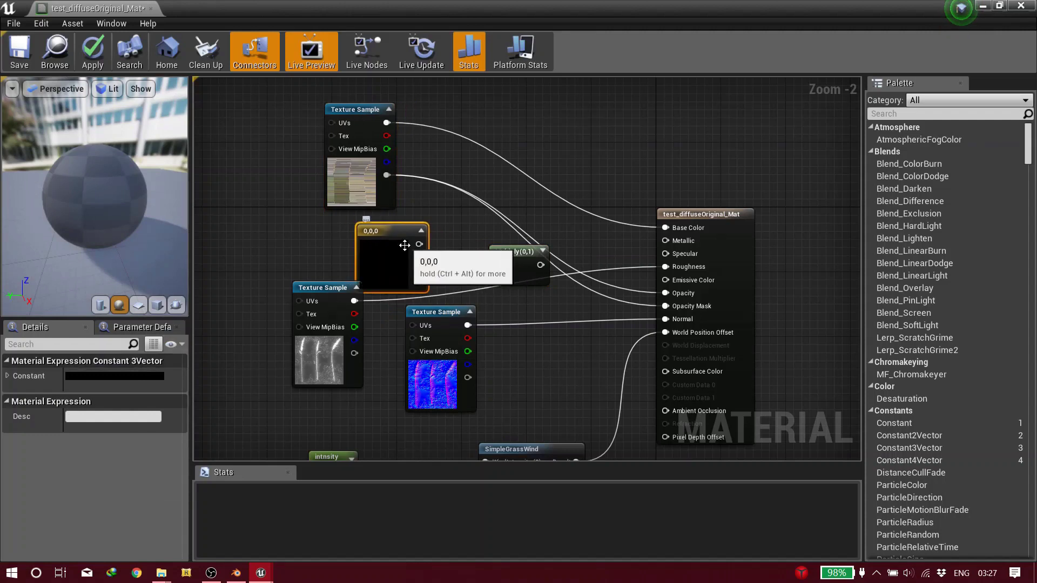
Convert the constant vector to a parameter named subsurface_CLR
right_click(402, 243)
left_click(414, 251)
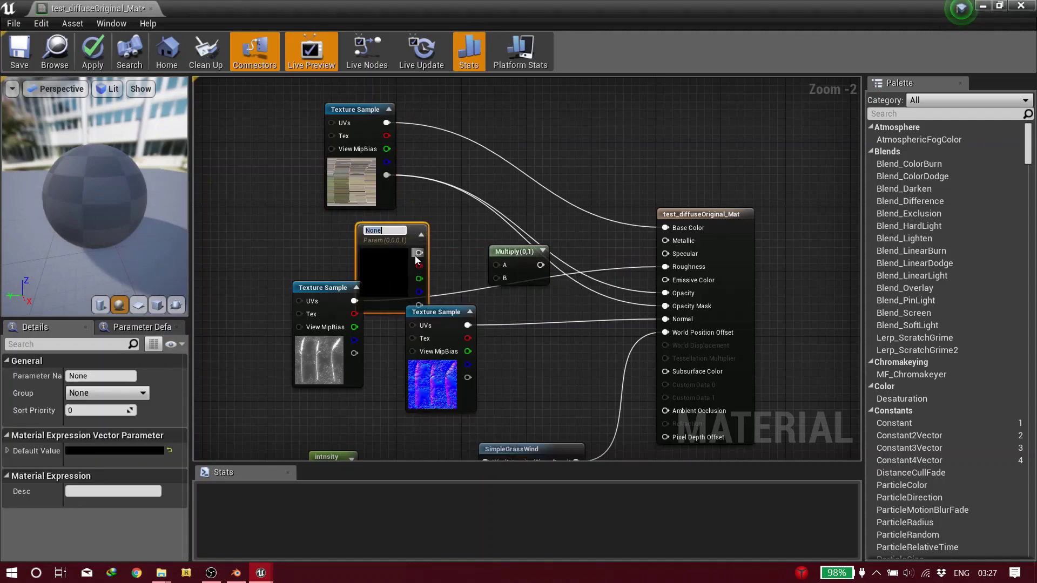
type("subs")
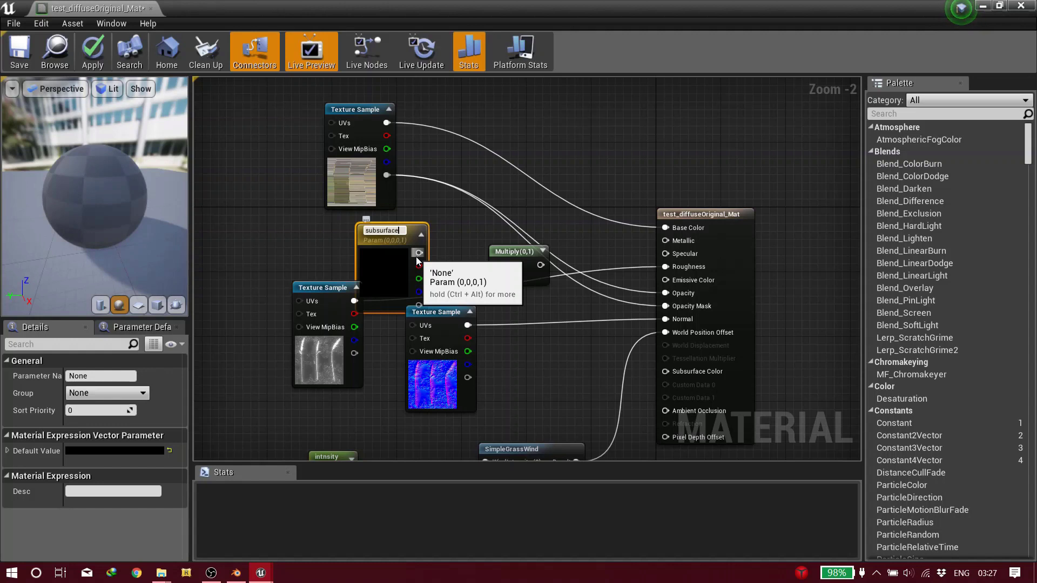
type("urface_CLR")
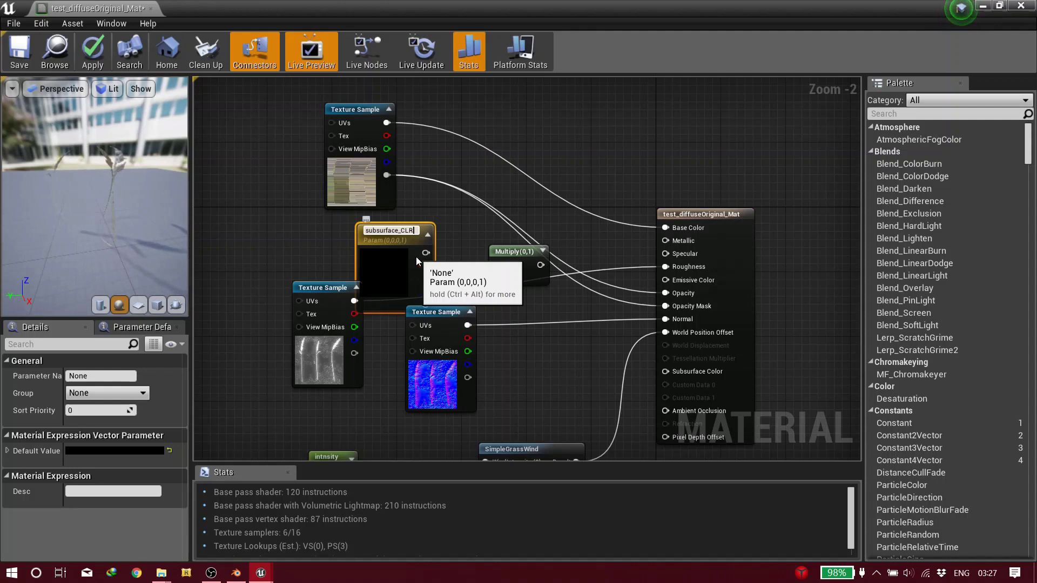
key("Return")
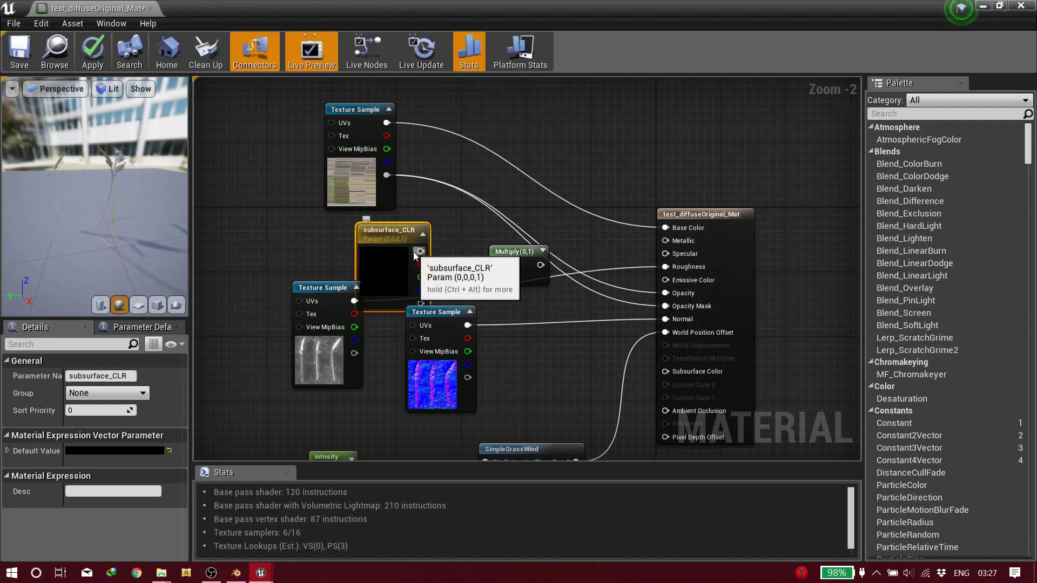
Multiply the diffuse texture's RGB by subsurface_CLR and connect the product to Subsurface Color
left_click_drag(420, 251, 498, 276)
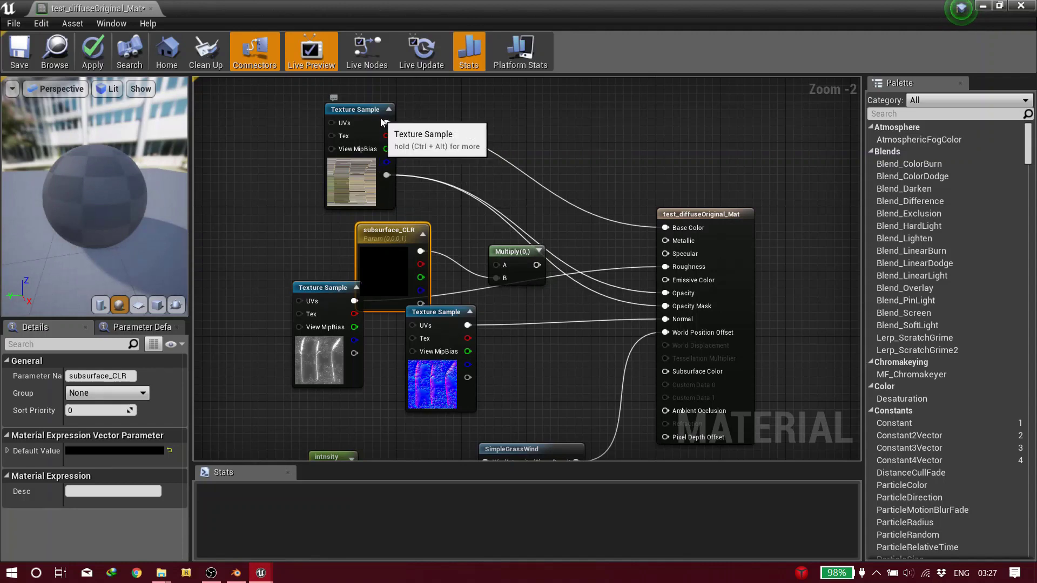
left_click_drag(393, 136, 400, 145)
left_click_drag(504, 264, 505, 264)
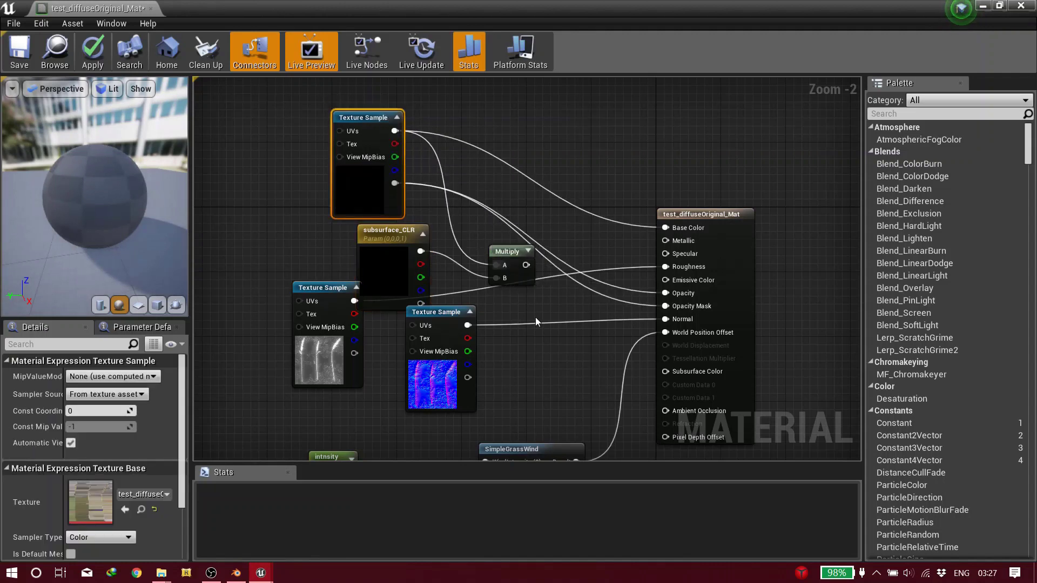
right_click_drag(536, 316, 484, 276)
left_click_drag(474, 224, 615, 331)
Apply the changes to test_diffuseOriginal_Mat and close its material editor
left_click(331, 229)
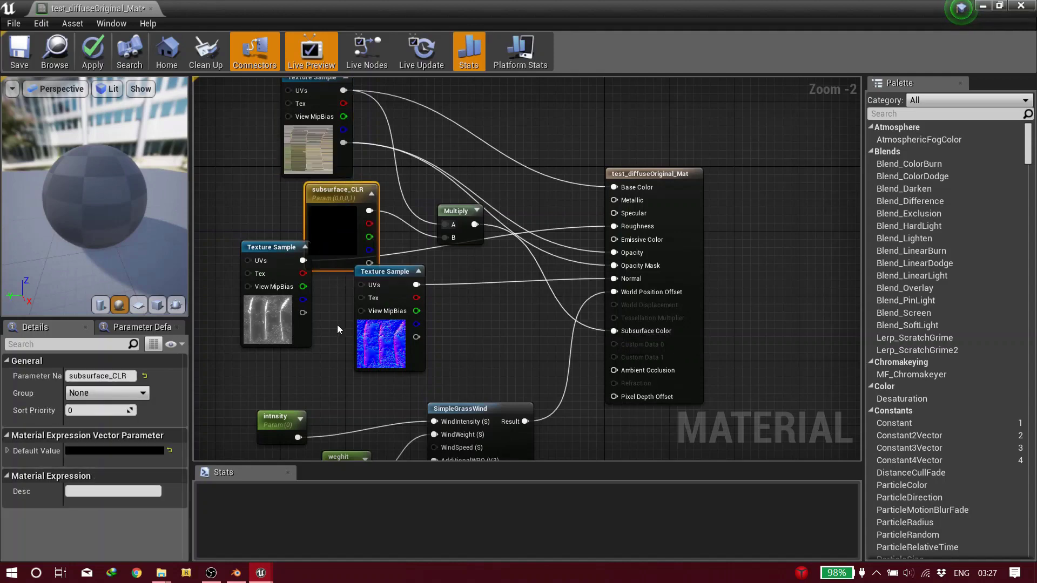
right_click_drag(337, 325, 343, 247)
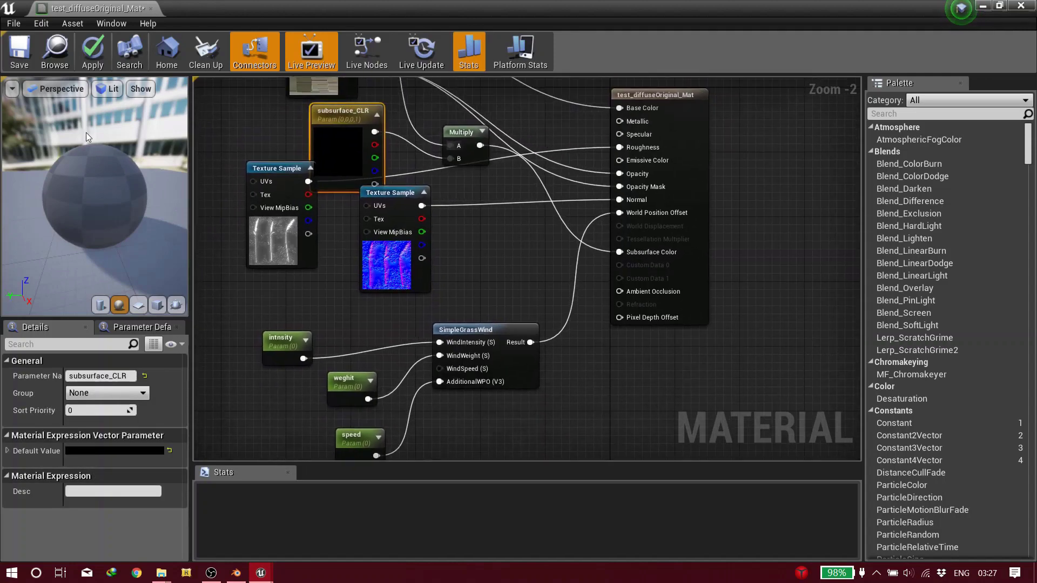
left_click(102, 46)
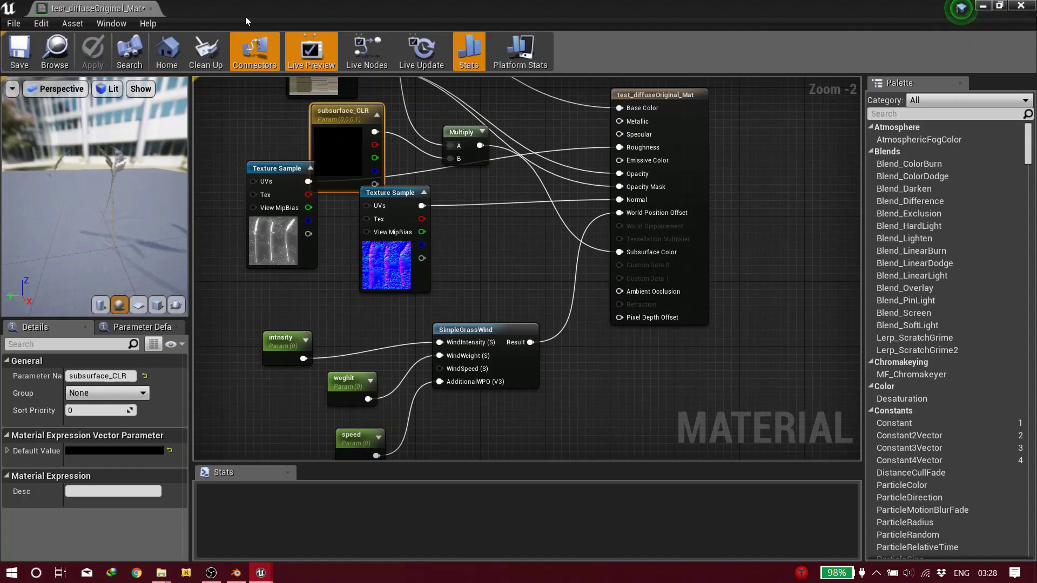
left_click(151, 6)
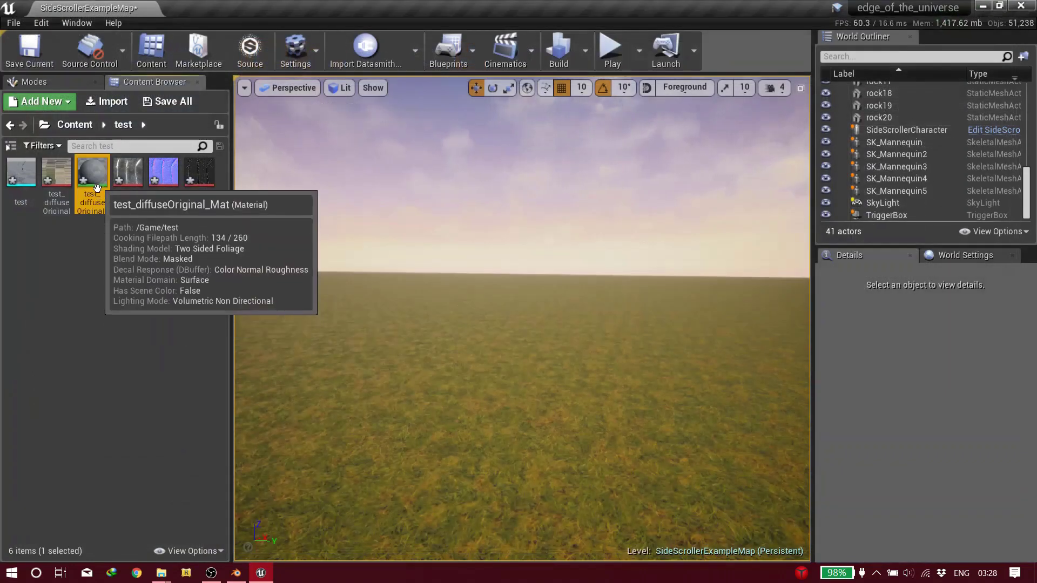
Create a material instance from test_diffuseOriginal_Mat and open it for editing
right_click(97, 188)
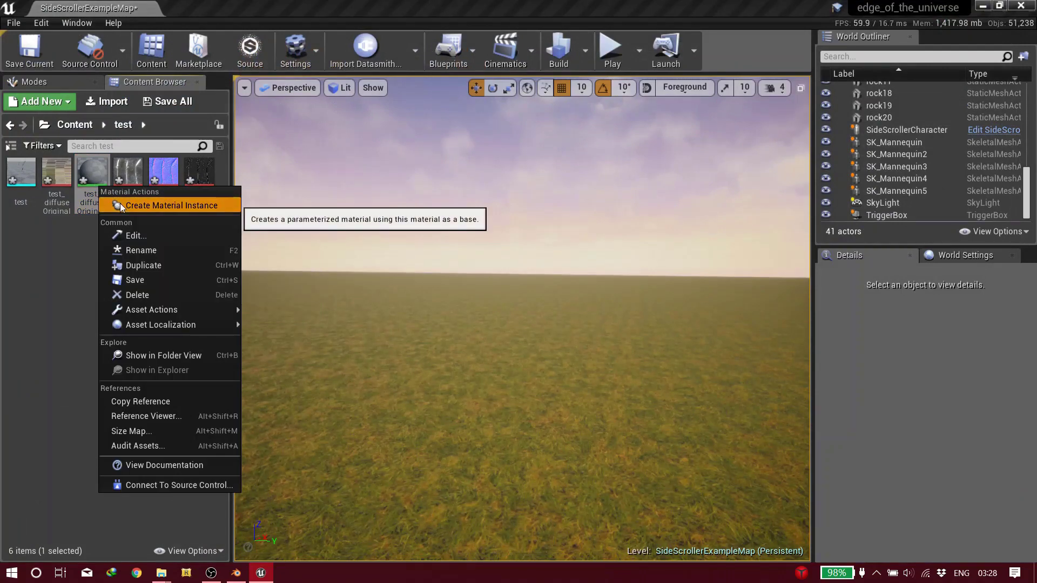
left_click(120, 203)
double_click(128, 171)
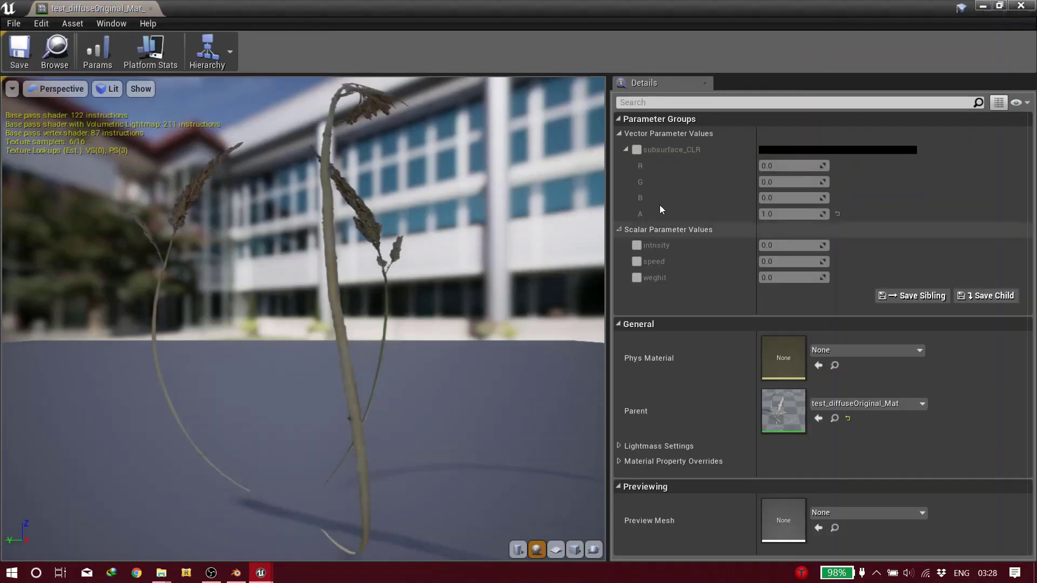
Enable the subsurface_CLR, intnsity, speed and weghit parameter overrides in the material instance
left_click(637, 150)
left_click(637, 245)
left_click(636, 262)
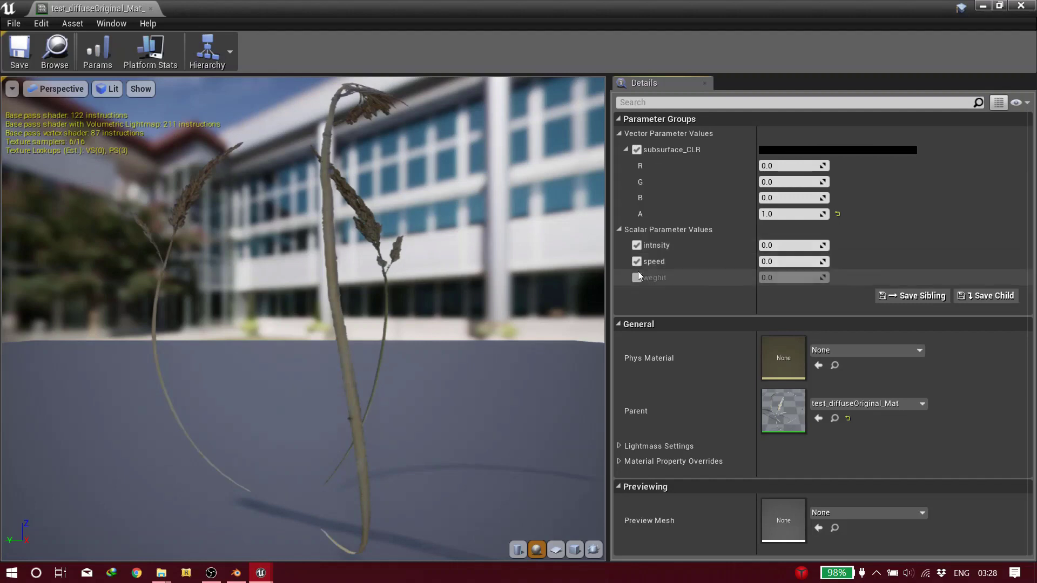
left_click(636, 278)
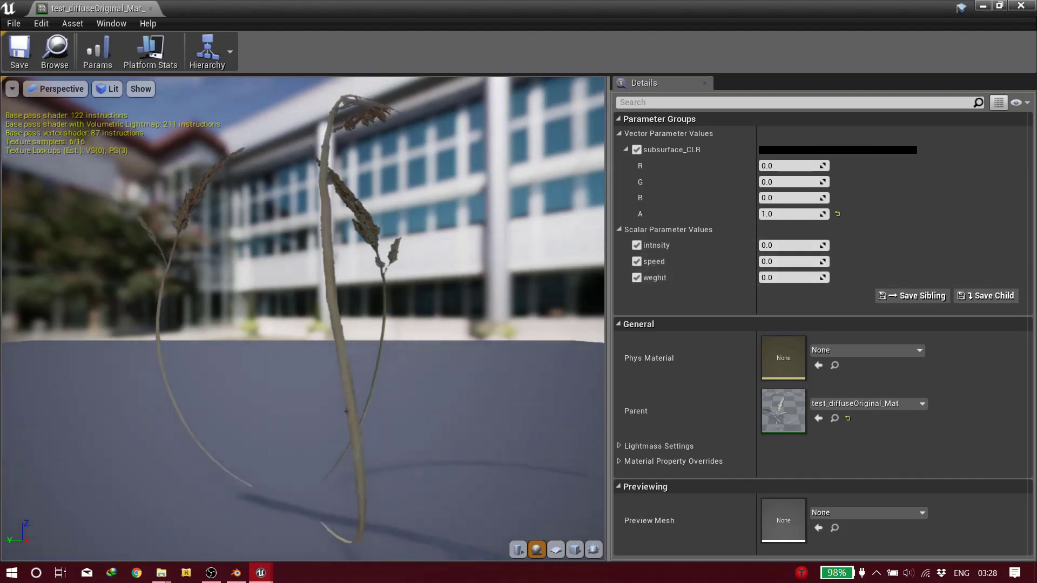
Set the instance's wind parameters to about 0.335 for intnsity, 0.358 for speed and 0.343 for weghit
scroll(502, 253, "up", 5)
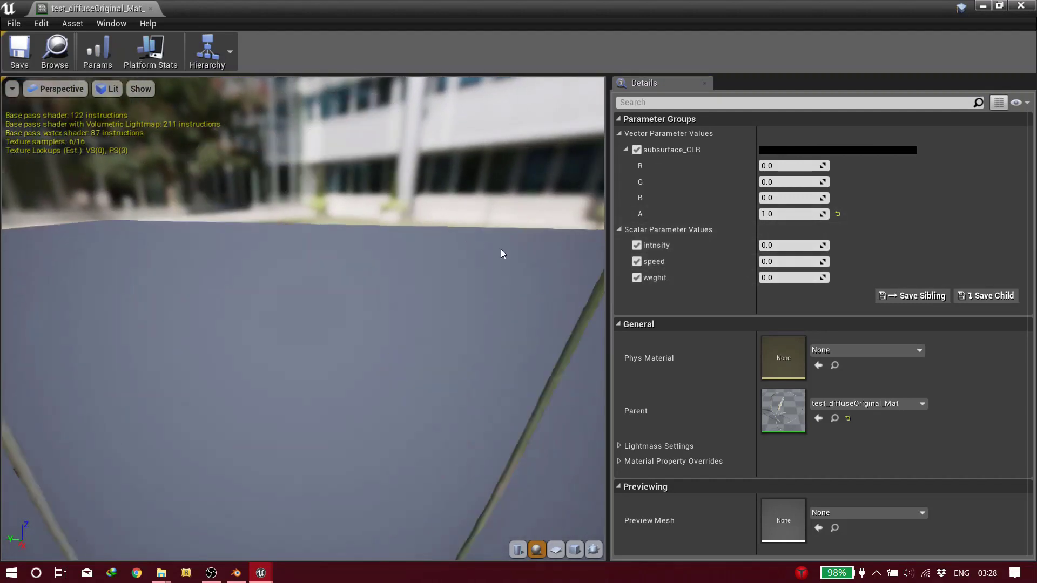
scroll(472, 249, "down", 5)
left_click_drag(447, 262, 520, 268)
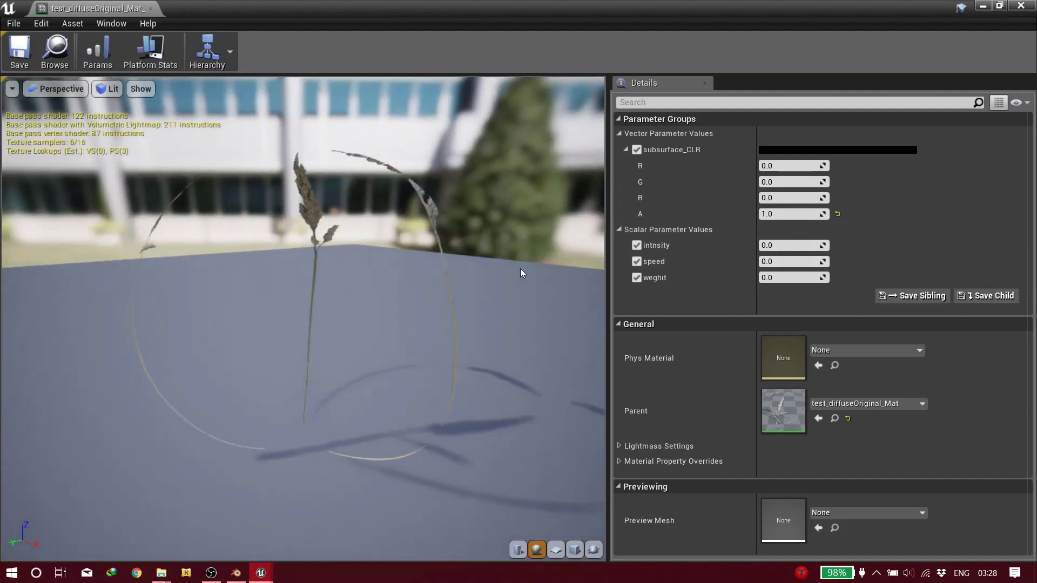
left_click_drag(791, 245, 793, 245)
mouse_move(791, 262)
left_mouse_down()
mouse_move(787, 277)
mouse_move(801, 248)
mouse_move(777, 245)
mouse_move(790, 278)
left_mouse_up()
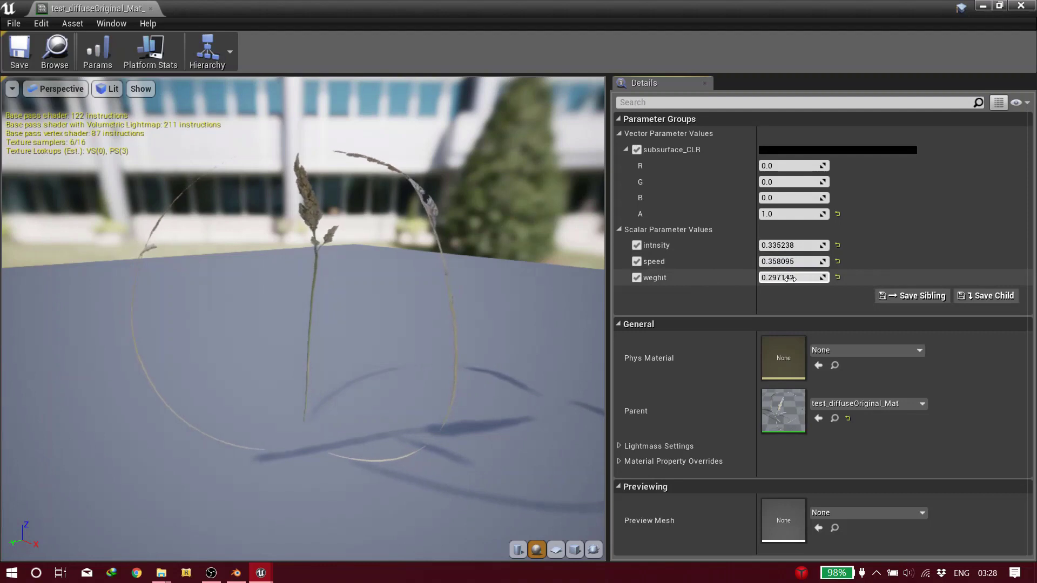
Set subsurface_CLR to a light orange with R about 0.876, G 0.596 and B 0.165
left_click(785, 152)
left_click(614, 297)
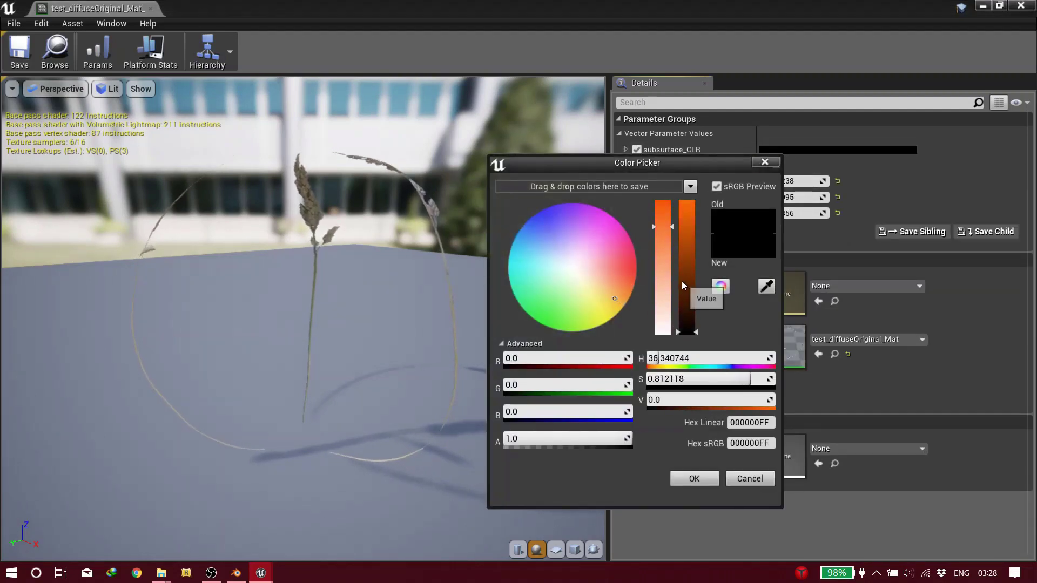
left_click_drag(683, 281, 685, 219)
left_click(695, 477)
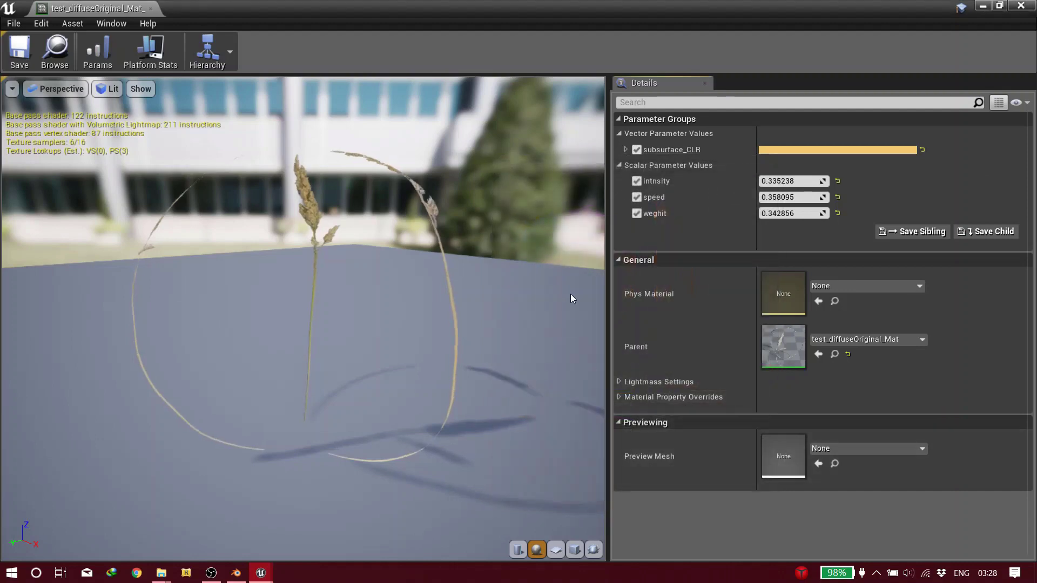
left_click_drag(302, 270, 432, 253)
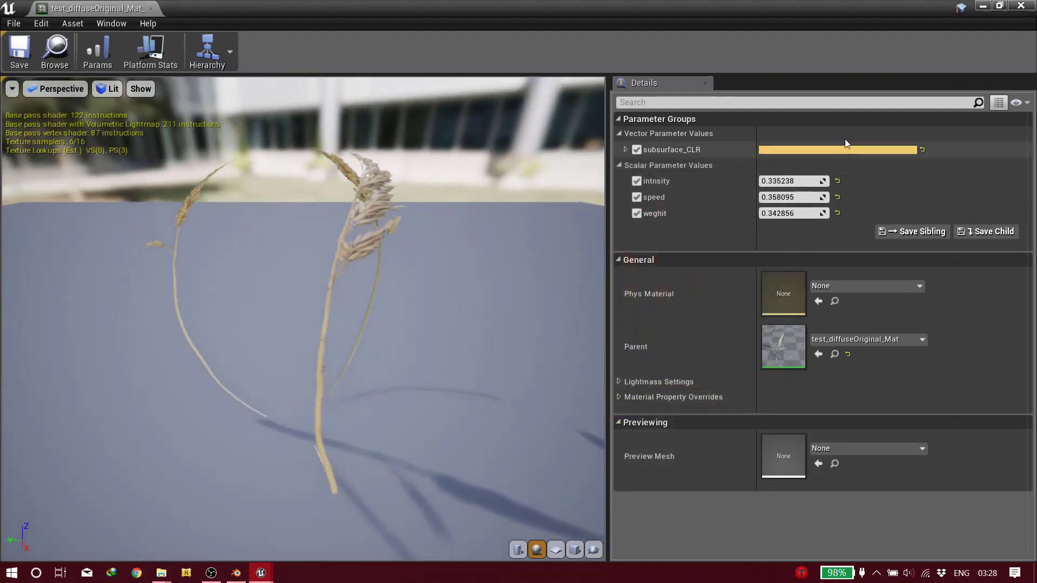
left_click(847, 152)
mouse_move(678, 297)
left_mouse_down()
mouse_move(692, 281)
mouse_move(691, 300)
left_mouse_up()
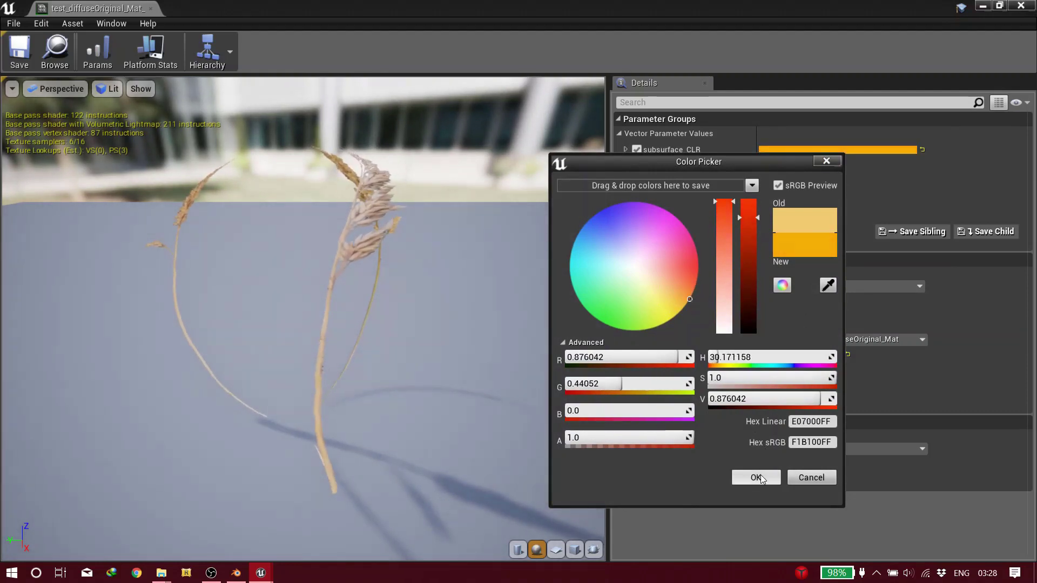
left_click(798, 476)
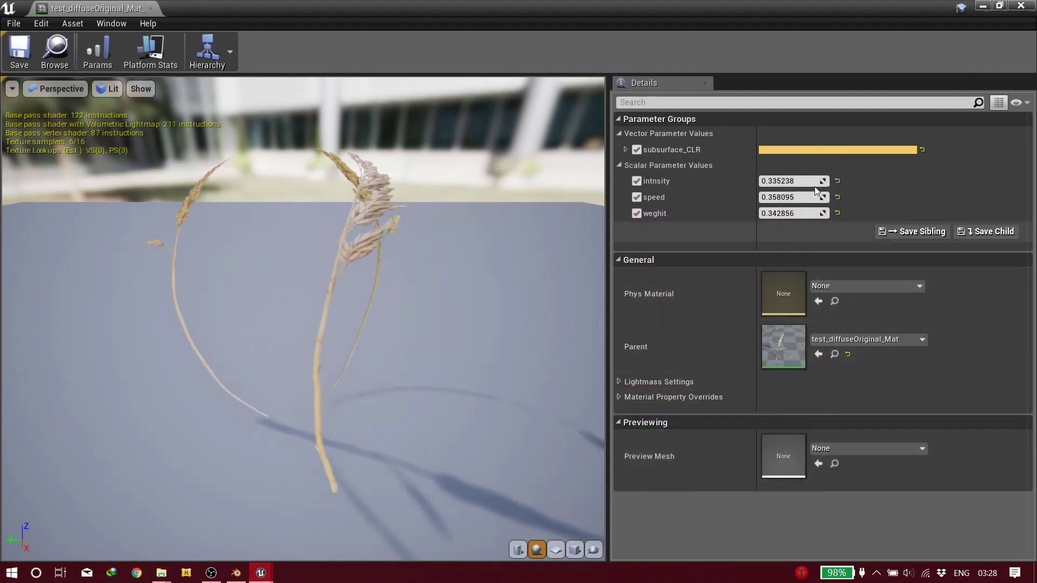
Shift subsurface_CLR to a deeper orange with G about 0.472 and B 0.072, and close the material instance editor
left_click(625, 149)
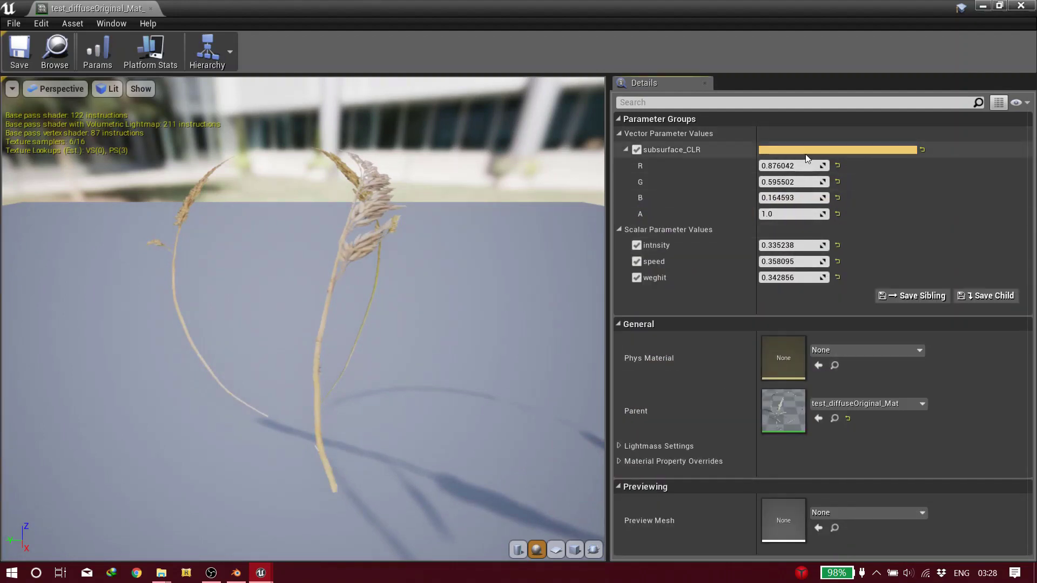
left_click(625, 150)
left_click(766, 151)
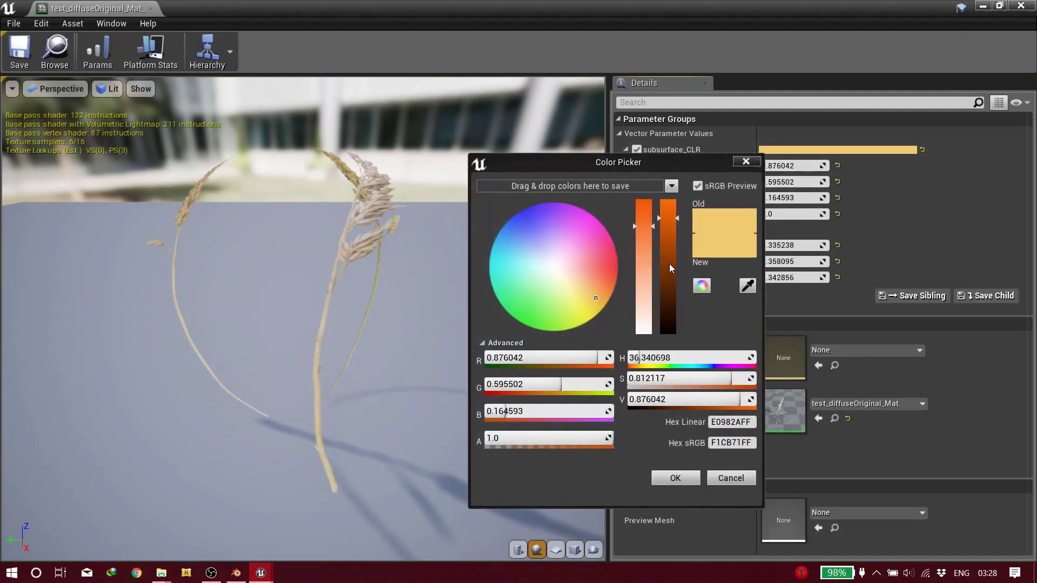
left_click_drag(601, 297, 605, 296)
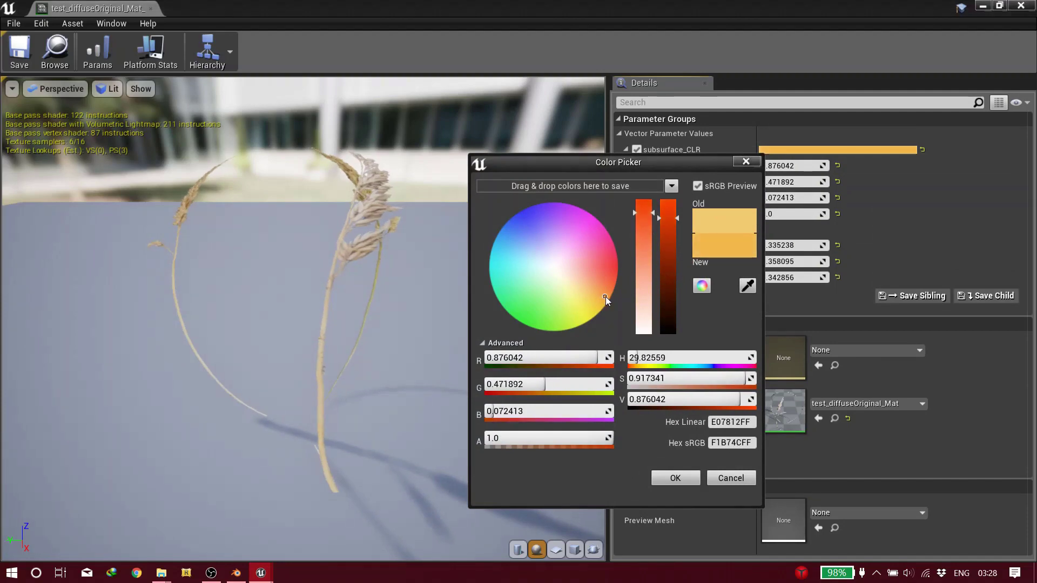
left_click(675, 478)
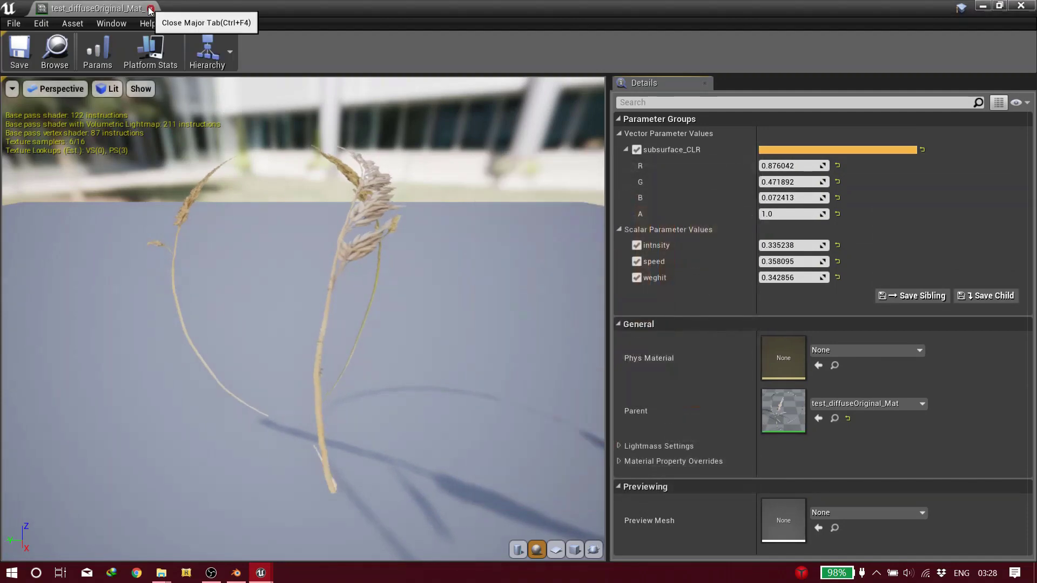
key("alt+Tab")
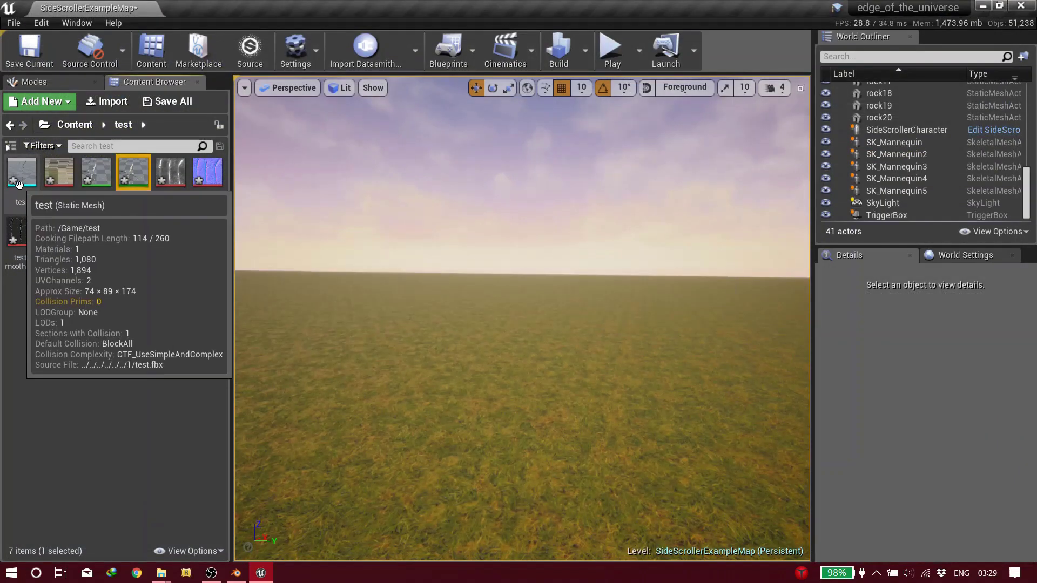
Open the test static mesh and assign the new material instance to its Element 0 material slot
double_click(22, 191)
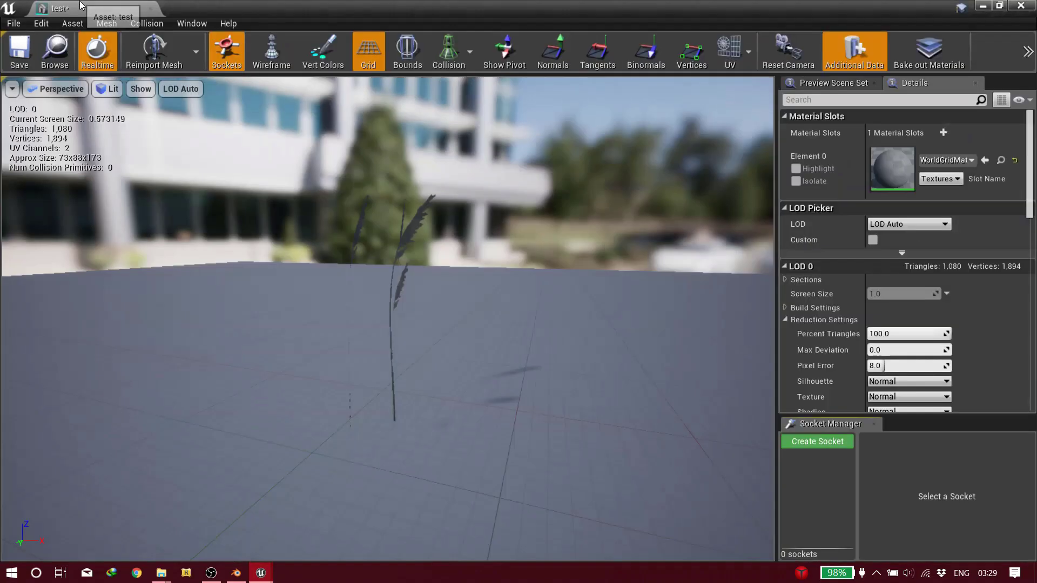
double_click(85, 5)
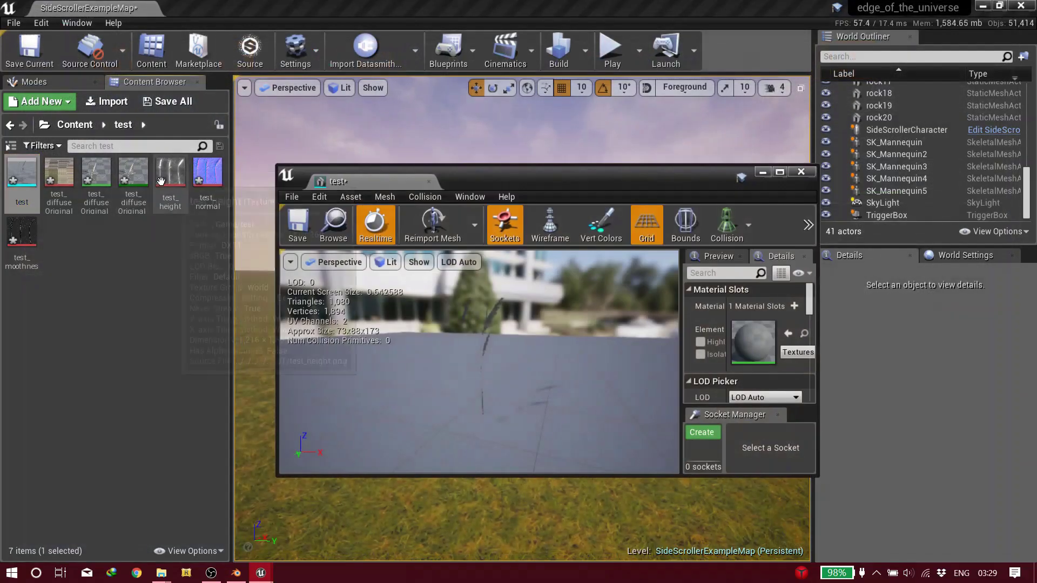
left_click_drag(134, 178, 758, 337)
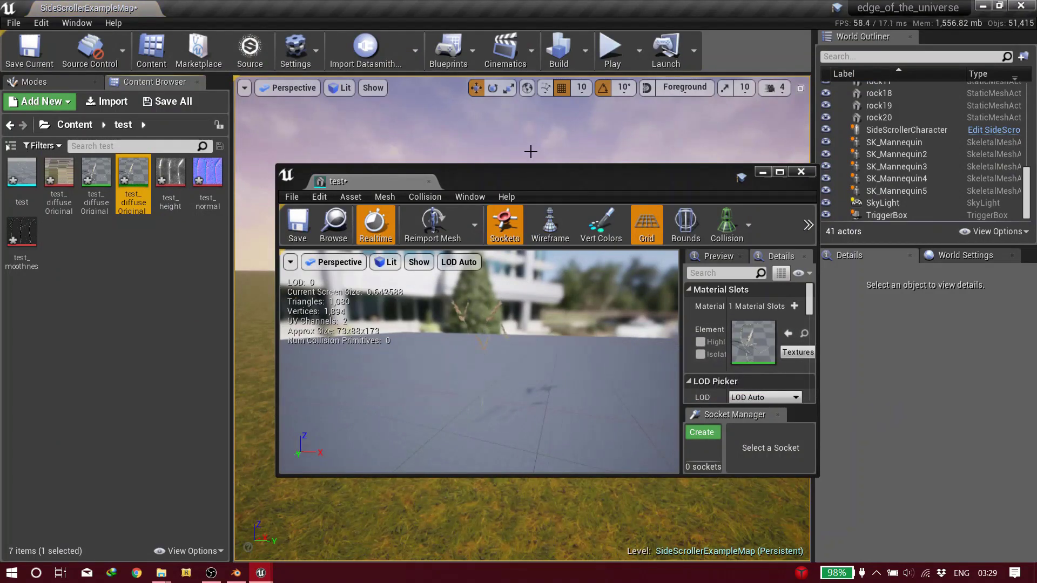
double_click(542, 173)
left_click_drag(490, 209, 518, 232)
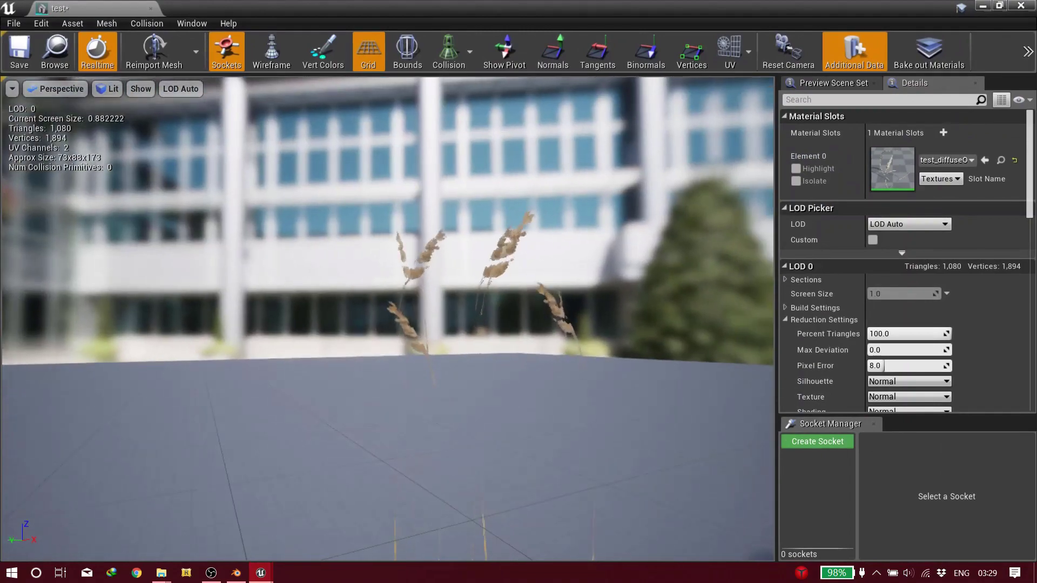
right_click_drag(518, 232, 426, 244)
Disable automatic LOD distance computation for the test mesh, set Number of LODs to 3 and apply the changes
scroll(900, 281, "down", 4)
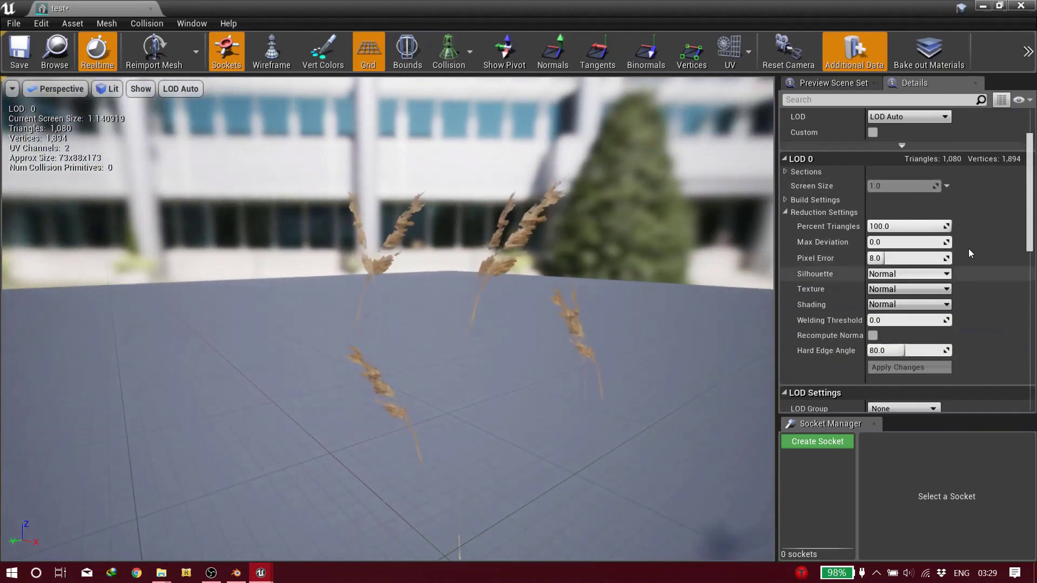
scroll(859, 297, "down", 2)
scroll(831, 244, "up", 3)
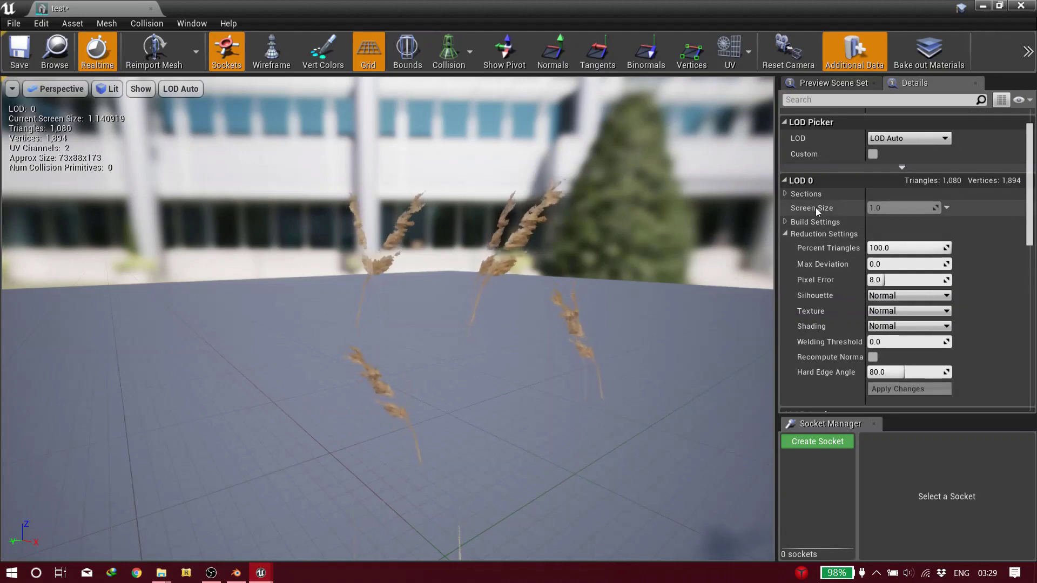
scroll(857, 299, "down", 4)
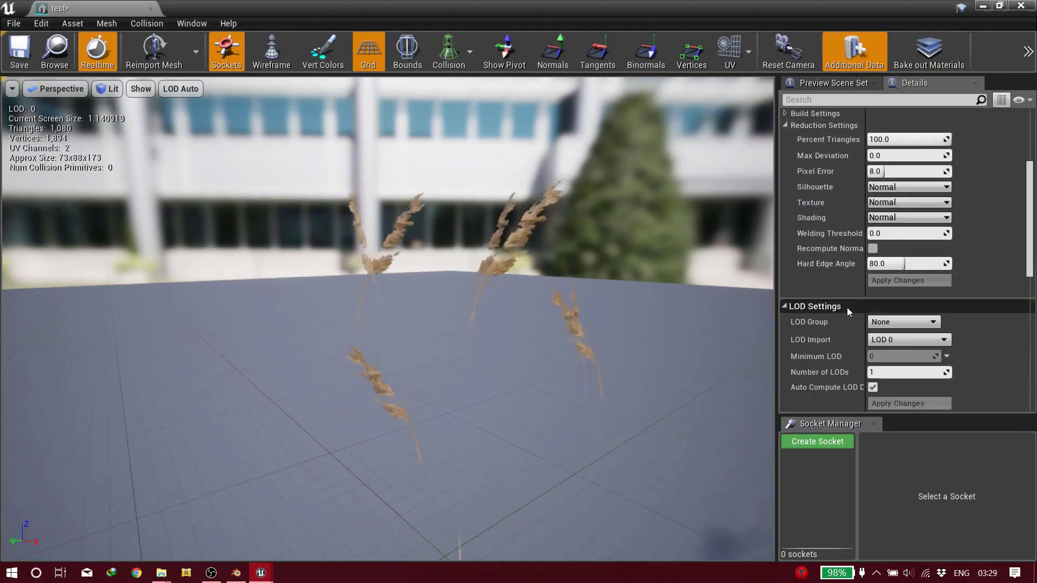
scroll(861, 338, "down", 1)
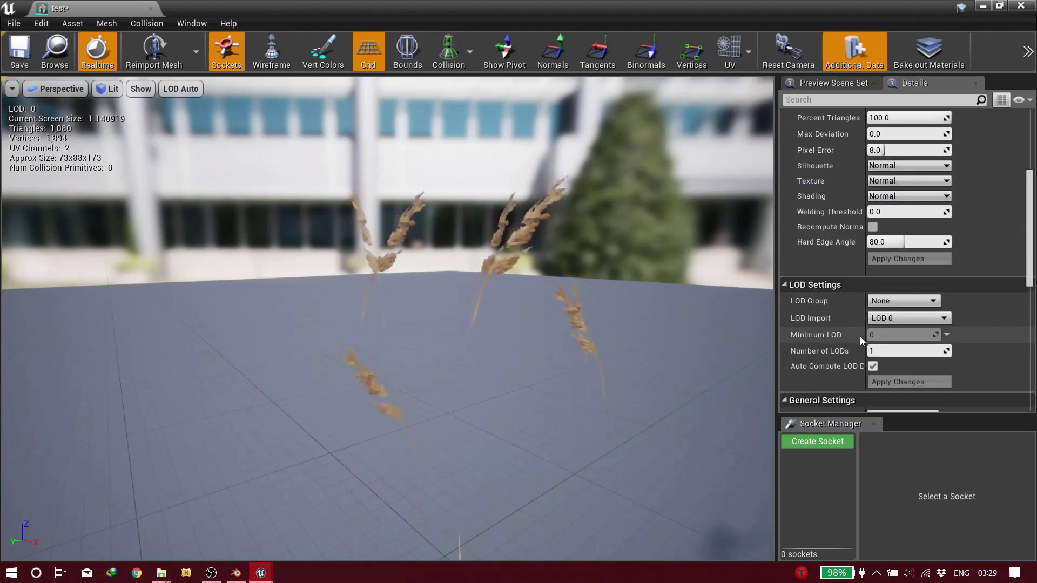
left_click(873, 366)
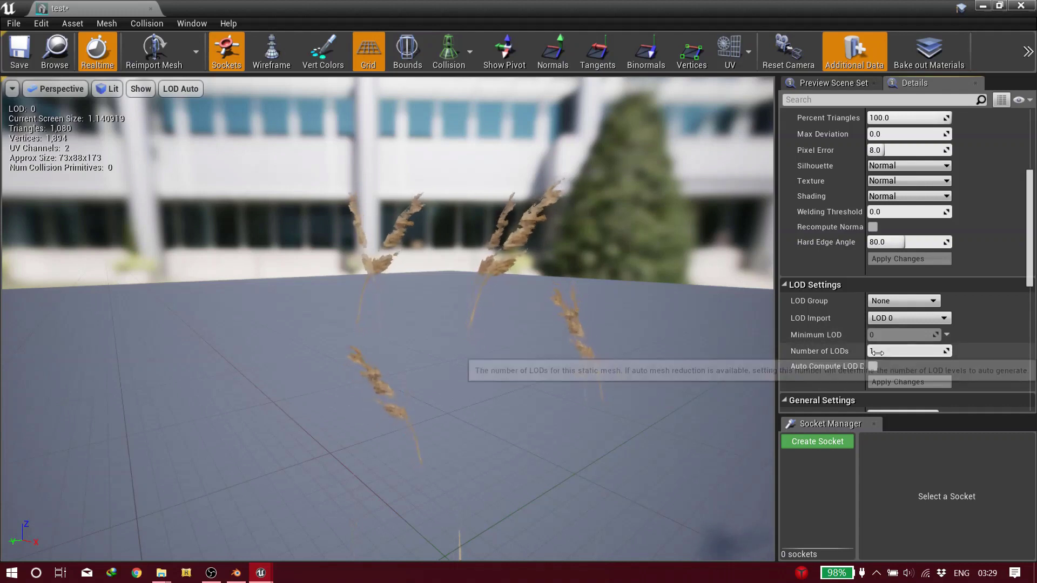
left_click_drag(907, 351, 918, 351)
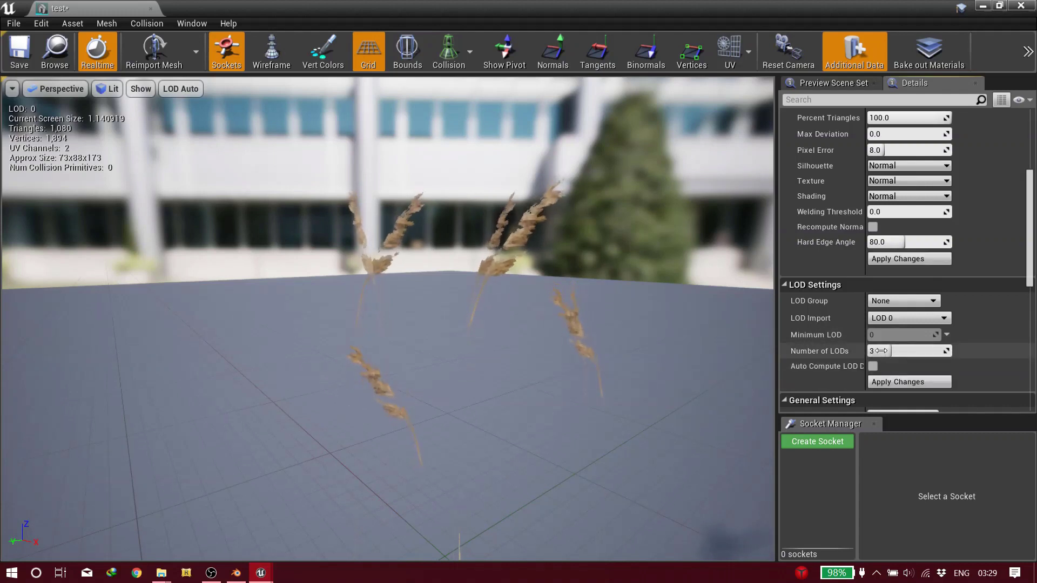
scroll(887, 319, "up", 5)
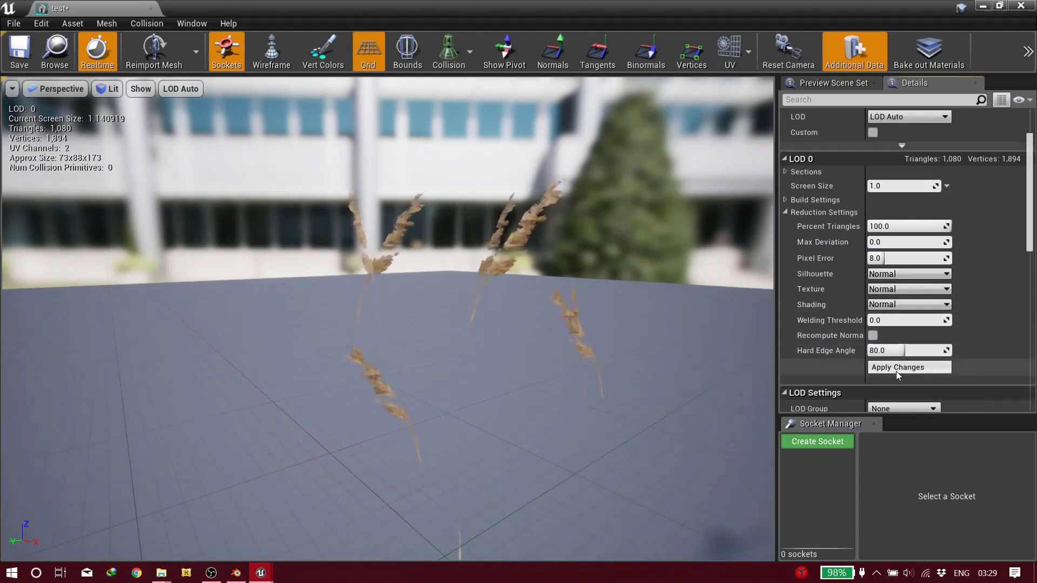
left_click(896, 369)
Select LOD 0 for editing, set its Percent Triangles to 50 and apply the reduction
scroll(877, 243, "up", 3)
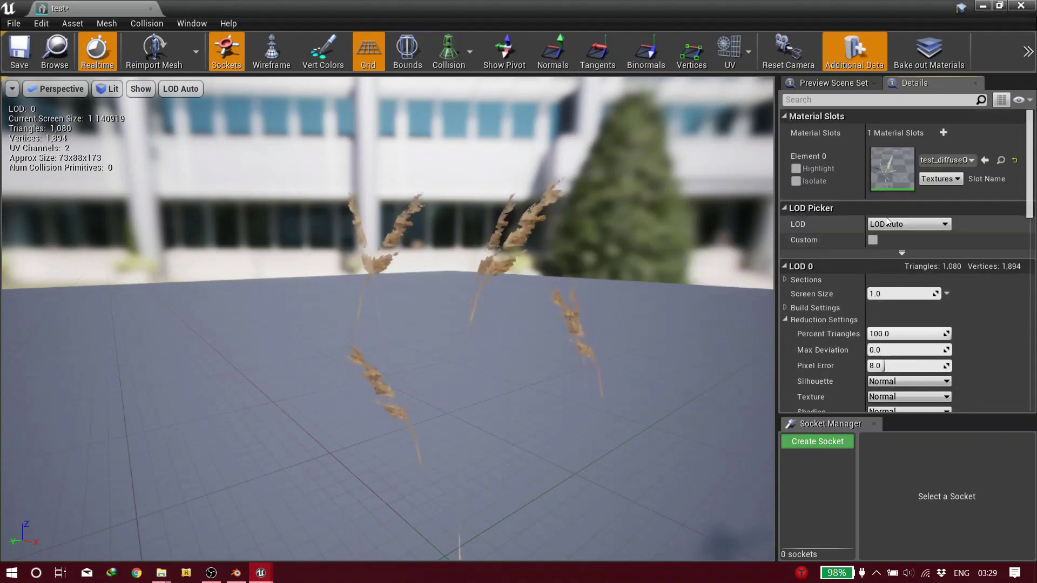
left_click(886, 224)
left_click(889, 253)
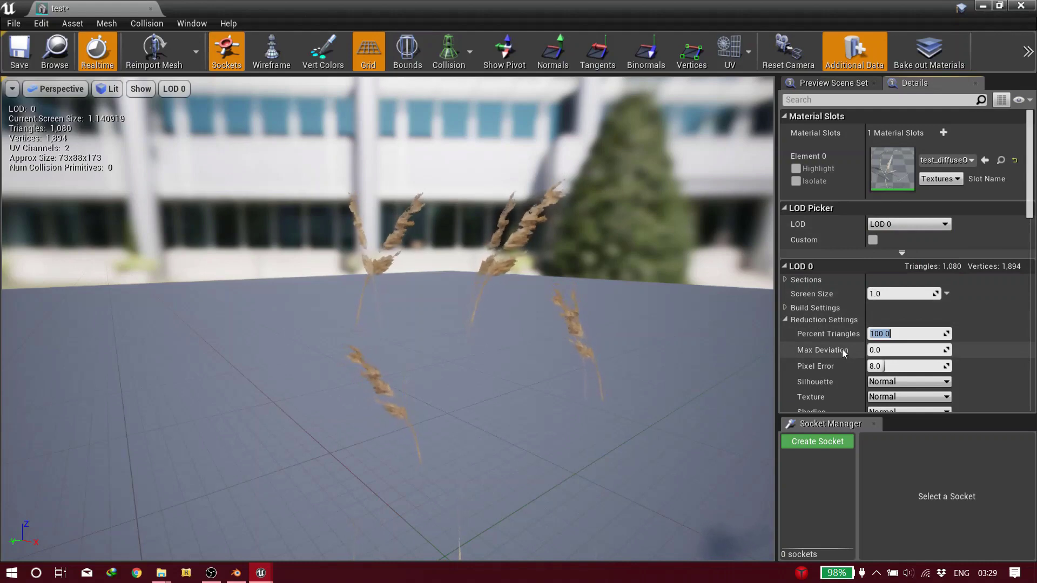
type("50")
key("Return")
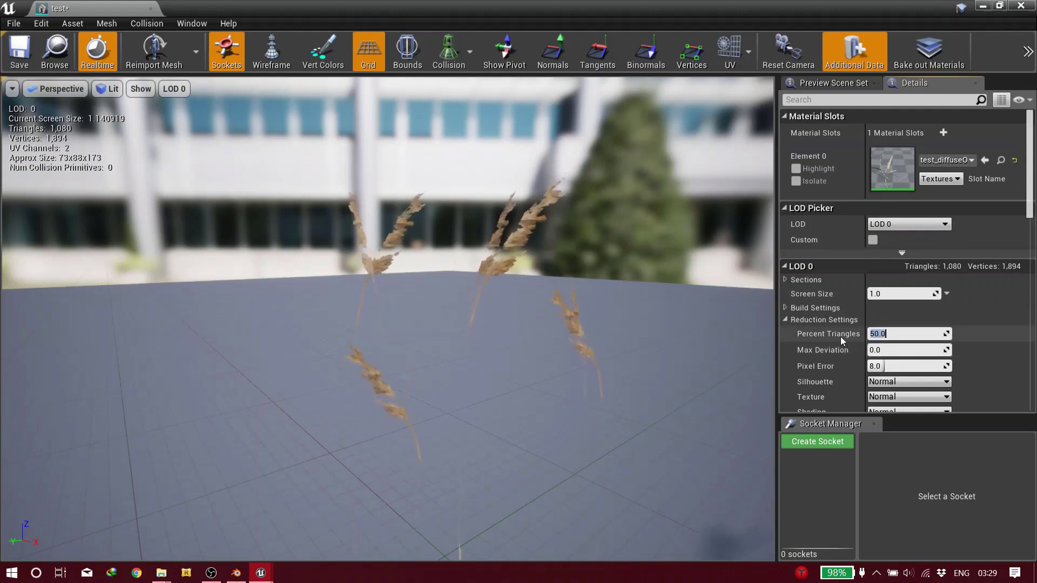
scroll(864, 345, "down", 3)
left_click(899, 387)
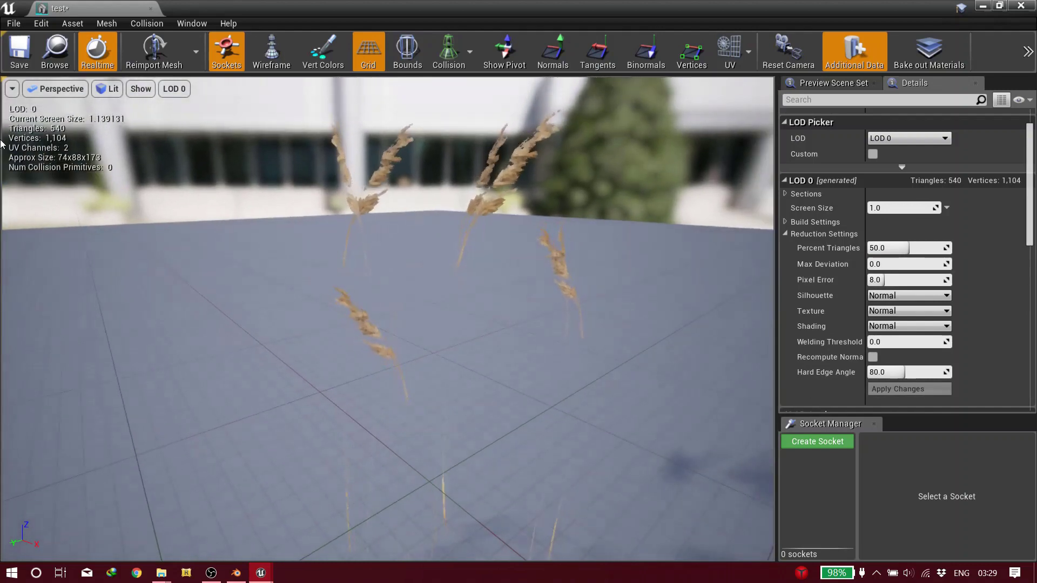
Set LOD 0's Percent Triangles to 40 and apply the reduction
right_click_drag(55, 125, 55, 124)
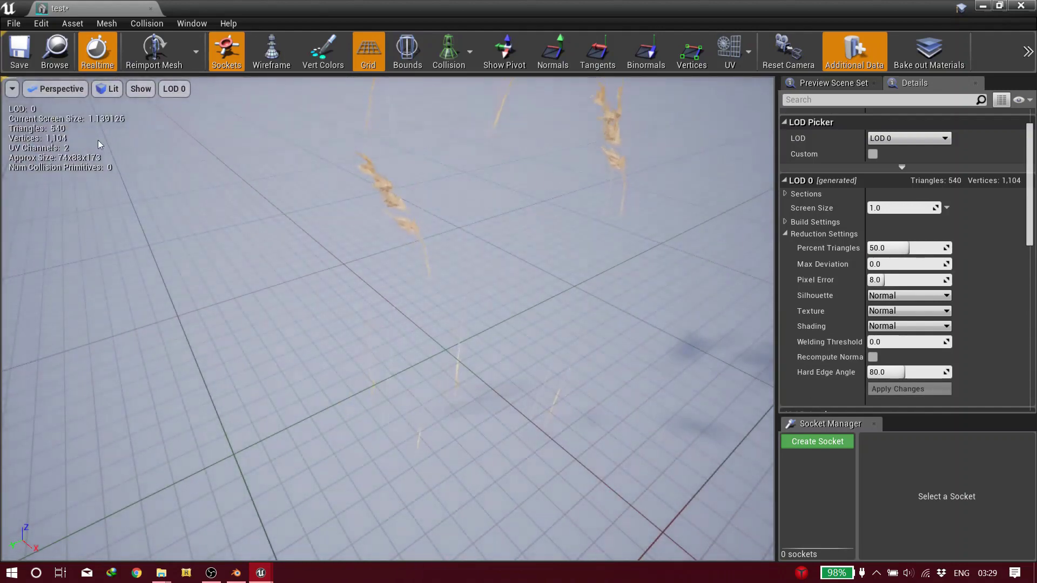
left_click(887, 248)
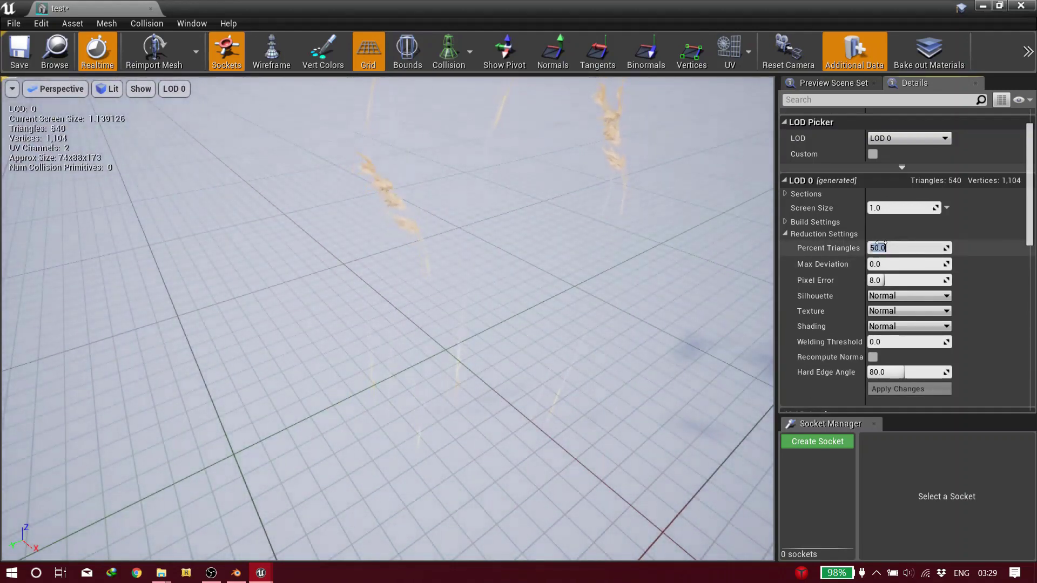
key("Return")
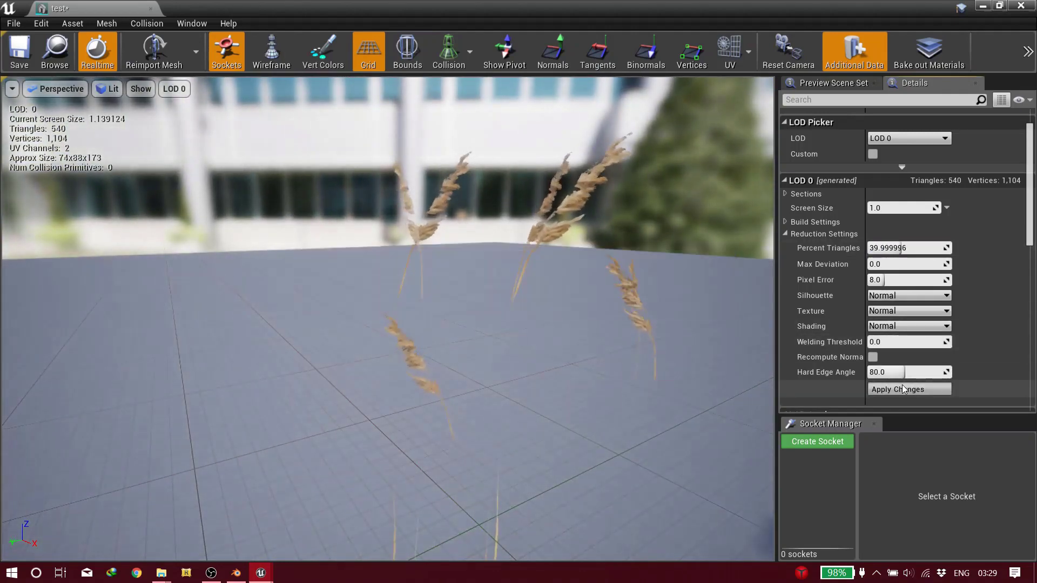
left_click(902, 385)
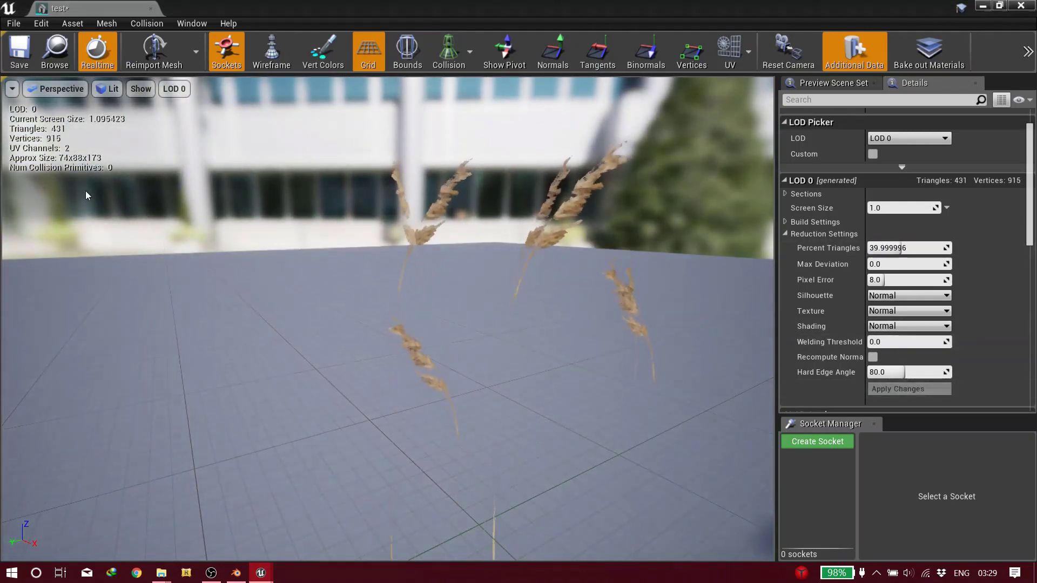
Lower LOD 0's Percent Triangles to 30, inspect the grass up close and from a distance, and apply the reduction
left_click(904, 247)
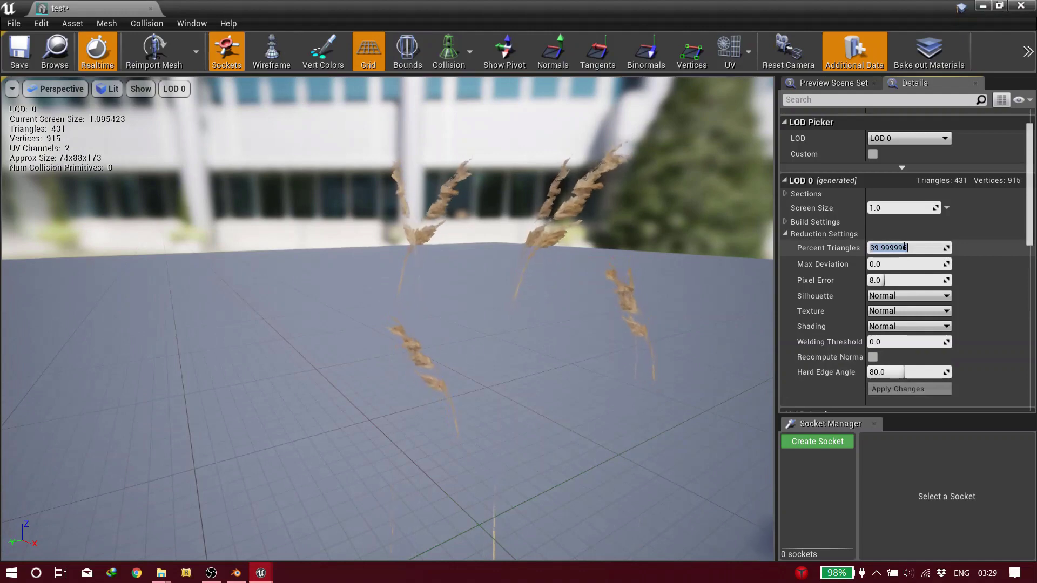
type("30")
key("Return")
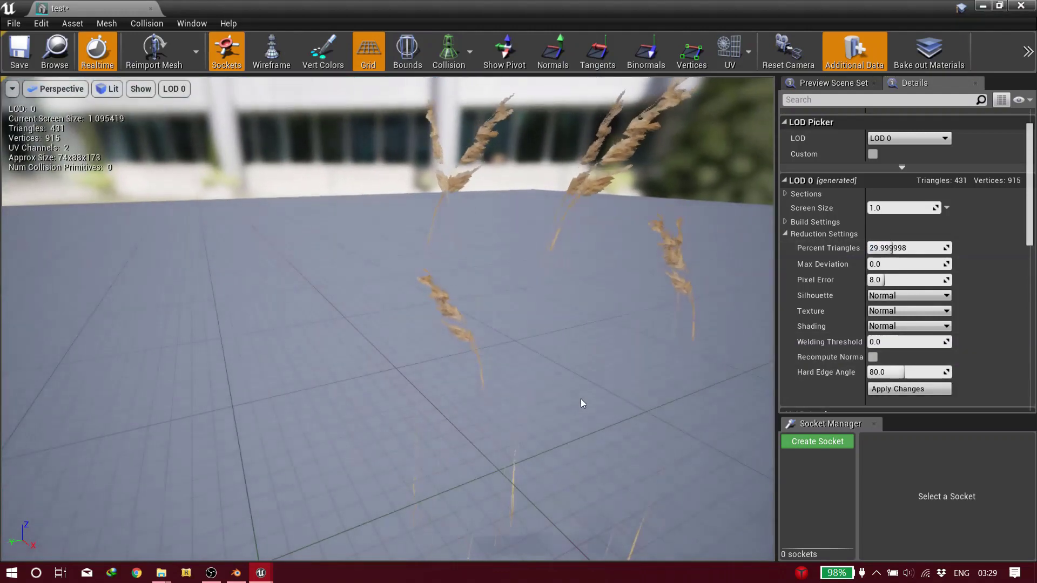
left_click_drag(581, 402, 532, 412)
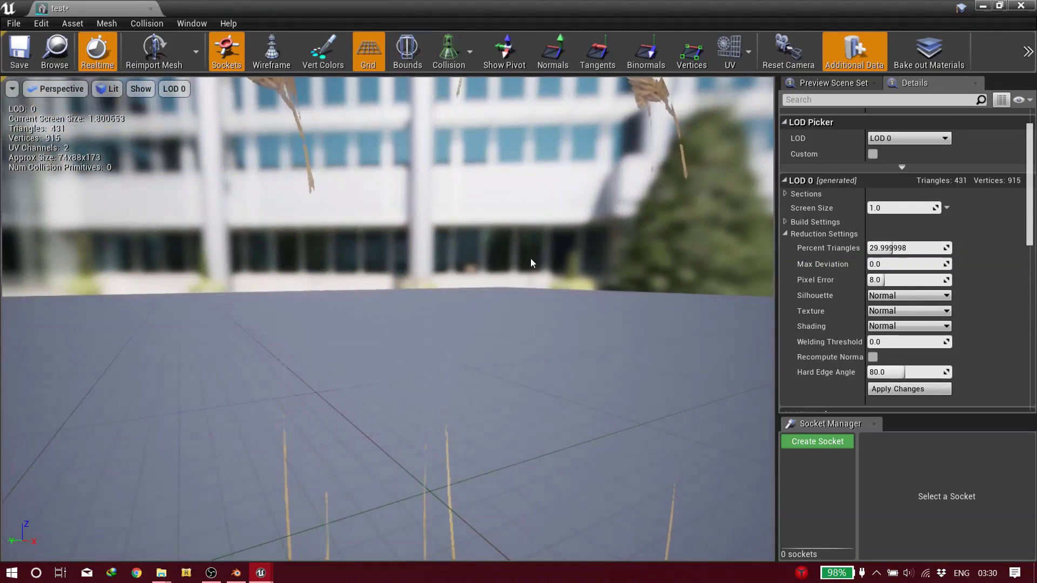
left_click_drag(533, 263, 532, 263)
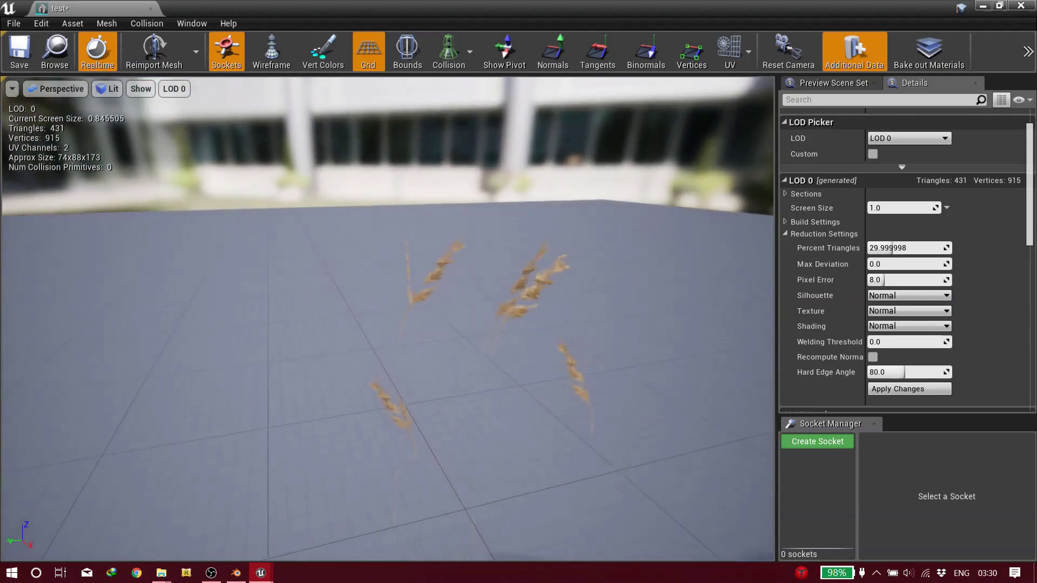
left_click(901, 389)
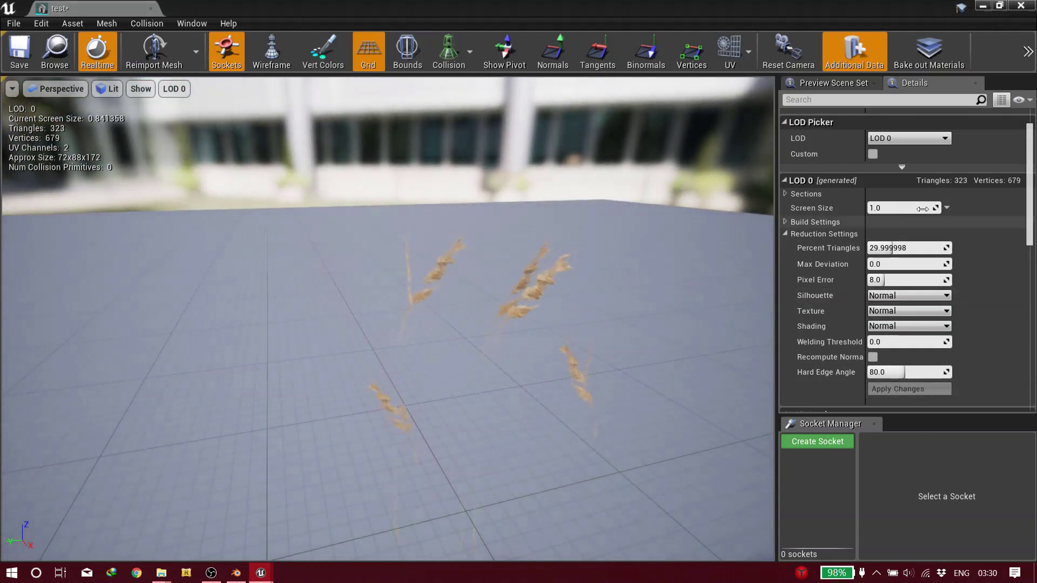
For LOD 1, apply a Percent Triangles value of 20 and set the Screen Size to 0.244447
left_click(901, 139)
left_click(895, 182)
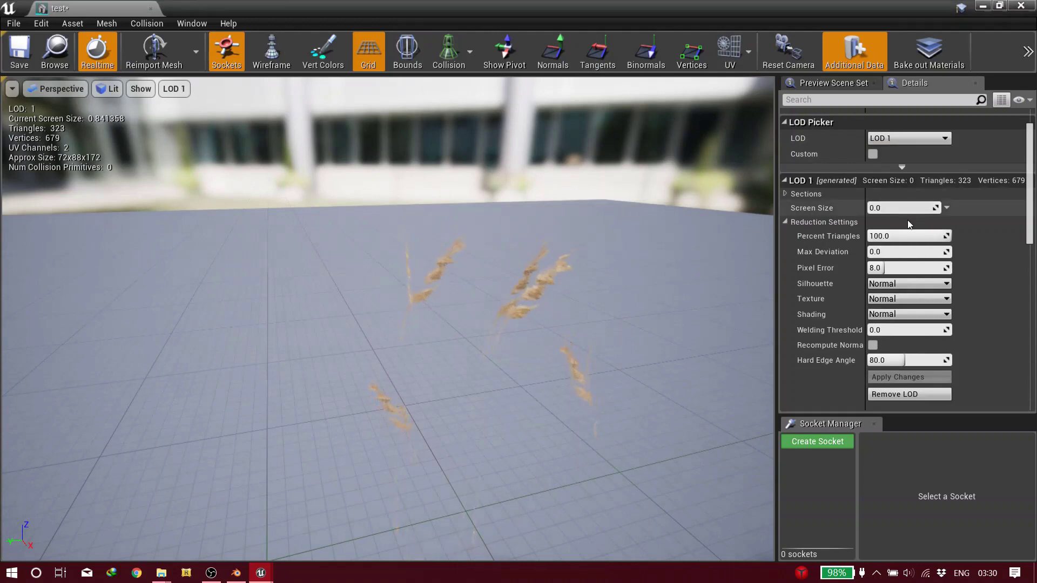
left_click(910, 236)
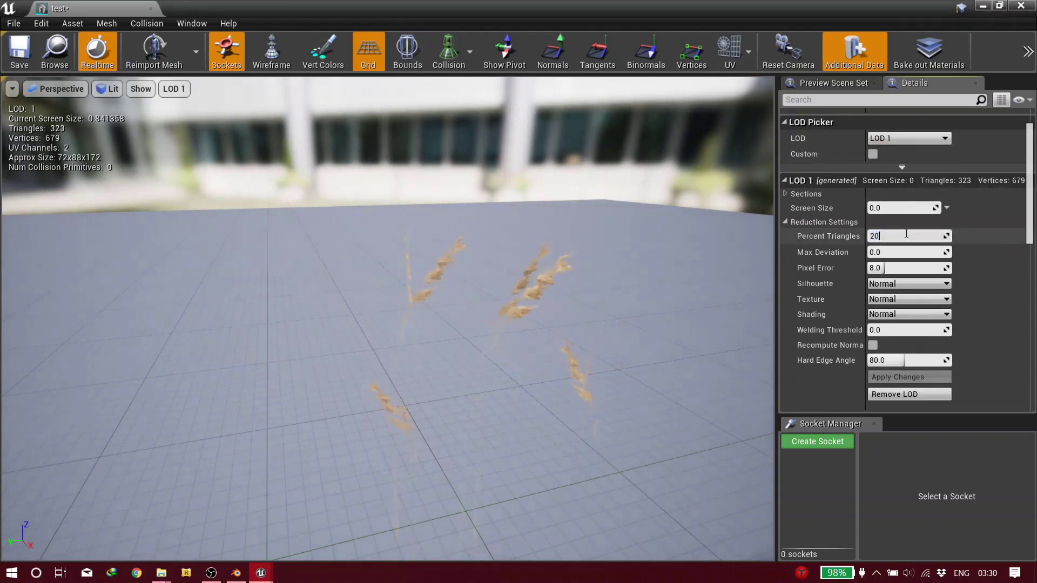
type("20")
key("Return")
left_click(909, 377)
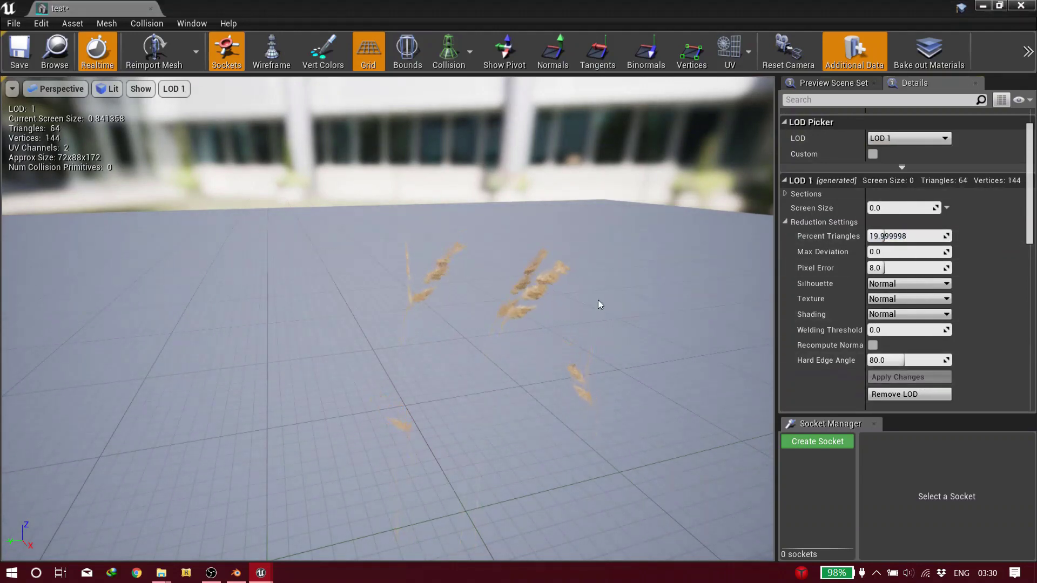
left_click_drag(598, 305, 598, 373)
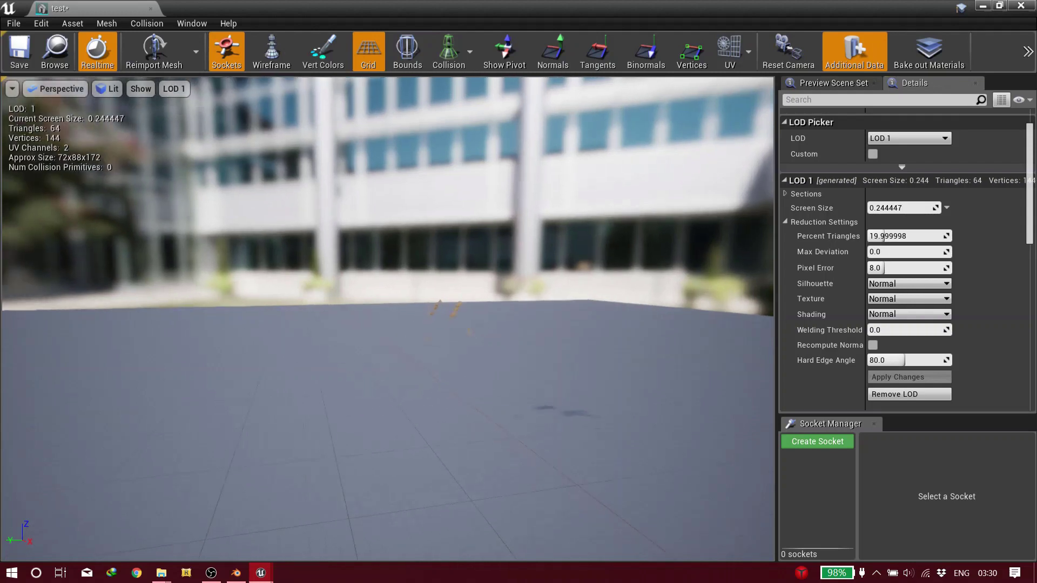
Select LOD 2 for editing, set its Percent Triangles to 25 and apply the reduction
left_click(906, 138)
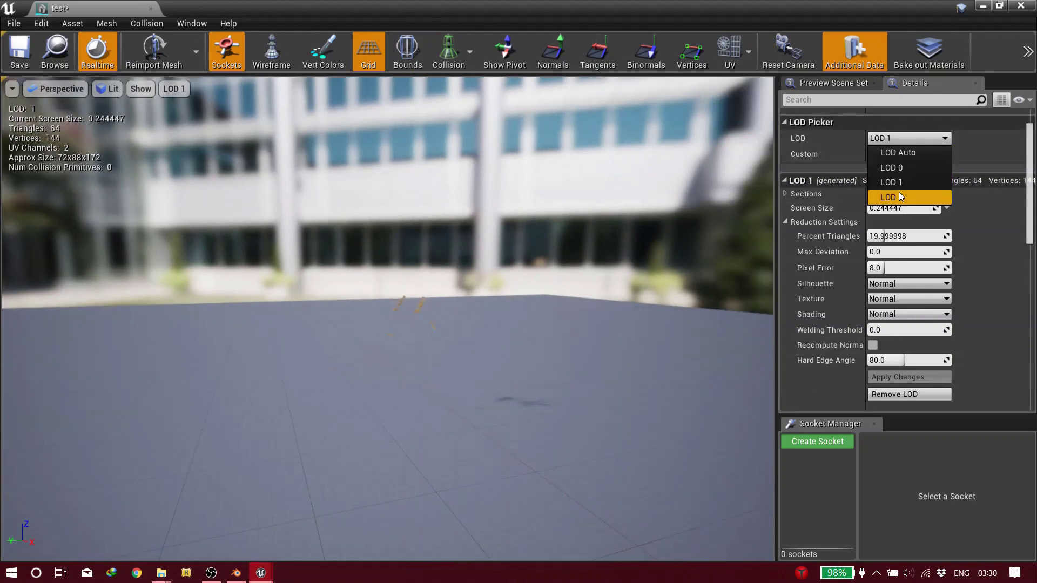
left_click(891, 193)
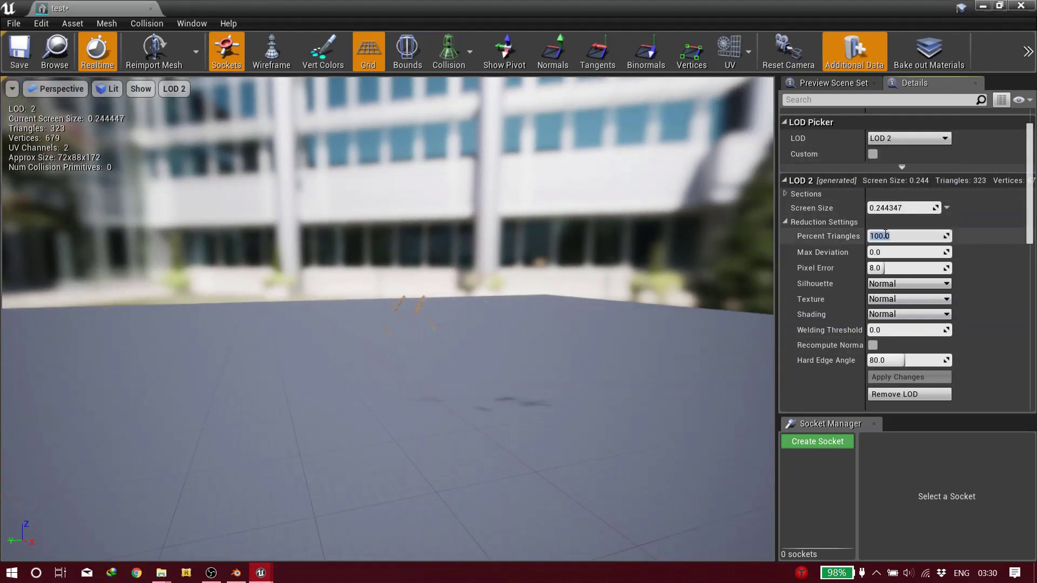
key("Return")
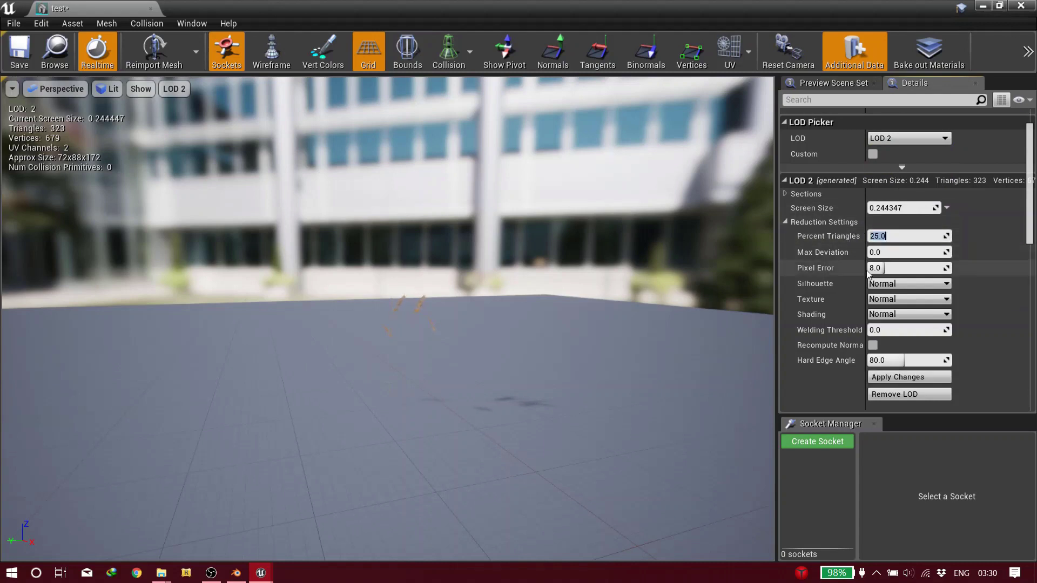
left_click(898, 377)
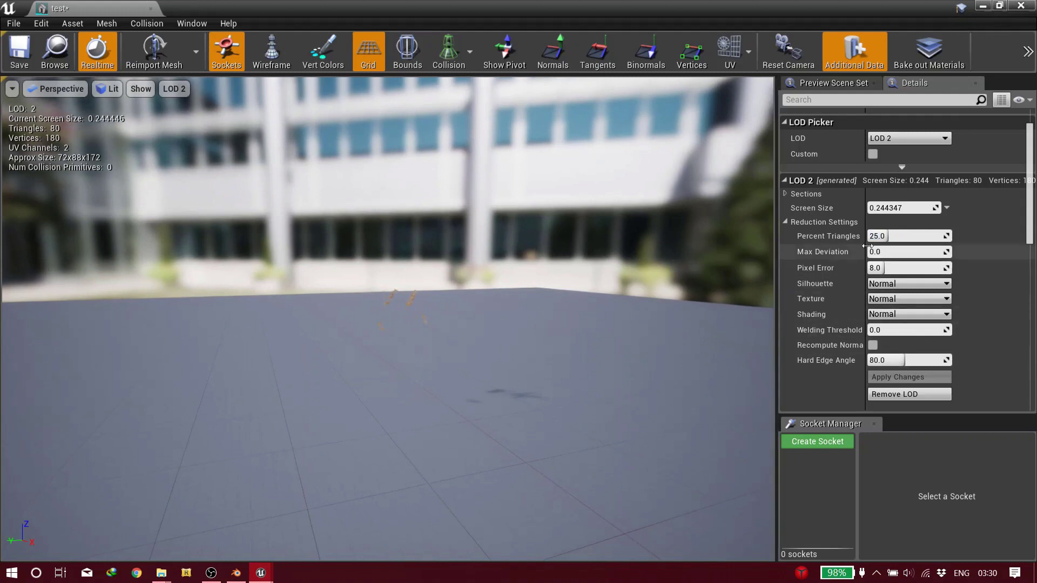
Lower LOD 2's Percent Triangles to 15 and apply the reduction
left_click(886, 237)
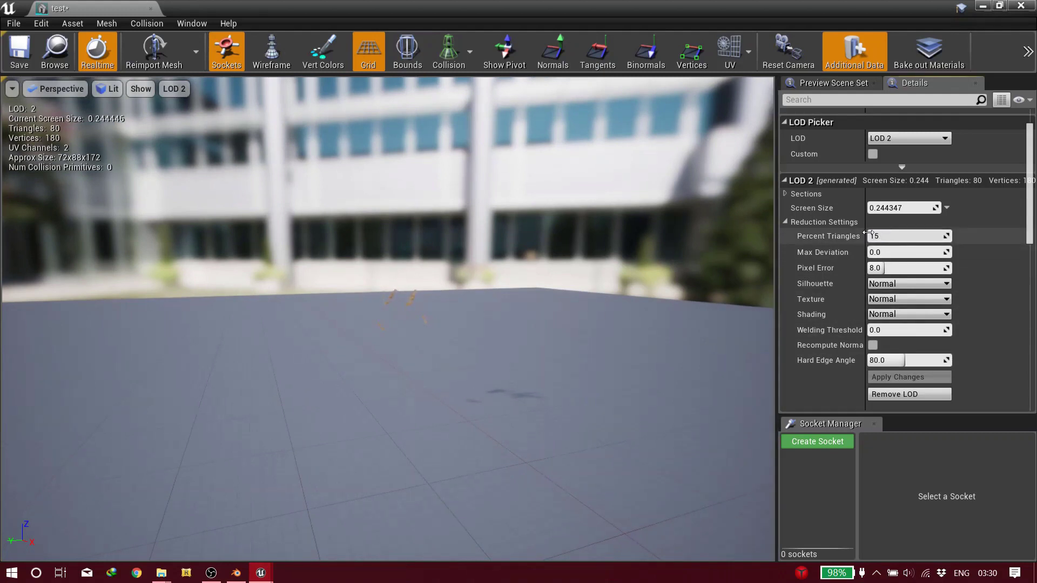
type("15")
key("Return")
left_click(899, 377)
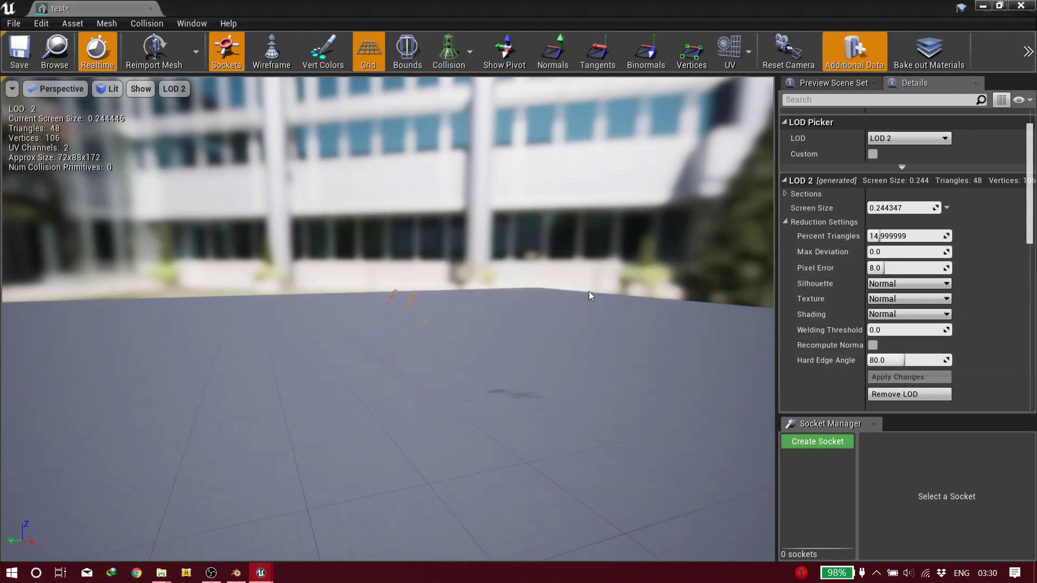
View the grass from farther away and set LOD 2's Screen Size to 0.151909
key("w")
right_click_drag(389, 318, 385, 319)
key("s")
key("w")
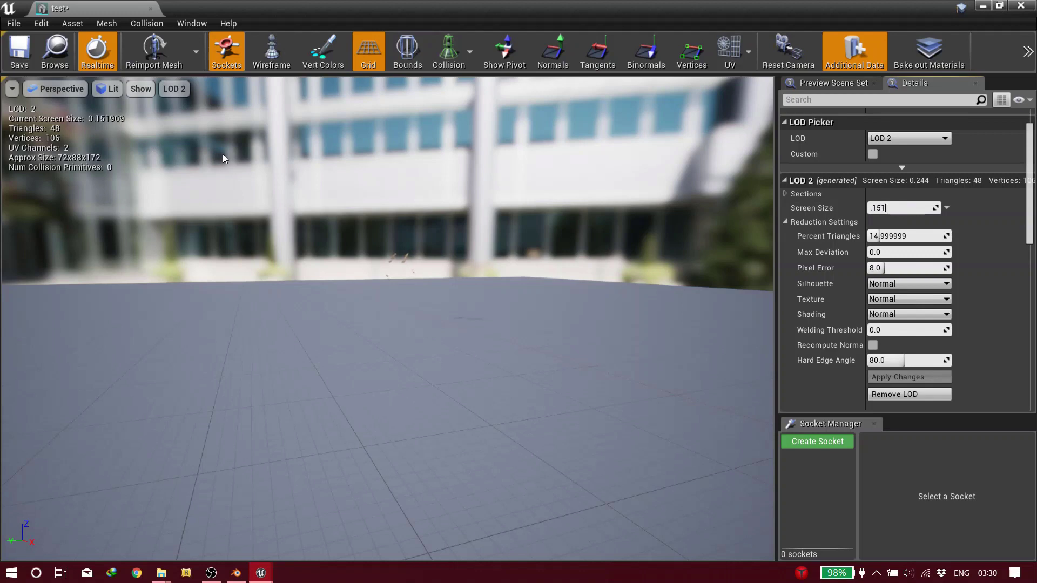
type("09")
left_click_drag(168, 171, 244, 193)
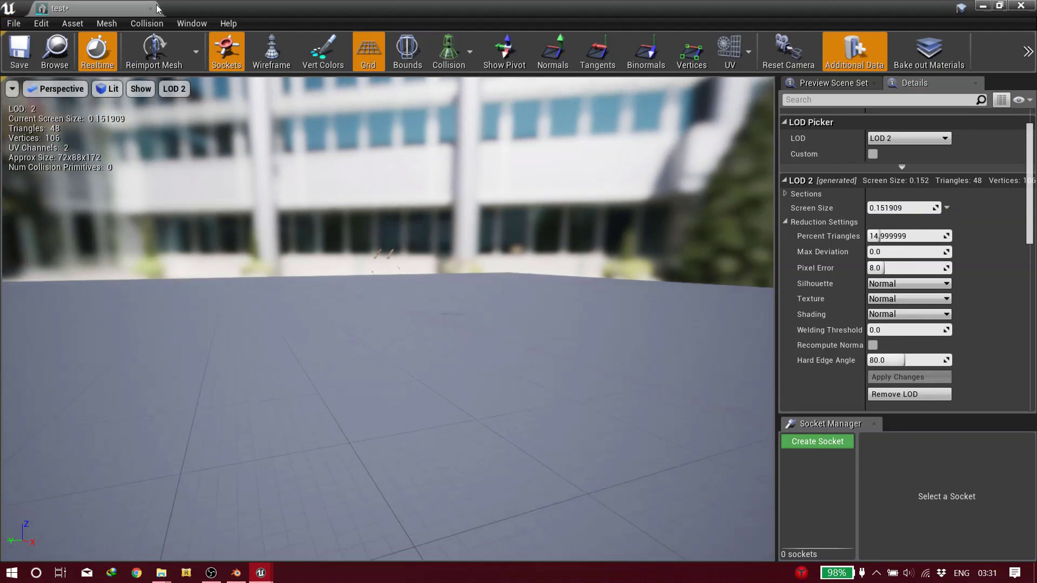
Switch the LOD selection to LOD Auto, check the LOD transitions at different distances, and close the test mesh editor
left_click(917, 139)
left_click(910, 150)
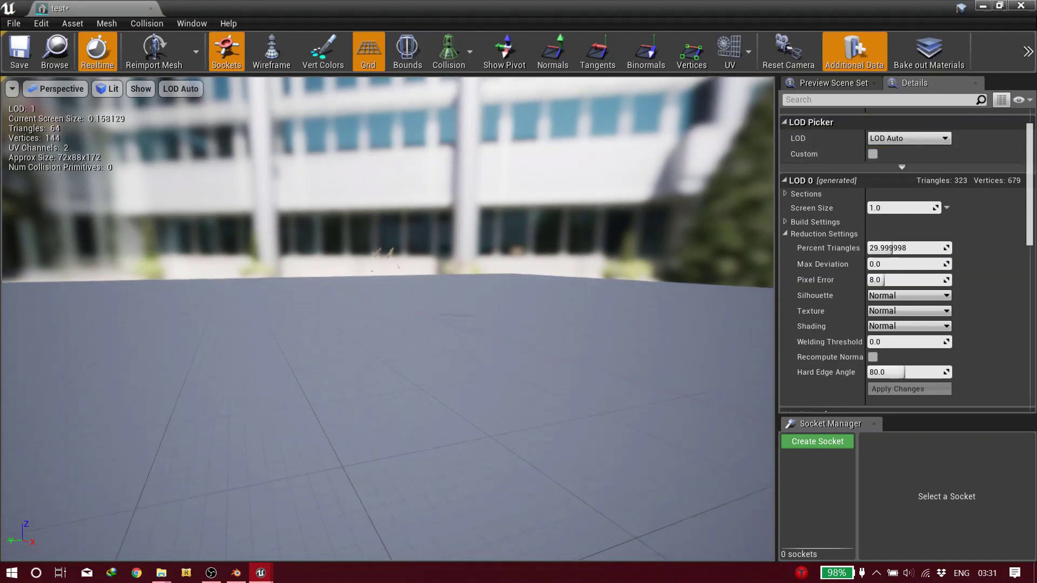
right_click_drag(388, 302, 372, 294)
key("w")
key("s")
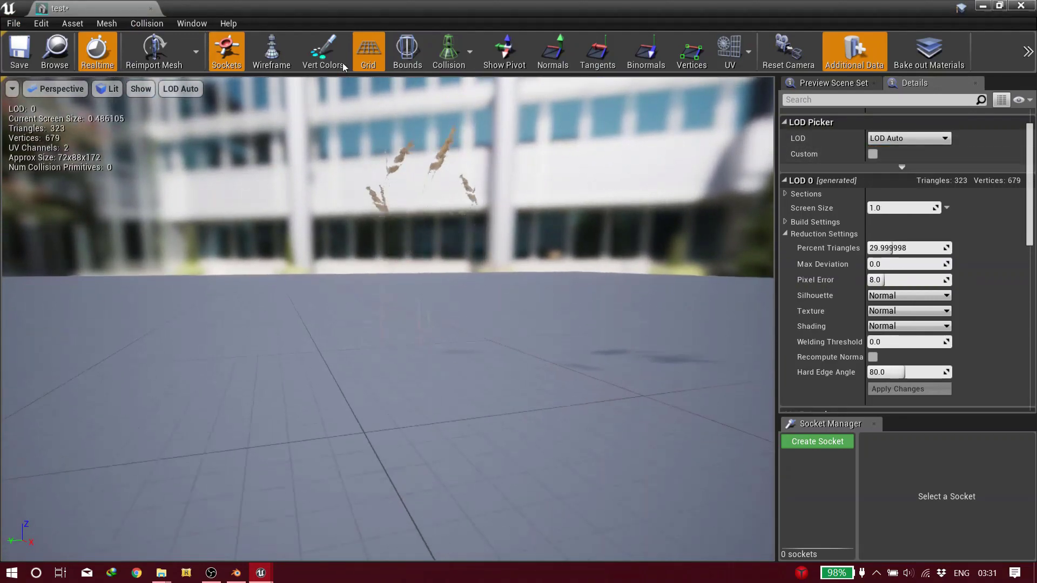
left_click(151, 8)
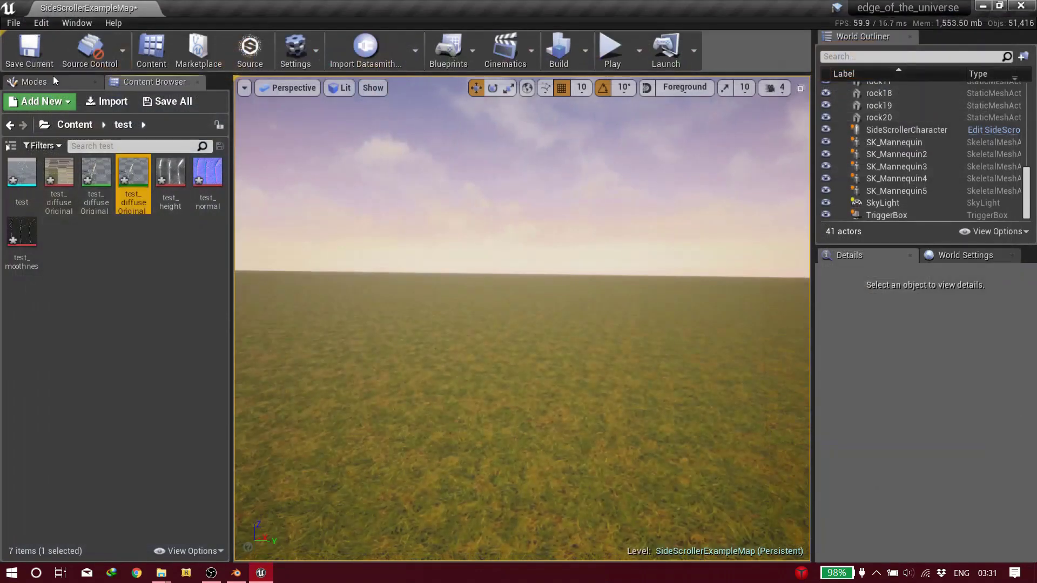
Switch to foliage painting and add the test static mesh from the Content/test folder as a foliage type
left_click(72, 82)
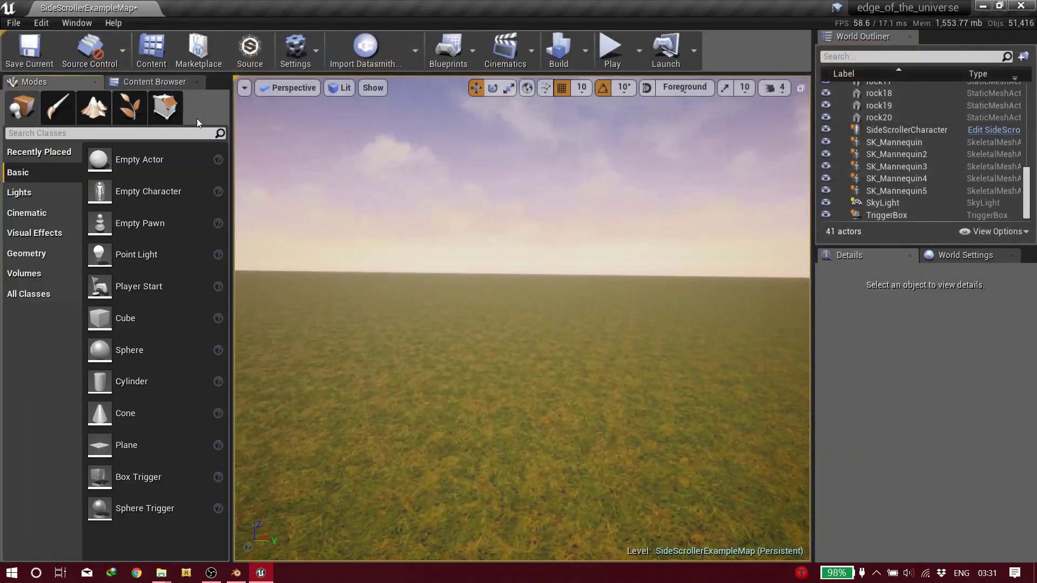
left_click(131, 108)
left_click(142, 81)
left_click_drag(131, 175, 100, 377)
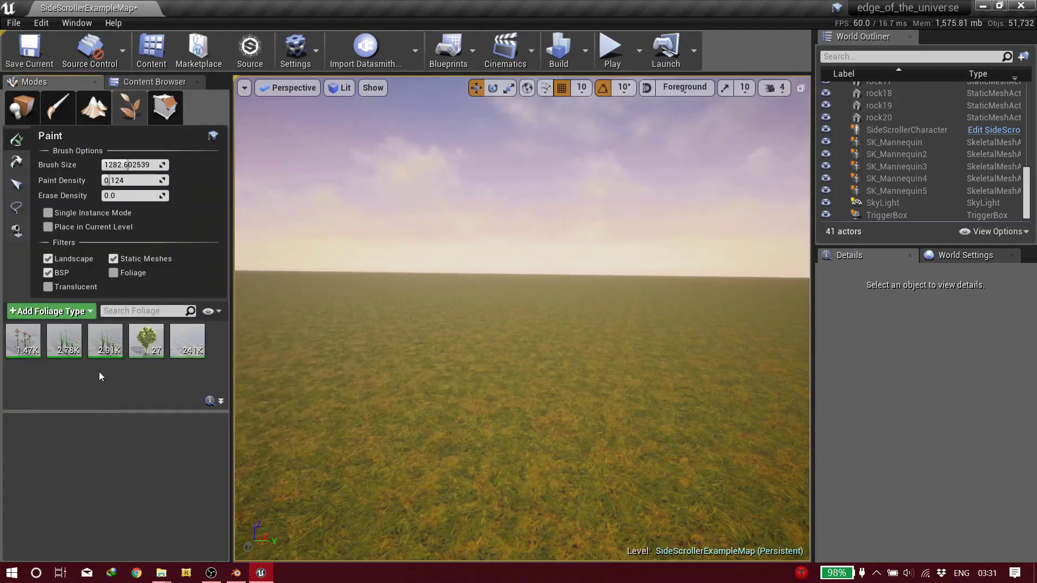
left_click(158, 84)
left_click_drag(22, 172, 100, 355)
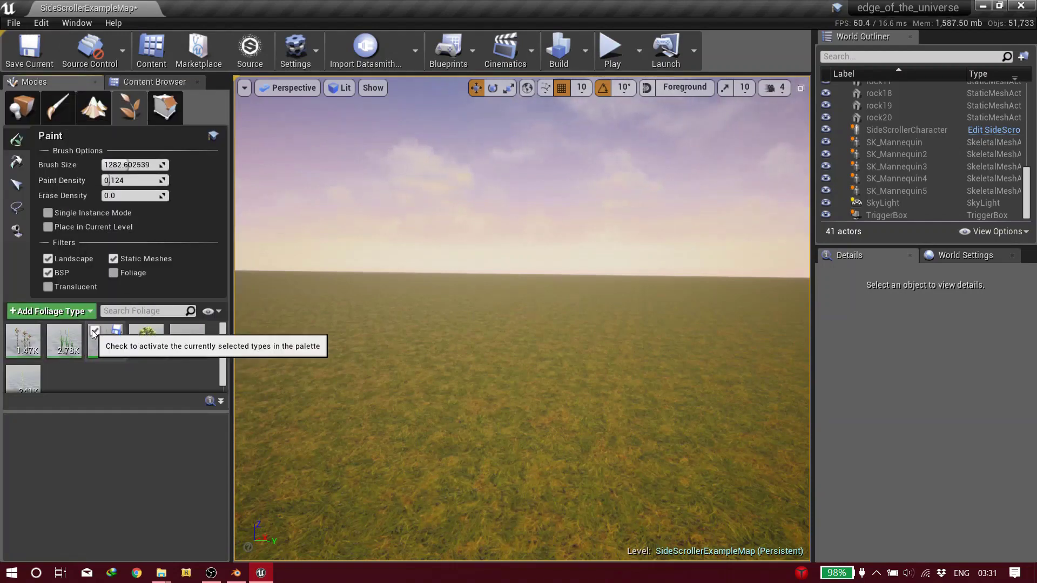
scroll(73, 368, "down", 1)
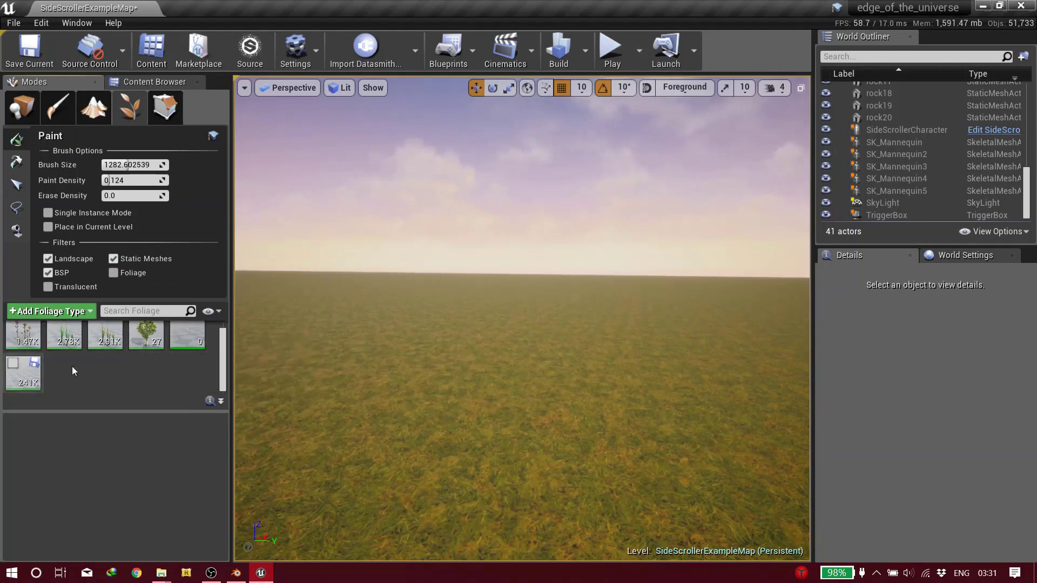
For the test foliage type, set Density / 1Kuu to about 1242.86 and Scale X to about 1.15 minimum and 2.22 maximum
left_click(200, 335)
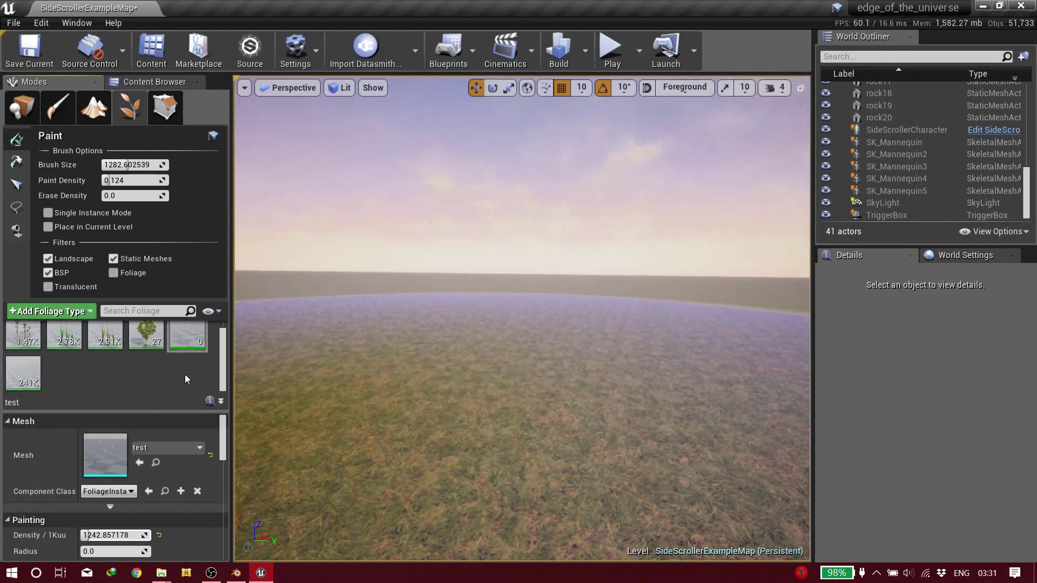
scroll(135, 464, "down", 3)
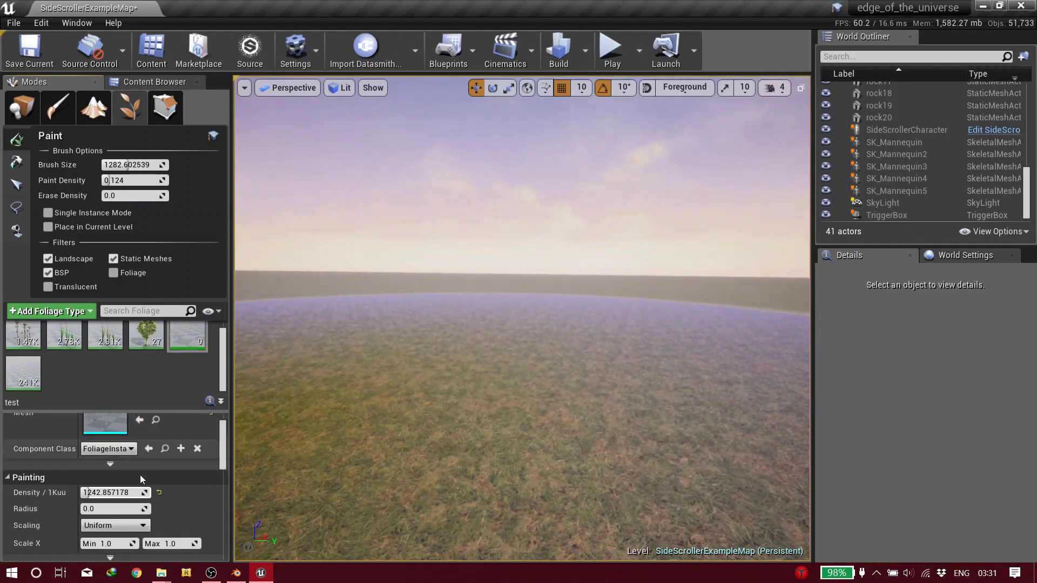
scroll(141, 476, "down", 1)
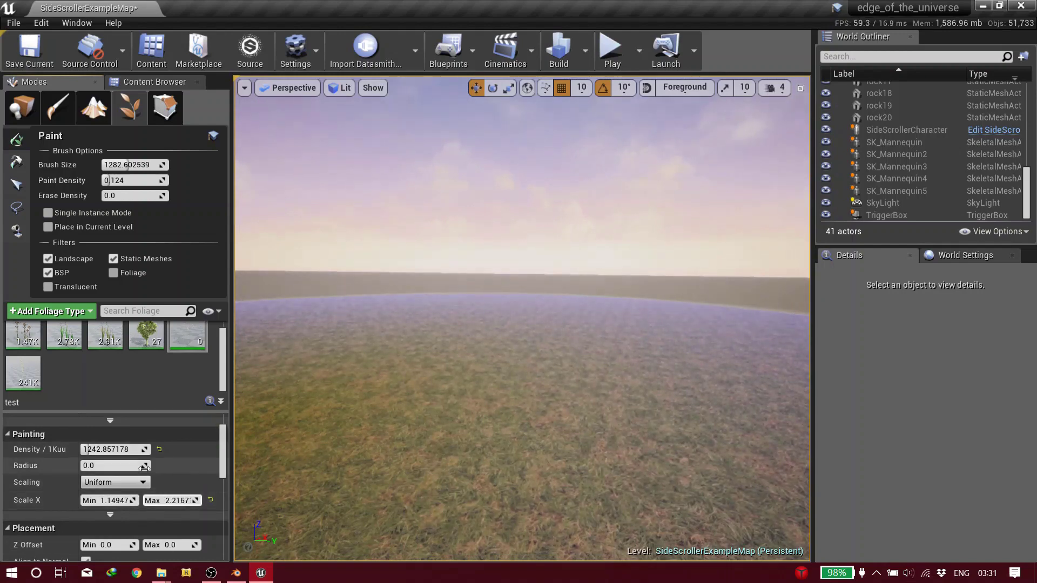
scroll(150, 500, "down", 2)
scroll(150, 500, "up", 3)
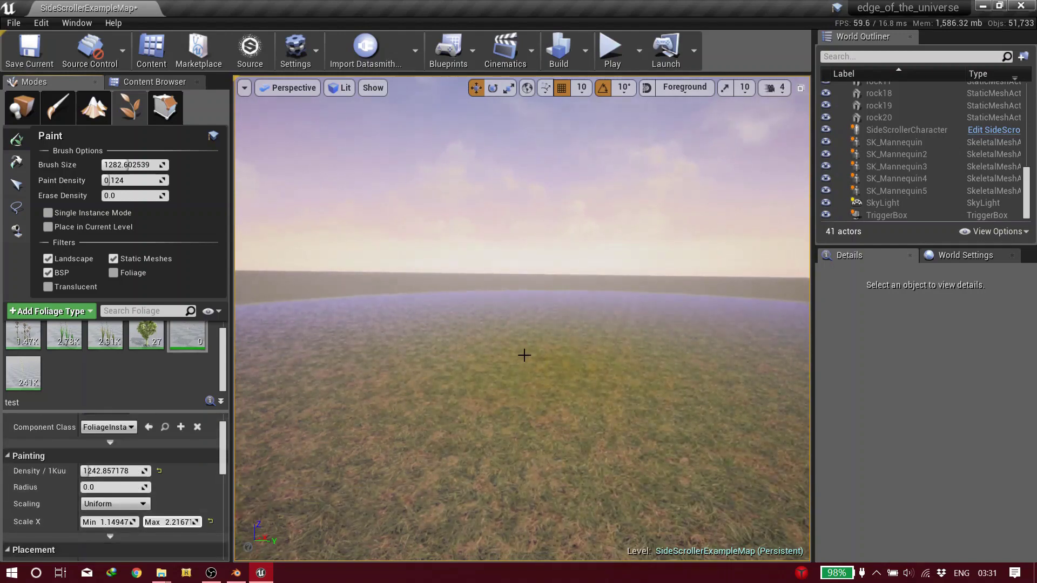
scroll(41, 528, "down", 4)
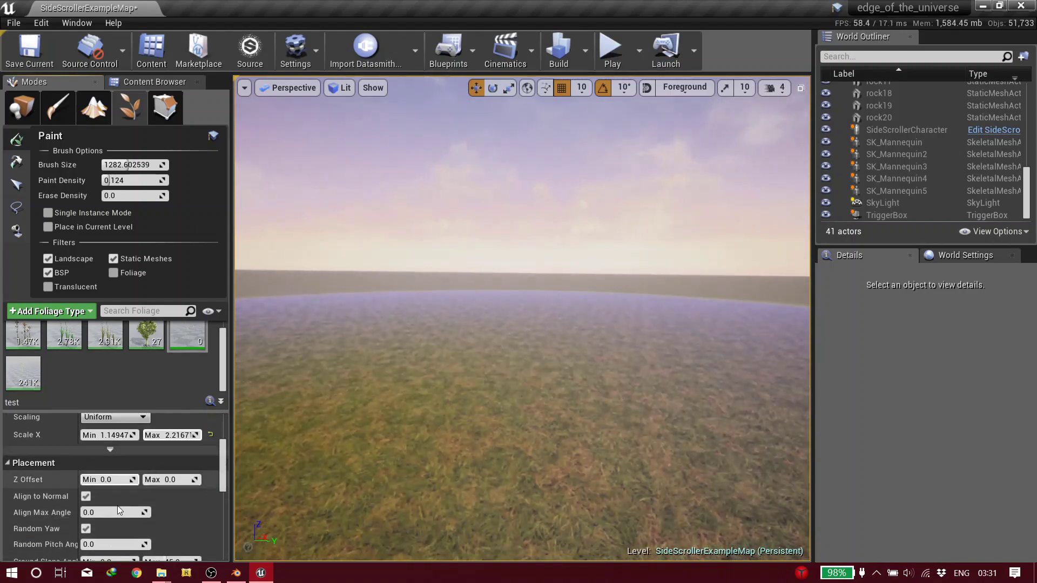
scroll(118, 510, "down", 5)
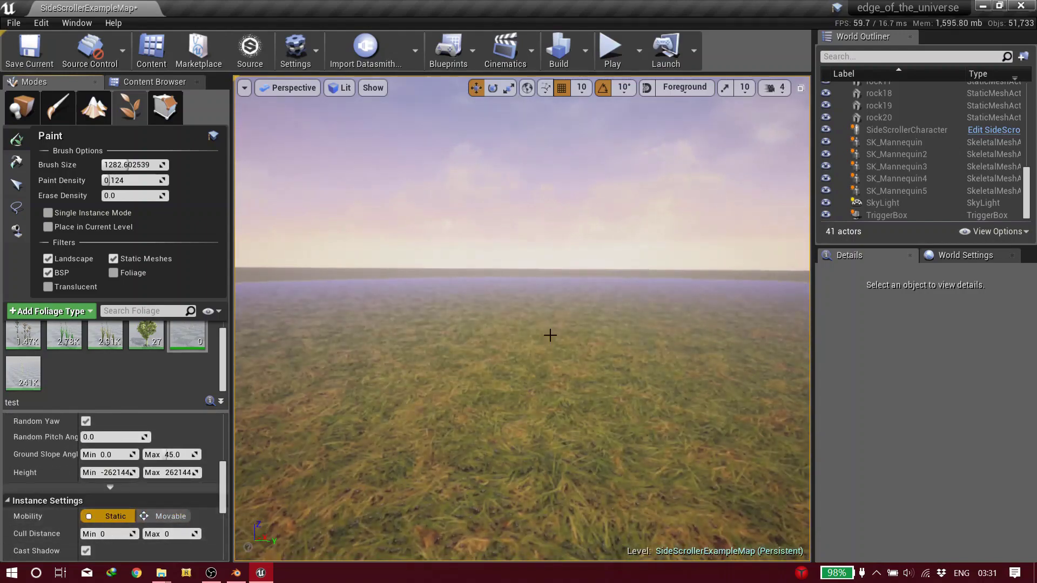
Paint a patch of the test grass foliage onto the ground in front of the camera
left_click(549, 336)
scroll(543, 345, "up", 4)
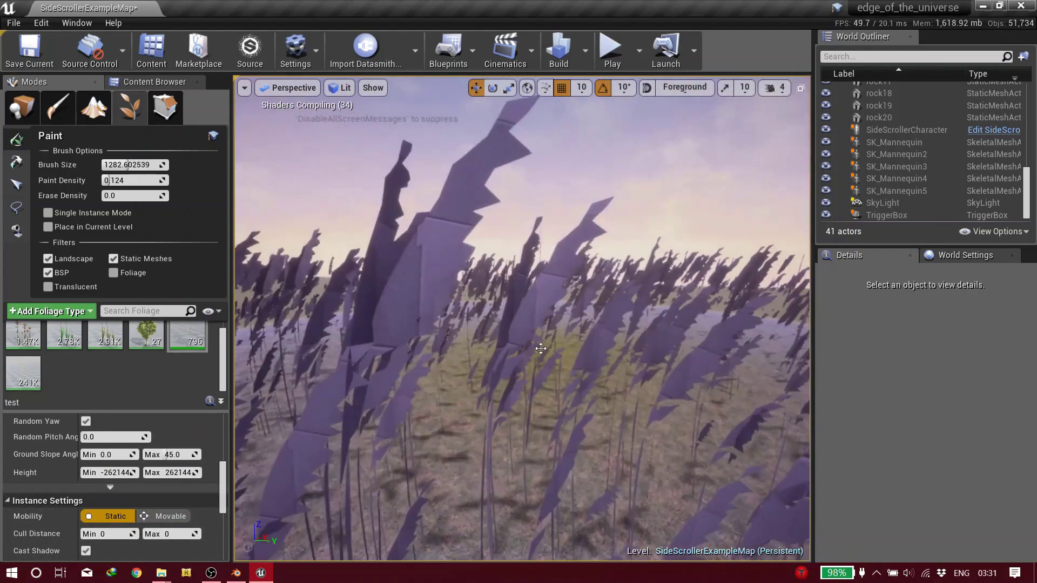
Undo the painted grass patch and set the test foliage's Scale X to about 0.28 minimum and 0.69 maximum
key("ctrl+z")
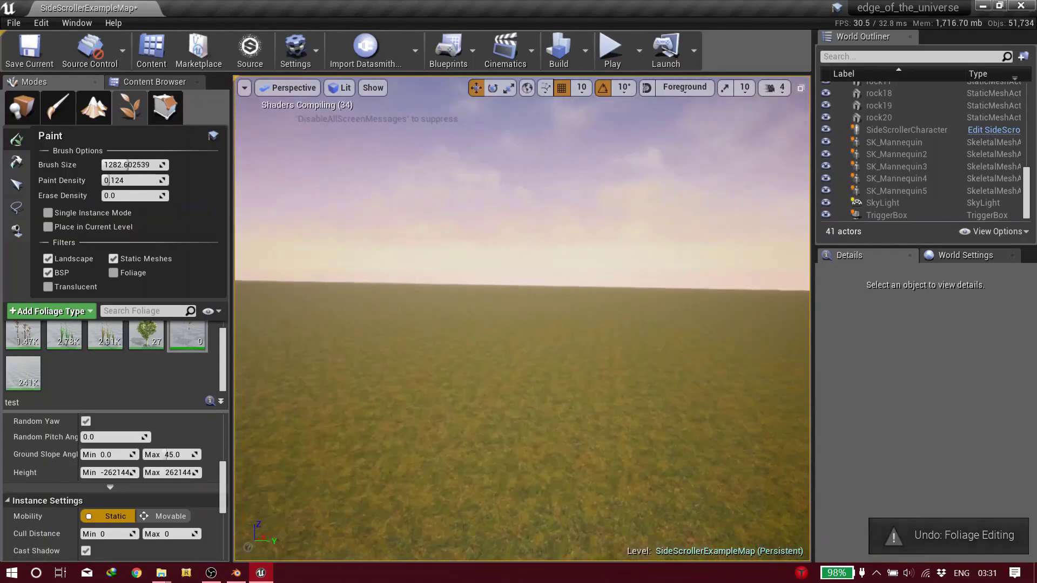
scroll(112, 483, "up", 6)
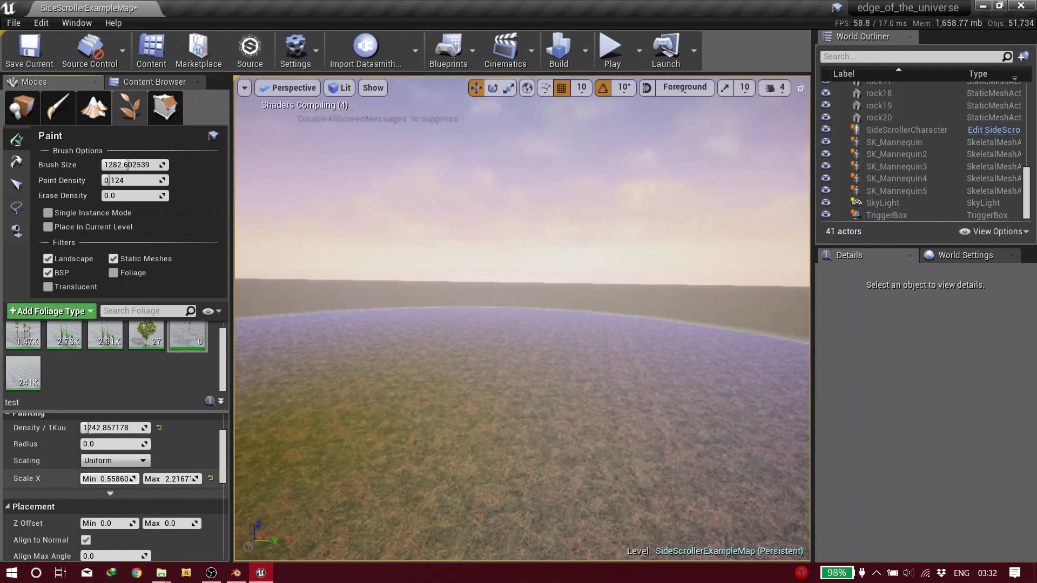
left_click_drag(172, 478, 157, 479)
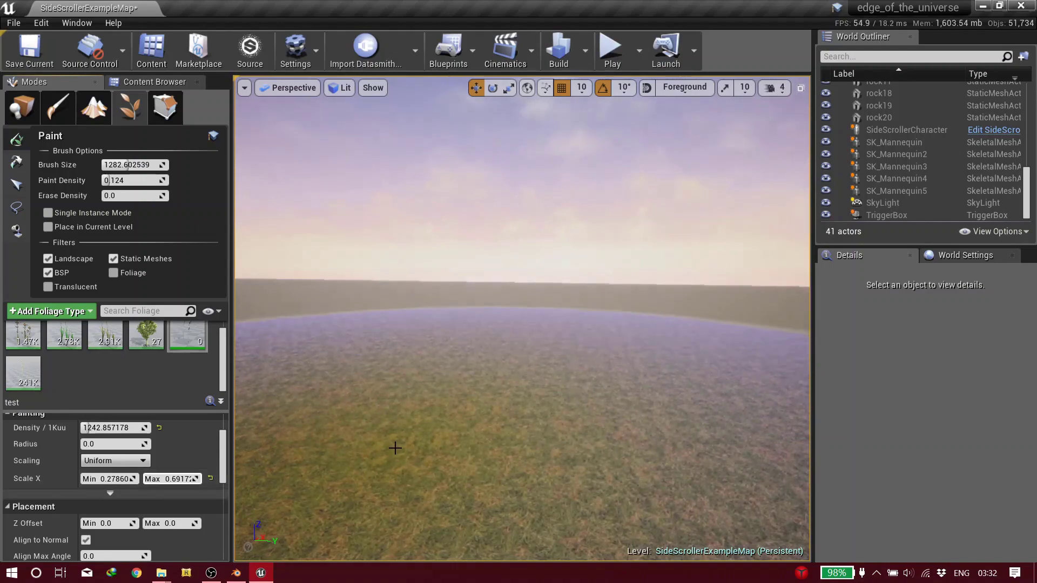
Try painting a patch of the smaller test grass on the ground, and undo it
left_click_drag(394, 446, 393, 446)
right_click_drag(522, 319, 447, 318)
mouse_move(247, 450)
right_mouse_down()
mouse_move(247, 440)
mouse_move(246, 450)
right_mouse_up()
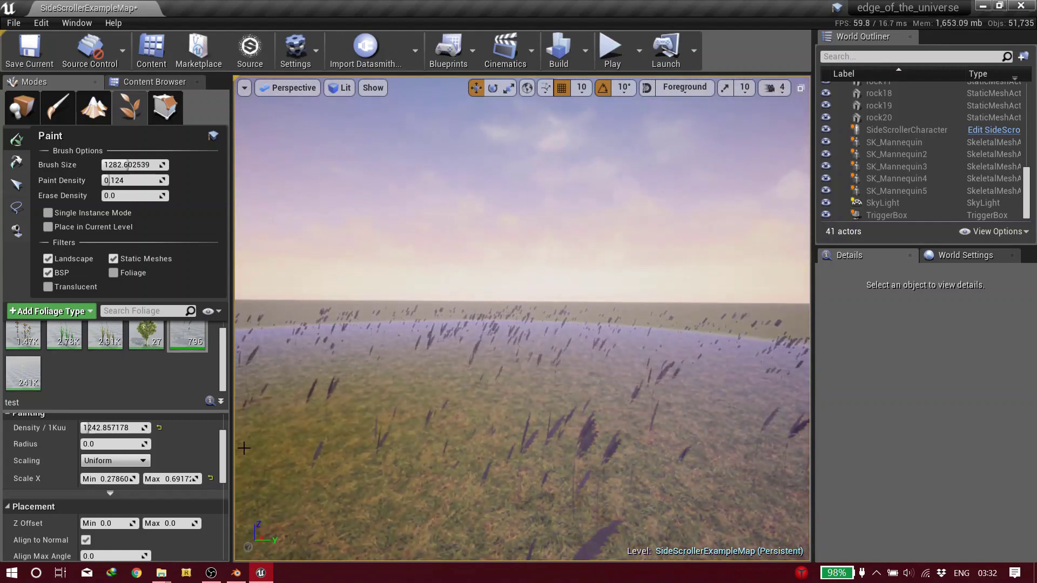
key("ctrl+z")
Try a Paint Density of about 0.716 for a patch of test grass, and undo the painted patch
left_click_drag(129, 180, 149, 180)
right_click_drag(273, 283, 371, 313)
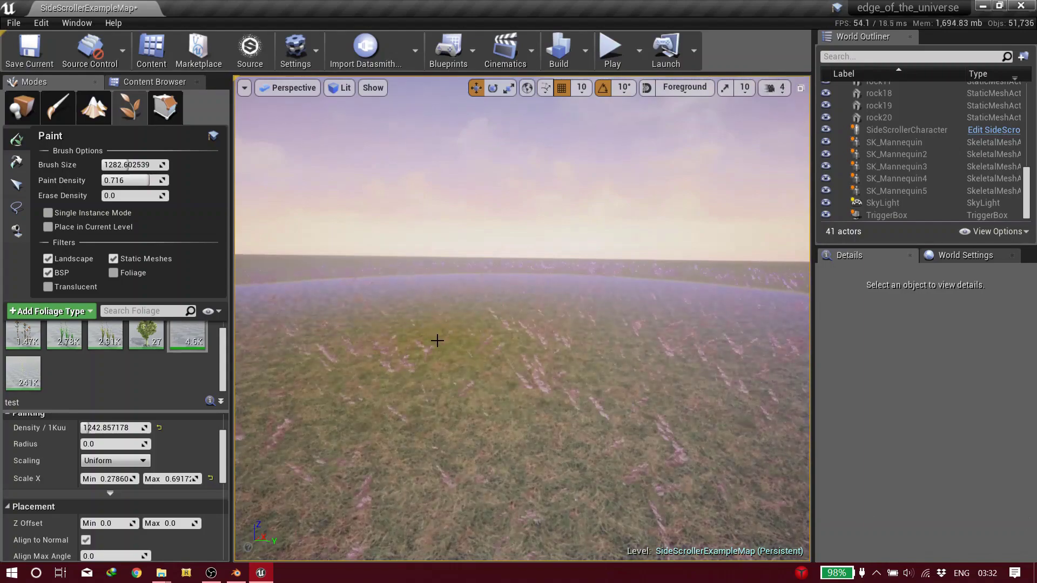
right_click_drag(459, 346, 437, 340)
key("ctrl+z")
Set the Paint Density to 1.0, paint a trial patch of test grass, and undo that patch
left_click_drag(135, 180, 167, 180)
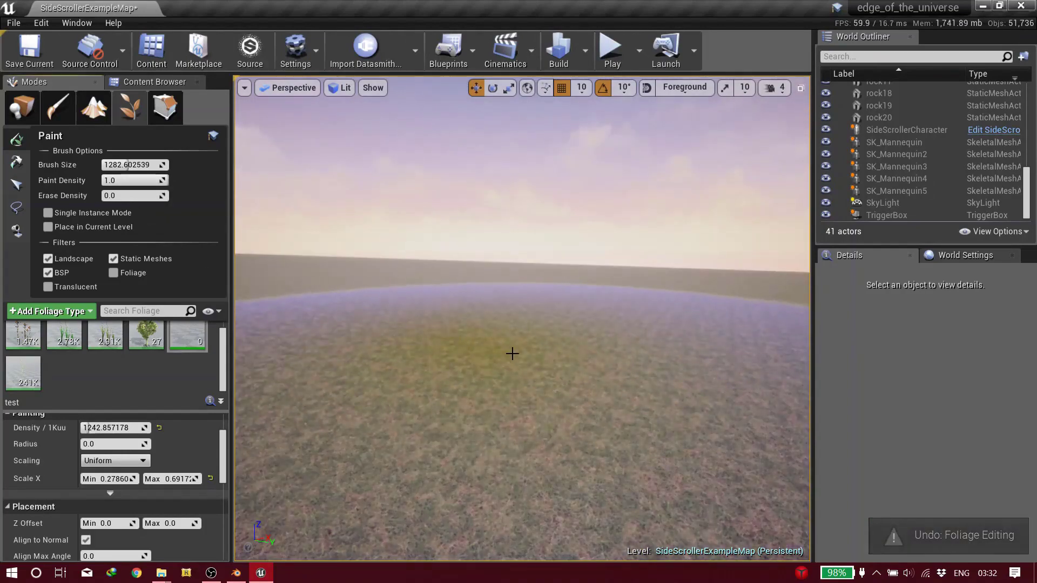
left_click_drag(512, 354, 541, 355)
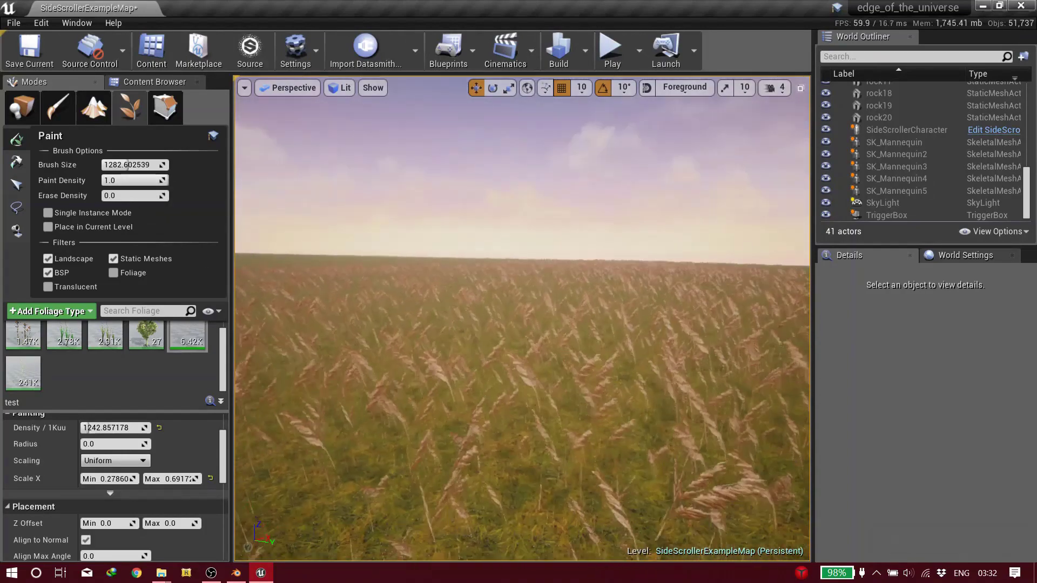
key("ctrl+z")
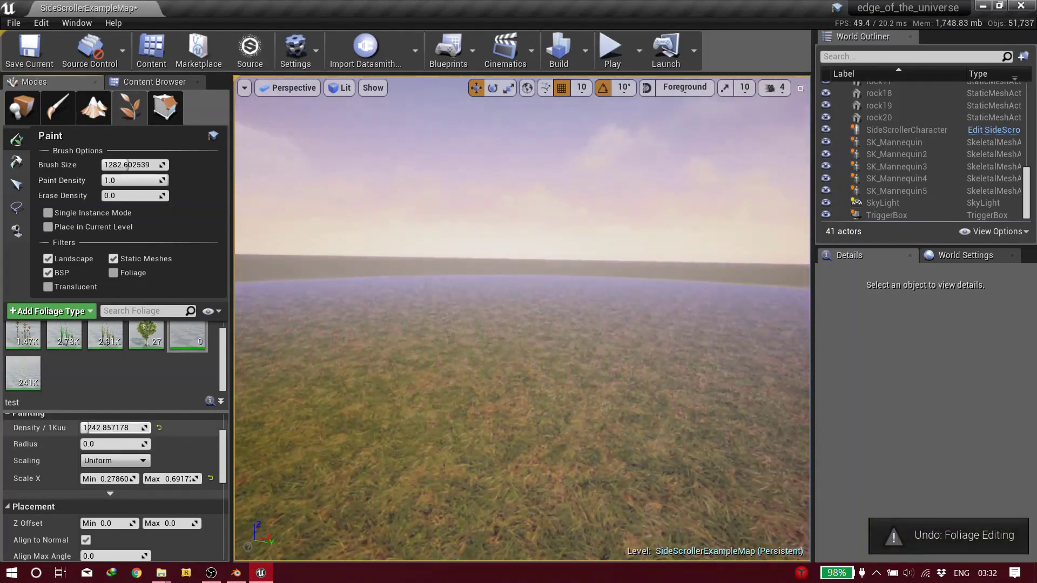
Set the test foliage's Density / 1Kuu to about 2157.14 and paint a wide field of grass on the landscape
left_click_drag(86, 428, 151, 428)
left_click_drag(486, 378, 436, 391)
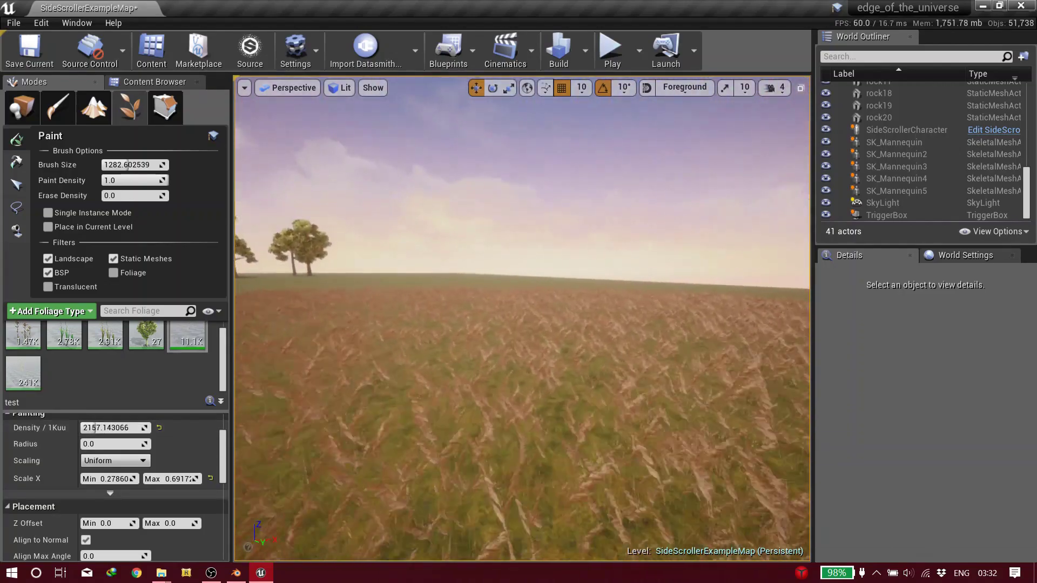
right_click_drag(521, 318, 621, 332)
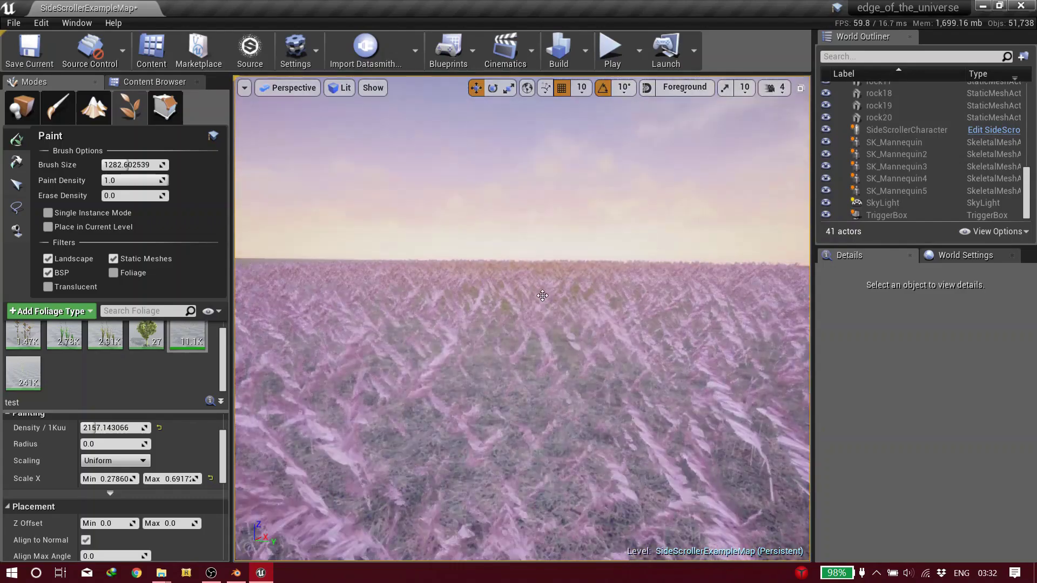
right_click_drag(542, 295, 542, 311)
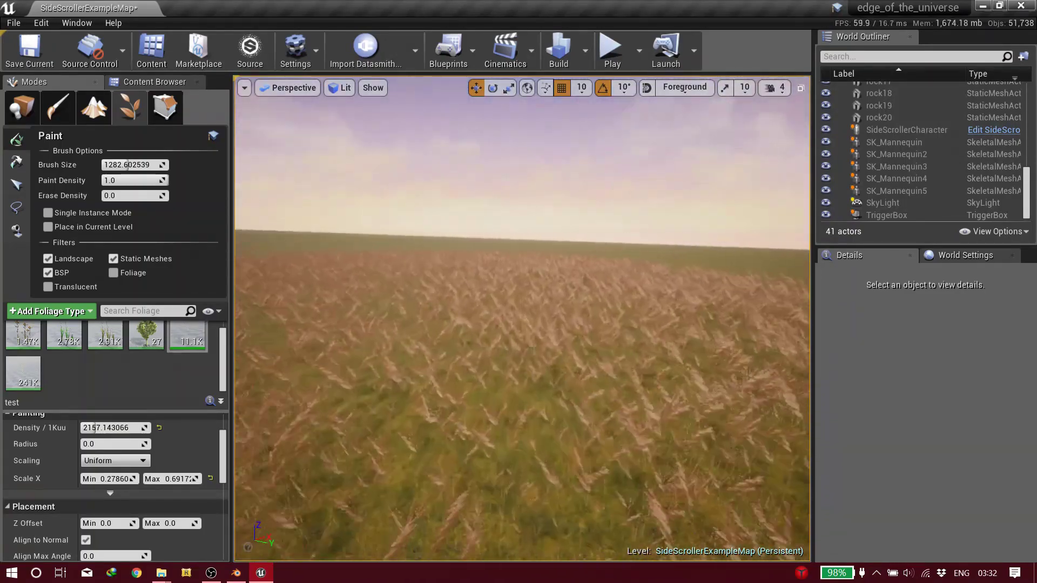
mouse_move(606, 335)
right_mouse_down()
mouse_move(607, 310)
mouse_move(572, 313)
mouse_move(588, 313)
mouse_move(572, 314)
mouse_move(613, 345)
right_mouse_up()
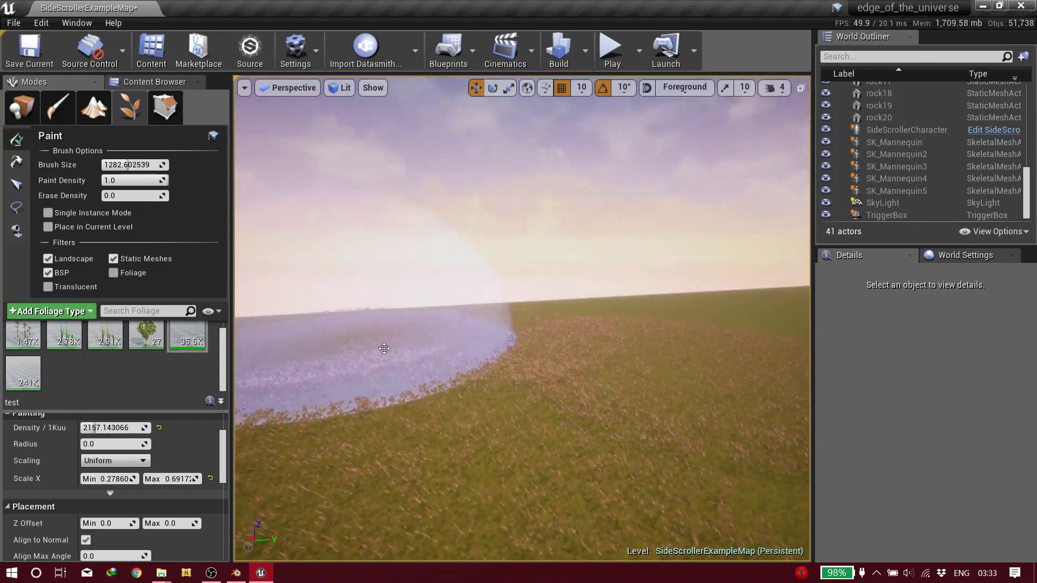
Inspect the painted grass field from close up and from a distance
right_click_drag(384, 348, 384, 348)
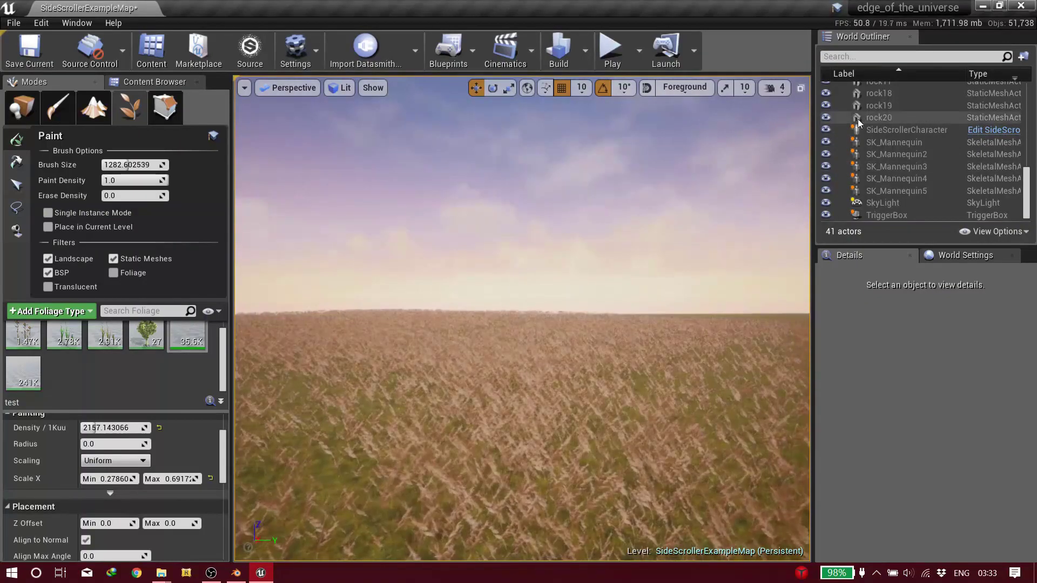
right_click_drag(605, 251, 605, 251)
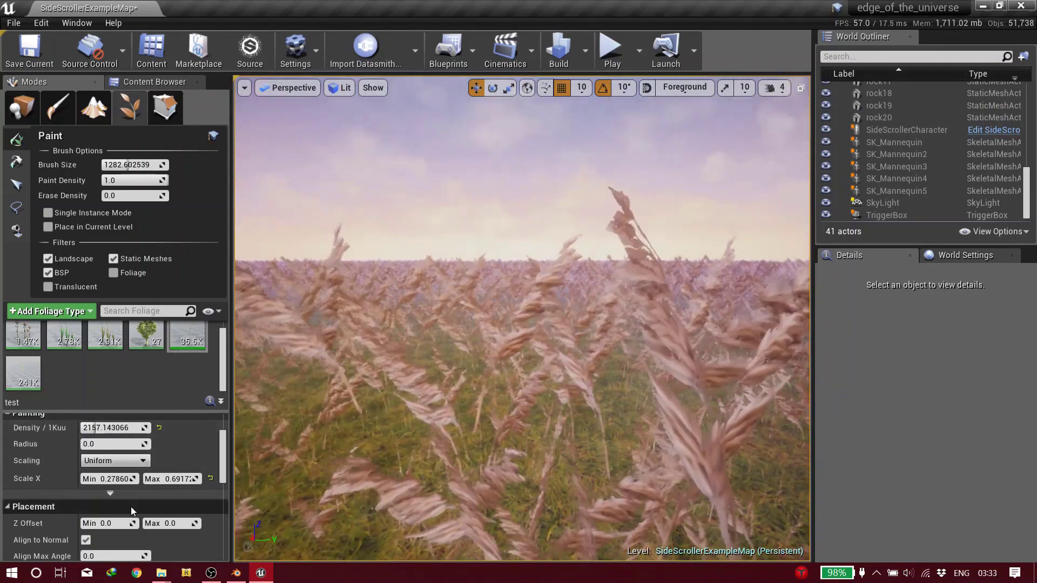
right_click_drag(605, 251, 605, 251)
scroll(108, 486, "down", 3)
right_click_drag(431, 476, 431, 476)
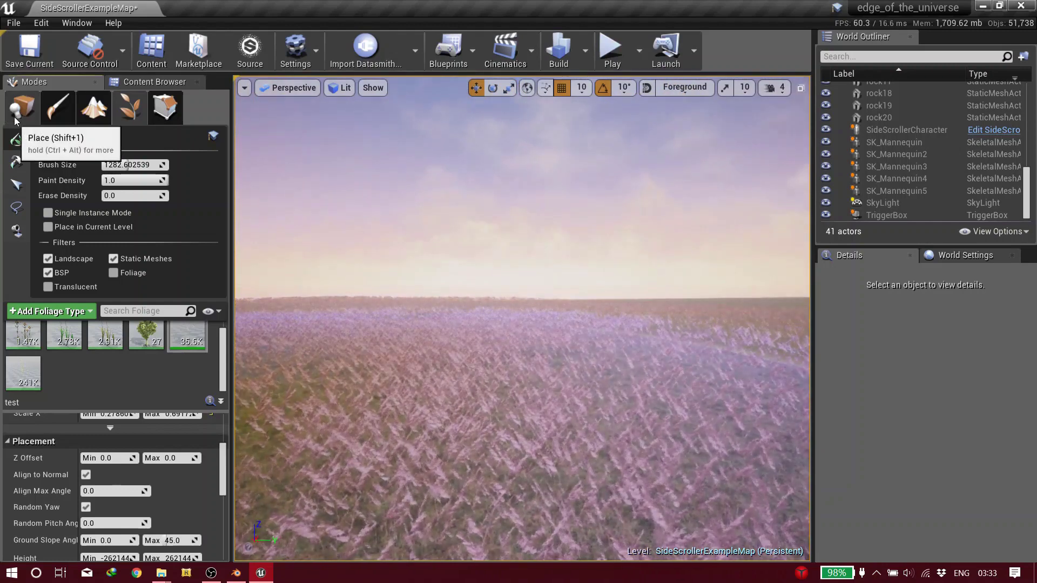
Leave foliage painting for Place mode and switch the viewport to the Shader Complexity optimization view
left_click(21, 110)
left_click(341, 89)
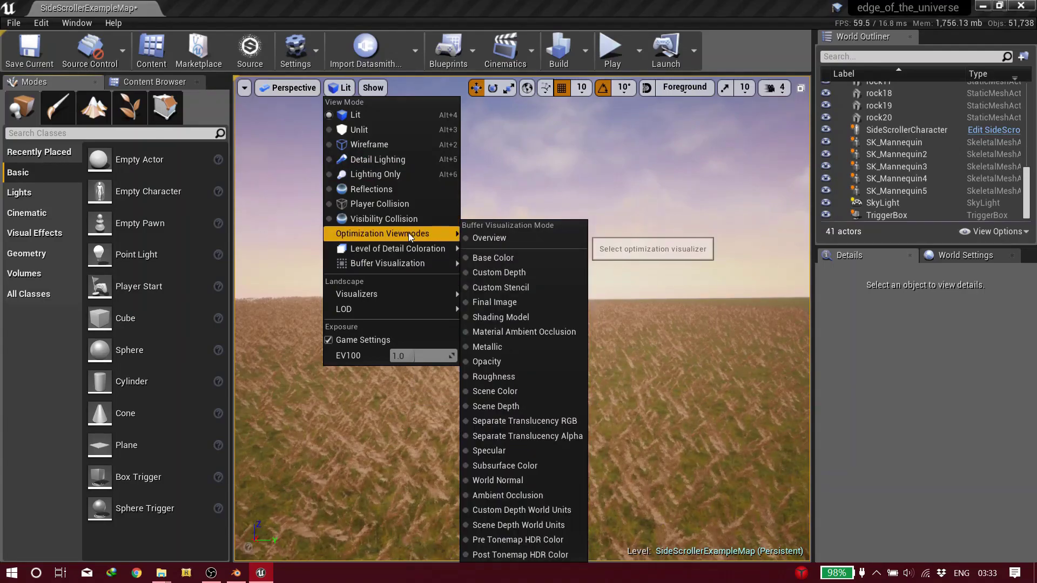
mouse_move(408, 233)
left_click(531, 293)
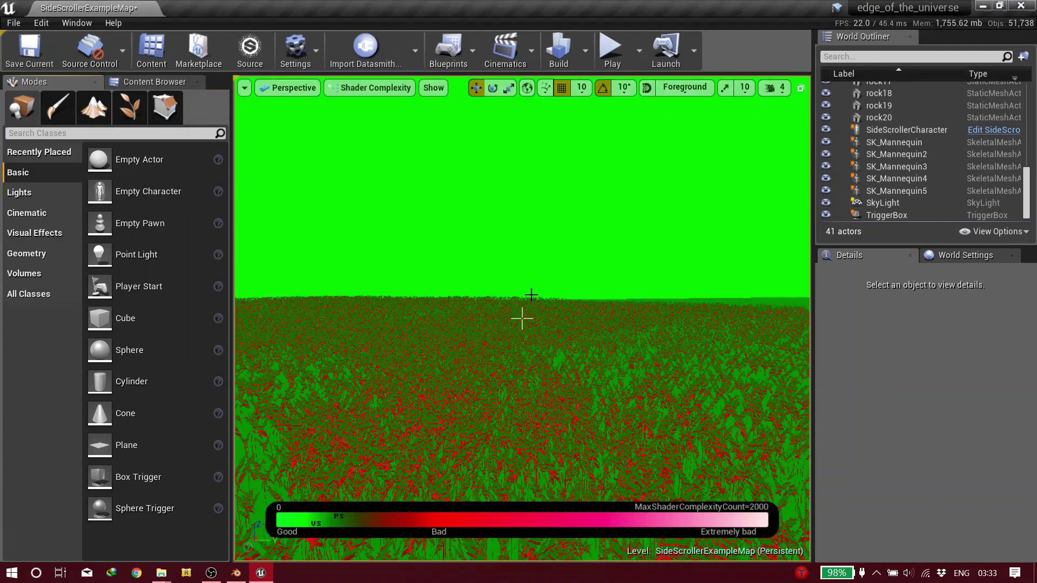
Compare the shader complexity of the painted test grass with that of the trees and the other grass in the level
right_click_drag(522, 319, 522, 318)
right_click_drag(523, 319, 522, 318)
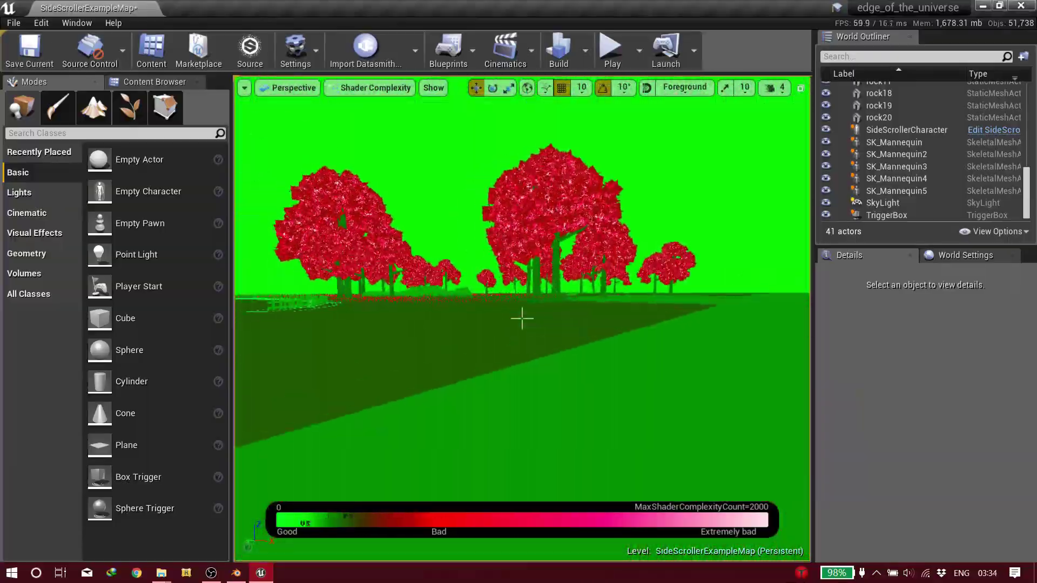
key("w")
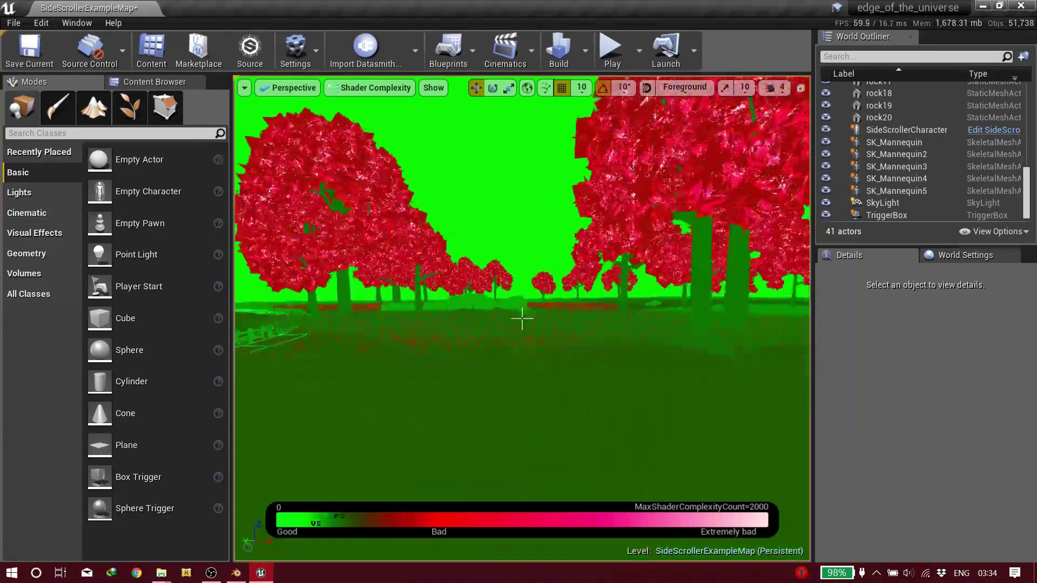
key("d")
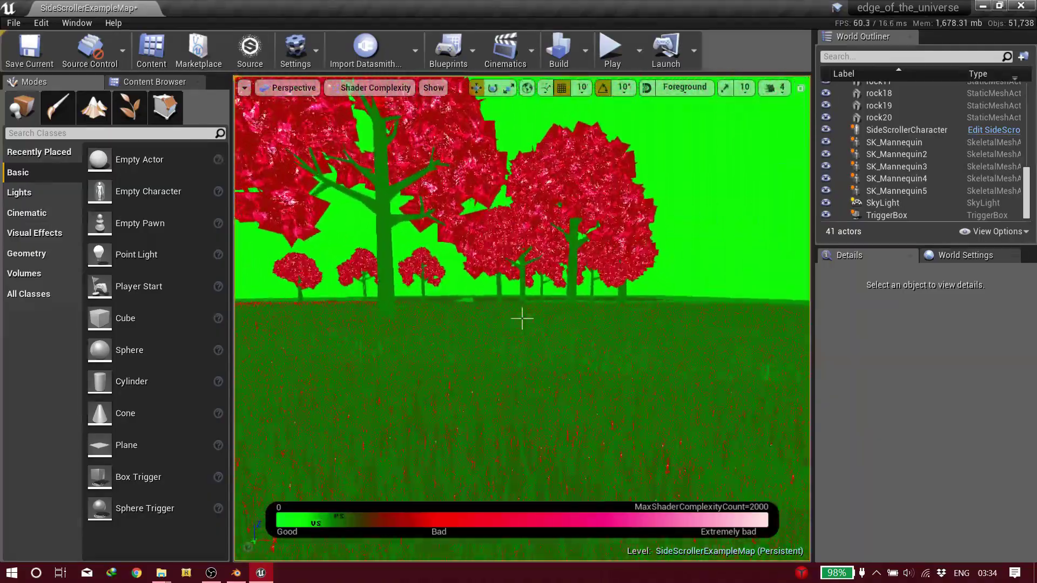
key("q")
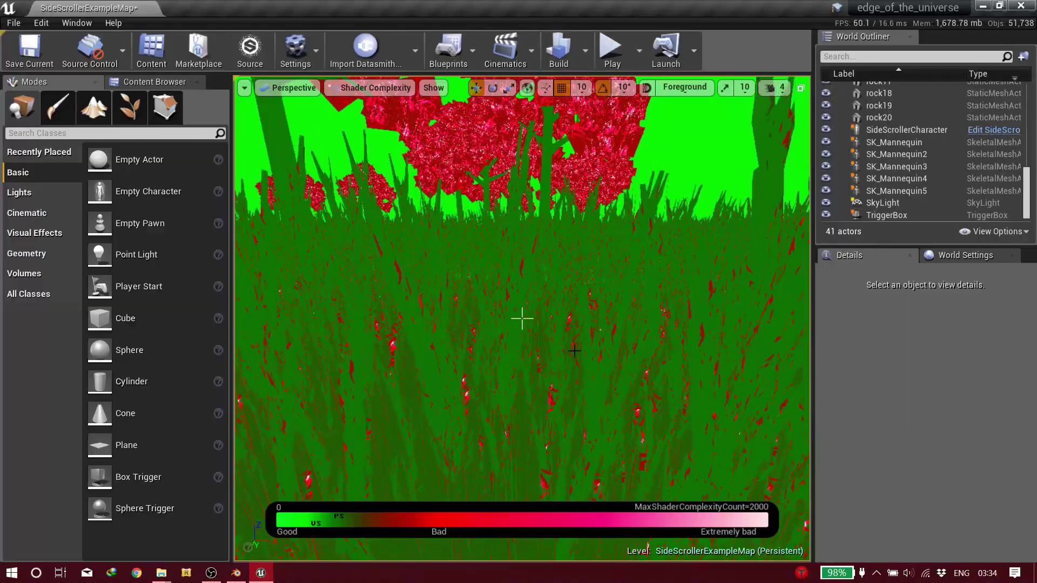
key("q")
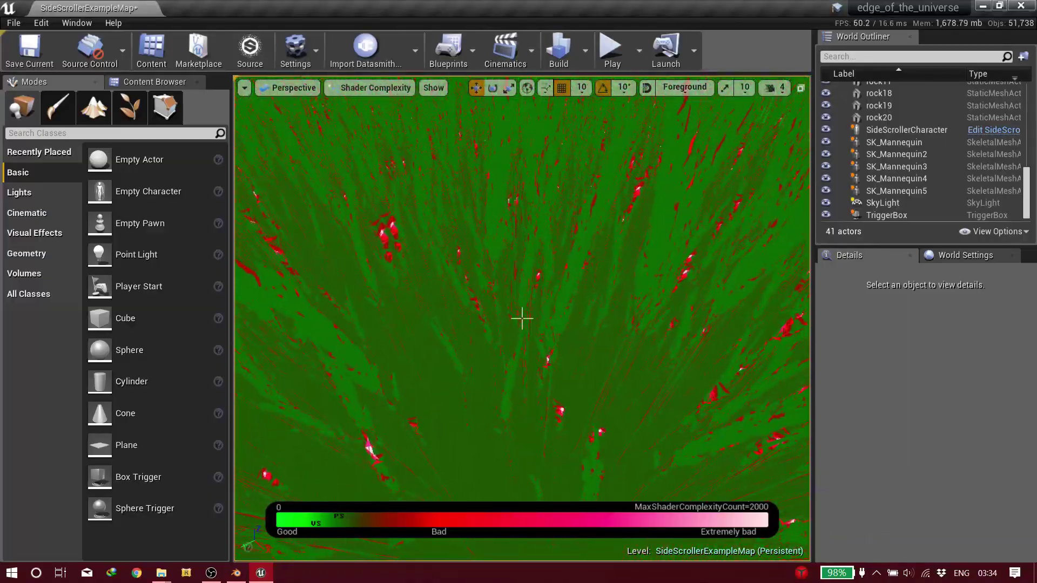
key("e")
key("e")
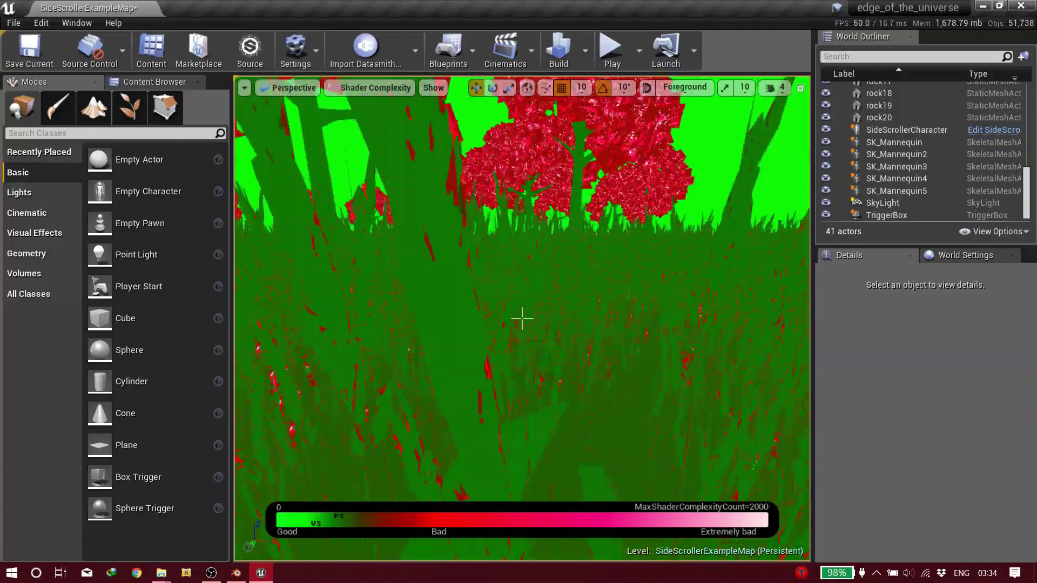
key("q")
right_click_drag(522, 319, 522, 319)
key("e")
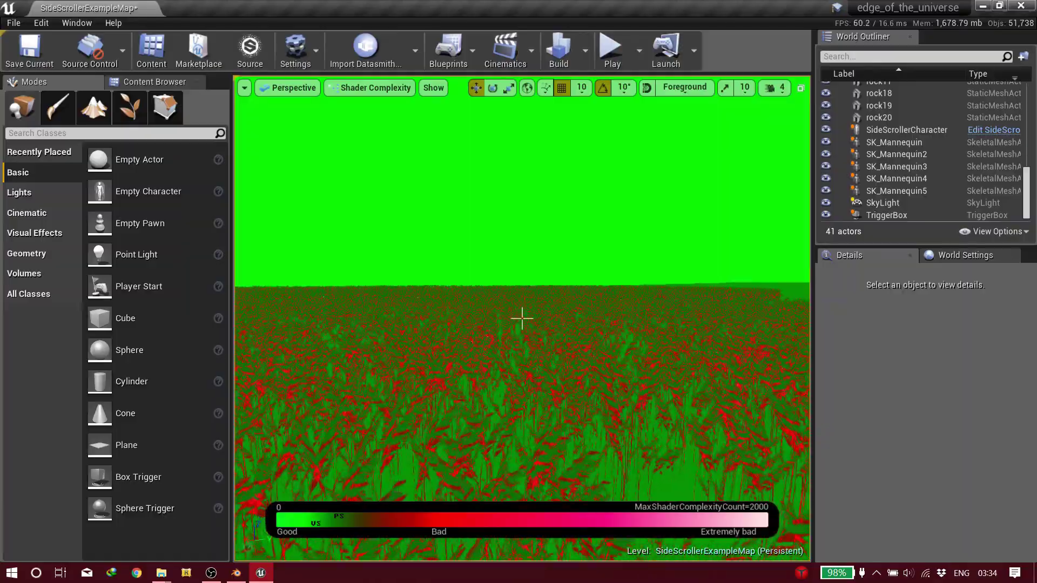
key("Up")
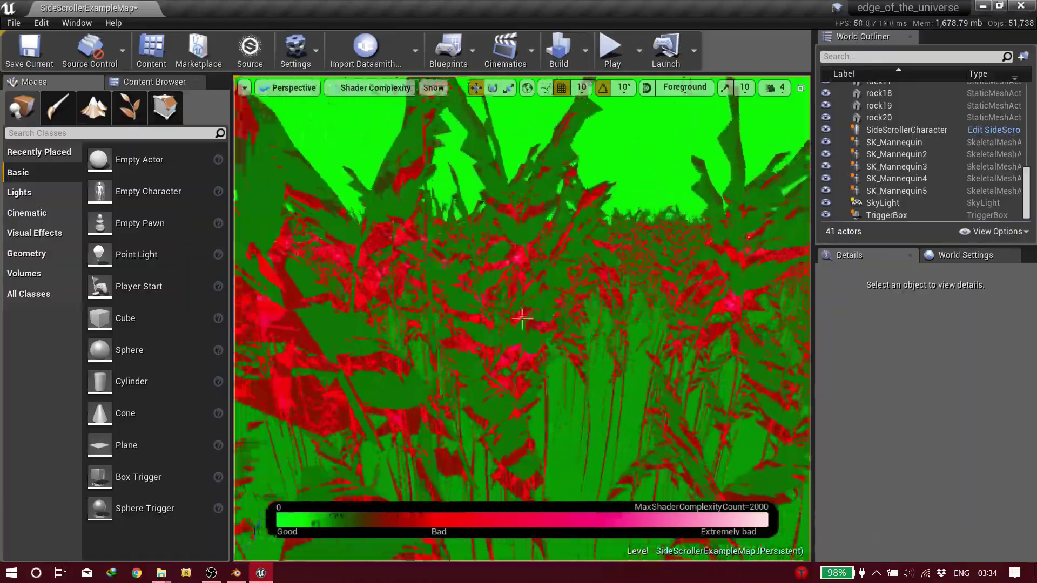
key("Up")
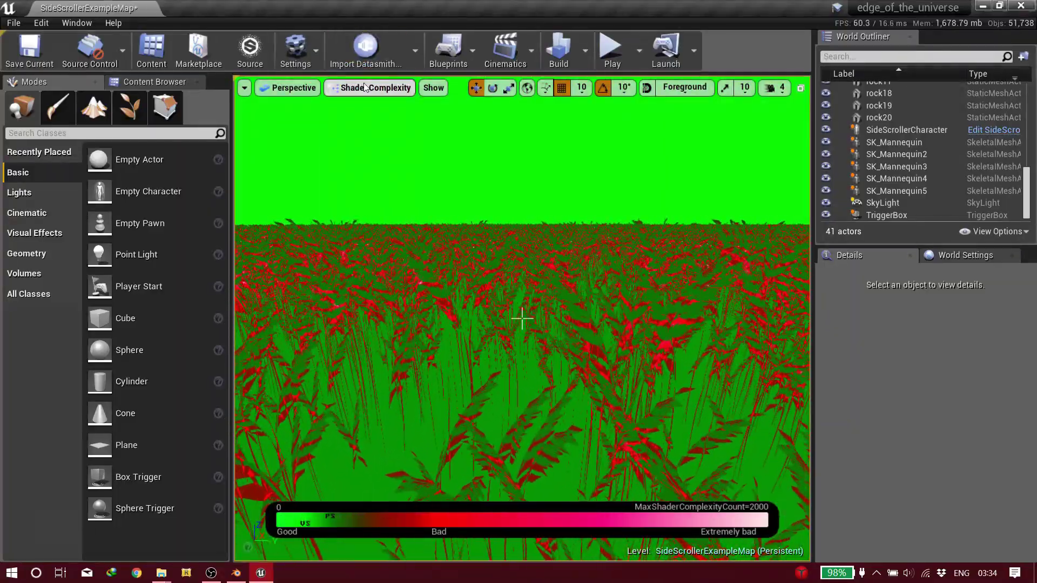
Return the viewport to Lit view and examine the painted grass field at different distances, followed by the tree area
left_click(349, 88)
left_click(341, 108)
right_click_drag(521, 319, 497, 311)
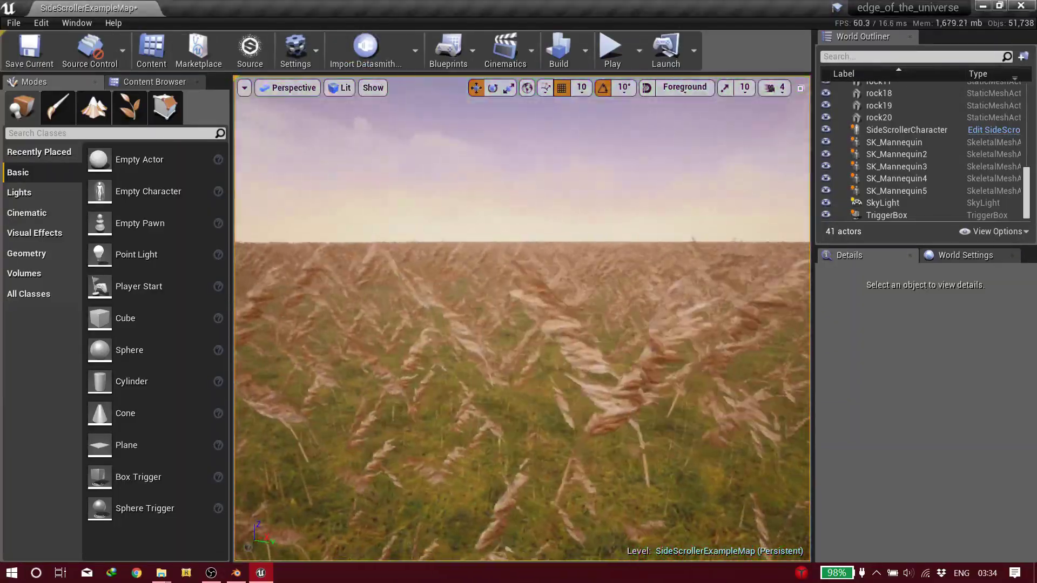
key("w")
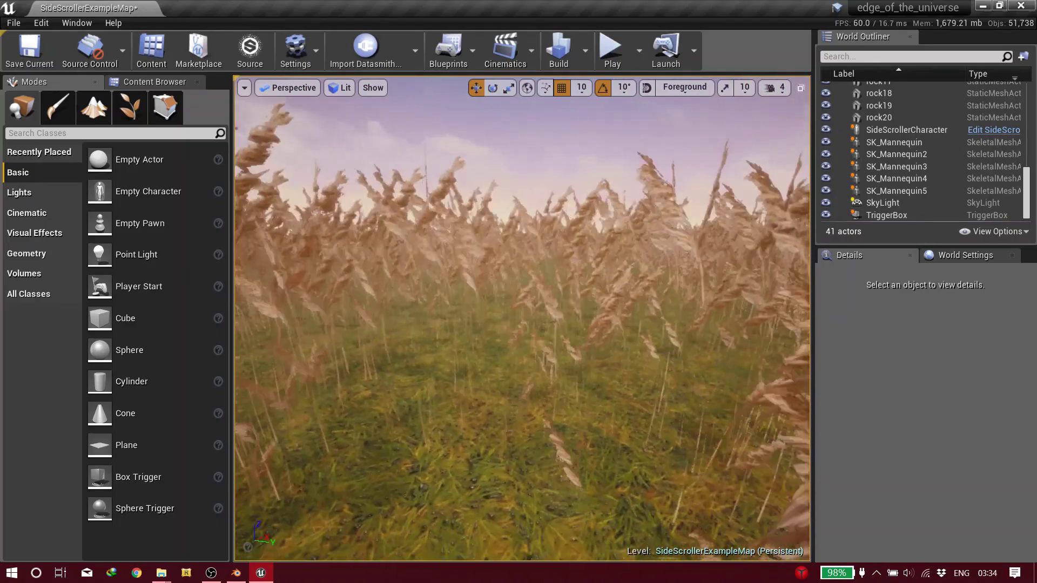
key("e")
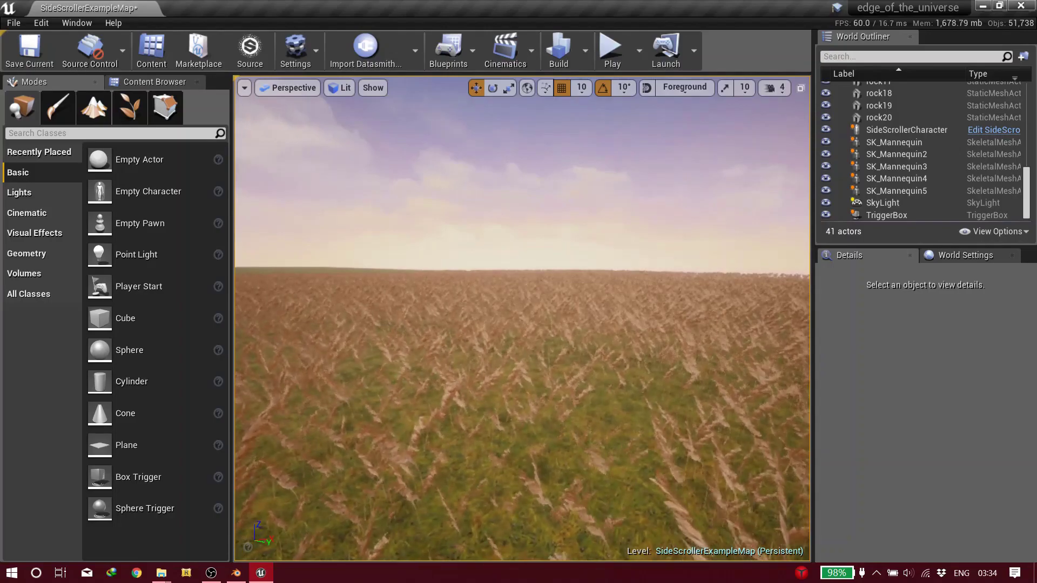
key("q")
key("e")
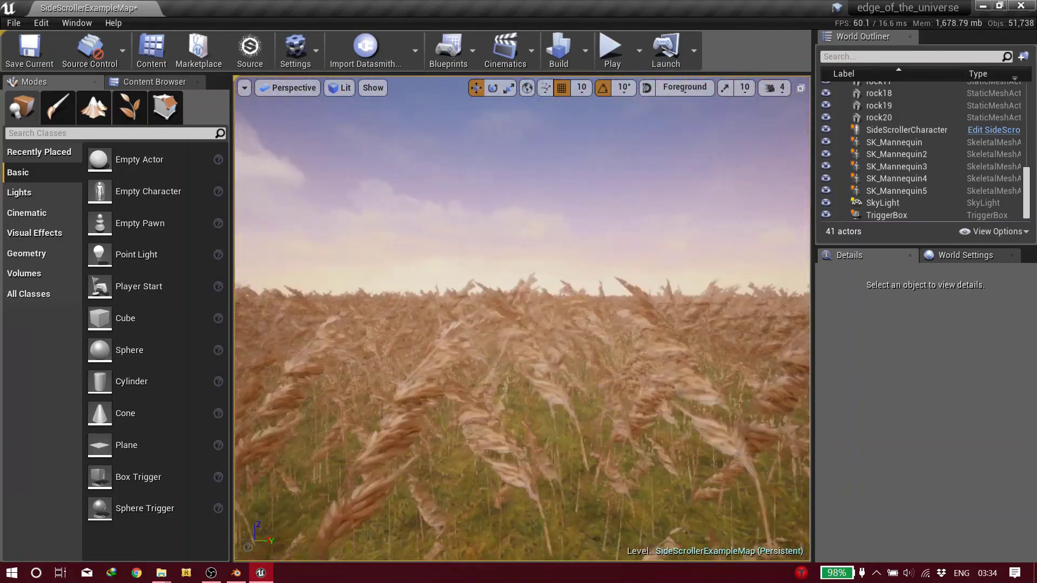
key("q")
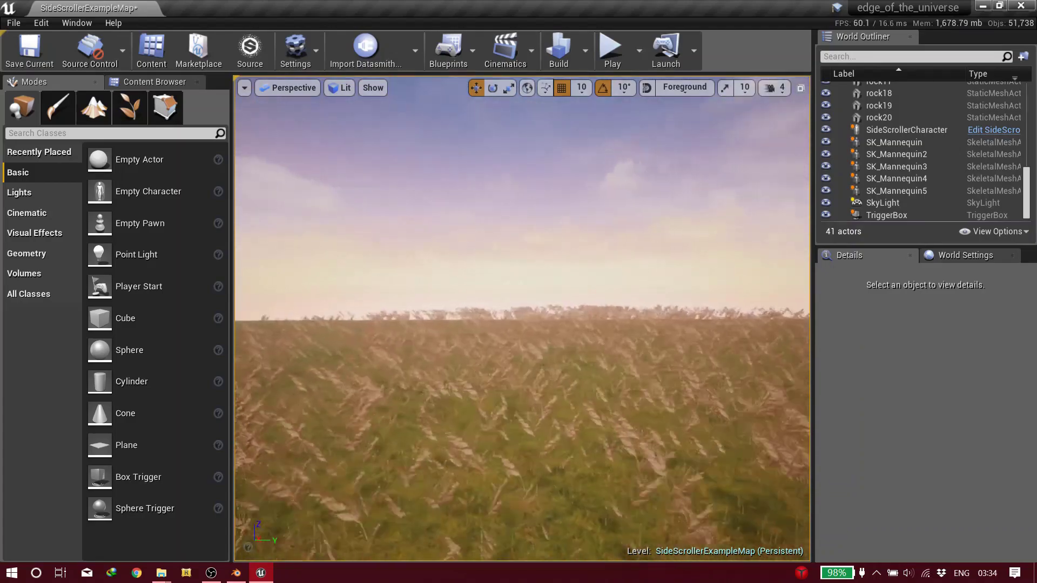
key("e")
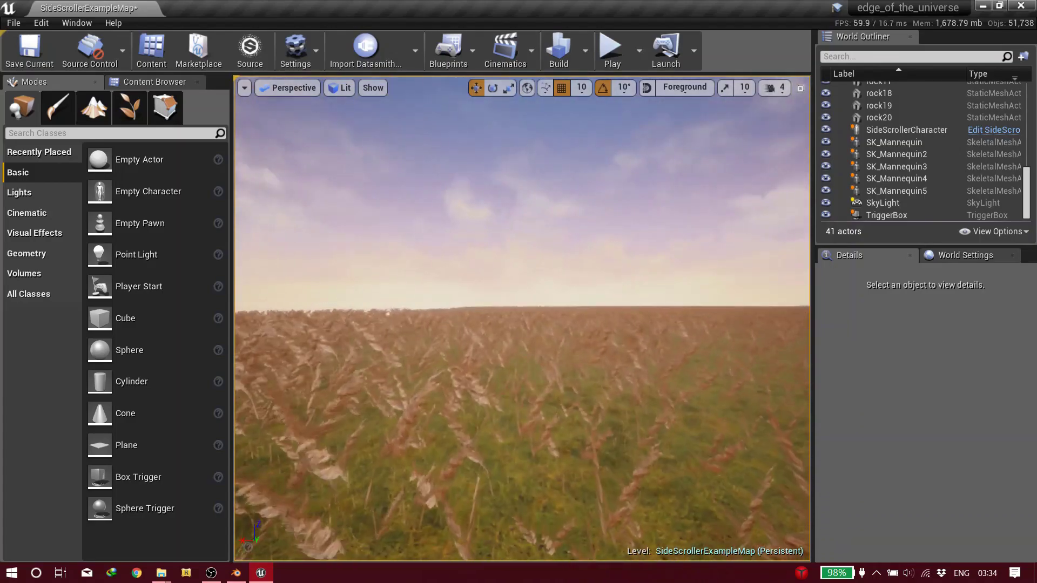
right_click_drag(522, 319, 502, 328)
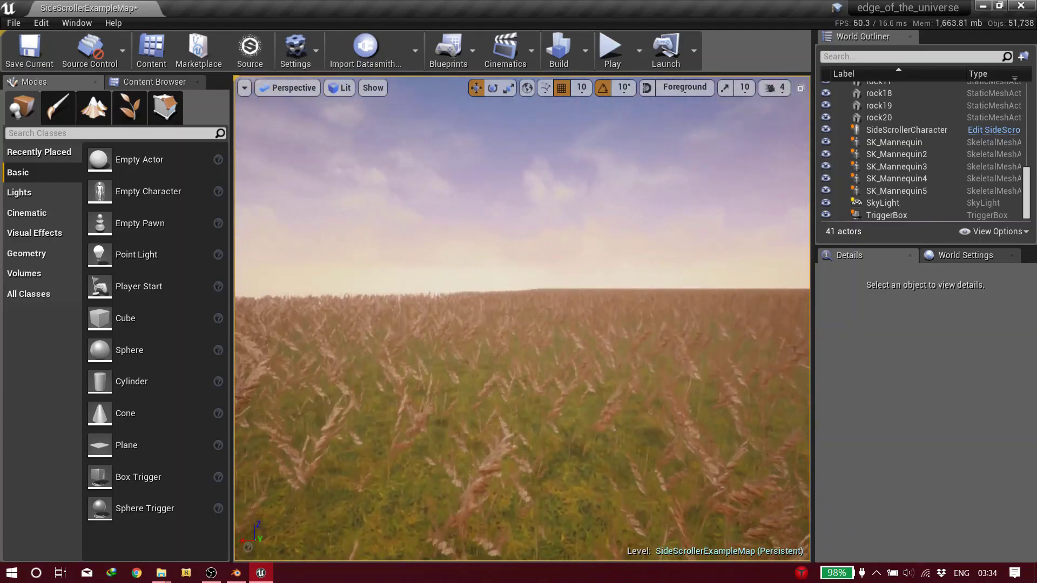
key("e")
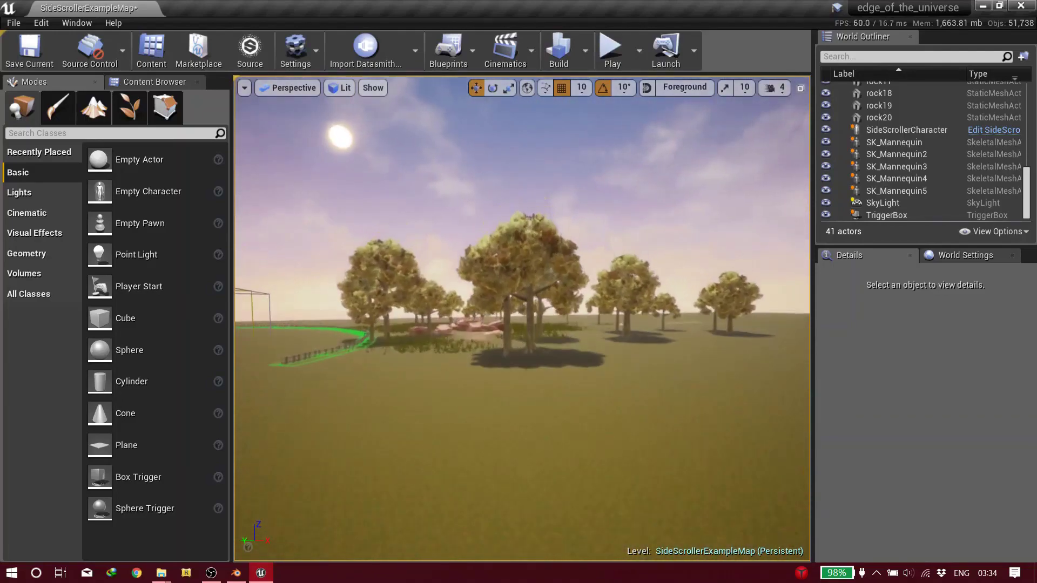
key("w")
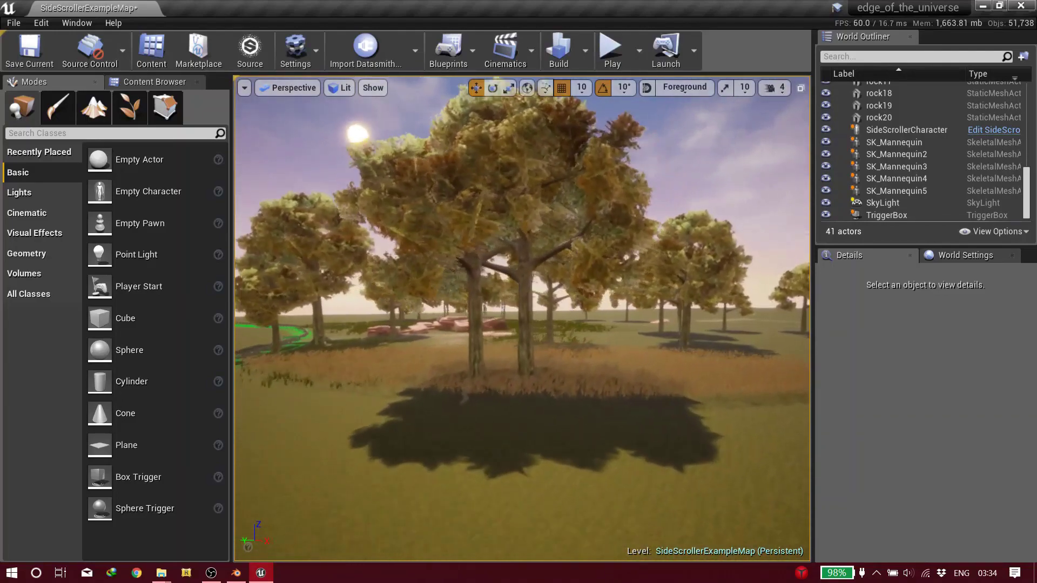
Fly through the level to examine the grass around the trees and rocks, and the green grass and flowers near the fence up close
key("s")
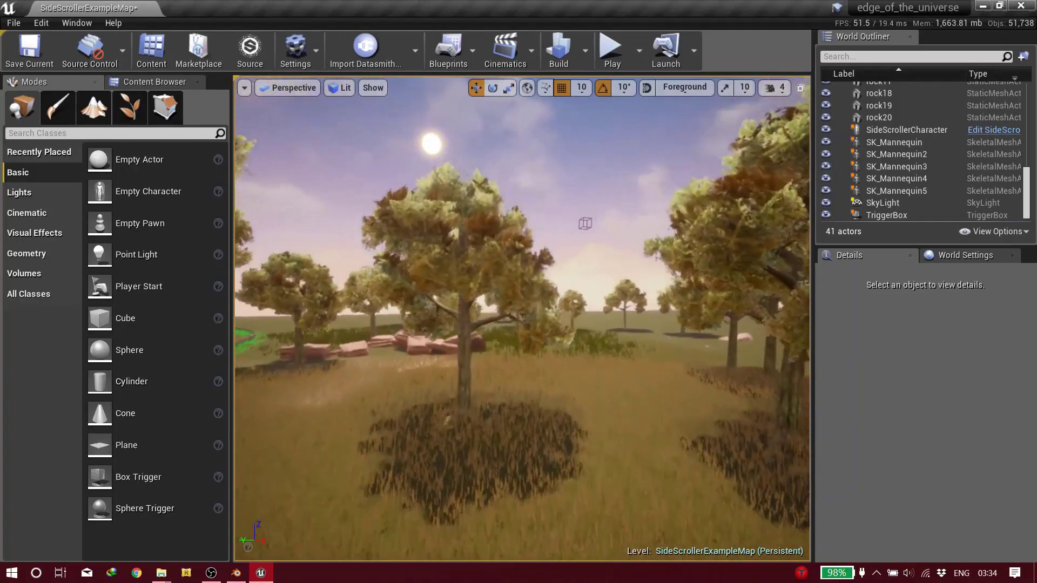
key("w")
key("d")
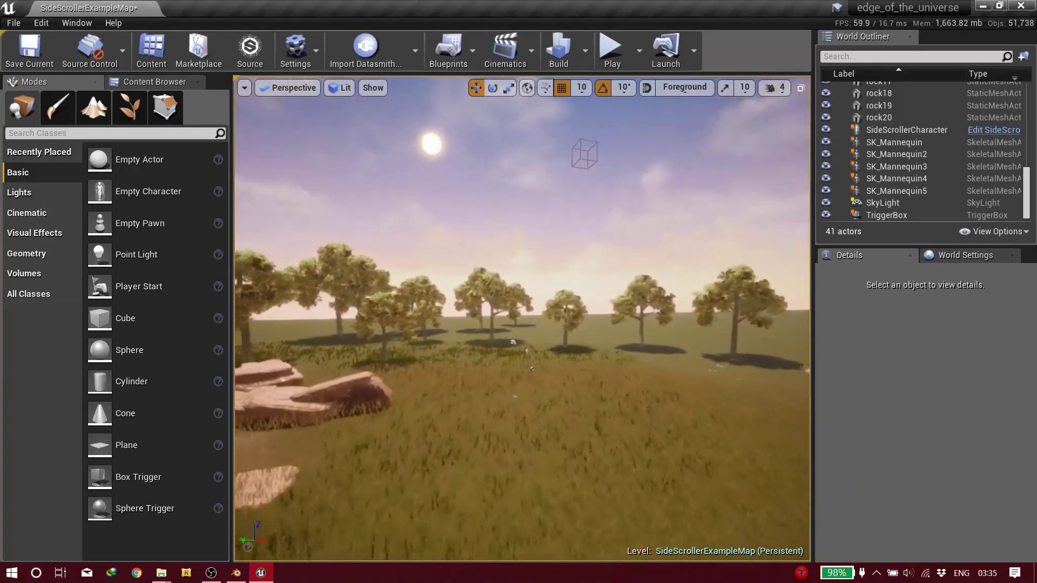
key("w")
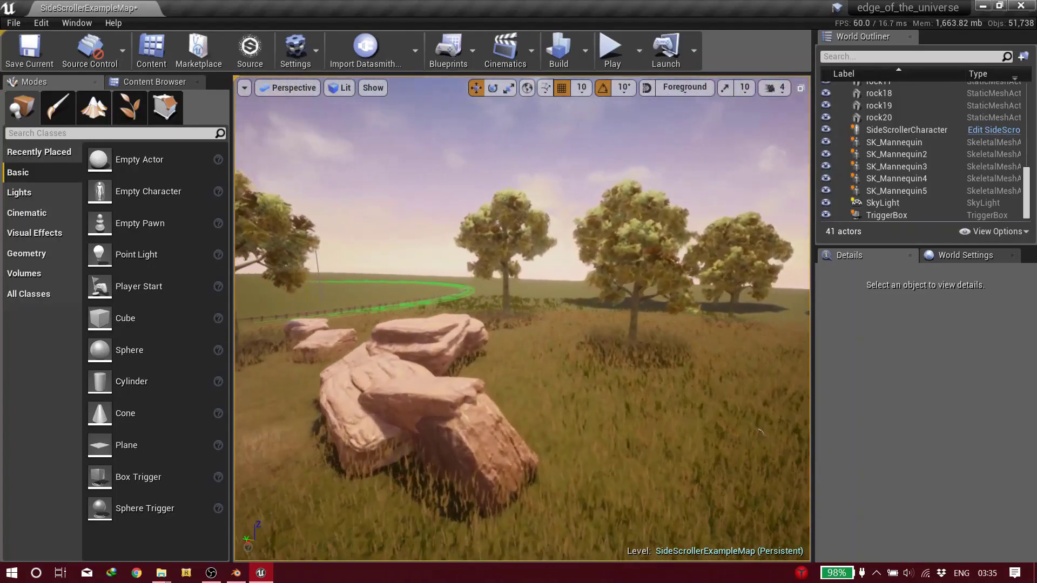
key("w")
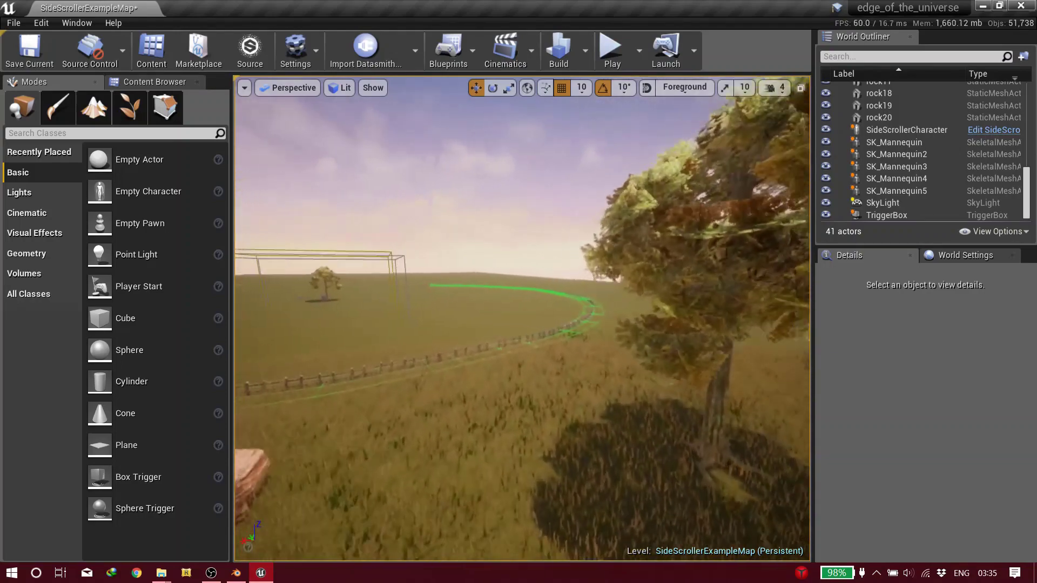
key("w")
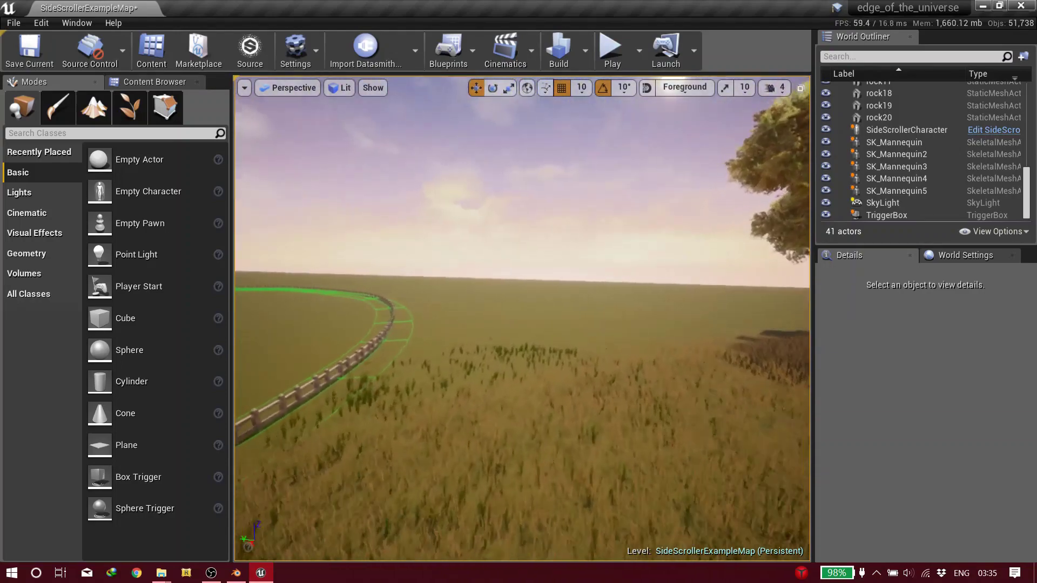
key("w")
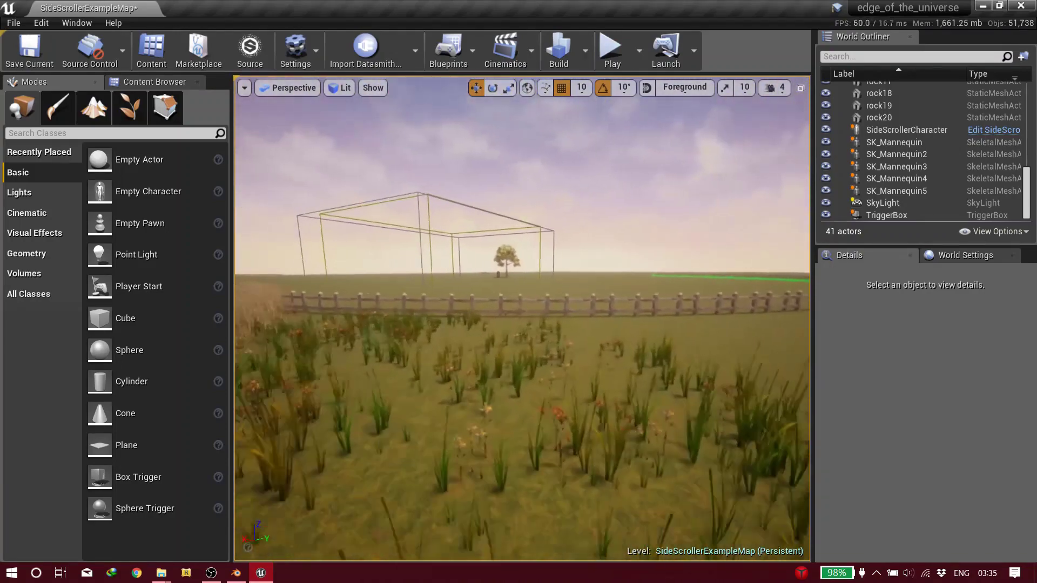
key("w")
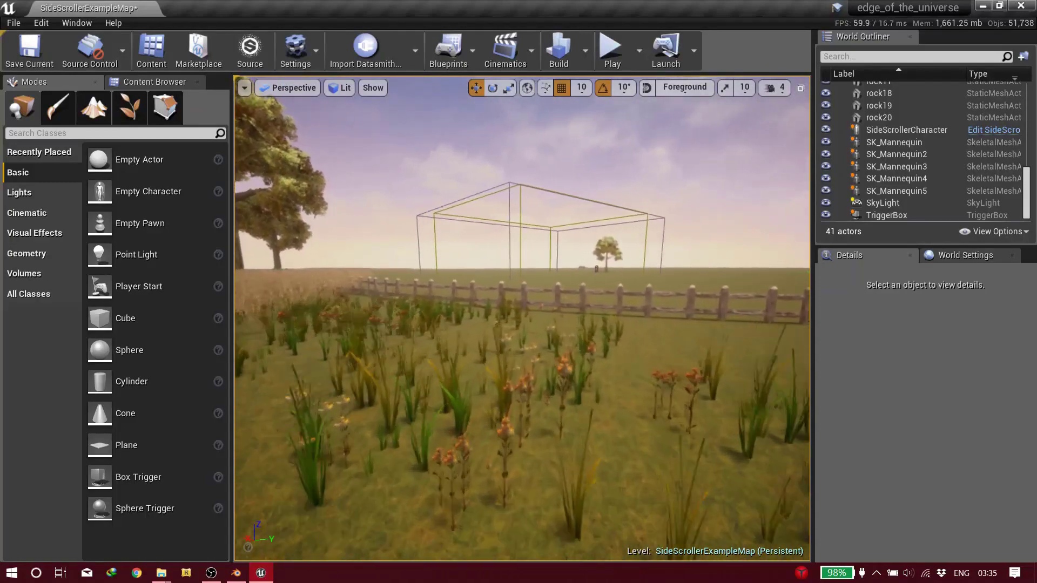
key("w")
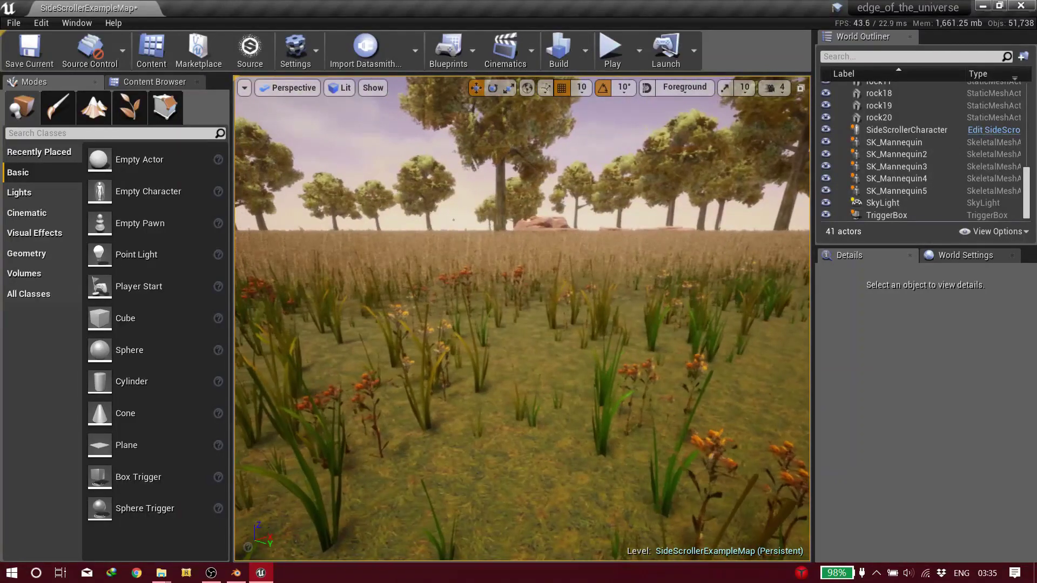
right_click_drag(522, 319, 756, 300)
key("w")
Switch the viewport to the Shader Complexity optimization view and examine the shader cost of the mixed grass and flowers up close
left_click(332, 87)
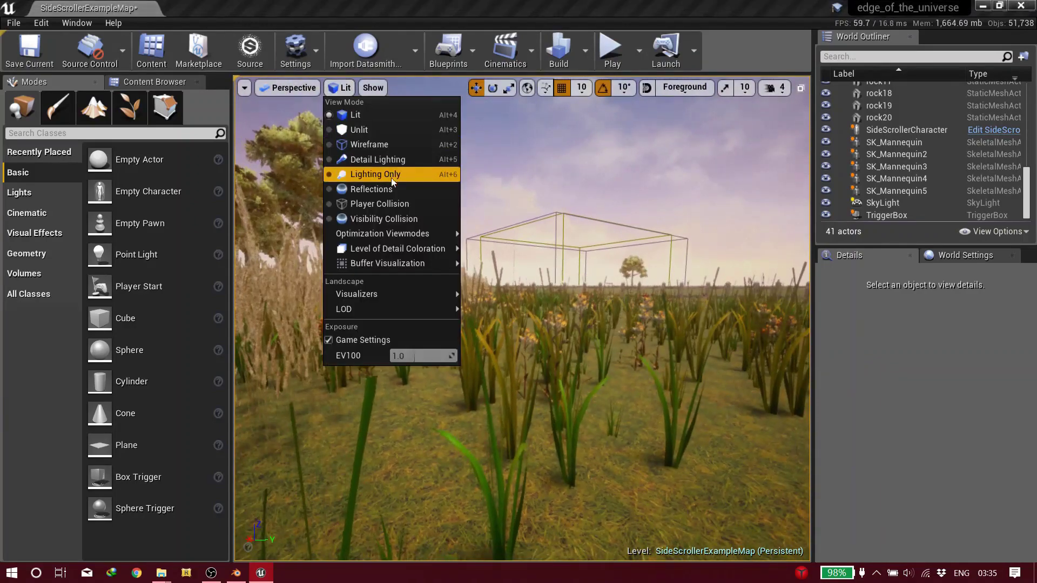
mouse_move(436, 237)
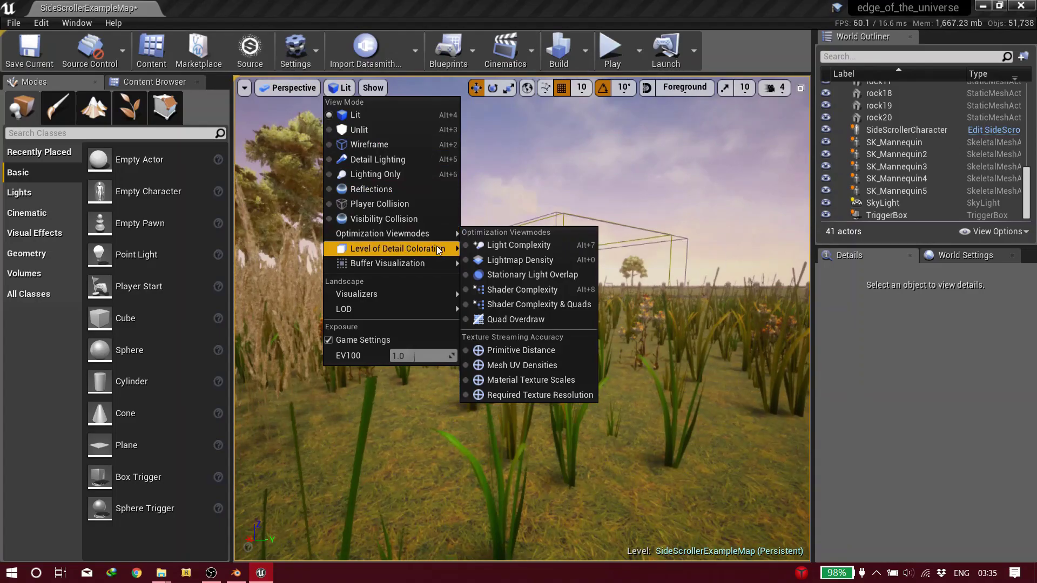
left_click(544, 292)
right_click_drag(543, 293, 522, 319)
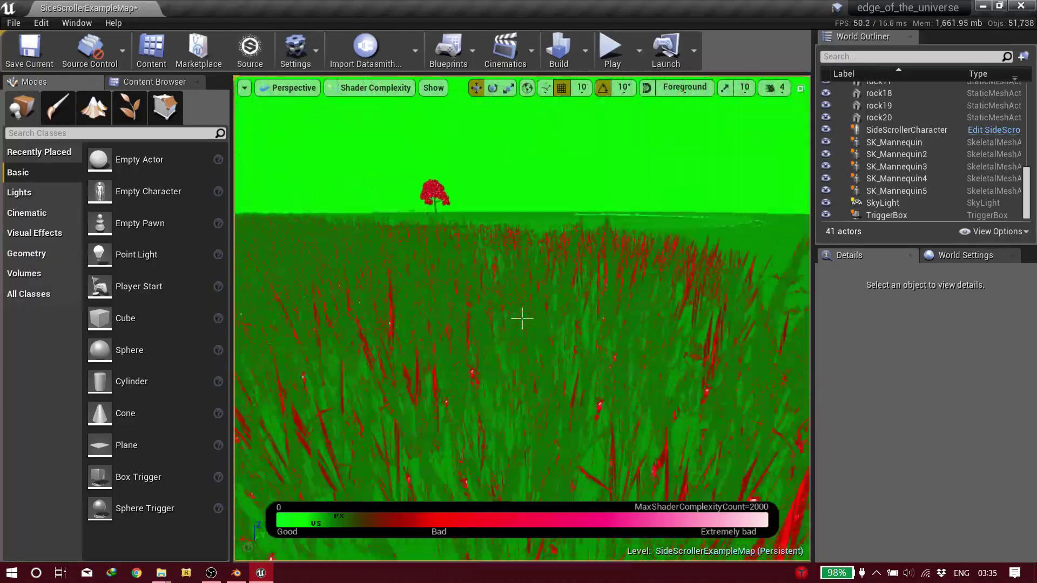
Restore the Lit view mode and look over the finished grass field and the trees from above
left_click(351, 89)
left_click(346, 121)
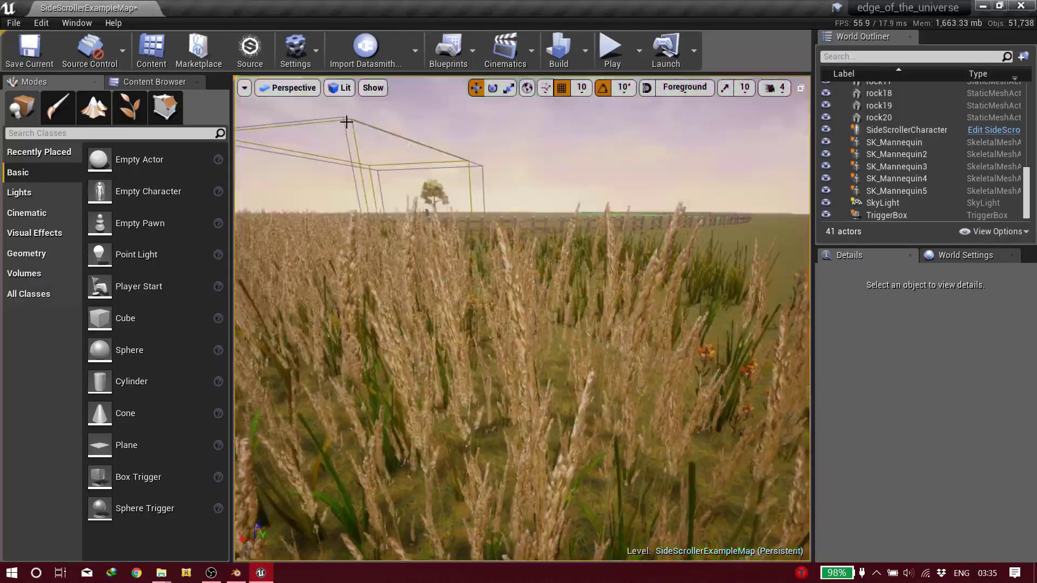
right_click_drag(346, 121, 346, 121)
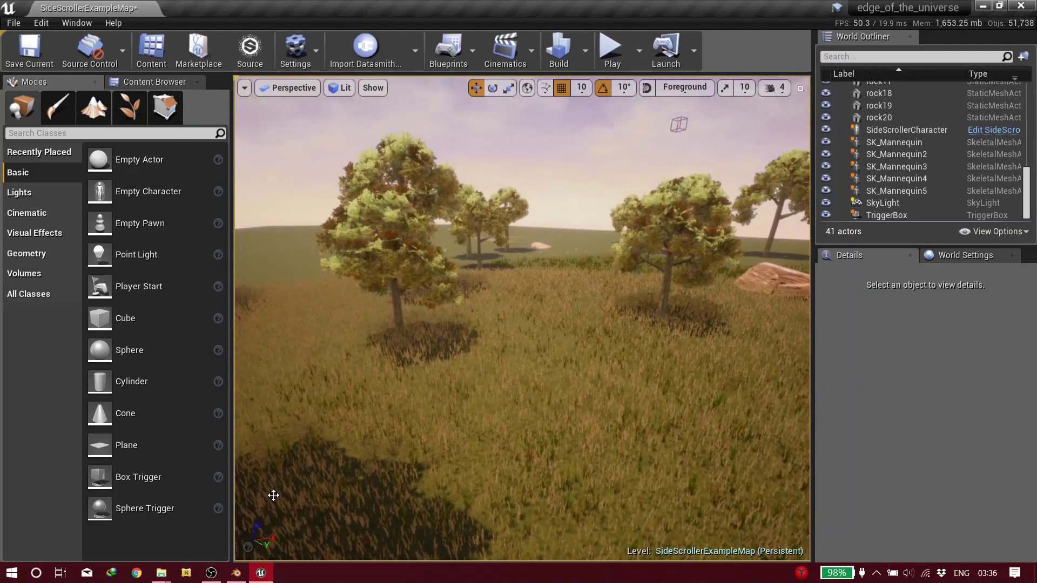
left_click(221, 570)
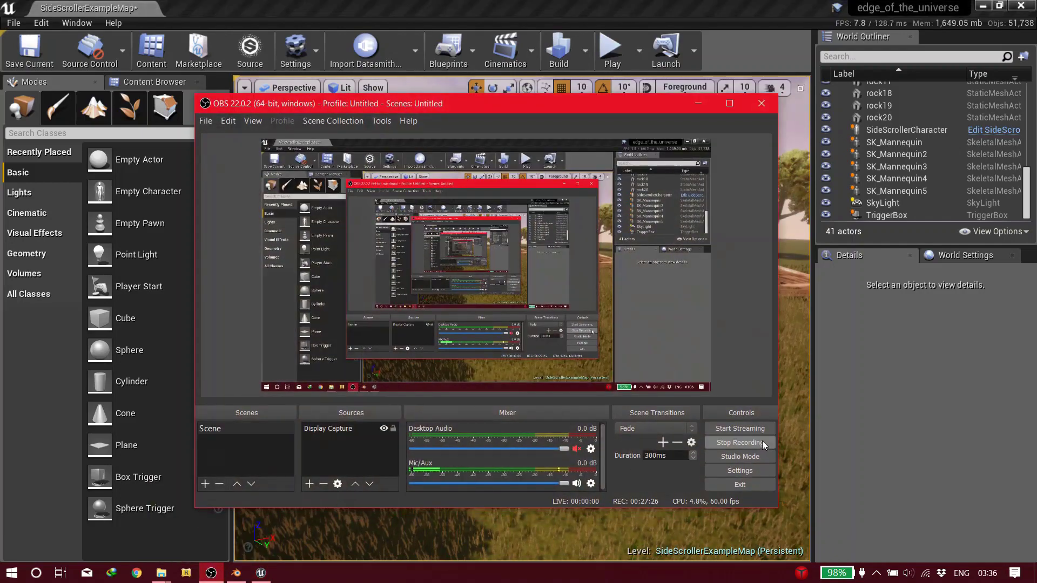